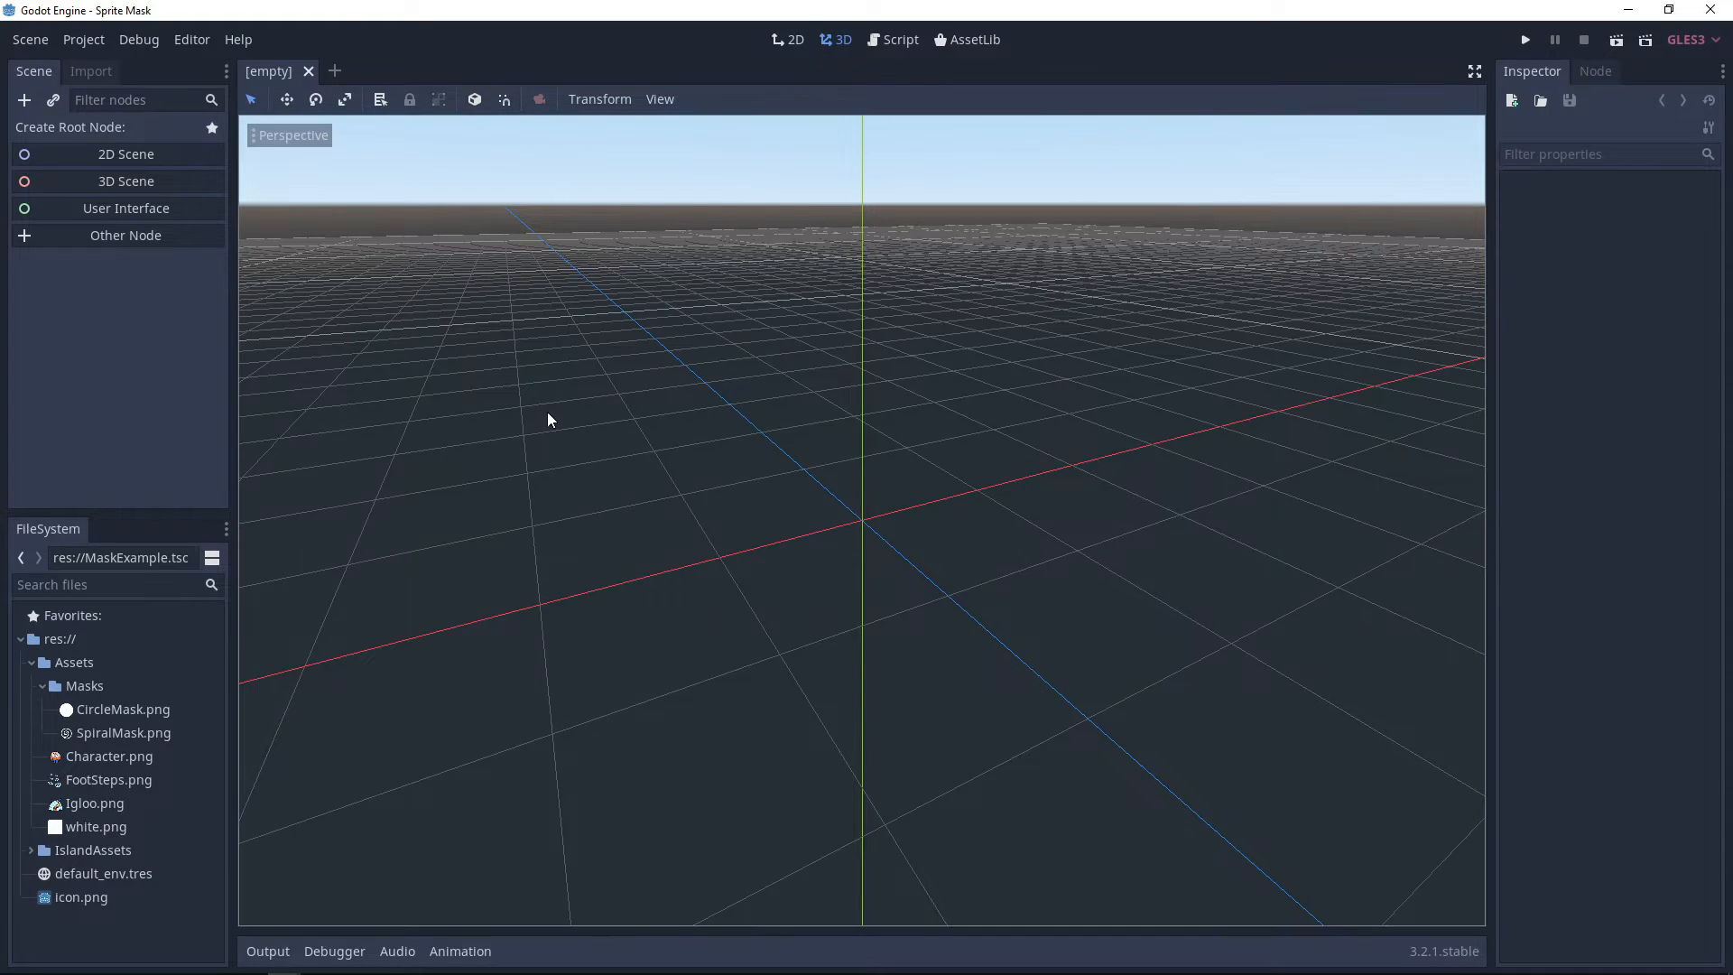
- Set the project's display window size to a width of 1920 and a height of 1080
{"action": "left_click", "coordinate": [83, 40]}
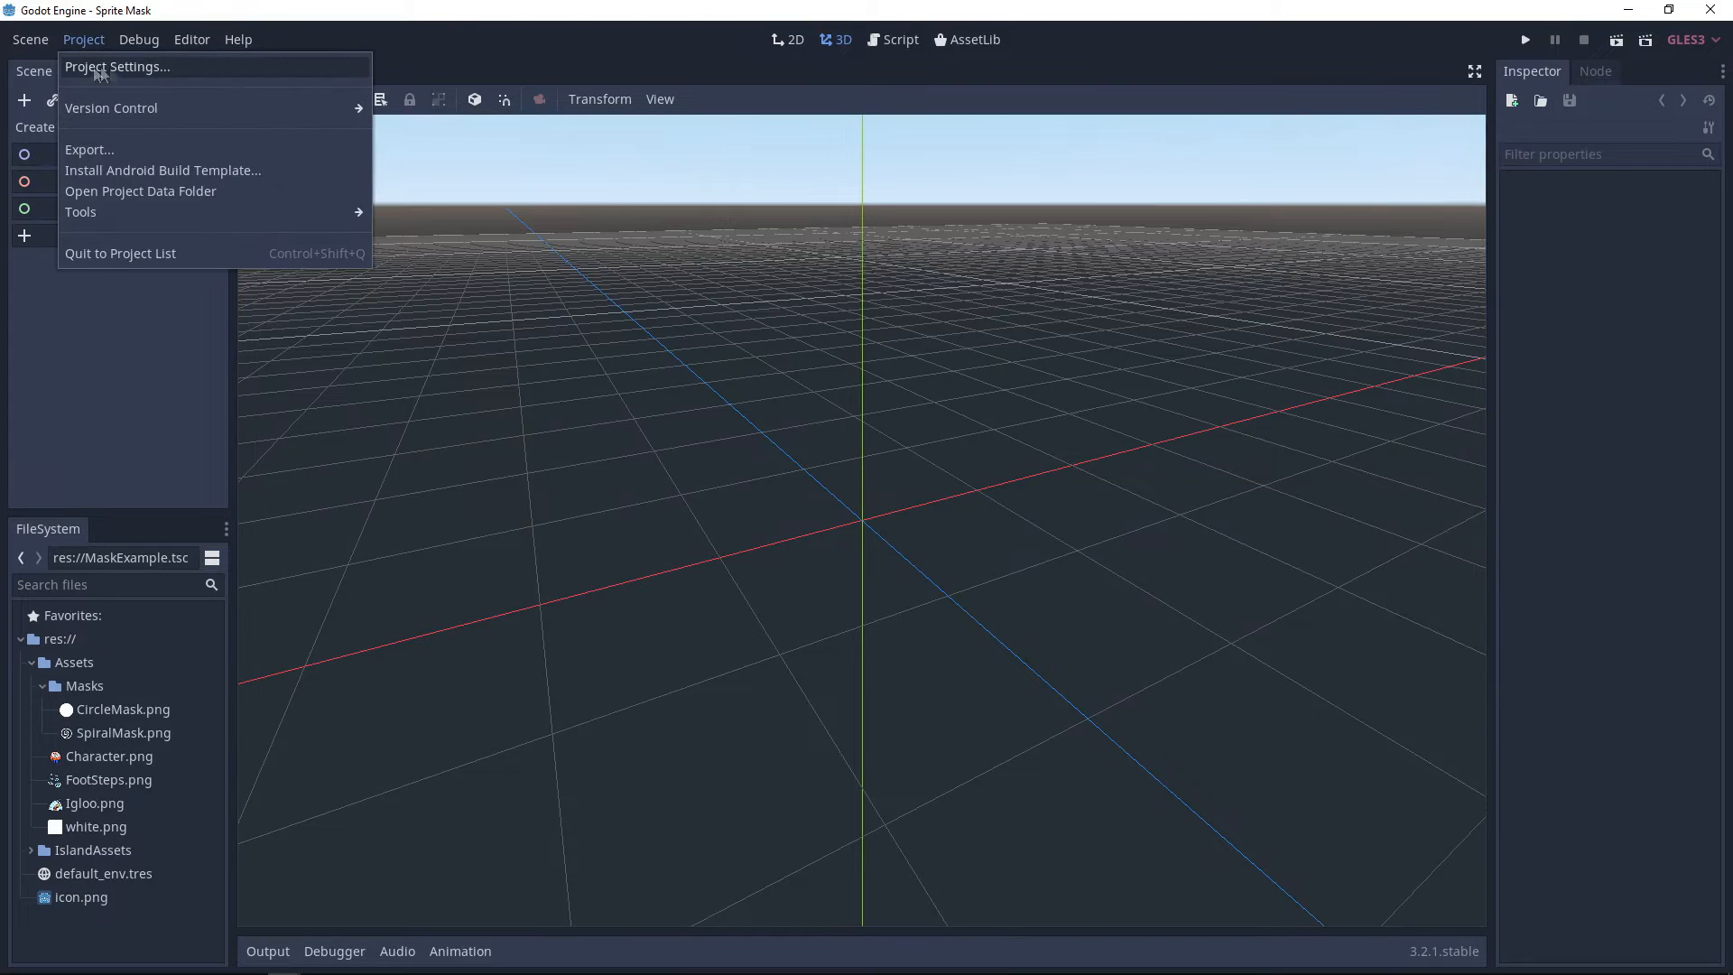
{"action": "left_click", "coordinate": [116, 69]}
{"action": "scroll", "coordinate": [528, 659], "scroll_direction": "down", "scroll_amount": 5}
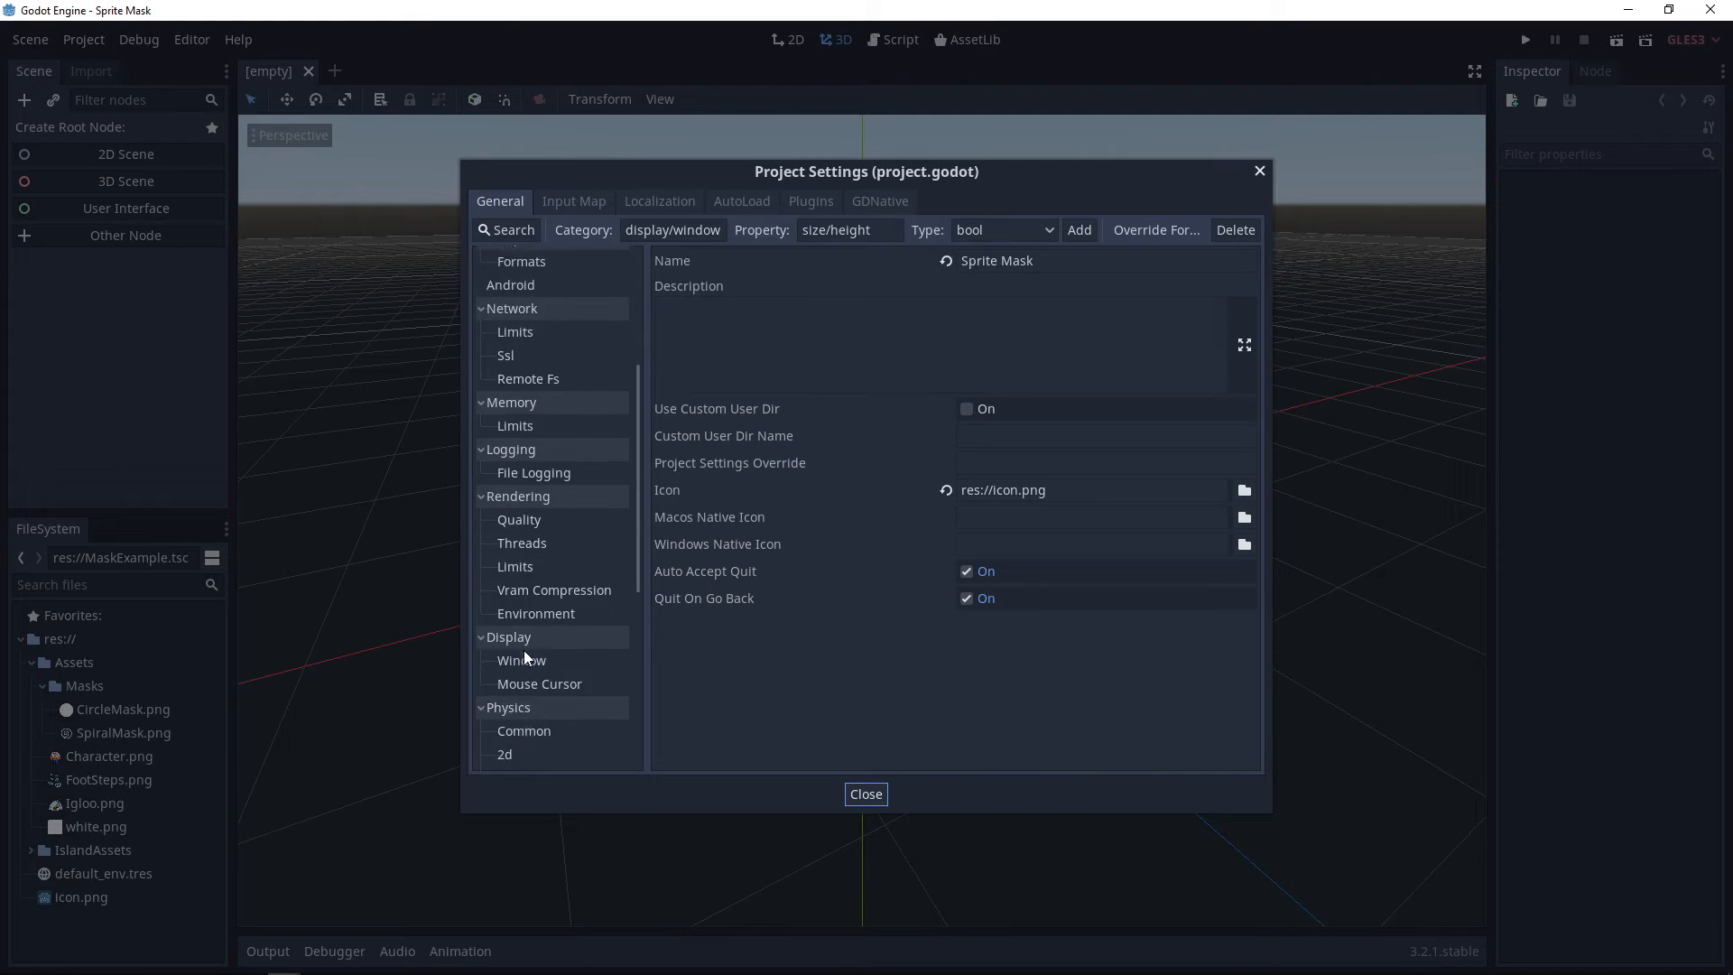
{"action": "left_click", "coordinate": [519, 597]}
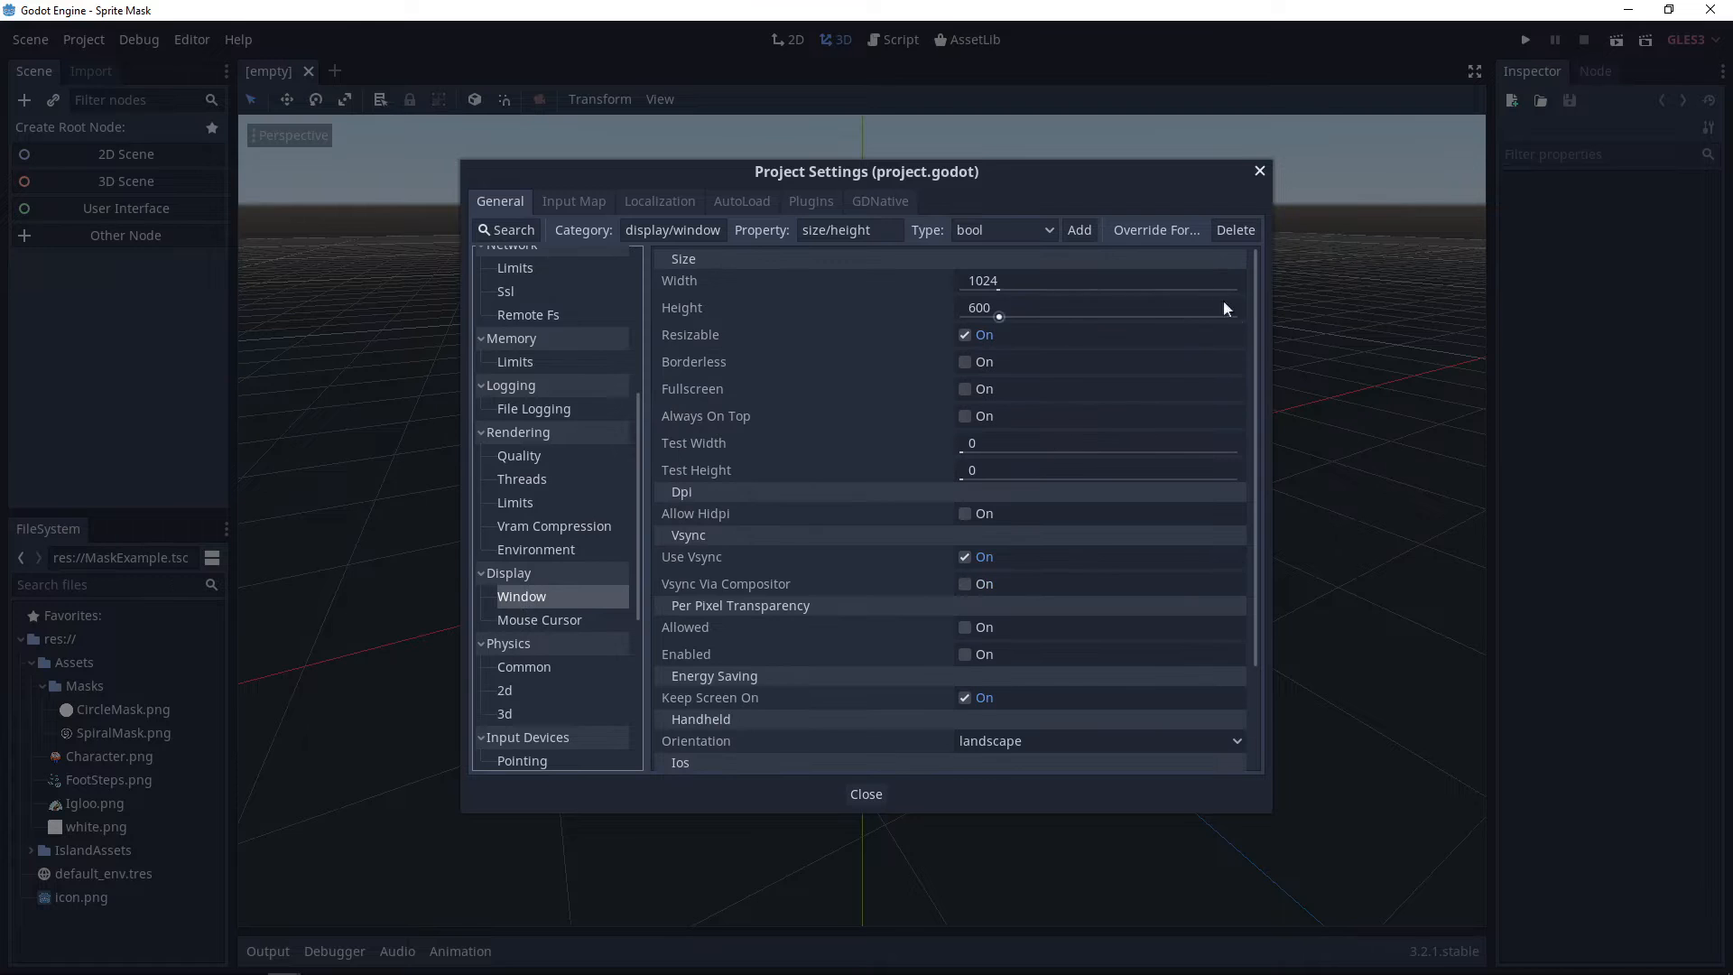
{"action": "left_click", "coordinate": [1005, 280]}
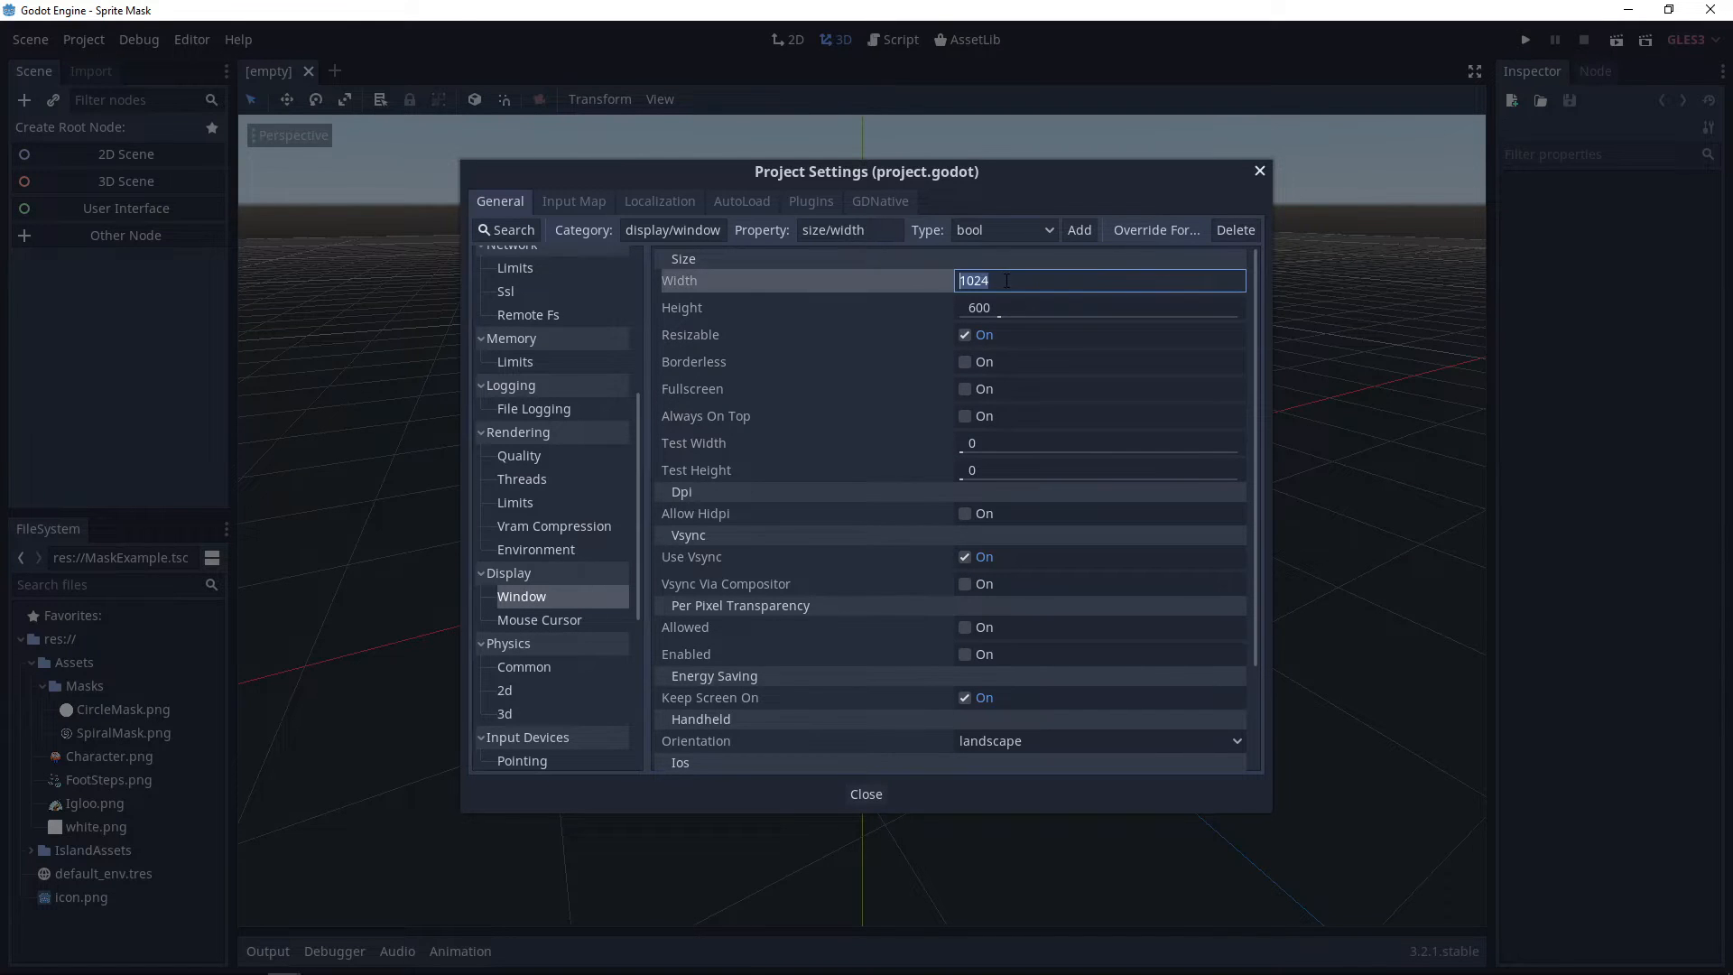
{"action": "type", "text": "1920"}
{"action": "left_click", "coordinate": [1031, 309]}
{"action": "type", "text": "10850"}
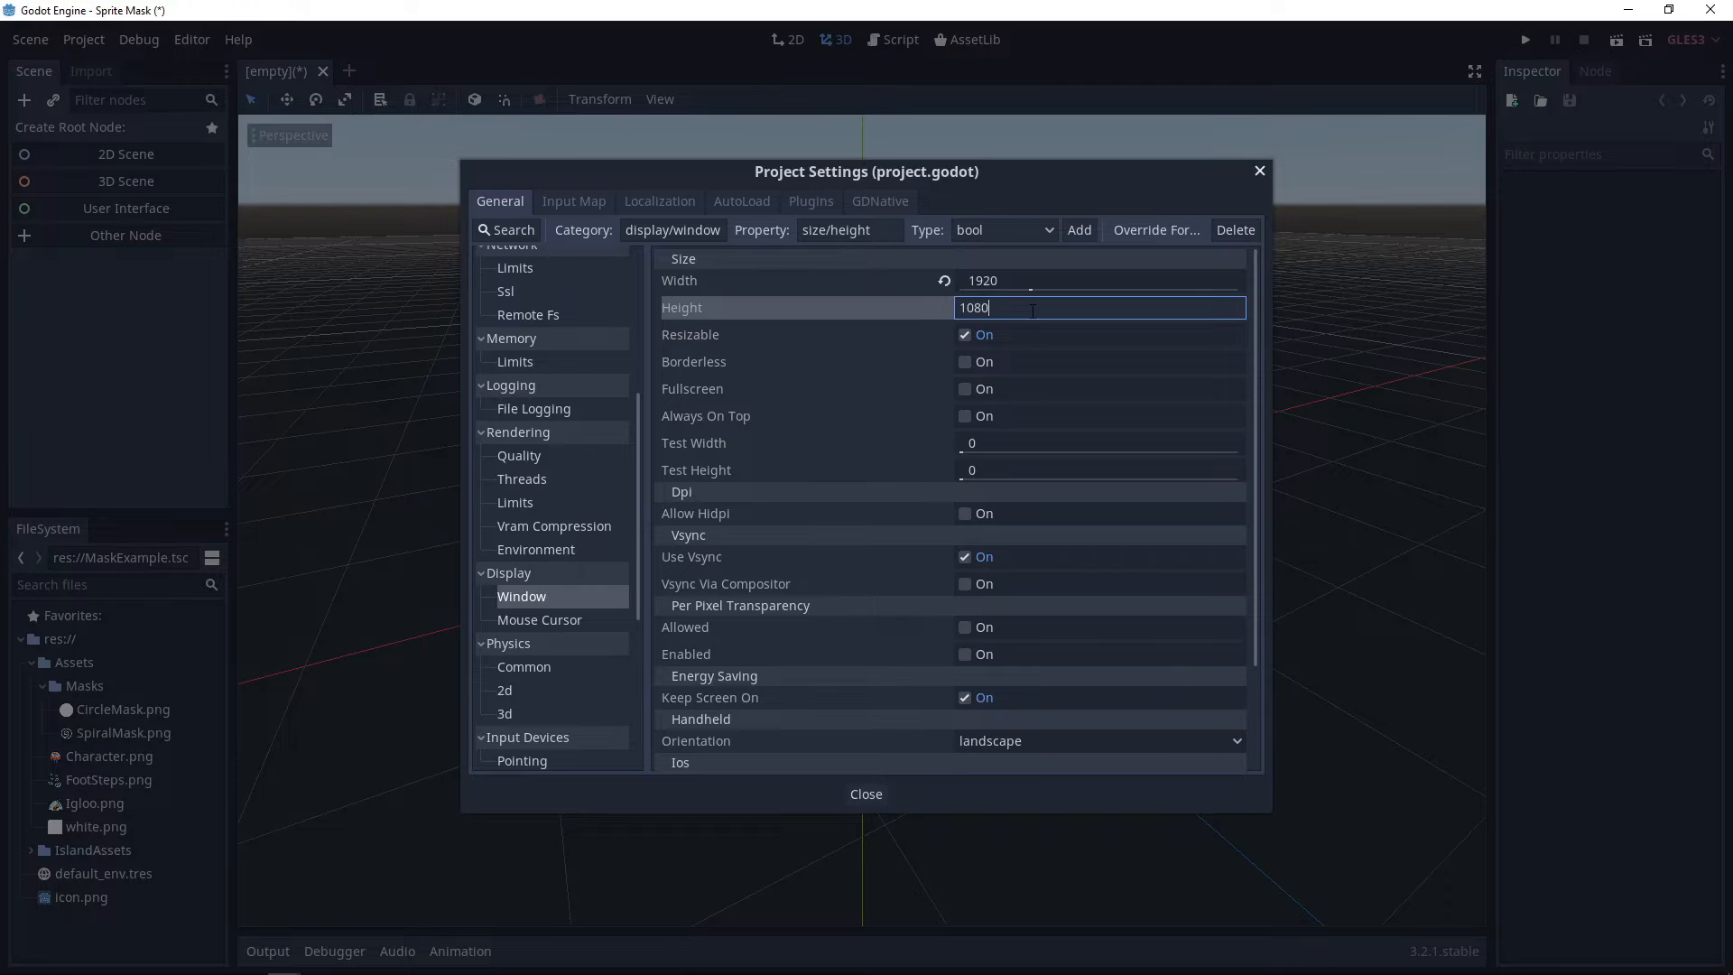
{"action": "key", "text": "Return"}
{"action": "left_click", "coordinate": [1259, 170]}
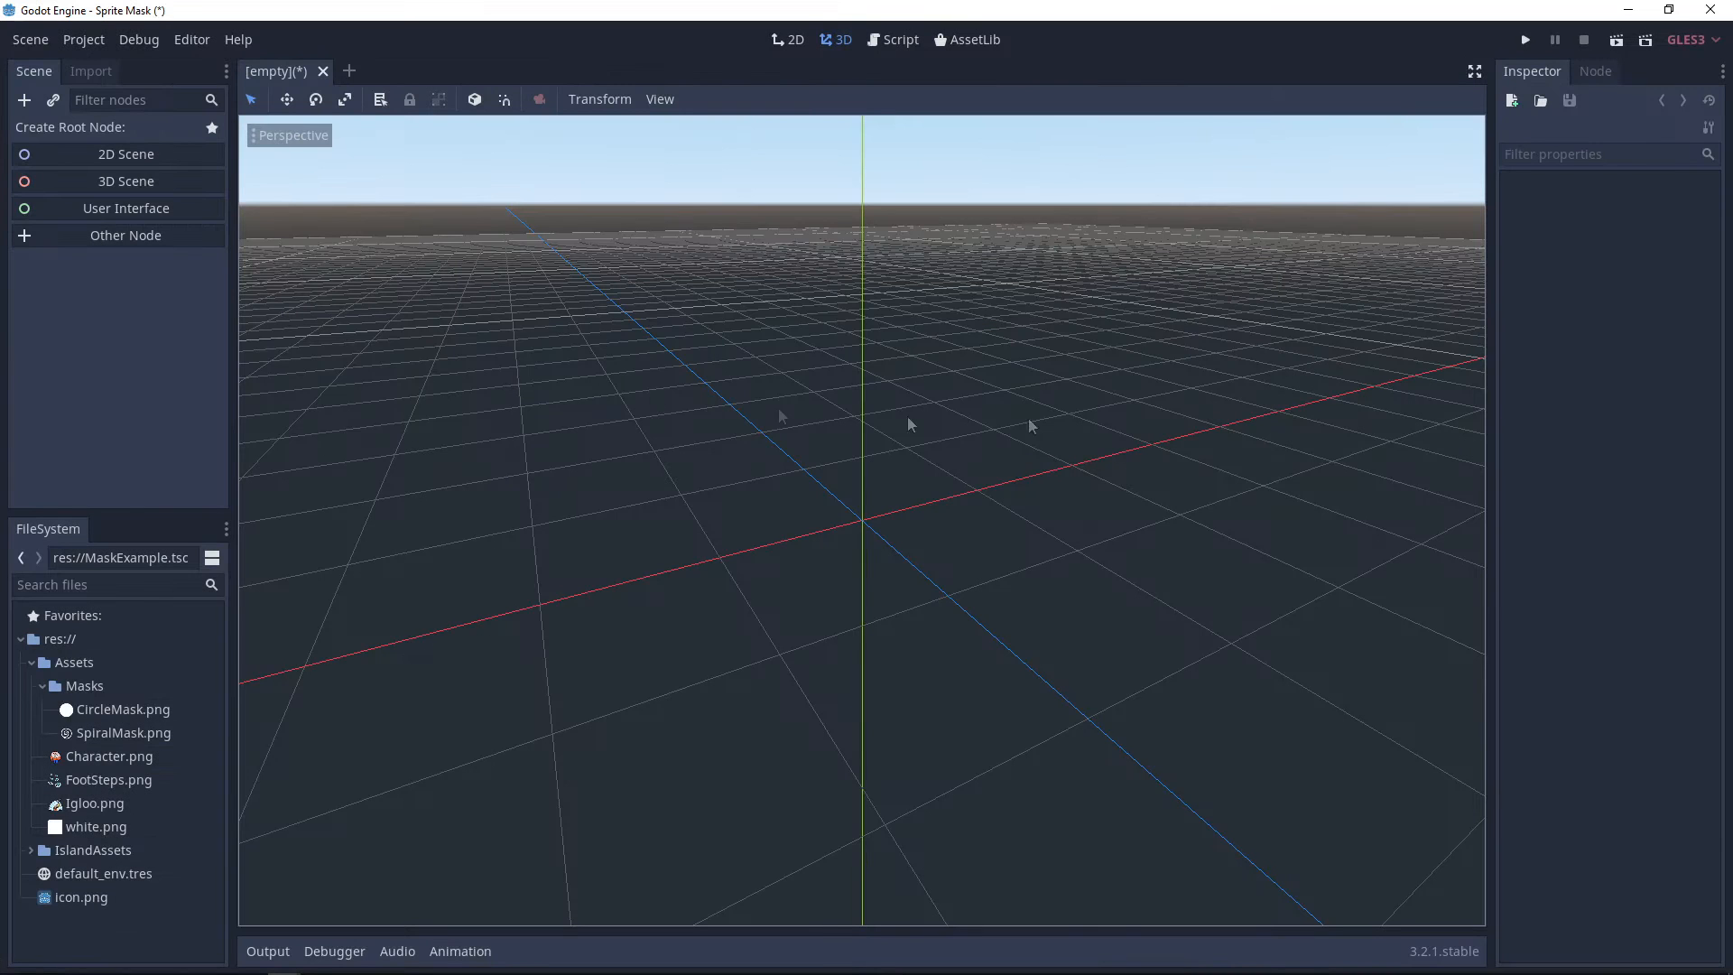
- Create a 2D root node named MaskExample and place Character.png as a sprite near the upper-left of the game frame
{"action": "left_click", "coordinate": [134, 156]}
{"action": "double_click", "coordinate": [66, 132]}
{"action": "type", "text": "M"}
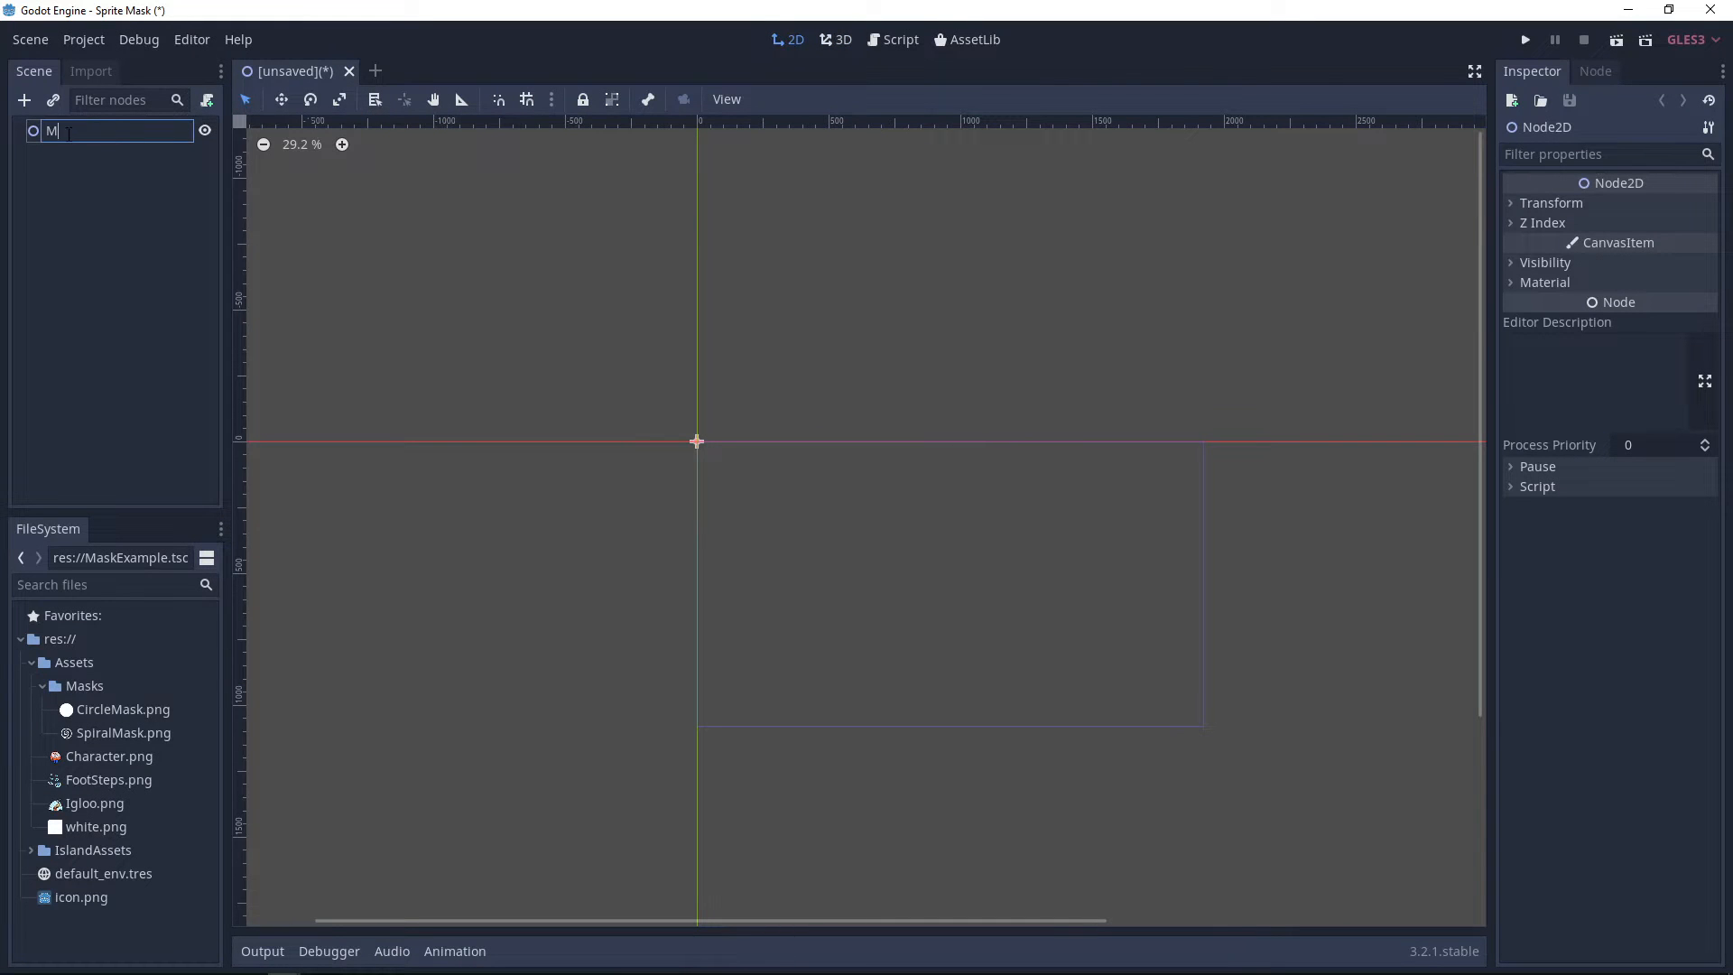
{"action": "type", "text": "askExample"}
{"action": "key", "text": "Return"}
{"action": "left_click", "coordinate": [86, 756]}
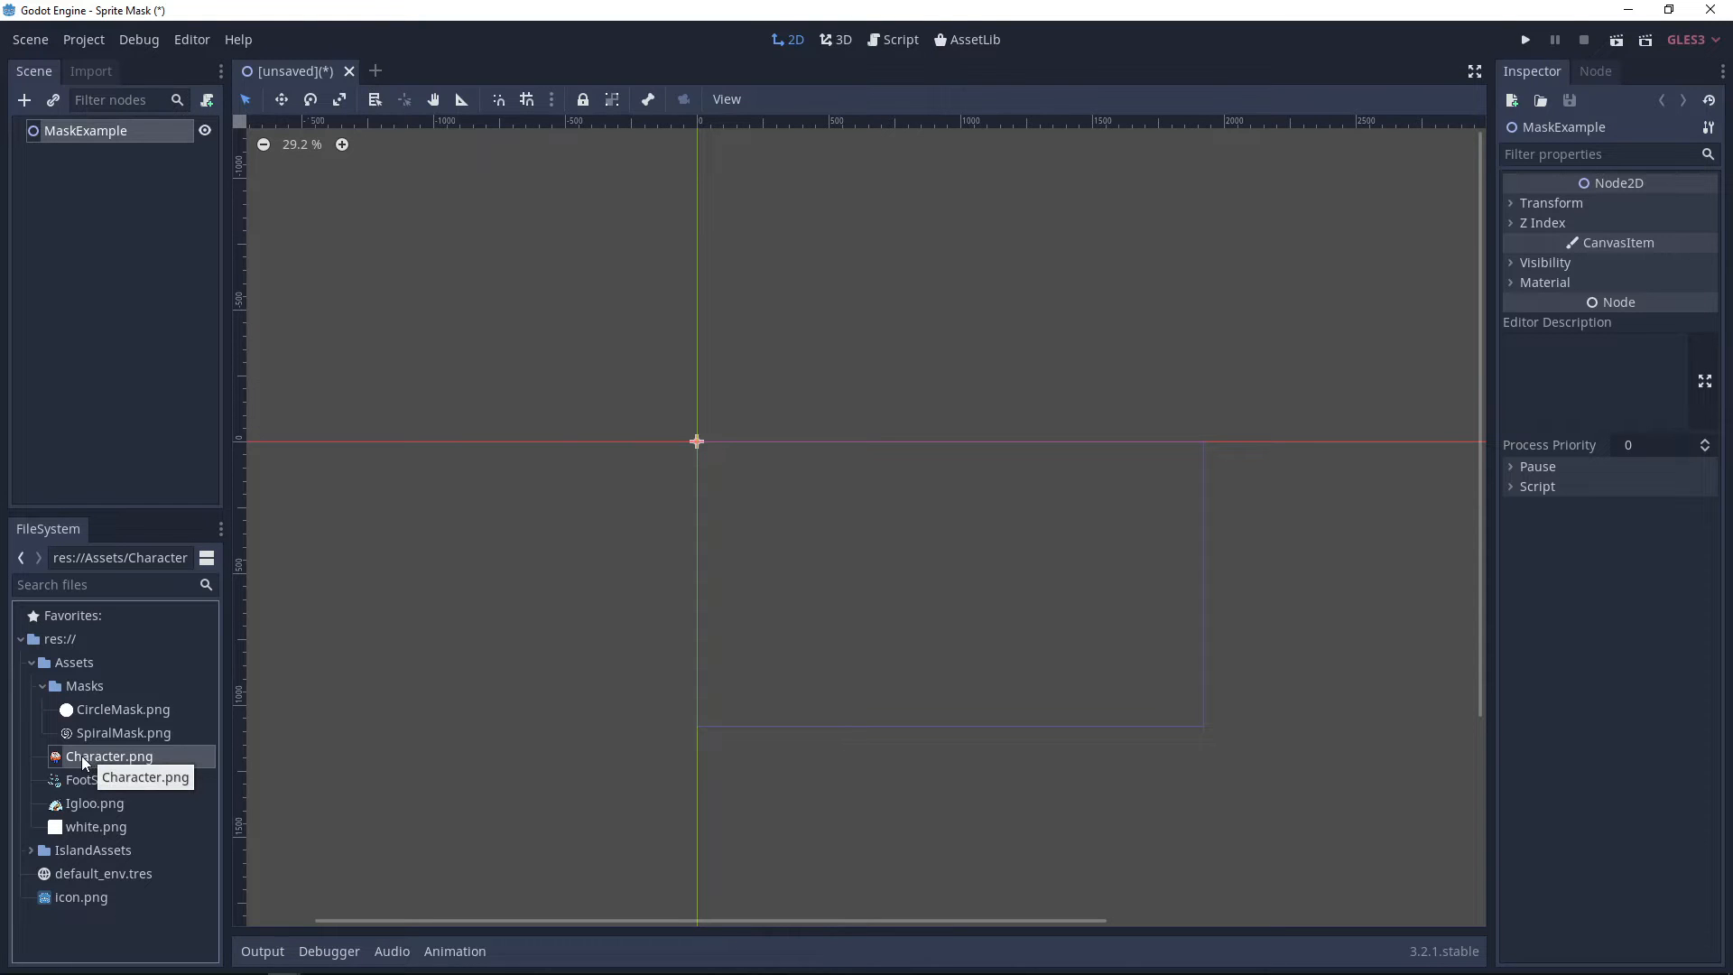
{"action": "left_click_drag", "start_coordinate": [65, 758], "coordinate": [786, 522]}
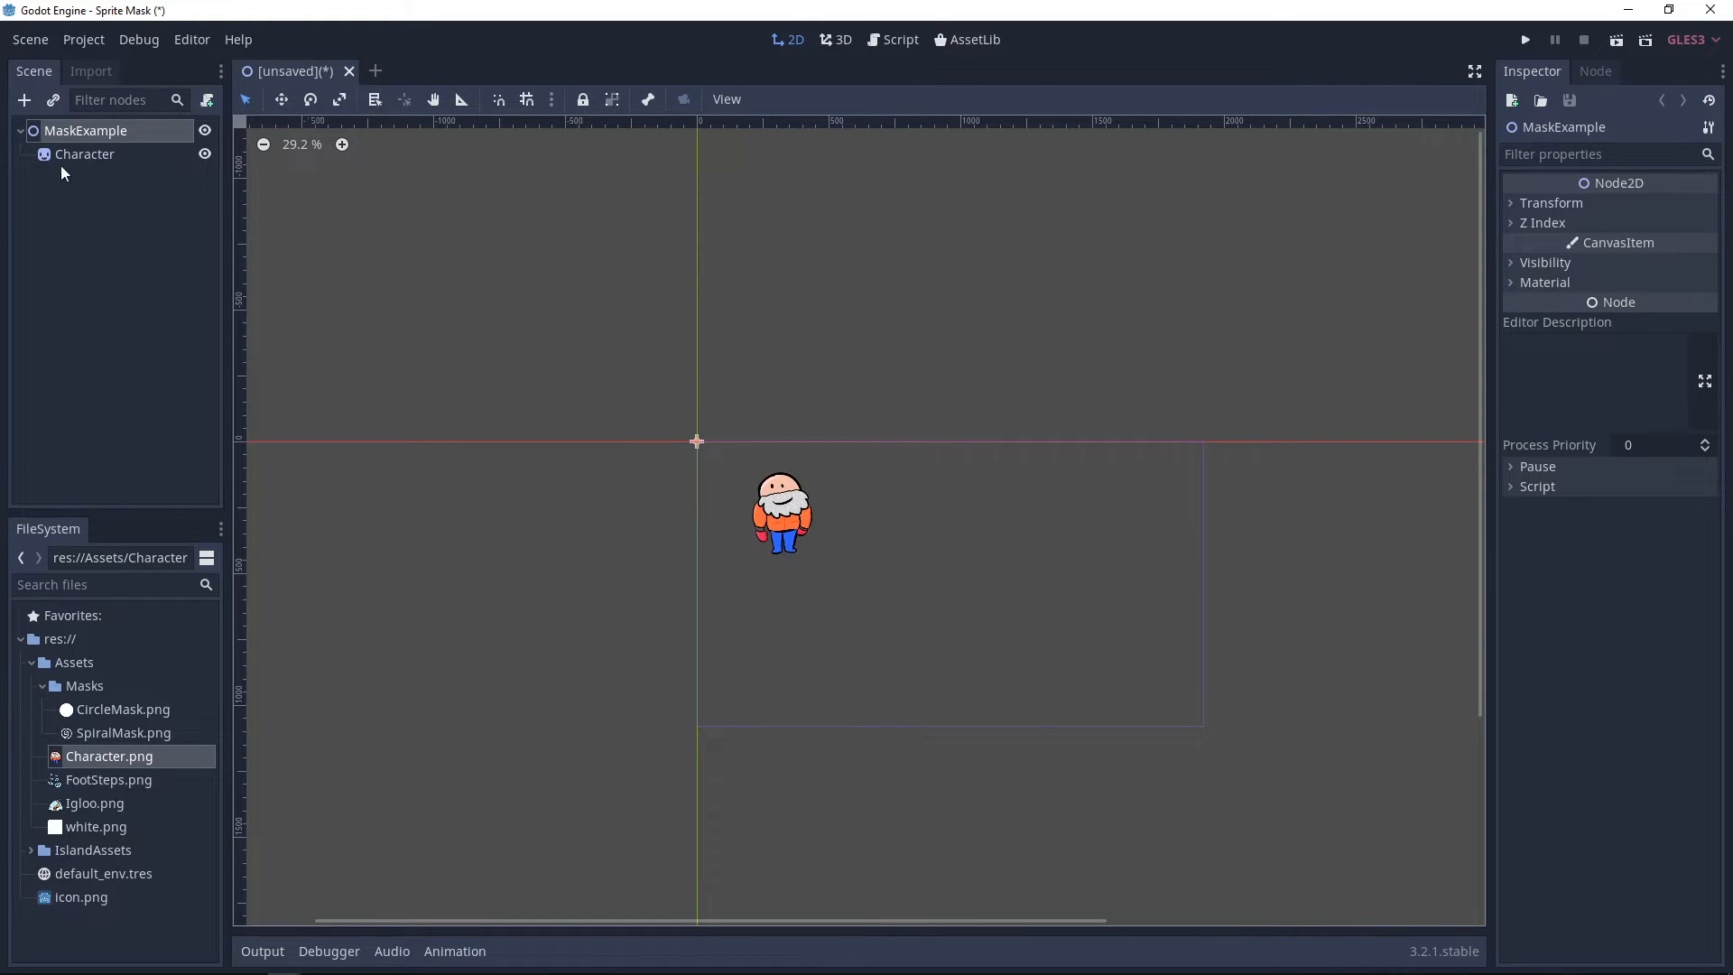
- Add a Light2D child node to MaskExample and assign CircleMask.png as its texture
{"action": "right_click", "coordinate": [81, 130]}
{"action": "left_click", "coordinate": [110, 142]}
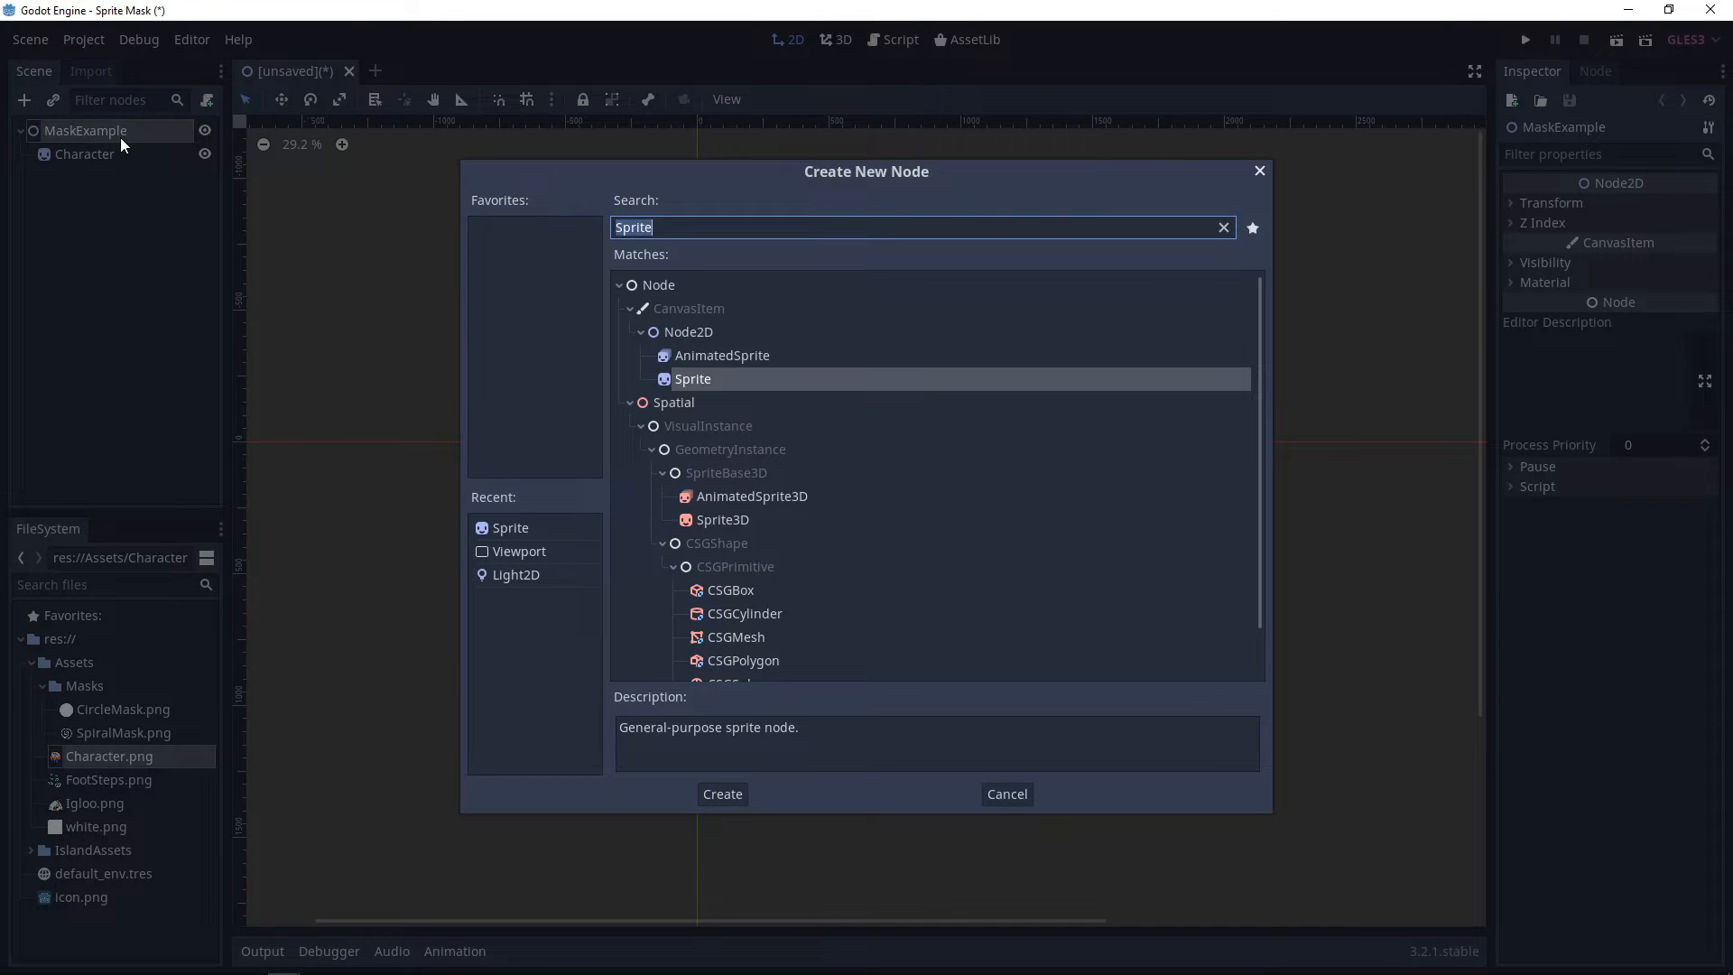
{"action": "type", "text": "Le"}
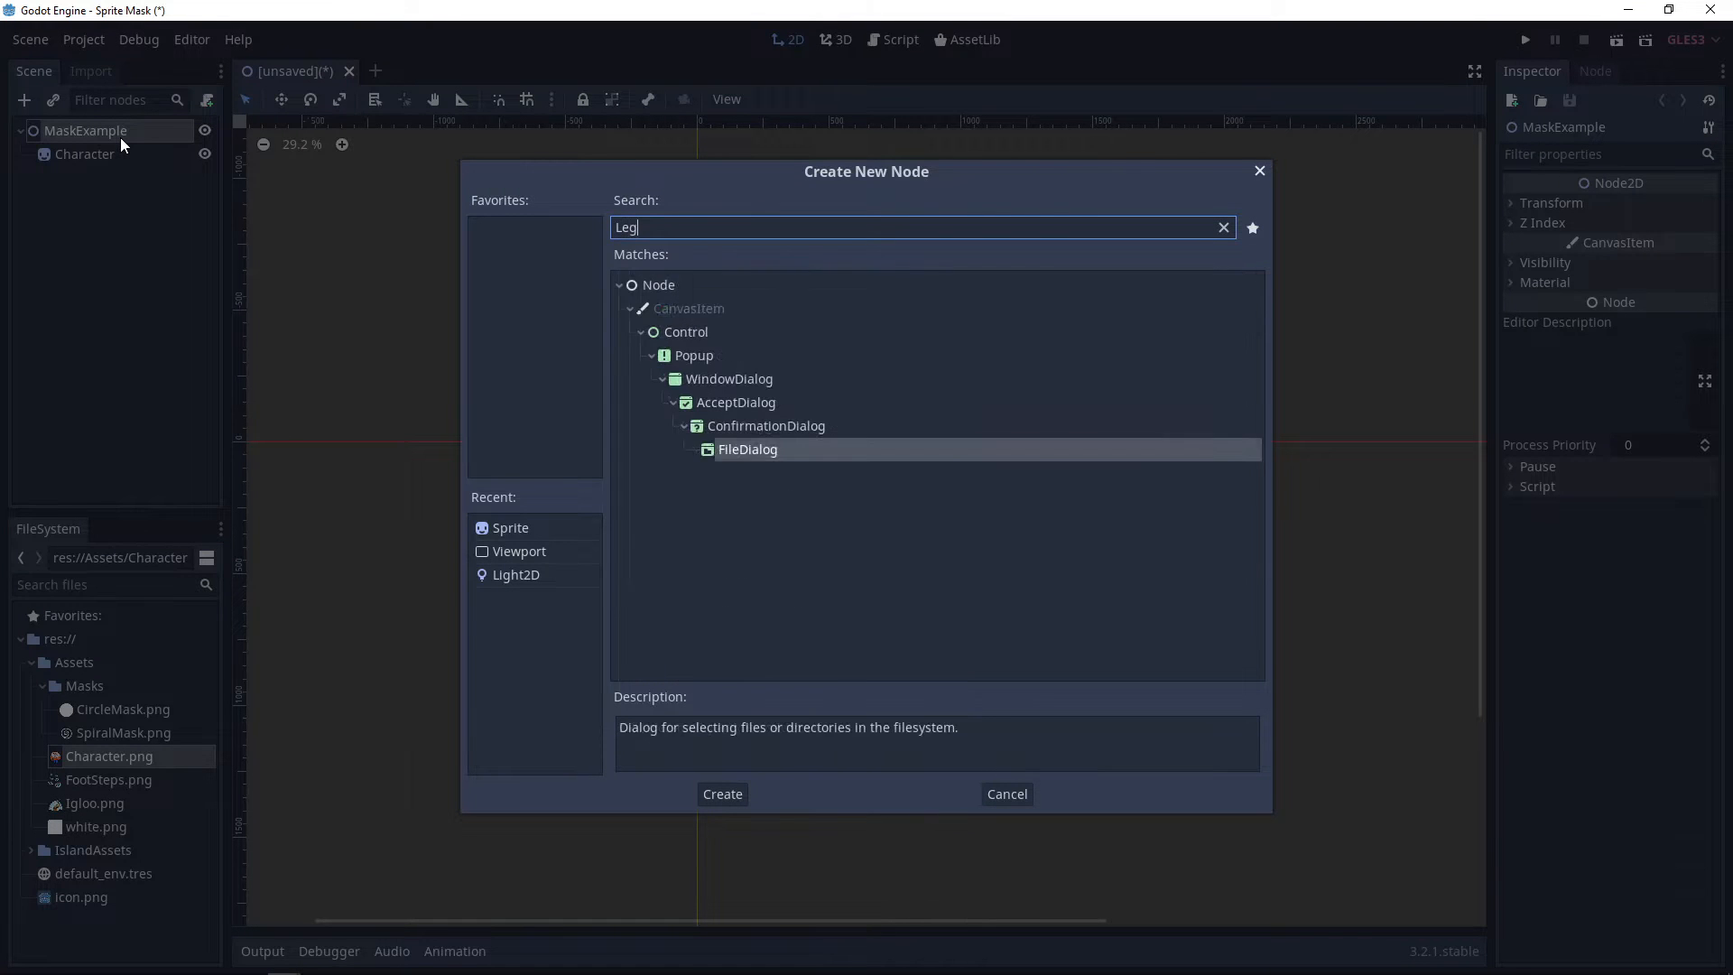
{"action": "key", "text": "BackSpace"}
{"action": "type", "text": "ight"}
{"action": "key", "text": "Return"}
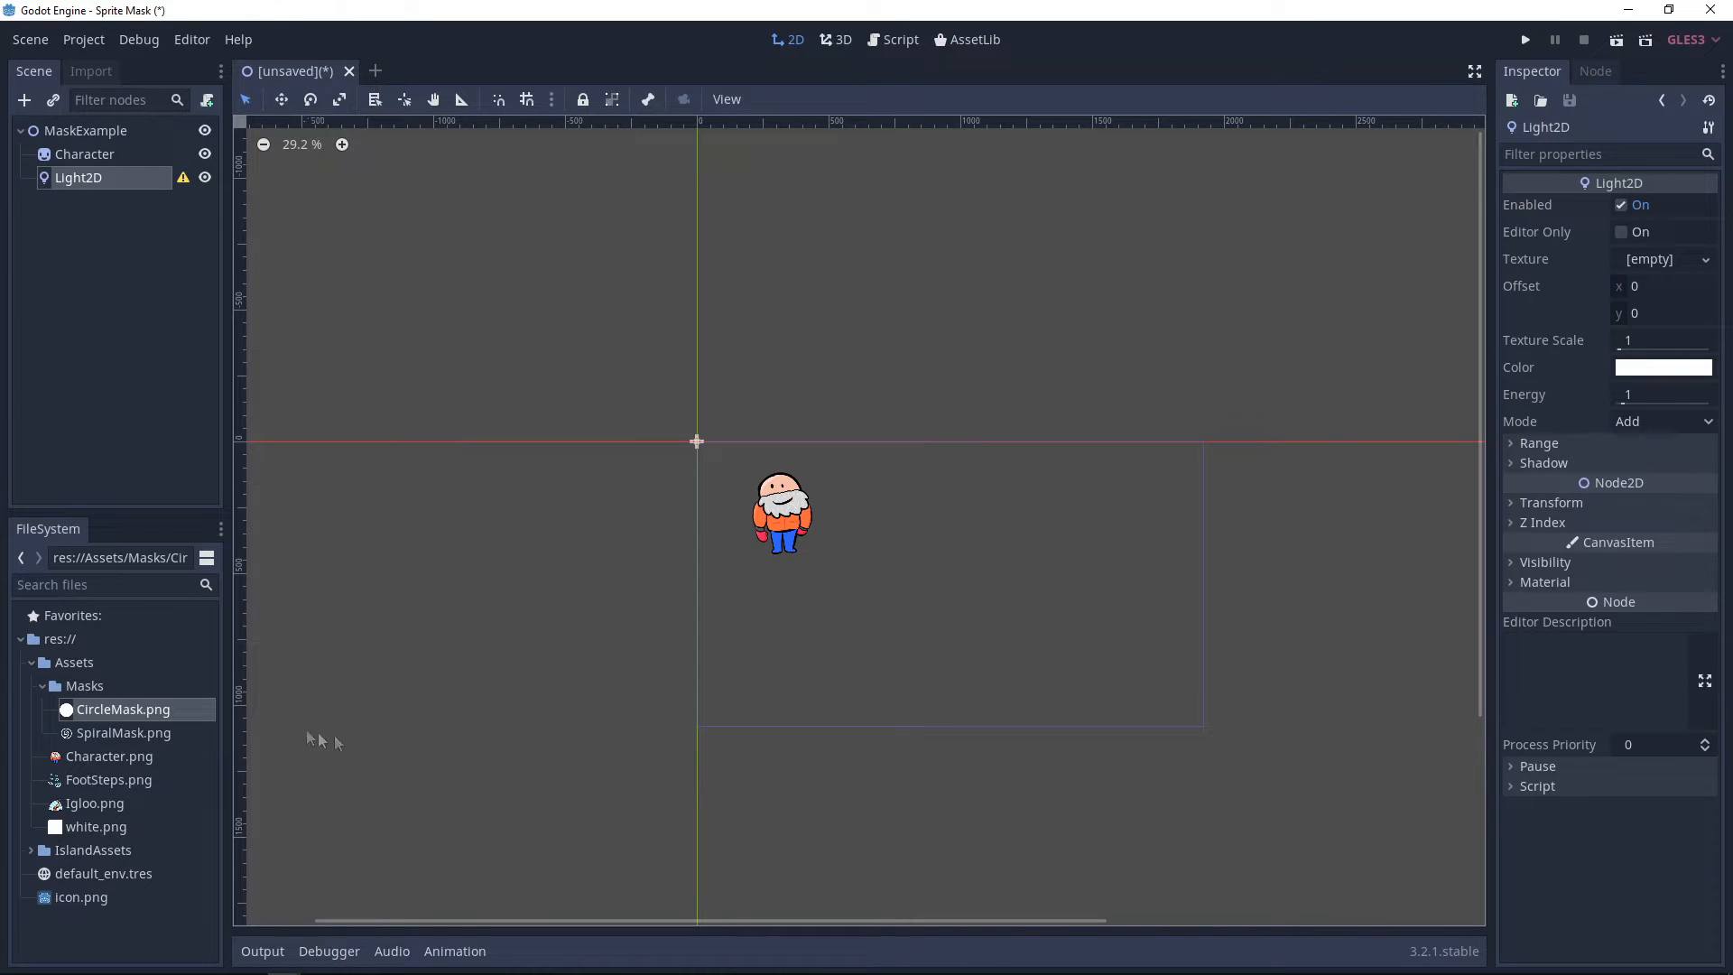
{"action": "left_click_drag", "start_coordinate": [106, 708], "coordinate": [1659, 269]}
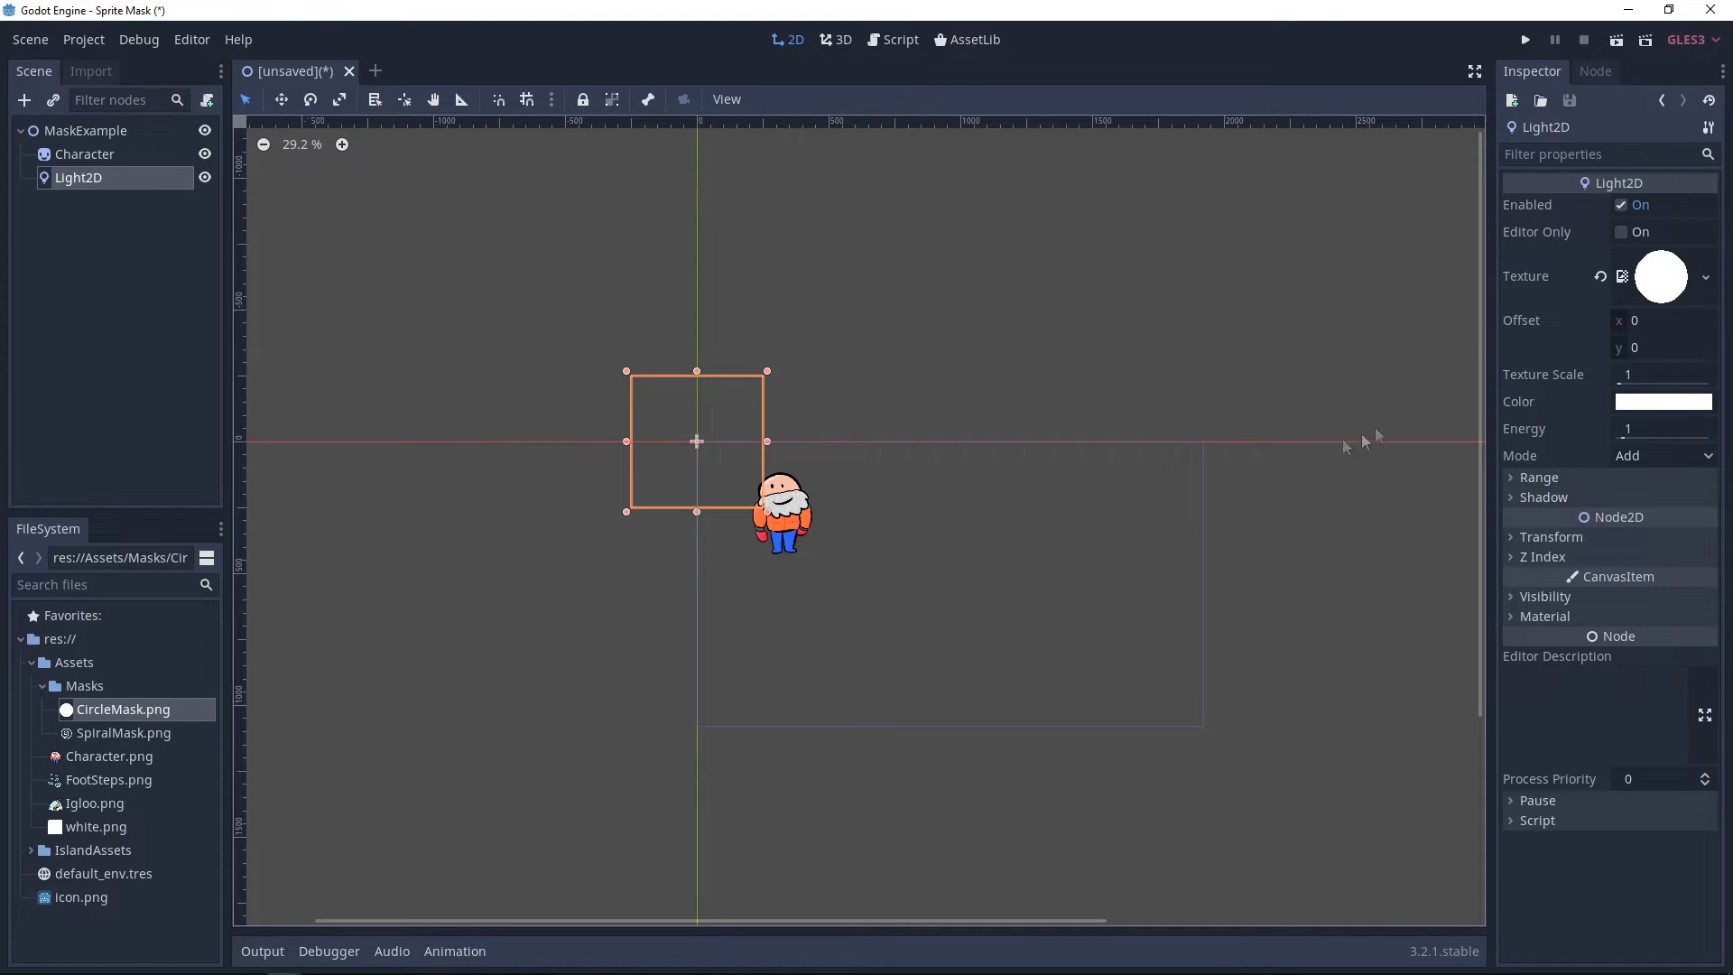
- Change the Light2D mode to Mask and make its item cull mask use only the first layer of the second row
{"action": "left_click", "coordinate": [1663, 457]}
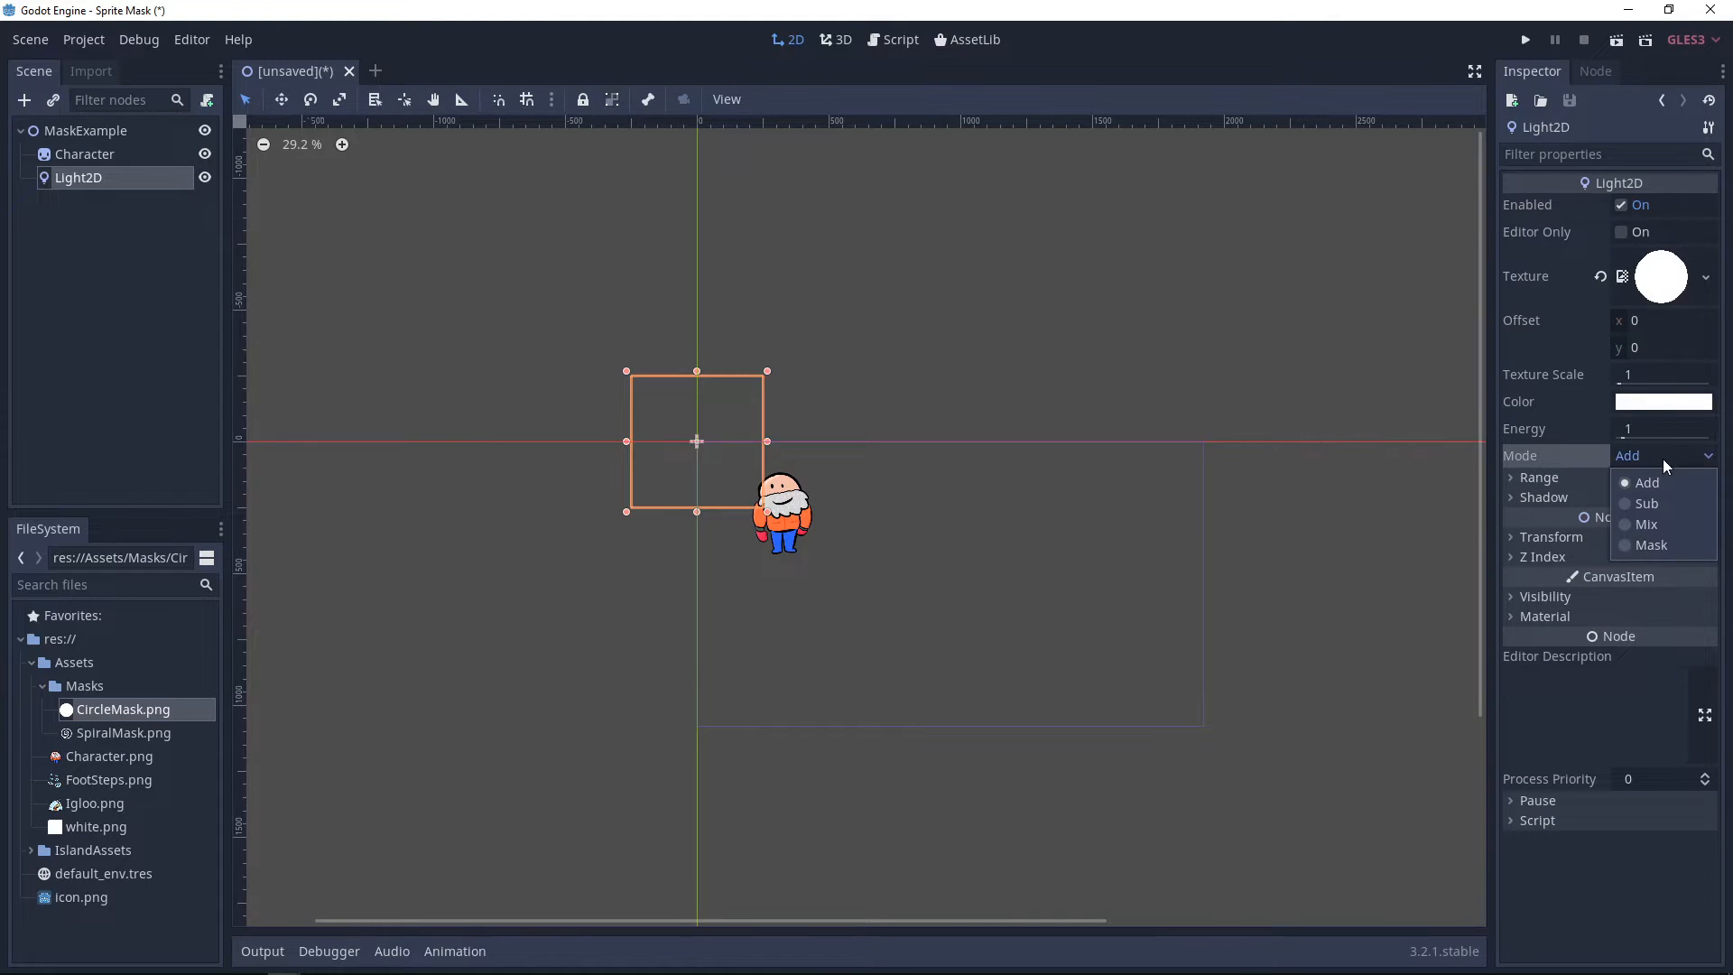
{"action": "left_click", "coordinate": [1652, 547]}
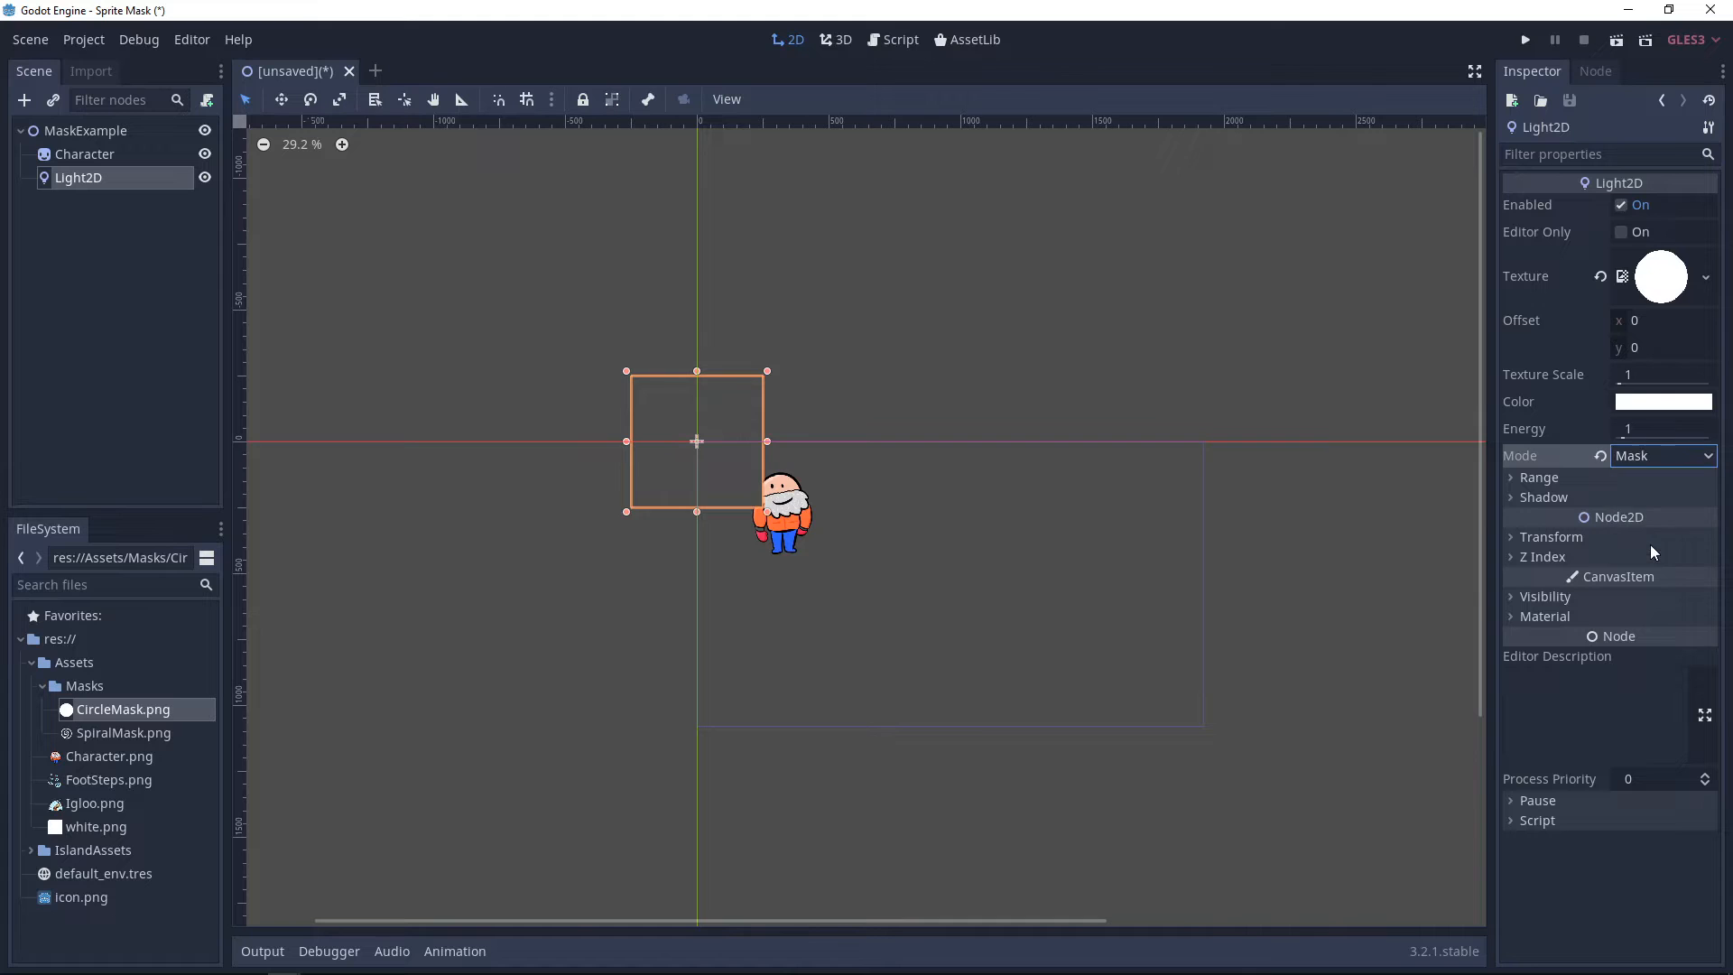
{"action": "left_click", "coordinate": [1542, 476]}
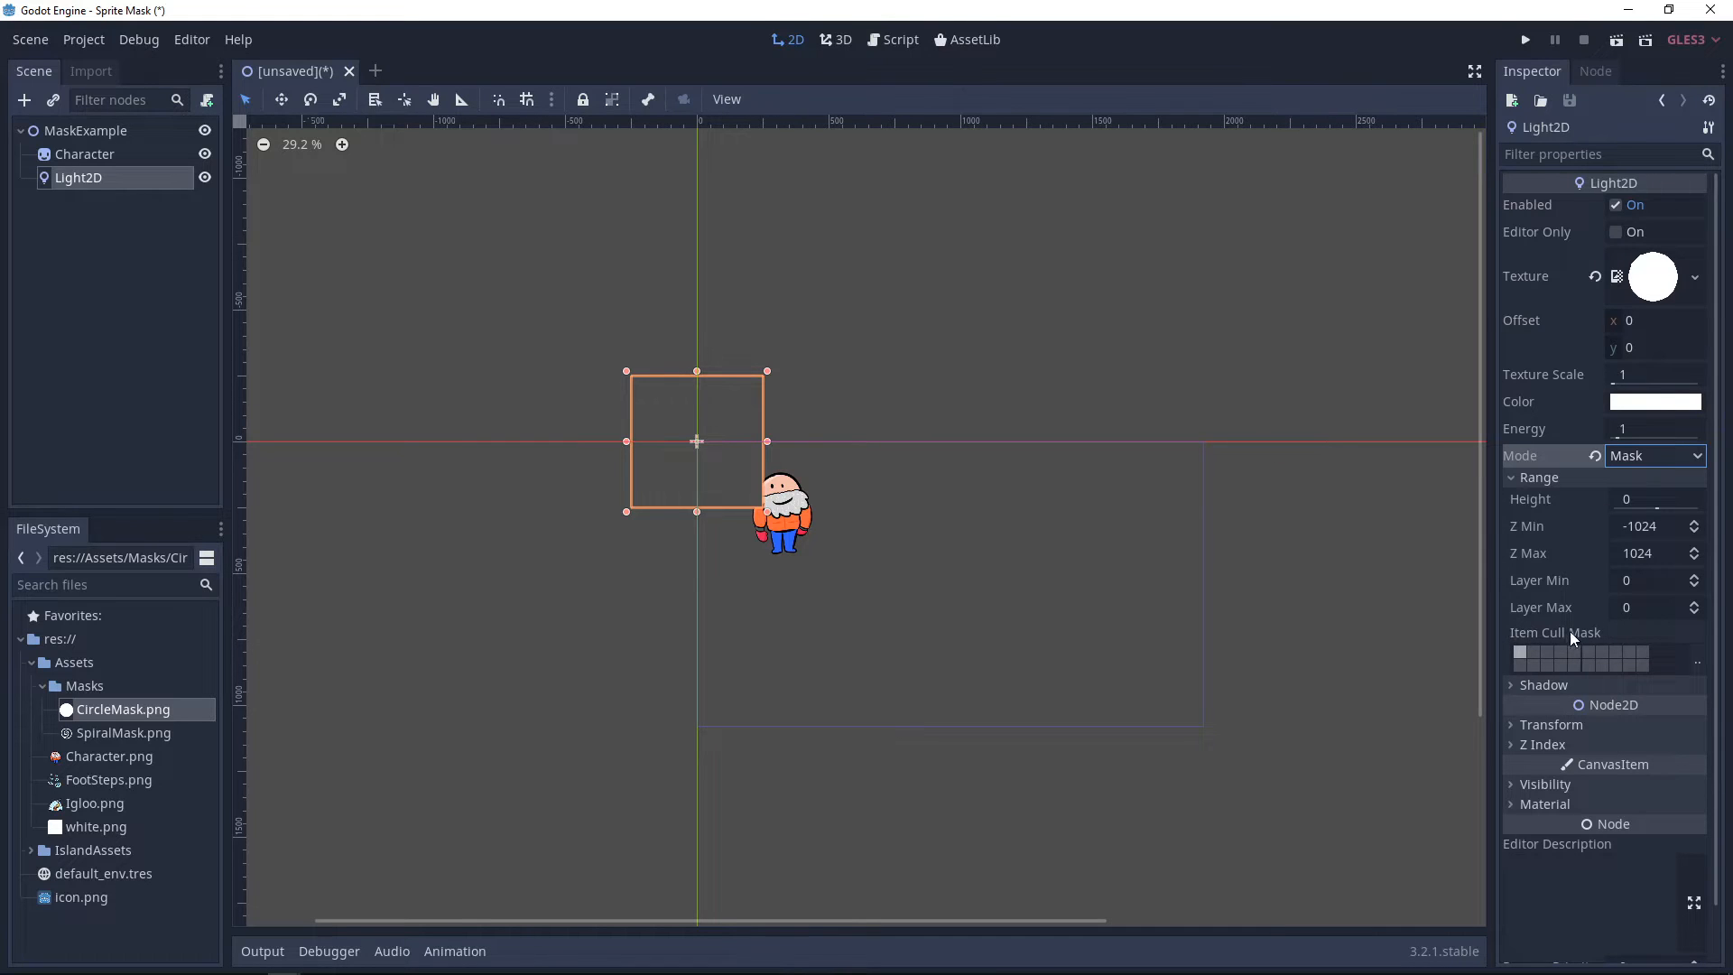
{"action": "left_click", "coordinate": [1519, 650]}
{"action": "left_click", "coordinate": [1520, 666]}
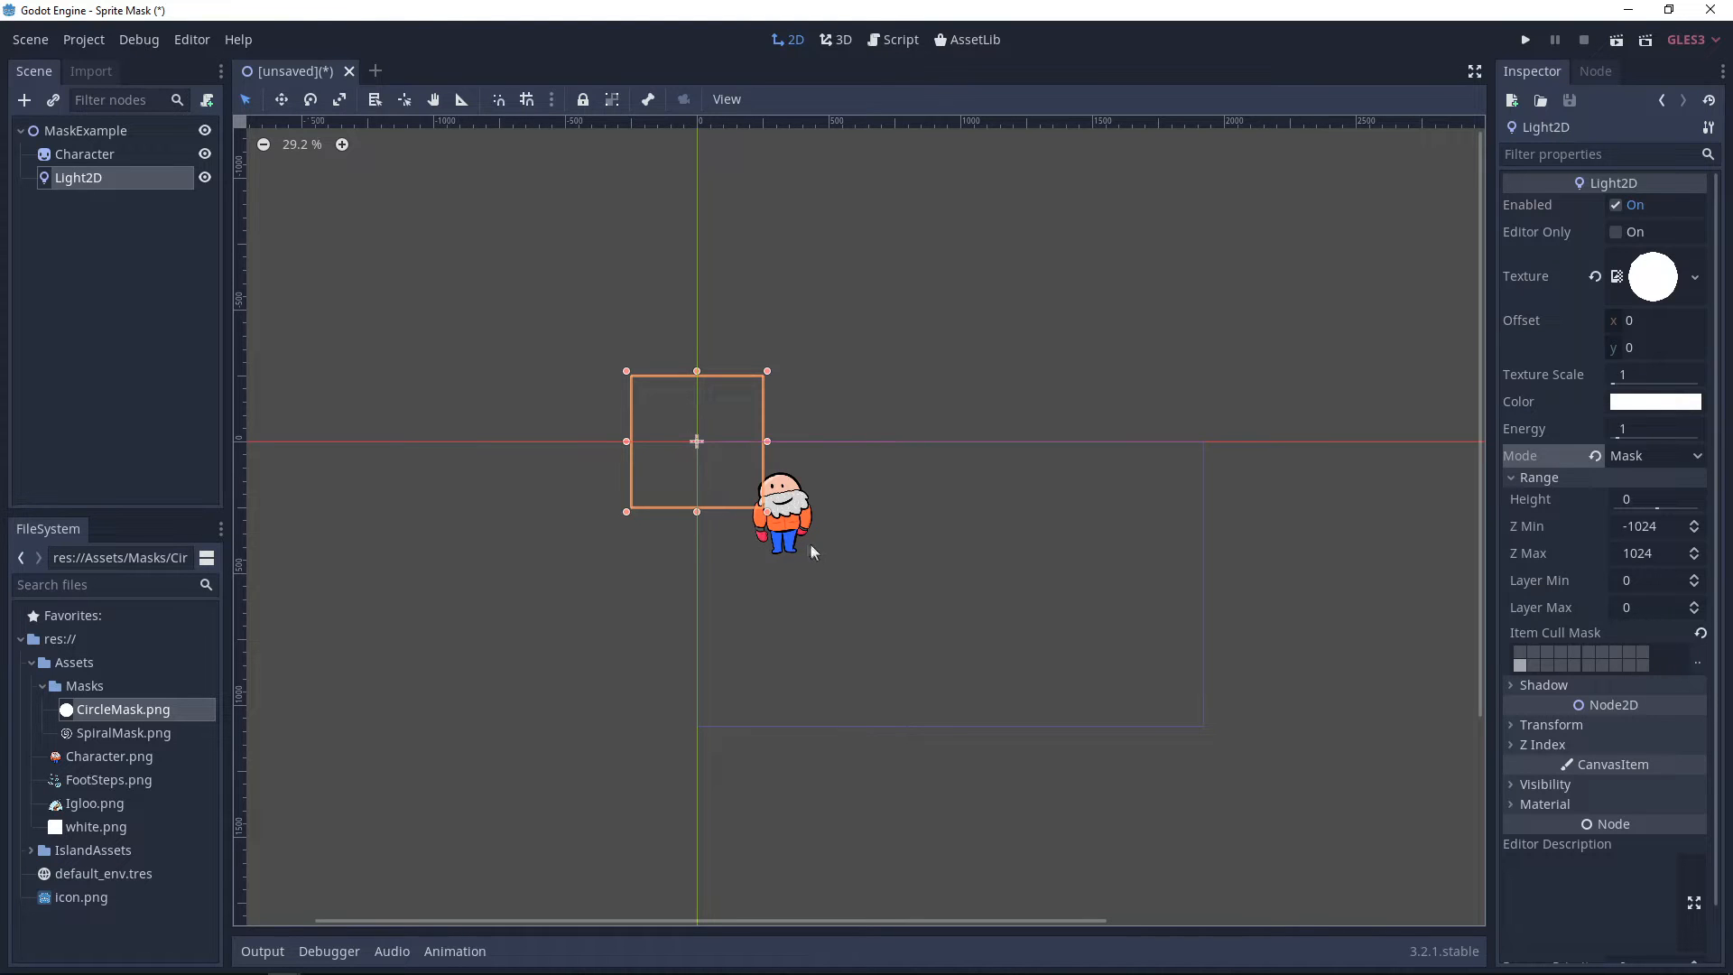
- Enable the first layer of the second row in the Character sprite's light mask
{"action": "left_click", "coordinate": [102, 158]}
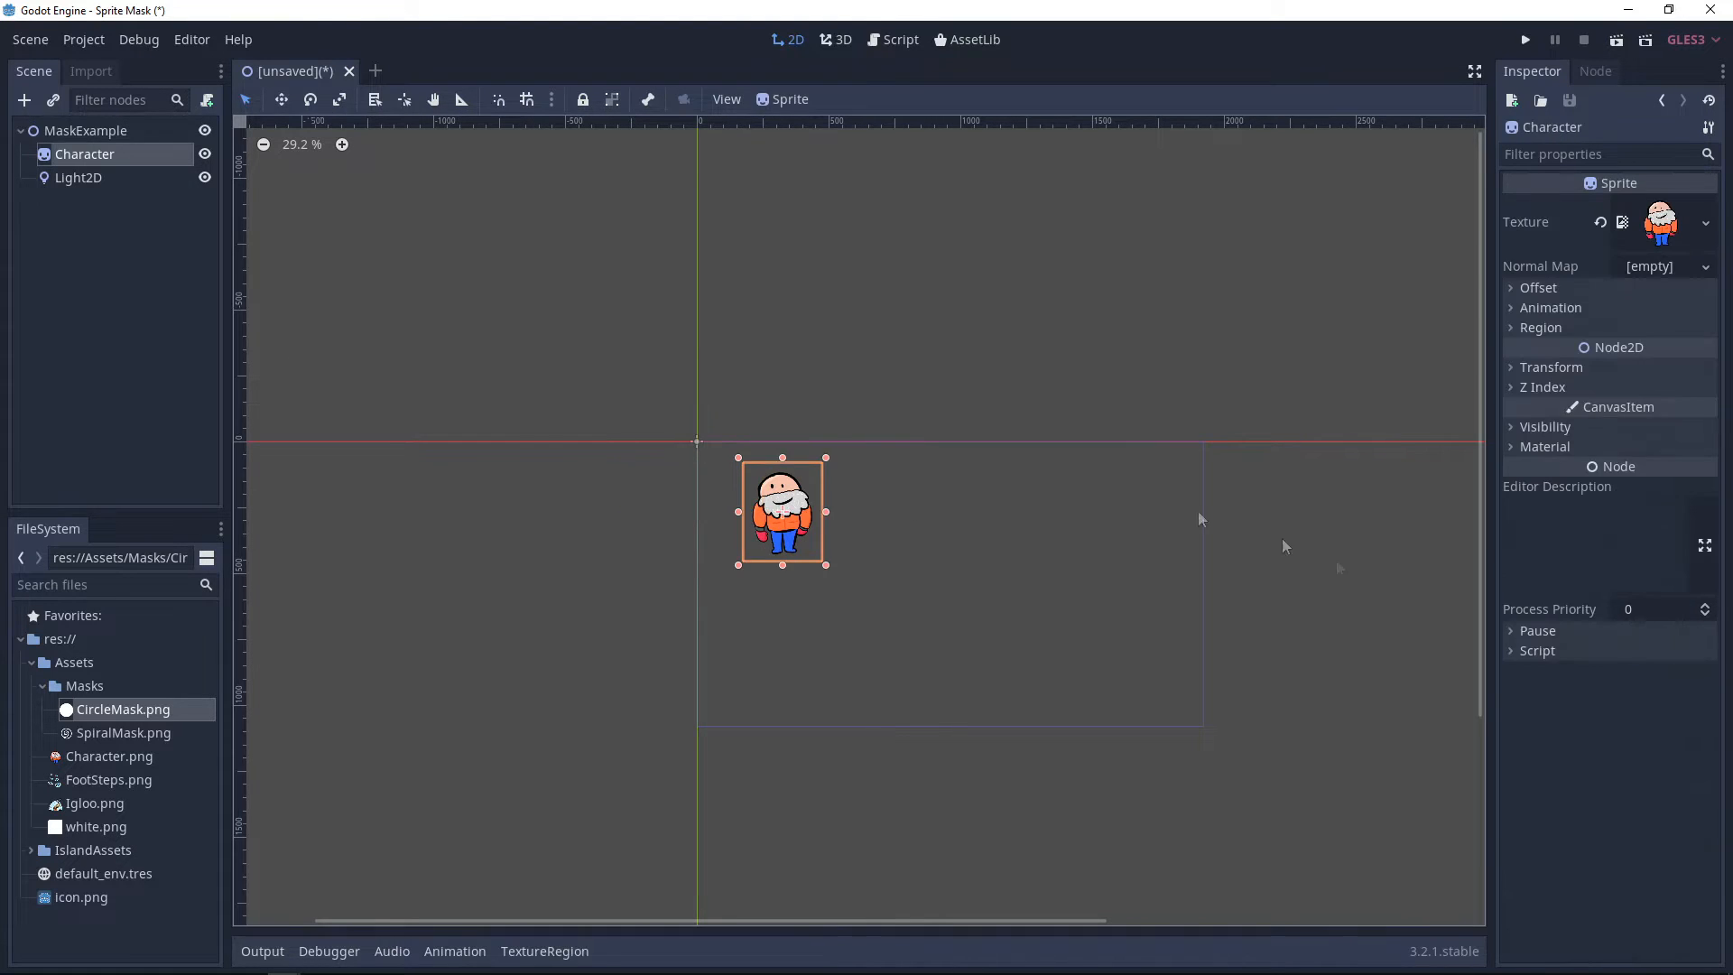
{"action": "left_click", "coordinate": [1543, 431]}
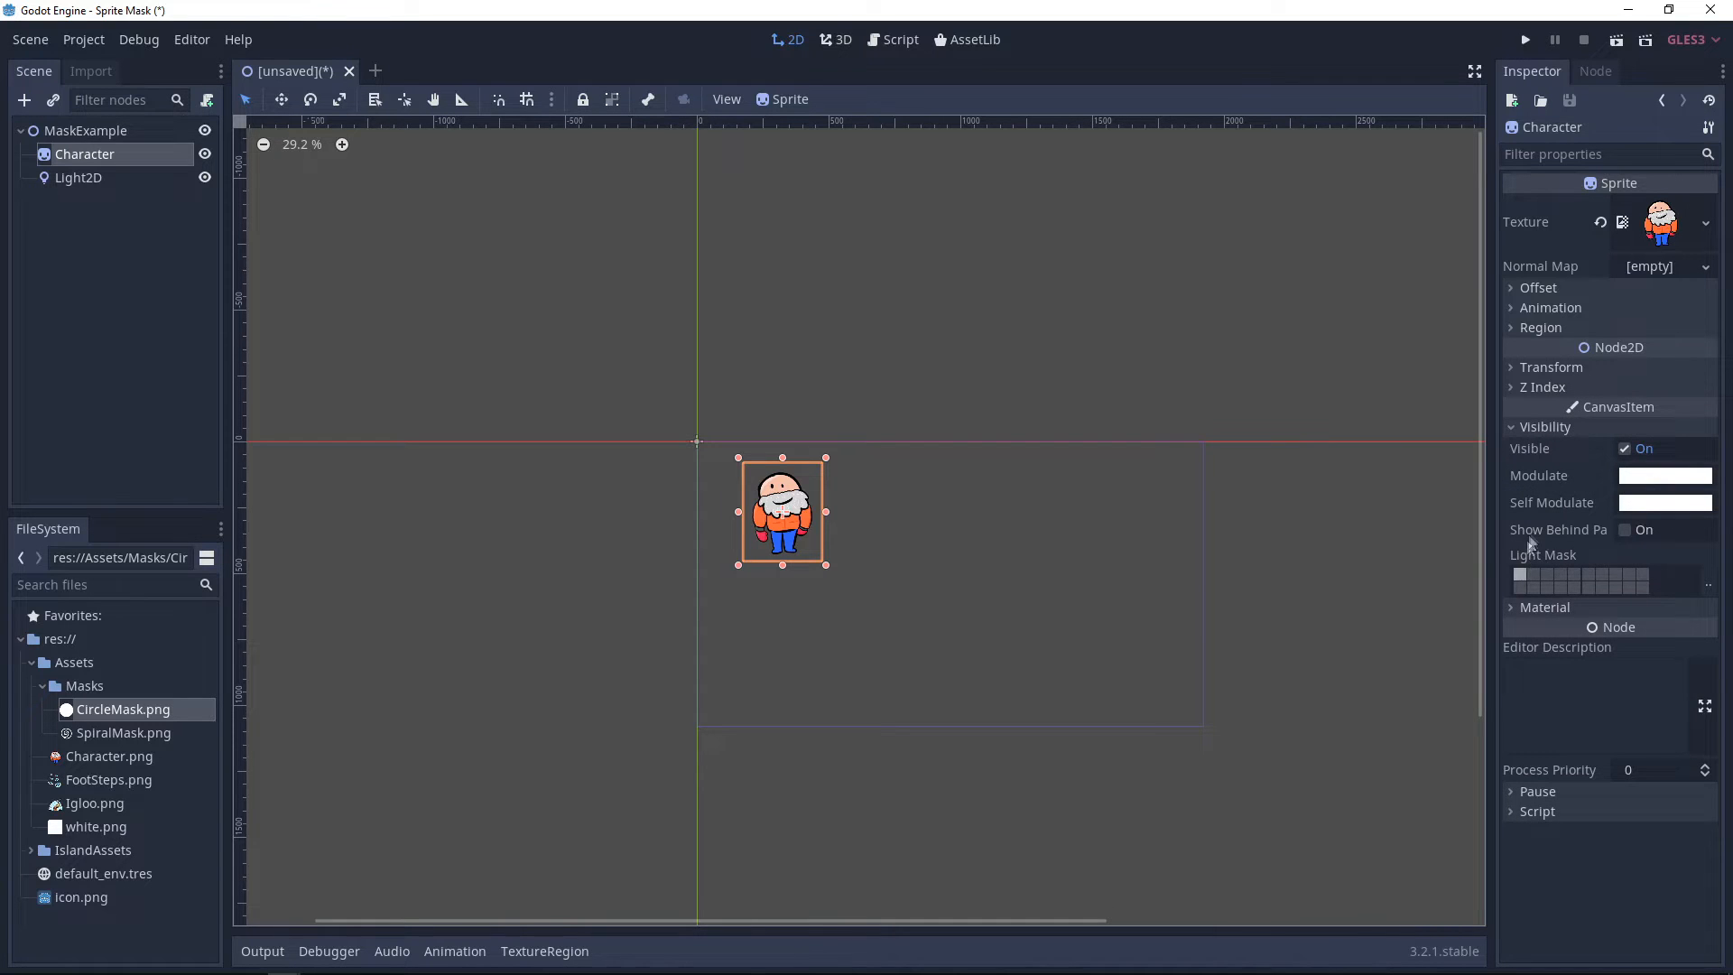
{"action": "left_click", "coordinate": [1520, 587]}
- Move the Light2D around the character, leaving its circle over most of the character sprite
{"action": "left_click", "coordinate": [79, 177]}
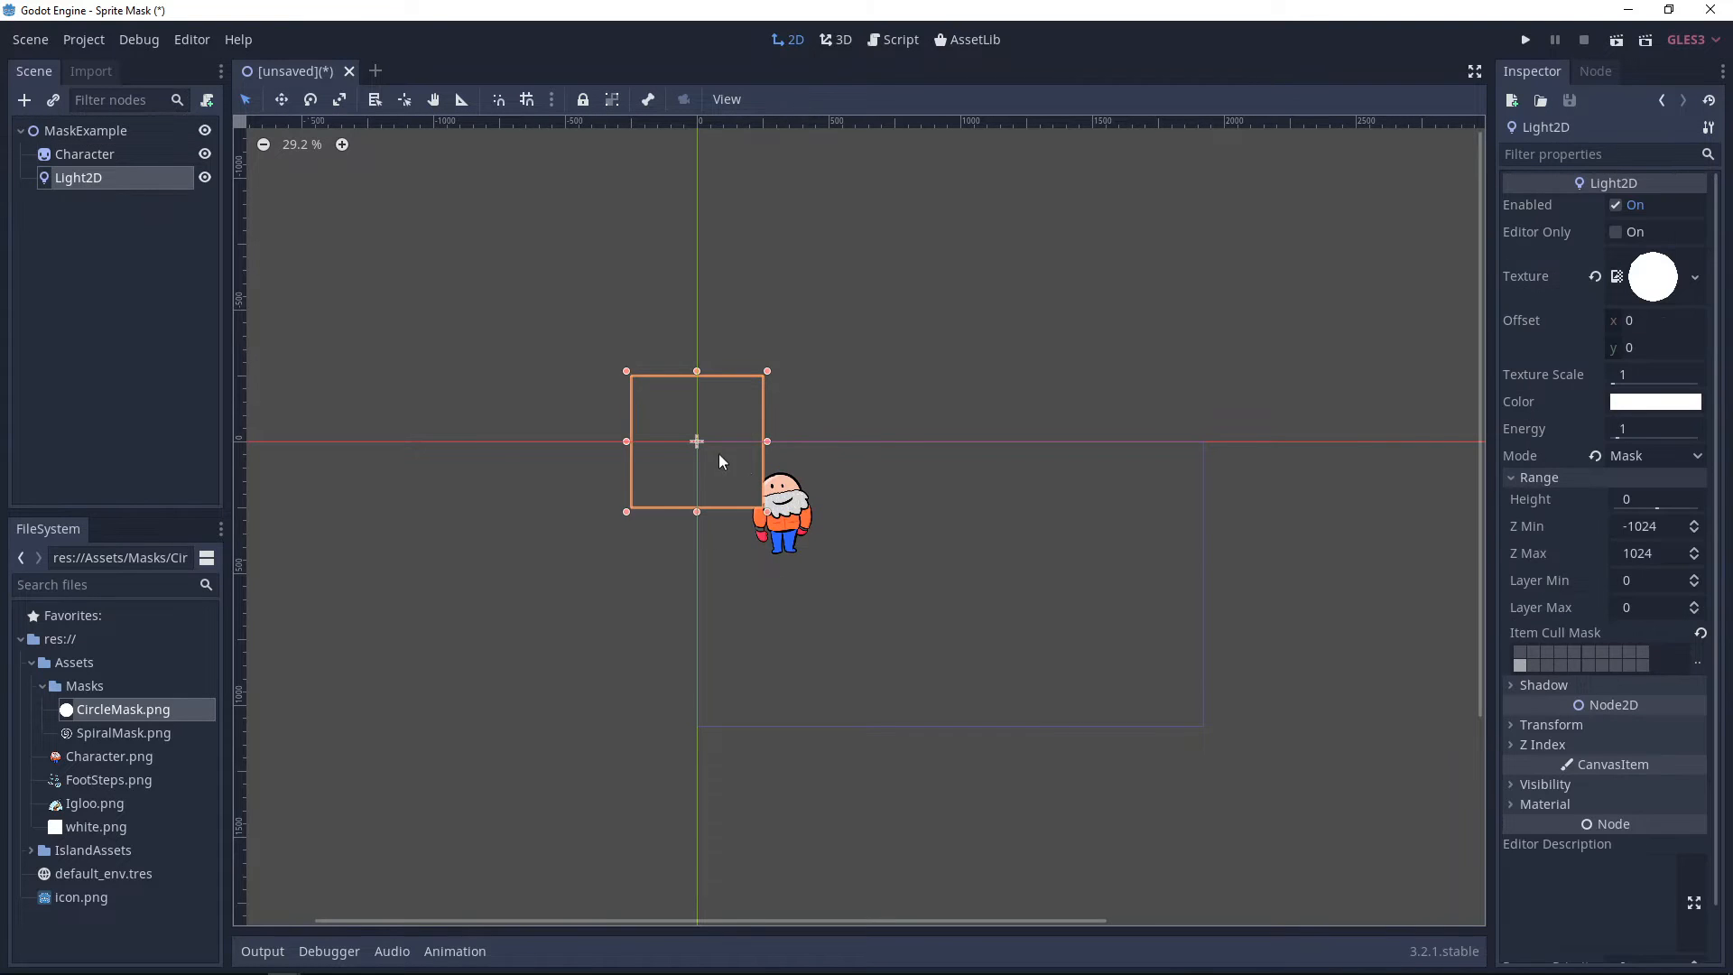
{"action": "left_click_drag", "start_coordinate": [712, 477], "coordinate": [741, 489]}
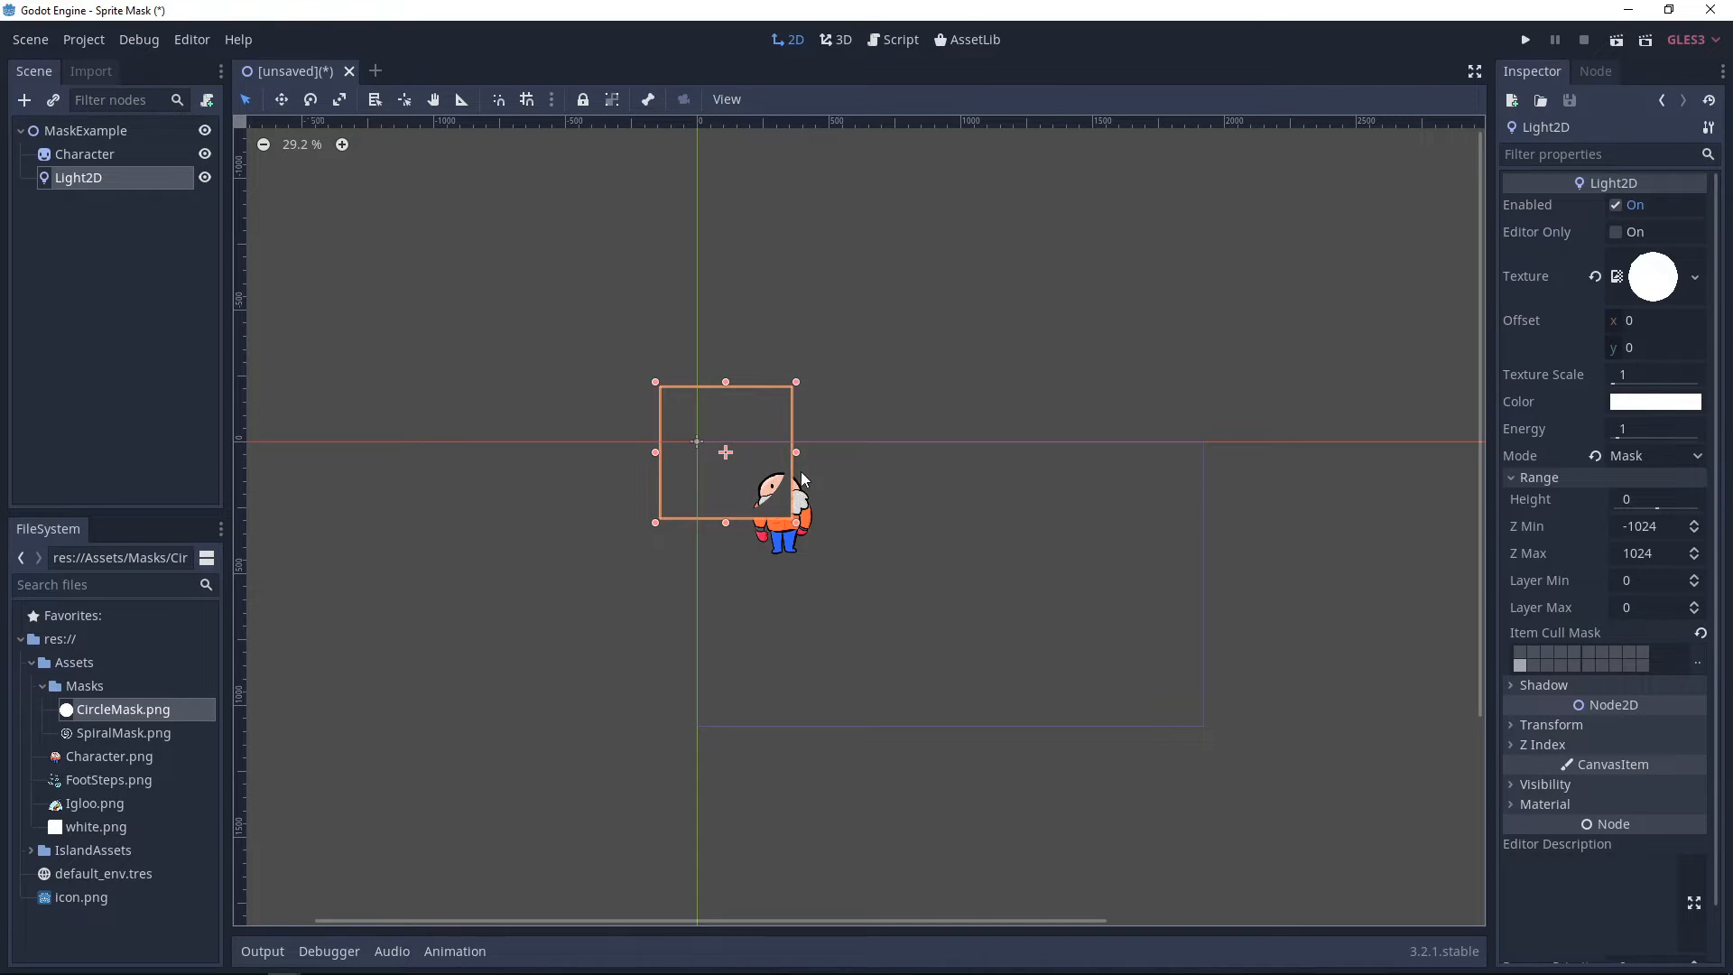
{"action": "left_click_drag", "start_coordinate": [762, 487], "coordinate": [865, 586]}
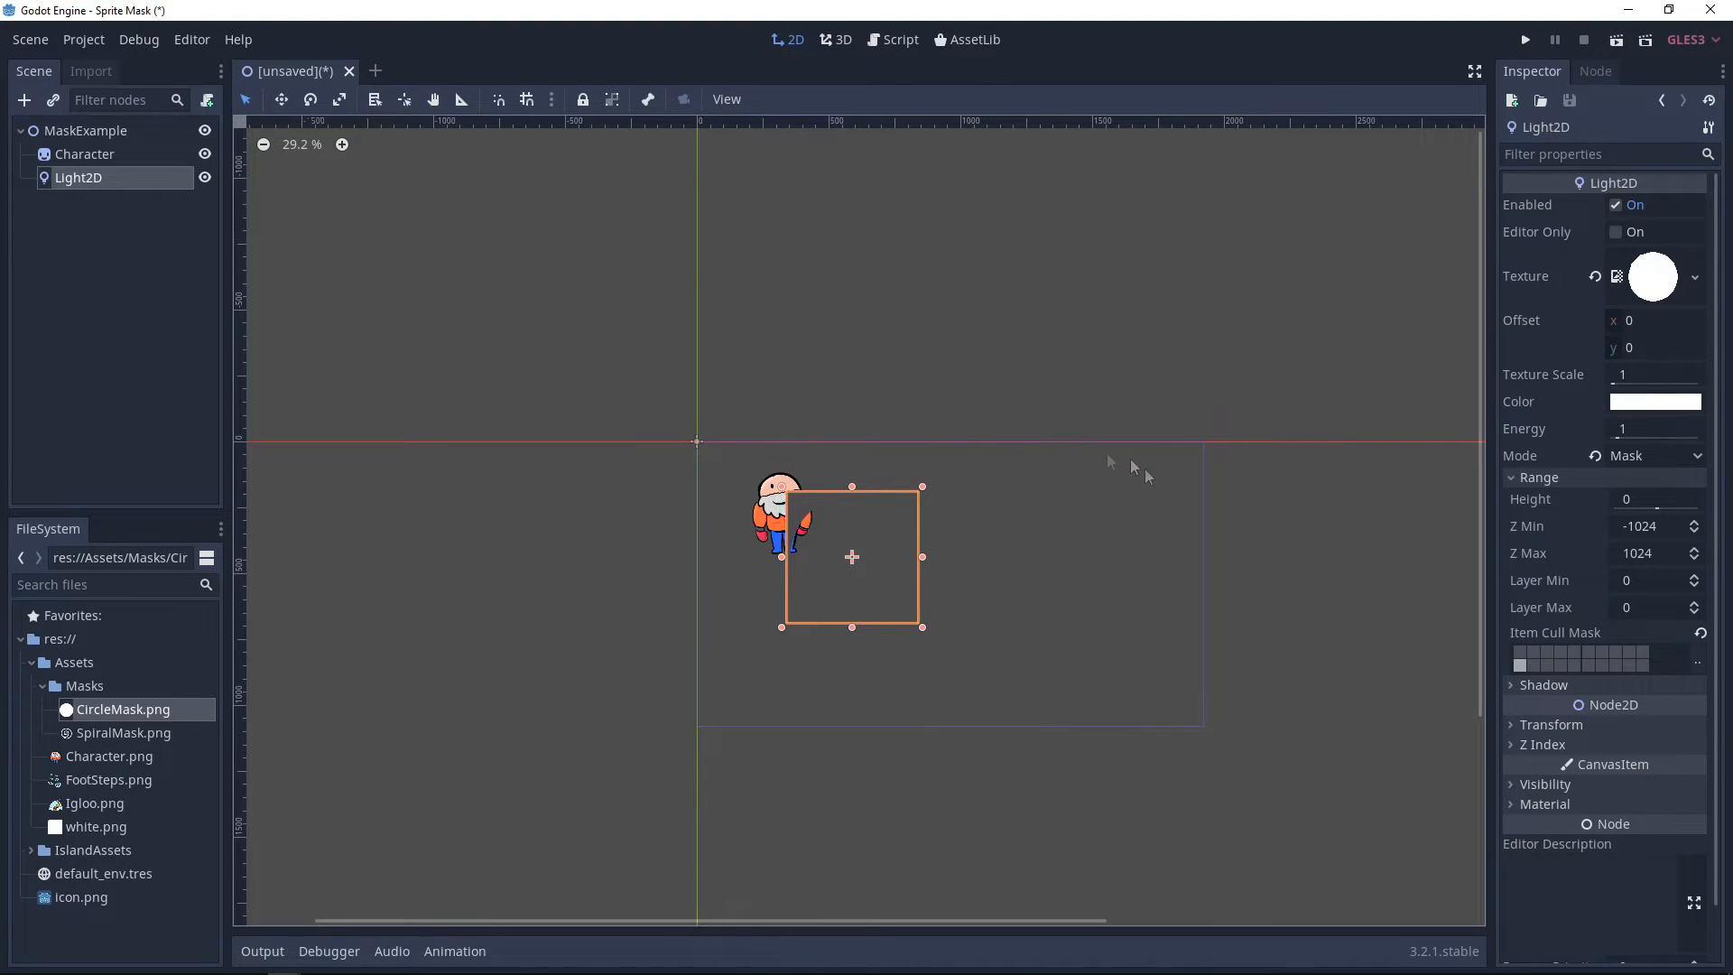
{"action": "mouse_move", "coordinate": [862, 515]}
{"action": "left_mouse_down"}
{"action": "mouse_move", "coordinate": [894, 517]}
{"action": "mouse_move", "coordinate": [878, 529]}
{"action": "mouse_move", "coordinate": [885, 510]}
{"action": "left_mouse_up"}
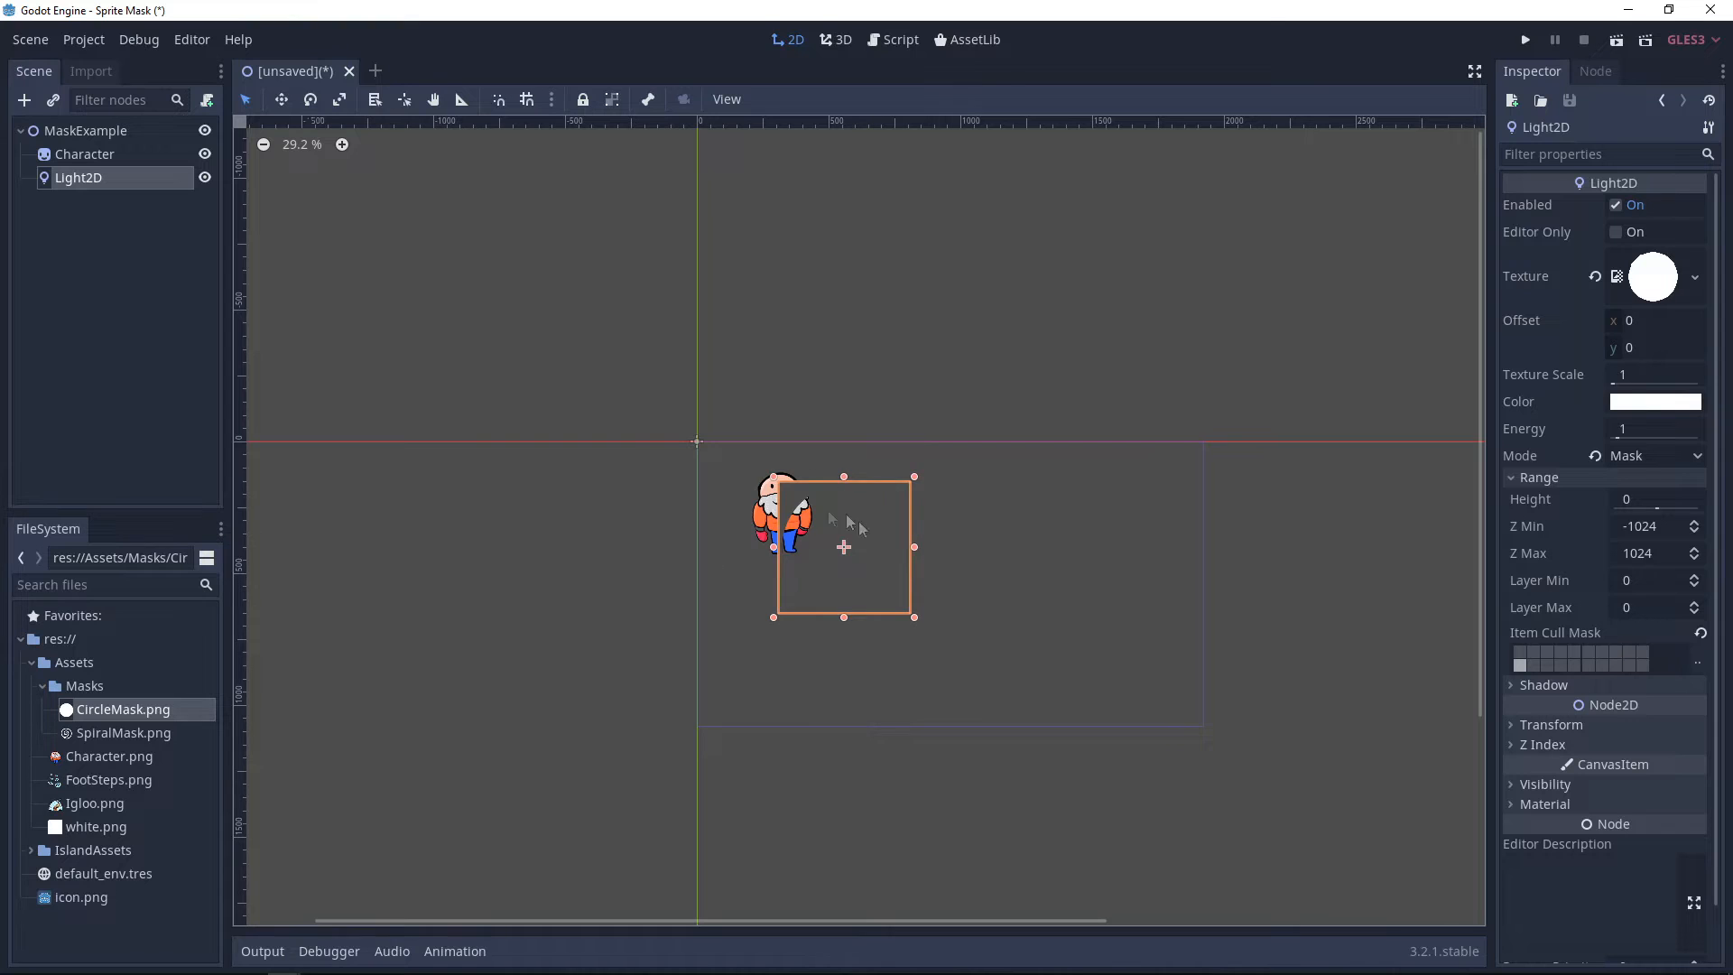
{"action": "left_click_drag", "start_coordinate": [841, 516], "coordinate": [822, 505]}
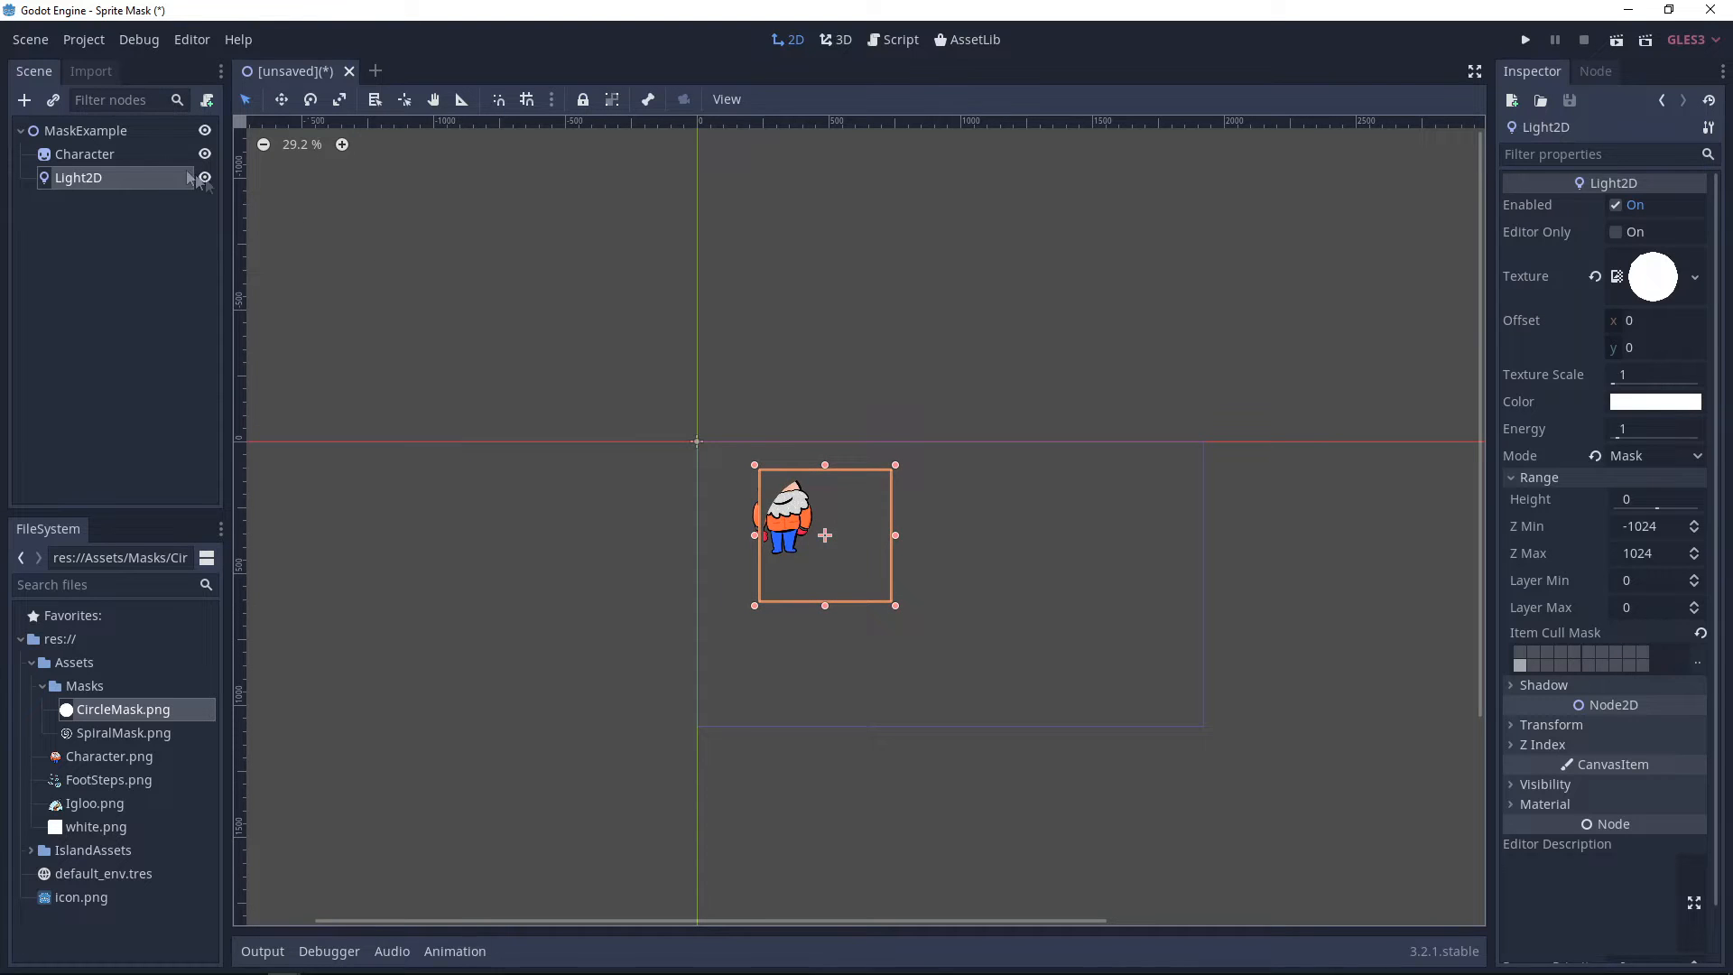
- Add a Viewport node as the first child of MaskExample and name it MaskViewport
{"action": "right_click", "coordinate": [101, 128]}
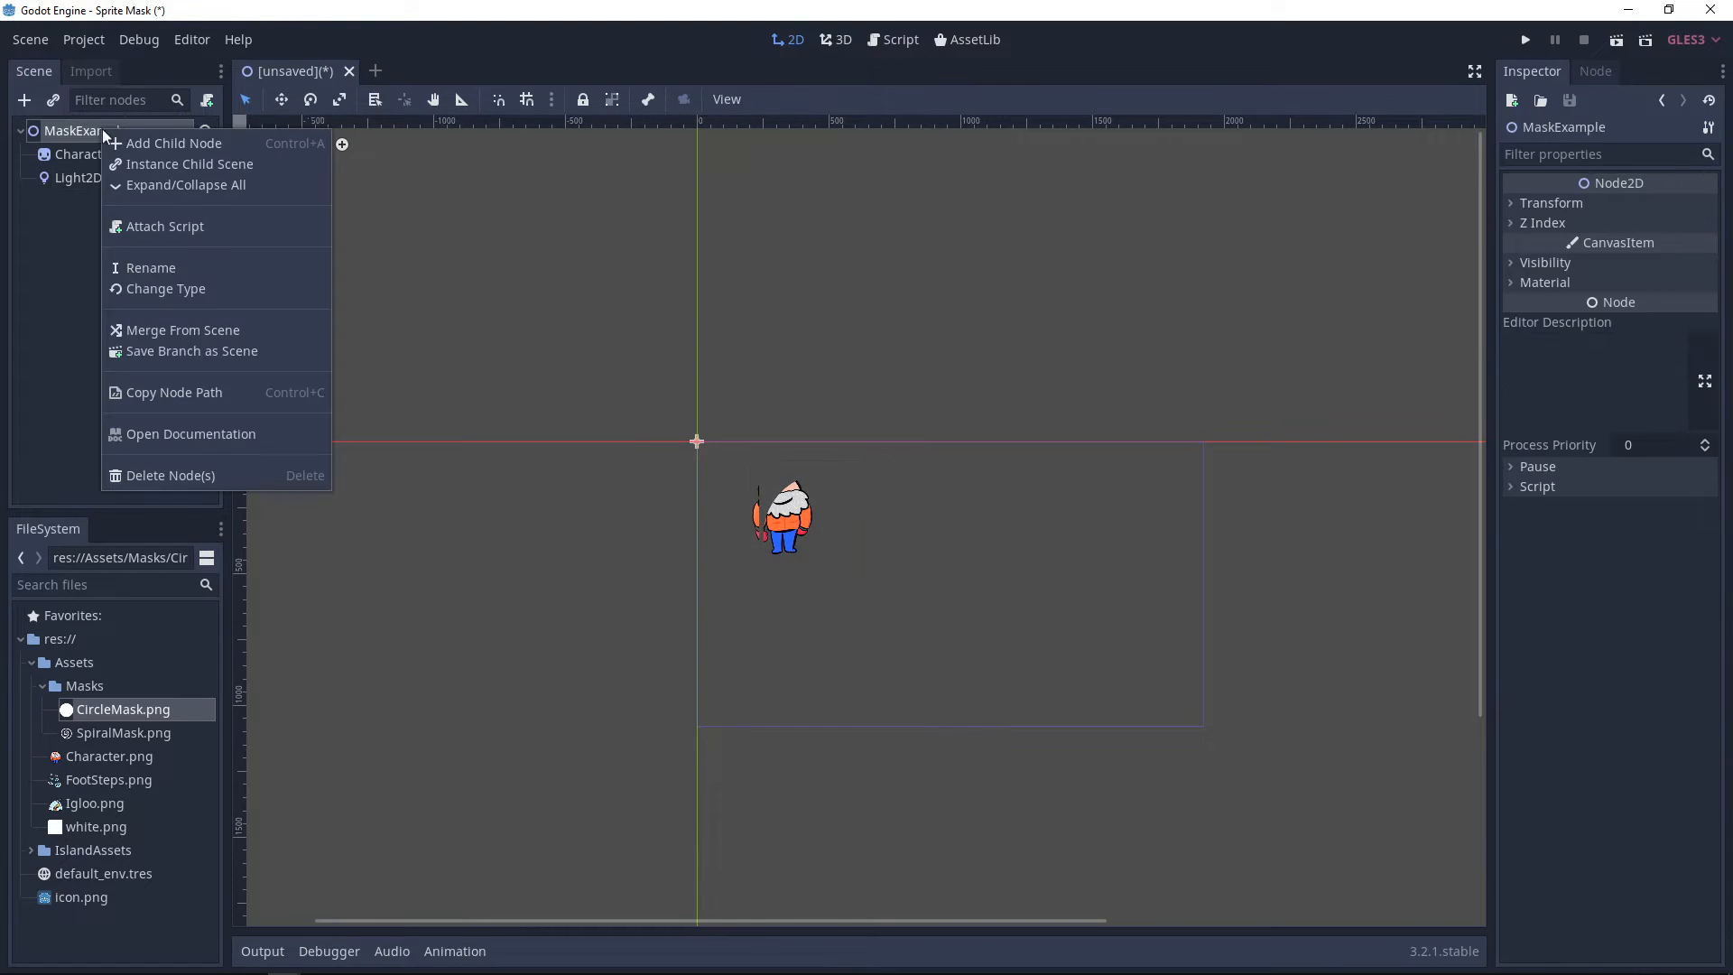
{"action": "left_click", "coordinate": [159, 144]}
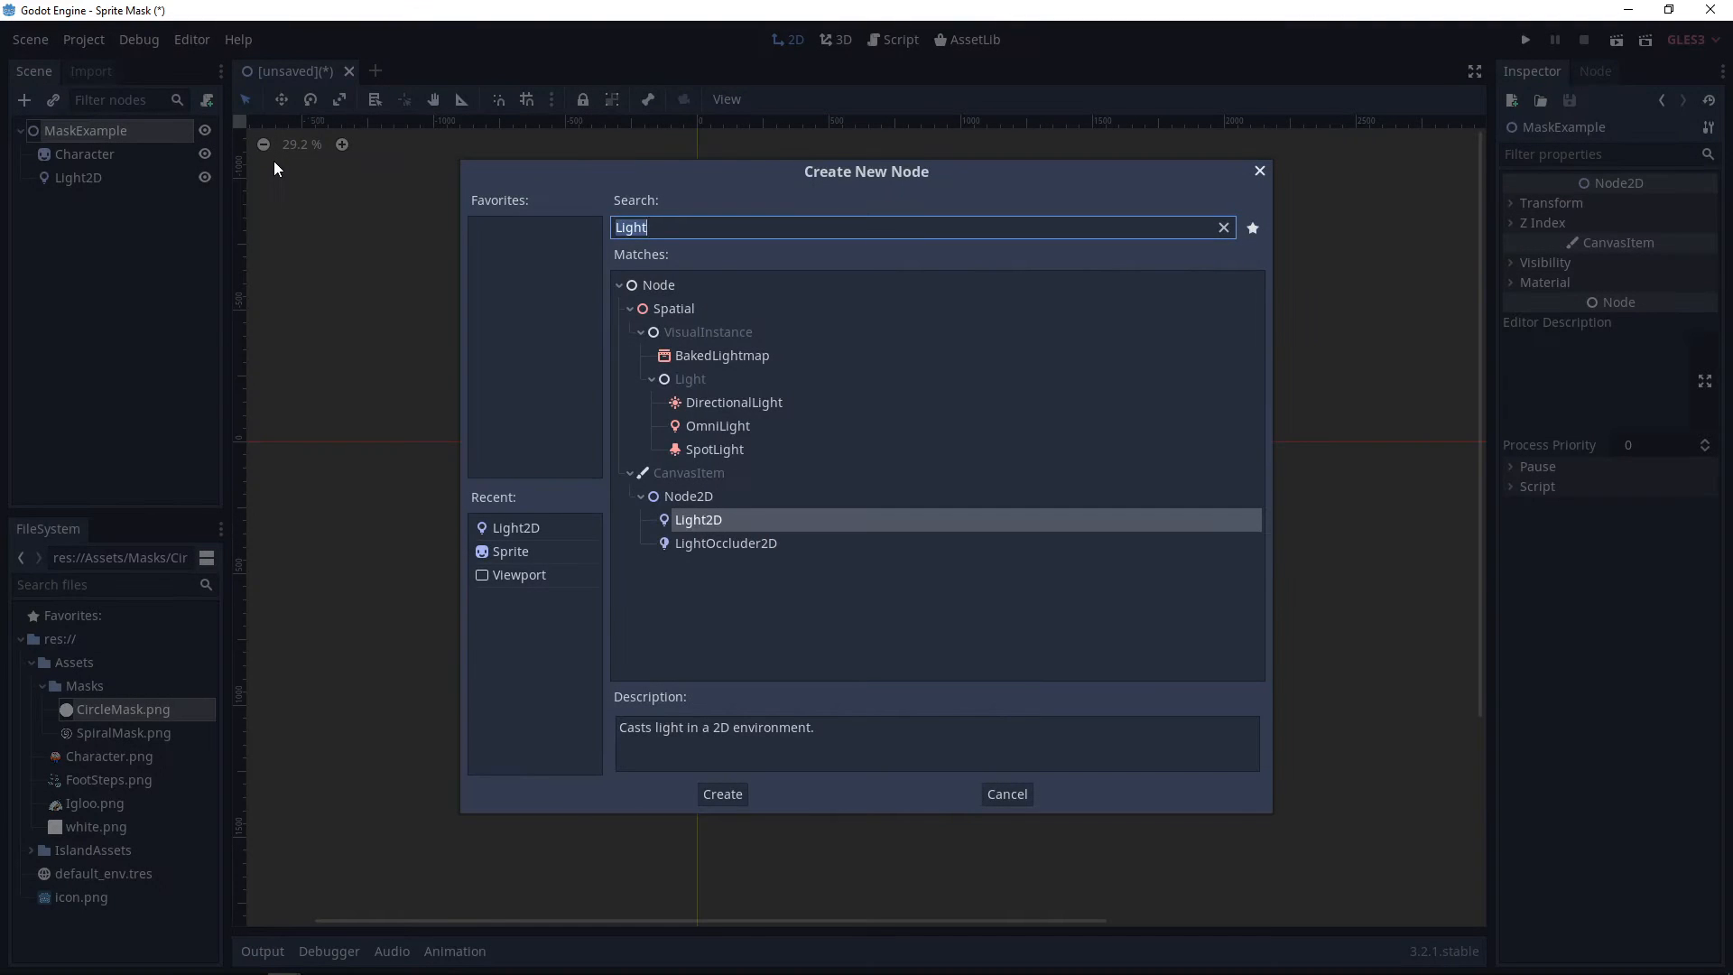
{"action": "type", "text": "Viewport"}
{"action": "key", "text": "Return"}
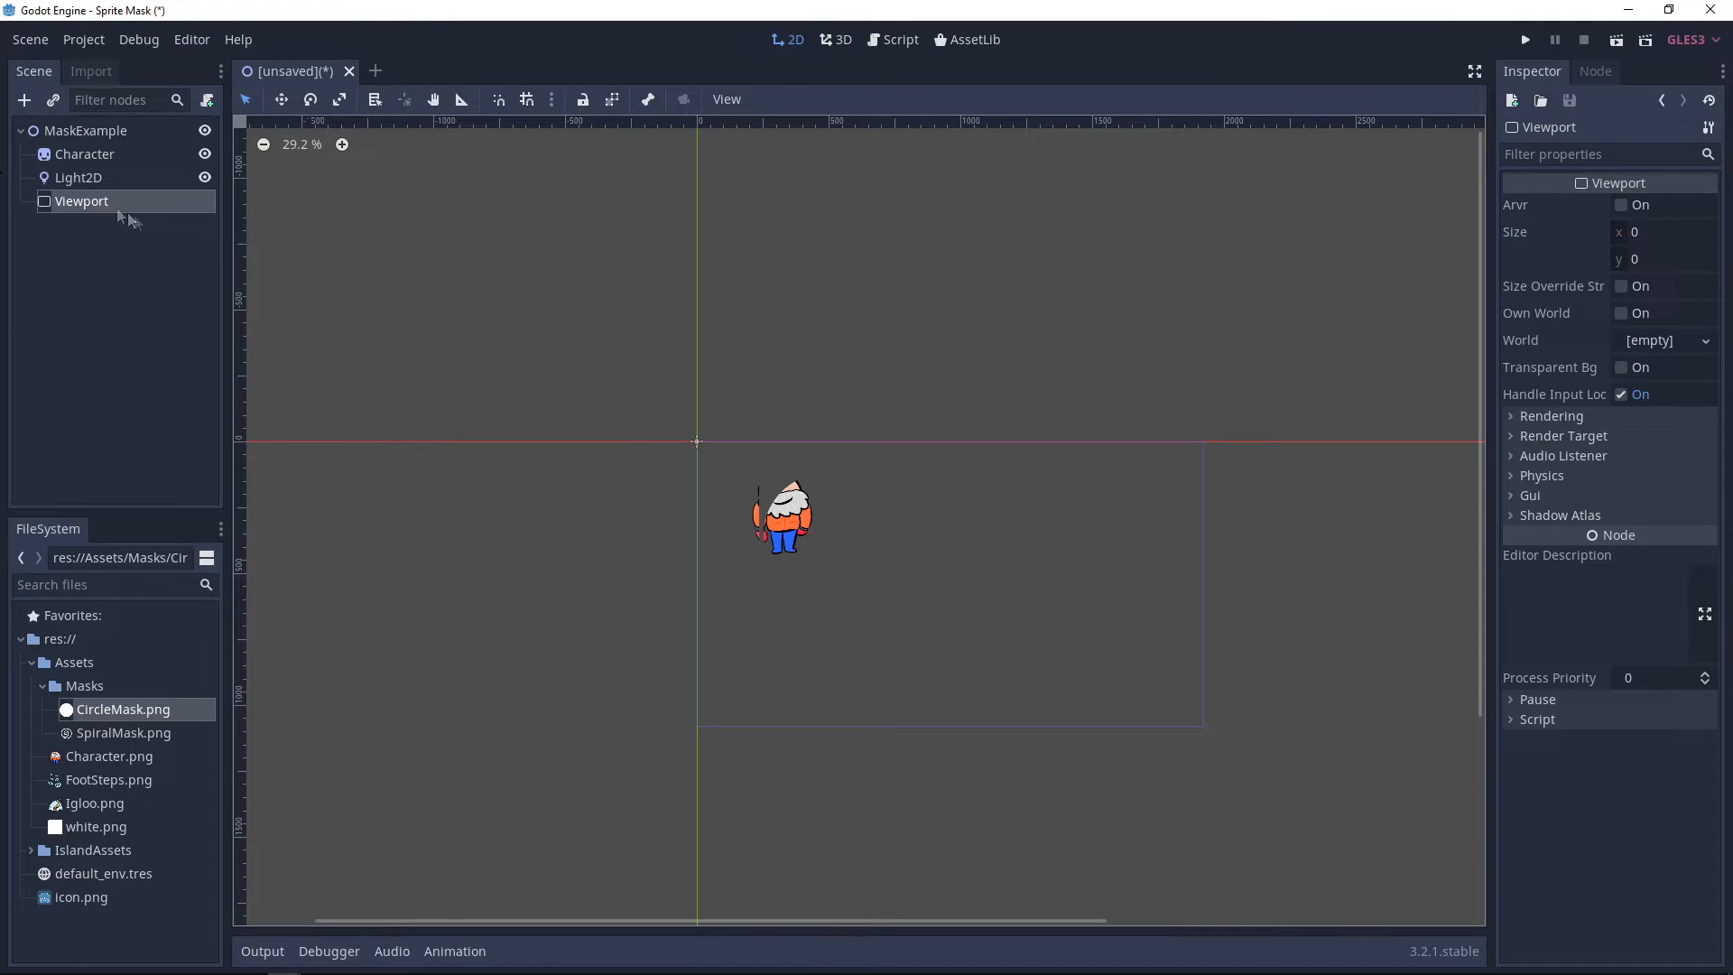
{"action": "left_click_drag", "start_coordinate": [105, 198], "coordinate": [120, 158]}
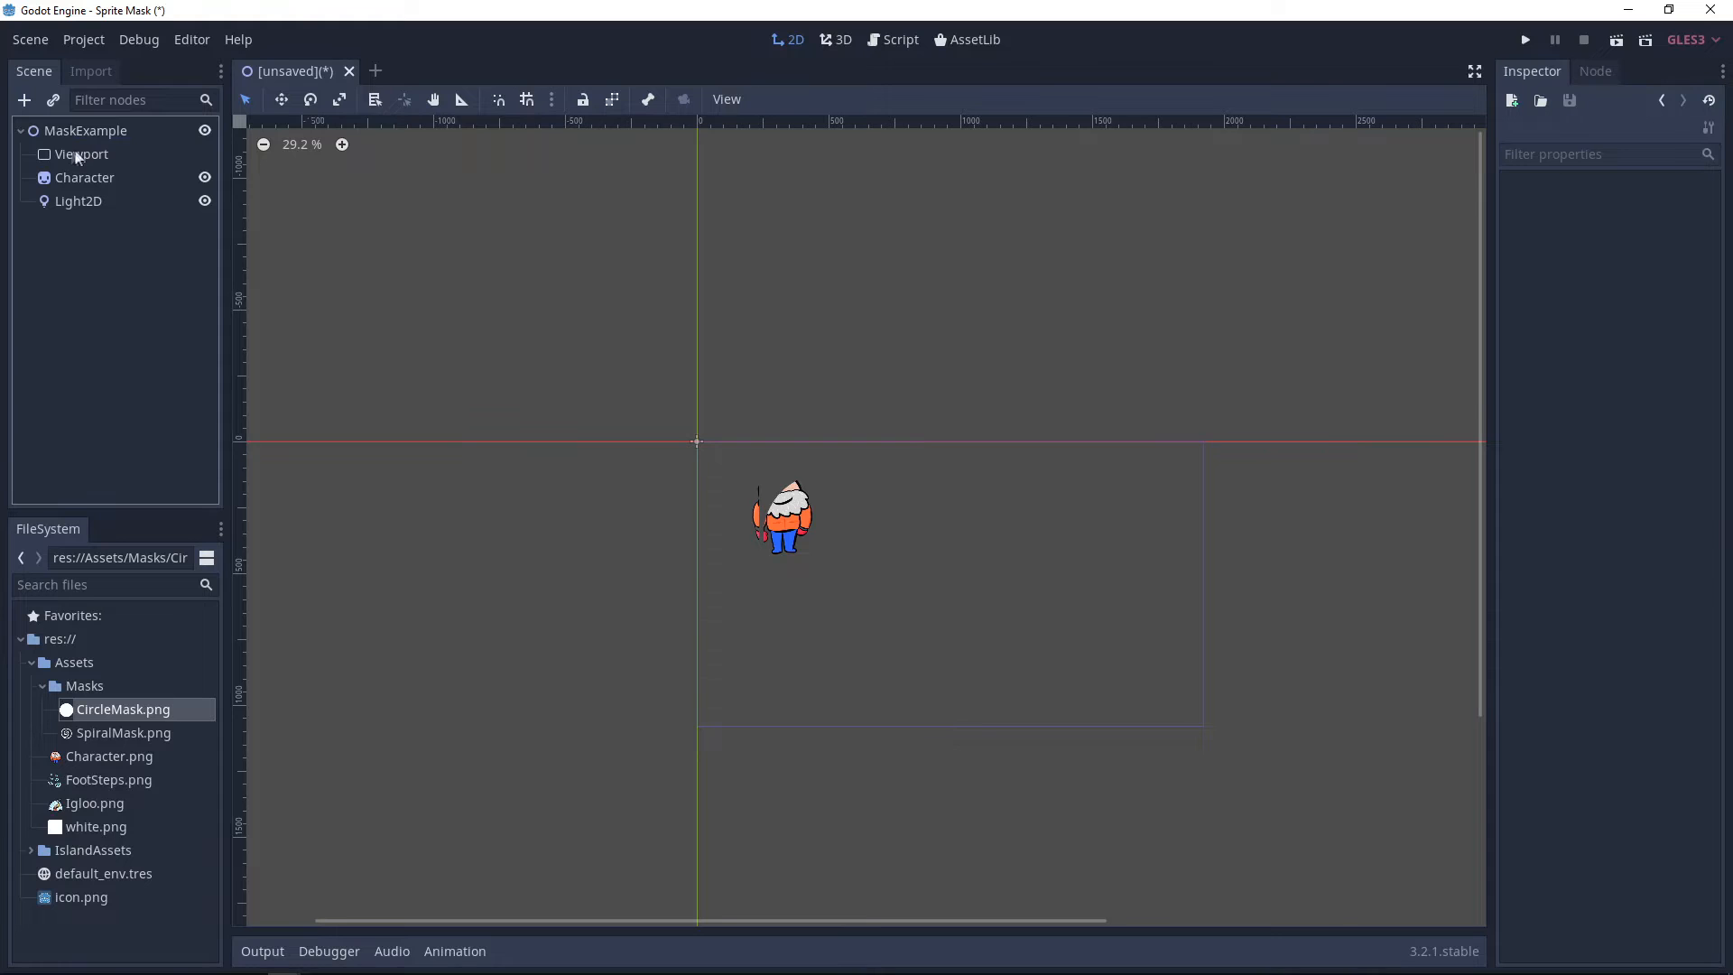
{"action": "double_click", "coordinate": [72, 154]}
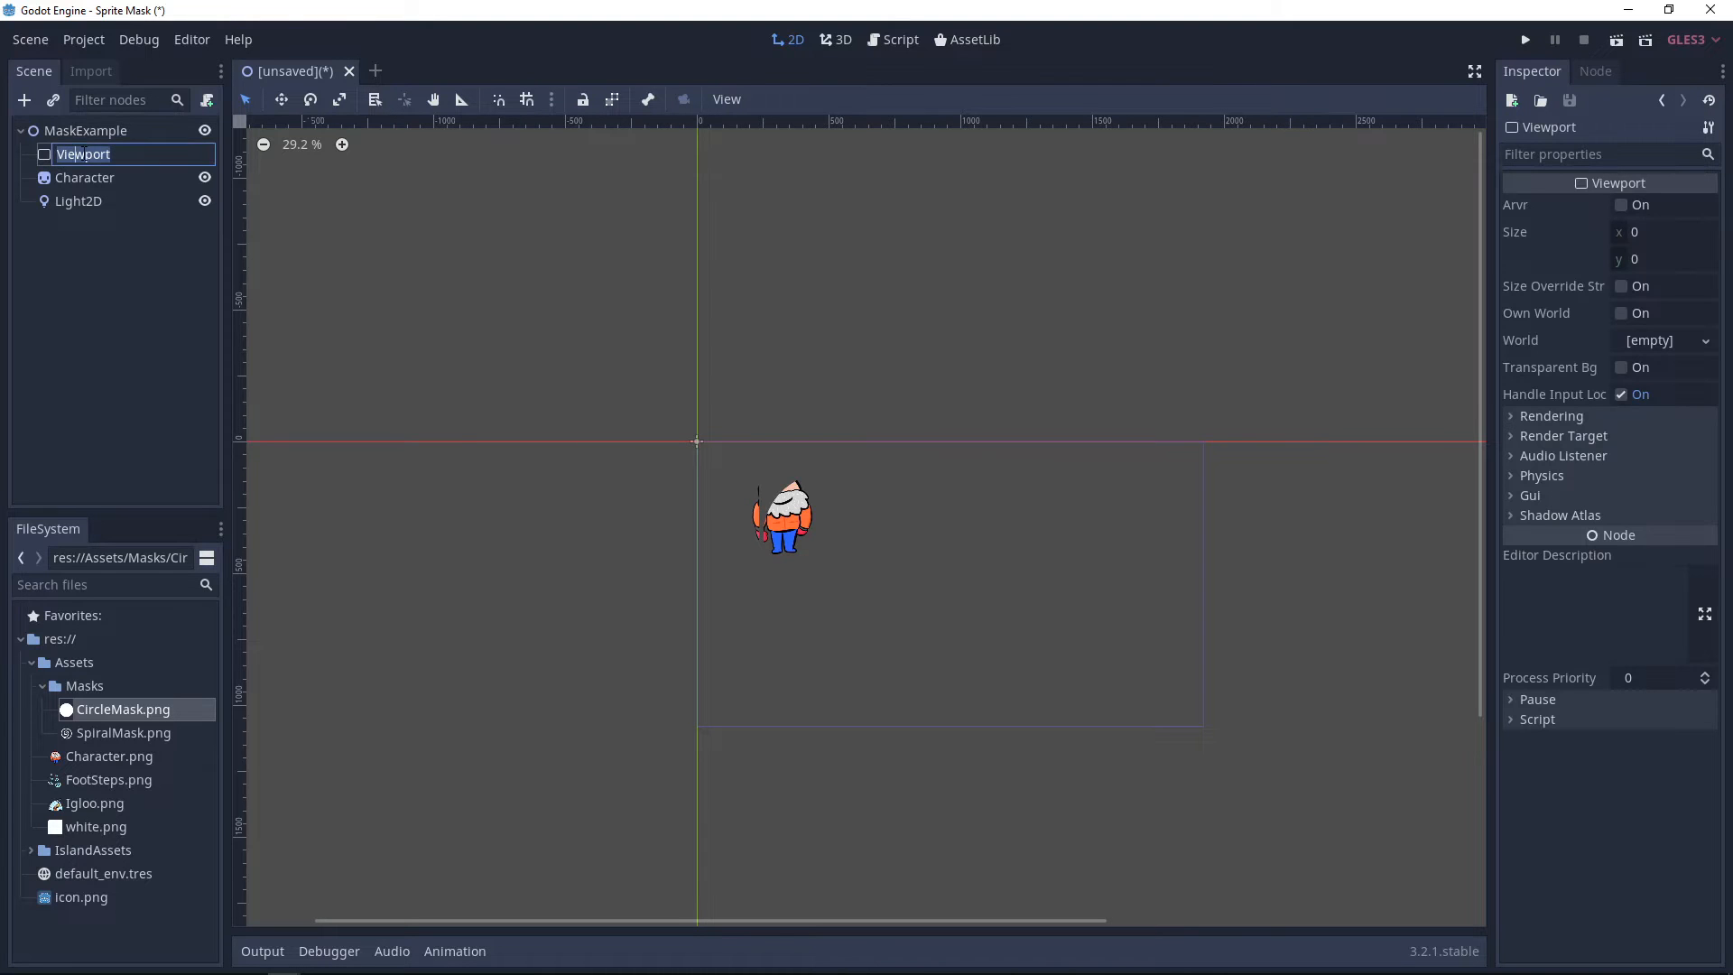
{"action": "type", "text": "MaskViewport"}
{"action": "key", "text": "Return"}
- Add a Sprite named Mask under MaskViewport and assign CircleMask.png as its texture
{"action": "right_click", "coordinate": [81, 157]}
{"action": "left_click", "coordinate": [118, 165]}
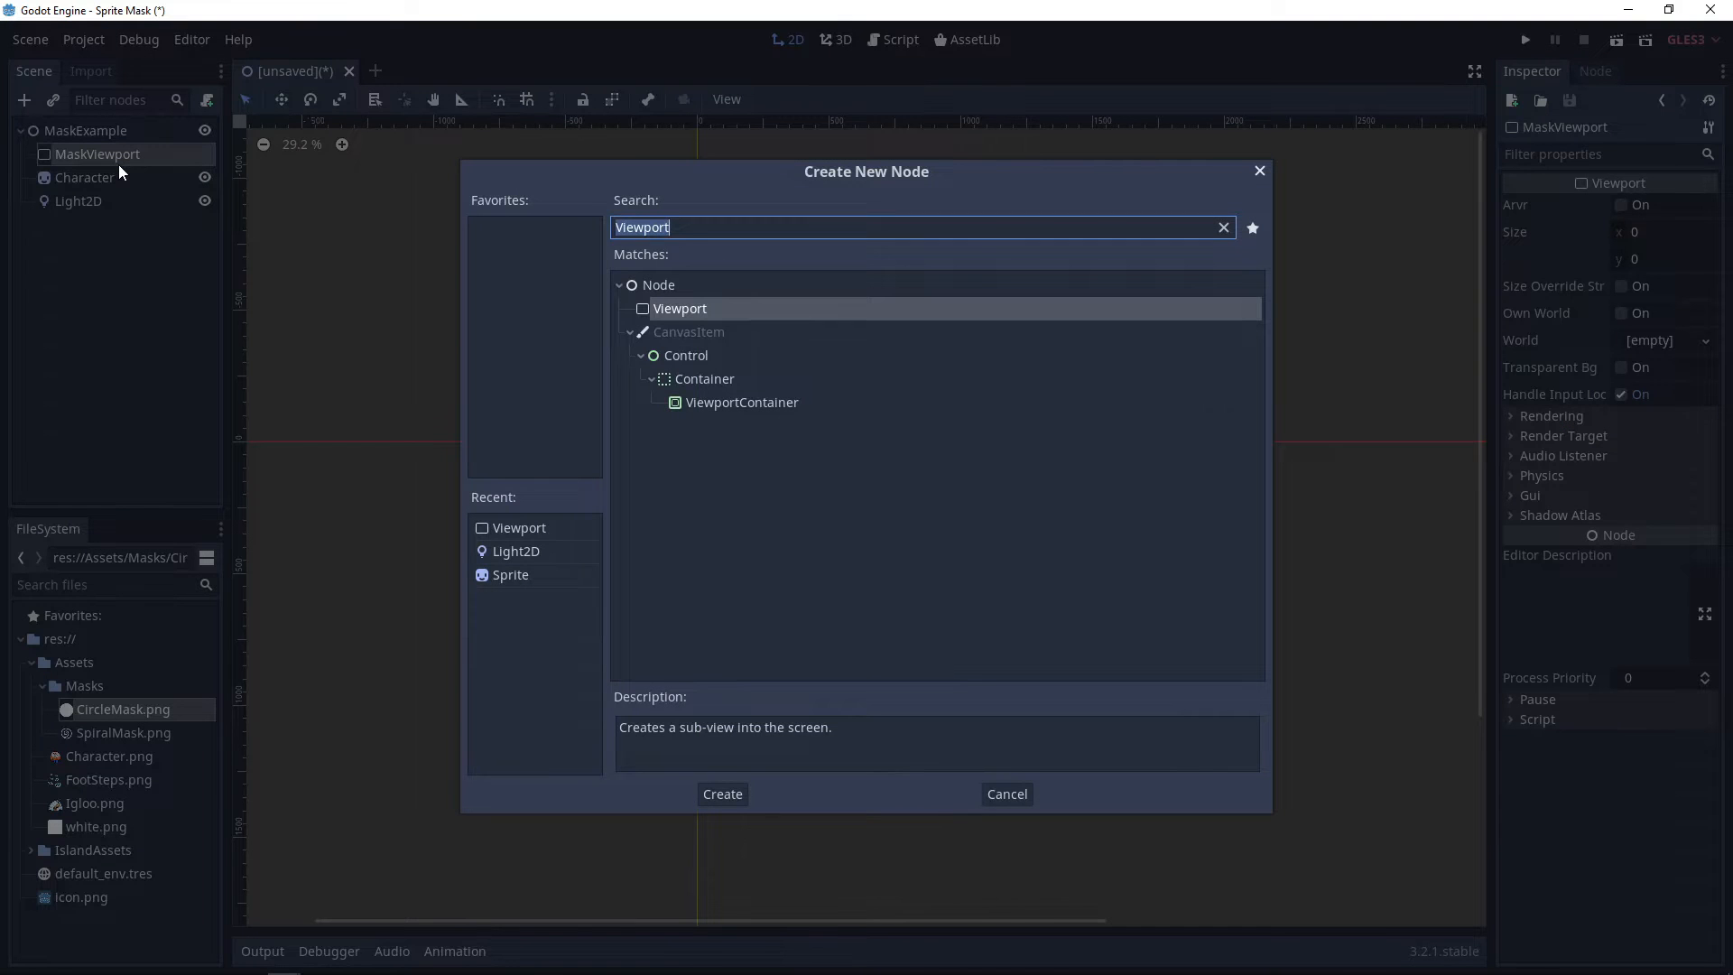
{"action": "type", "text": "sprite"}
{"action": "key", "text": "Return"}
{"action": "double_click", "coordinate": [93, 179]}
{"action": "type", "text": "Mask"}
{"action": "key", "text": "Return"}
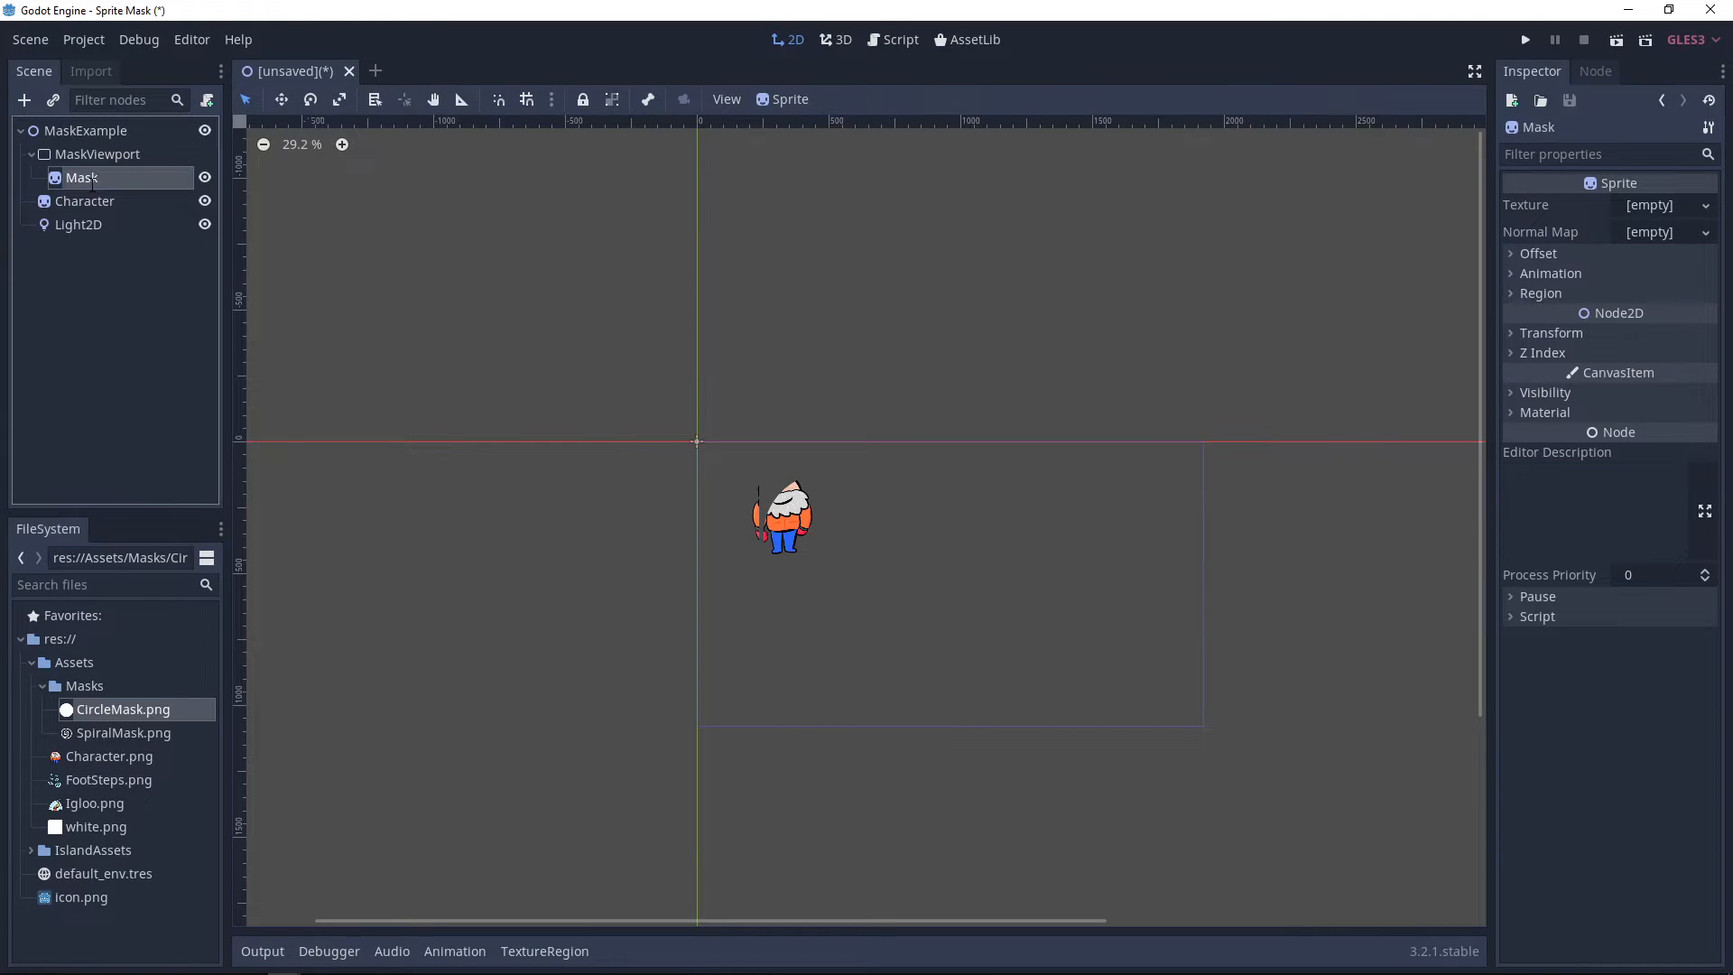
{"action": "left_click_drag", "start_coordinate": [104, 711], "coordinate": [1648, 214]}
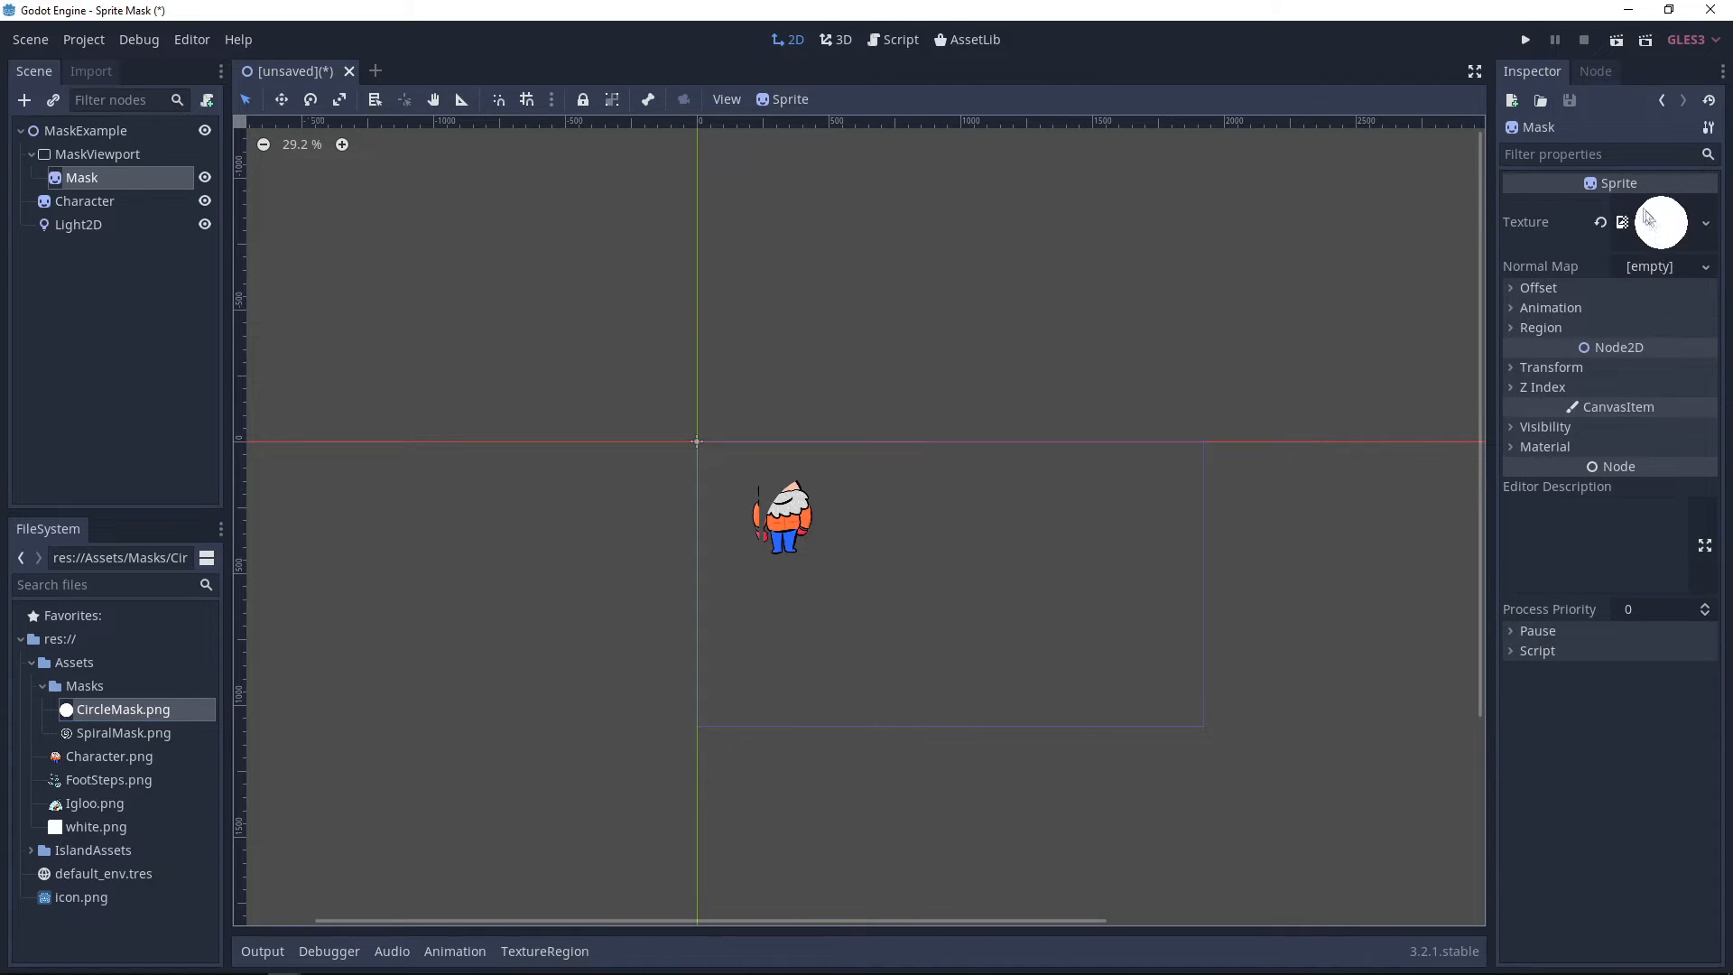
- Replace the Light2D's texture with a new ViewportTexture that uses MaskViewport
{"action": "left_click", "coordinate": [80, 226]}
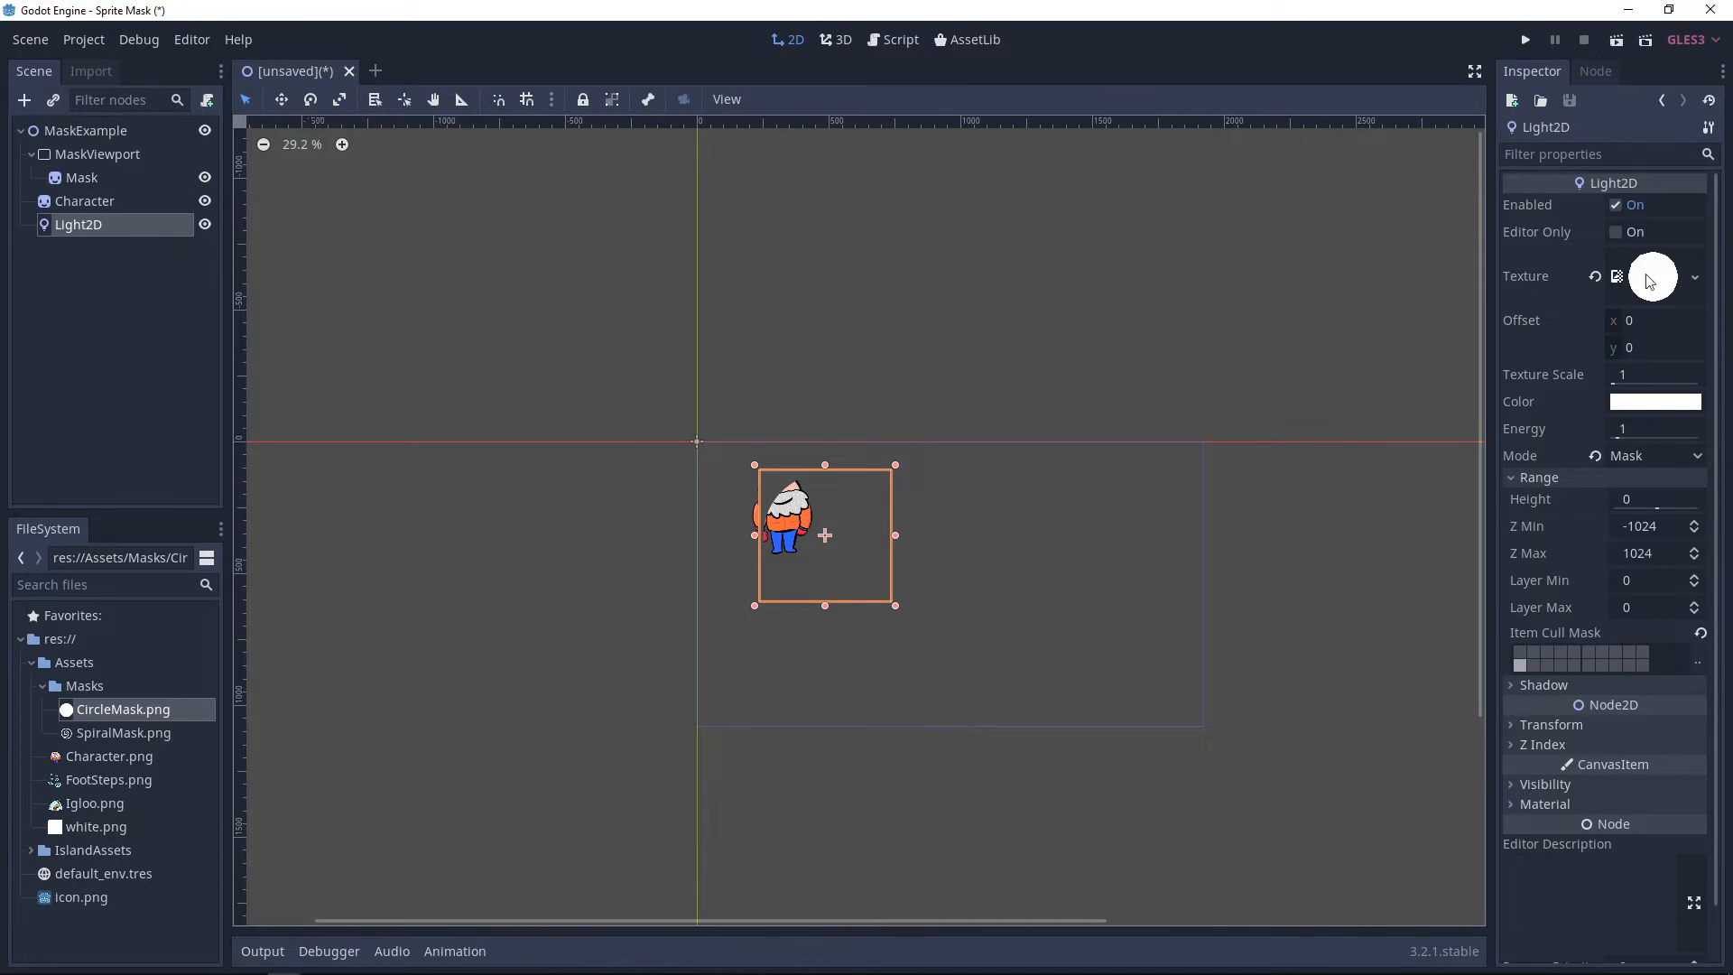
{"action": "left_click", "coordinate": [1695, 278]}
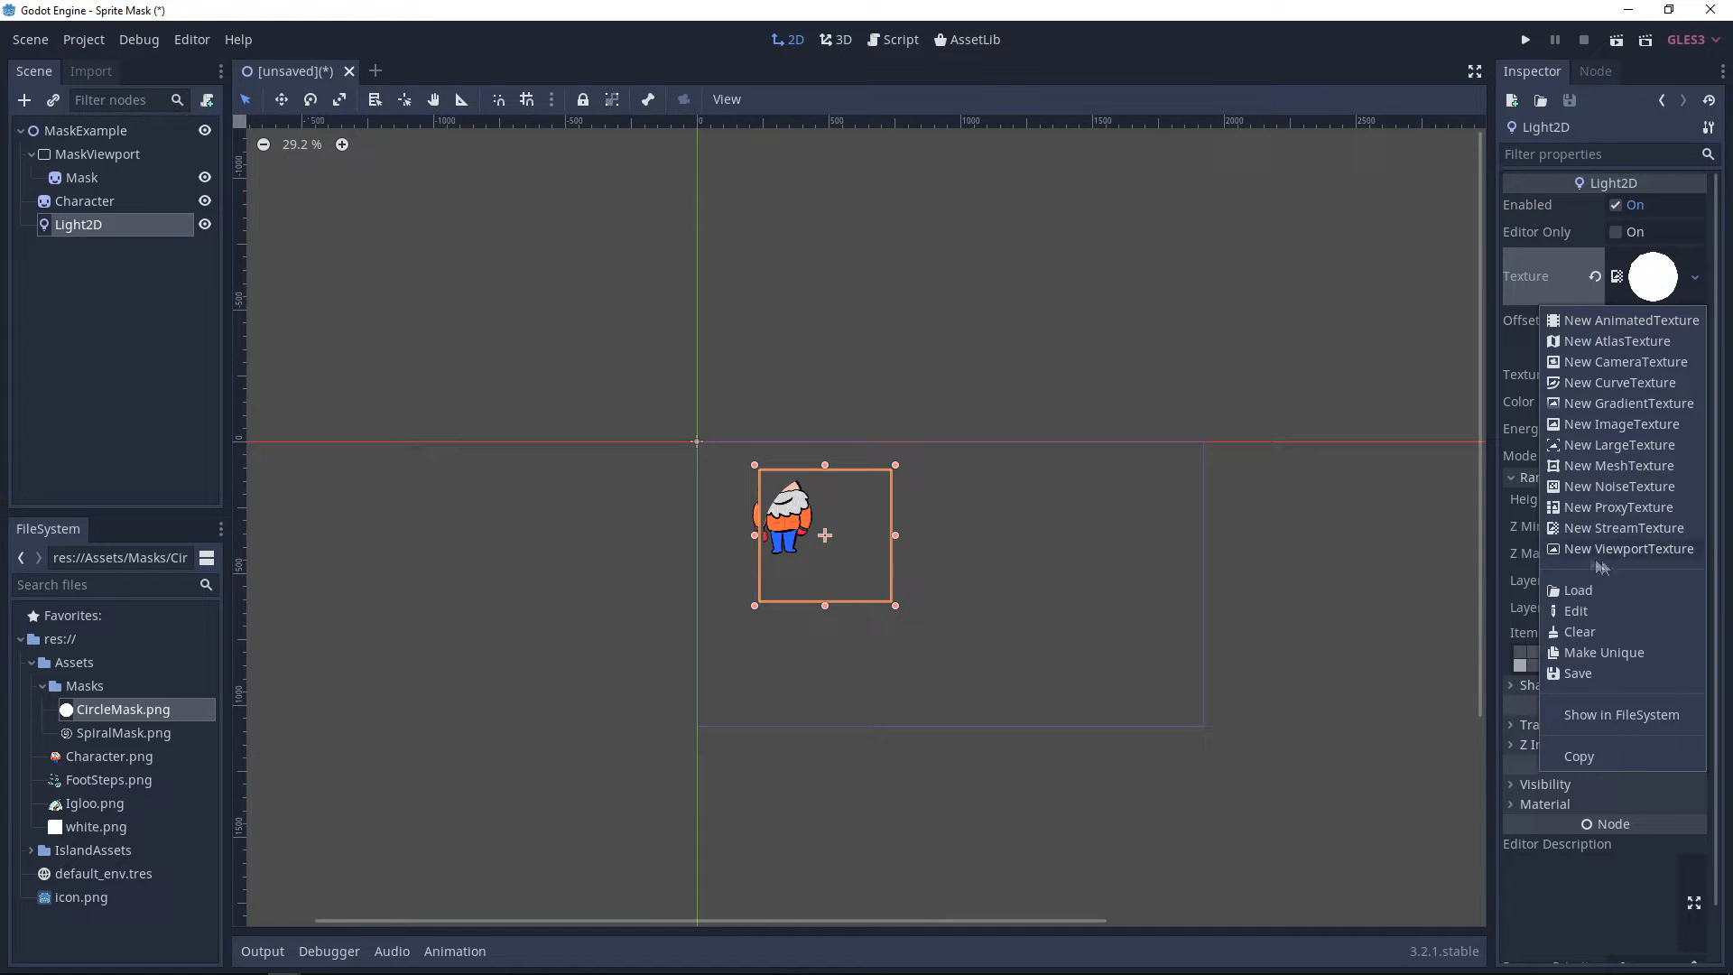
{"action": "left_click", "coordinate": [1621, 547]}
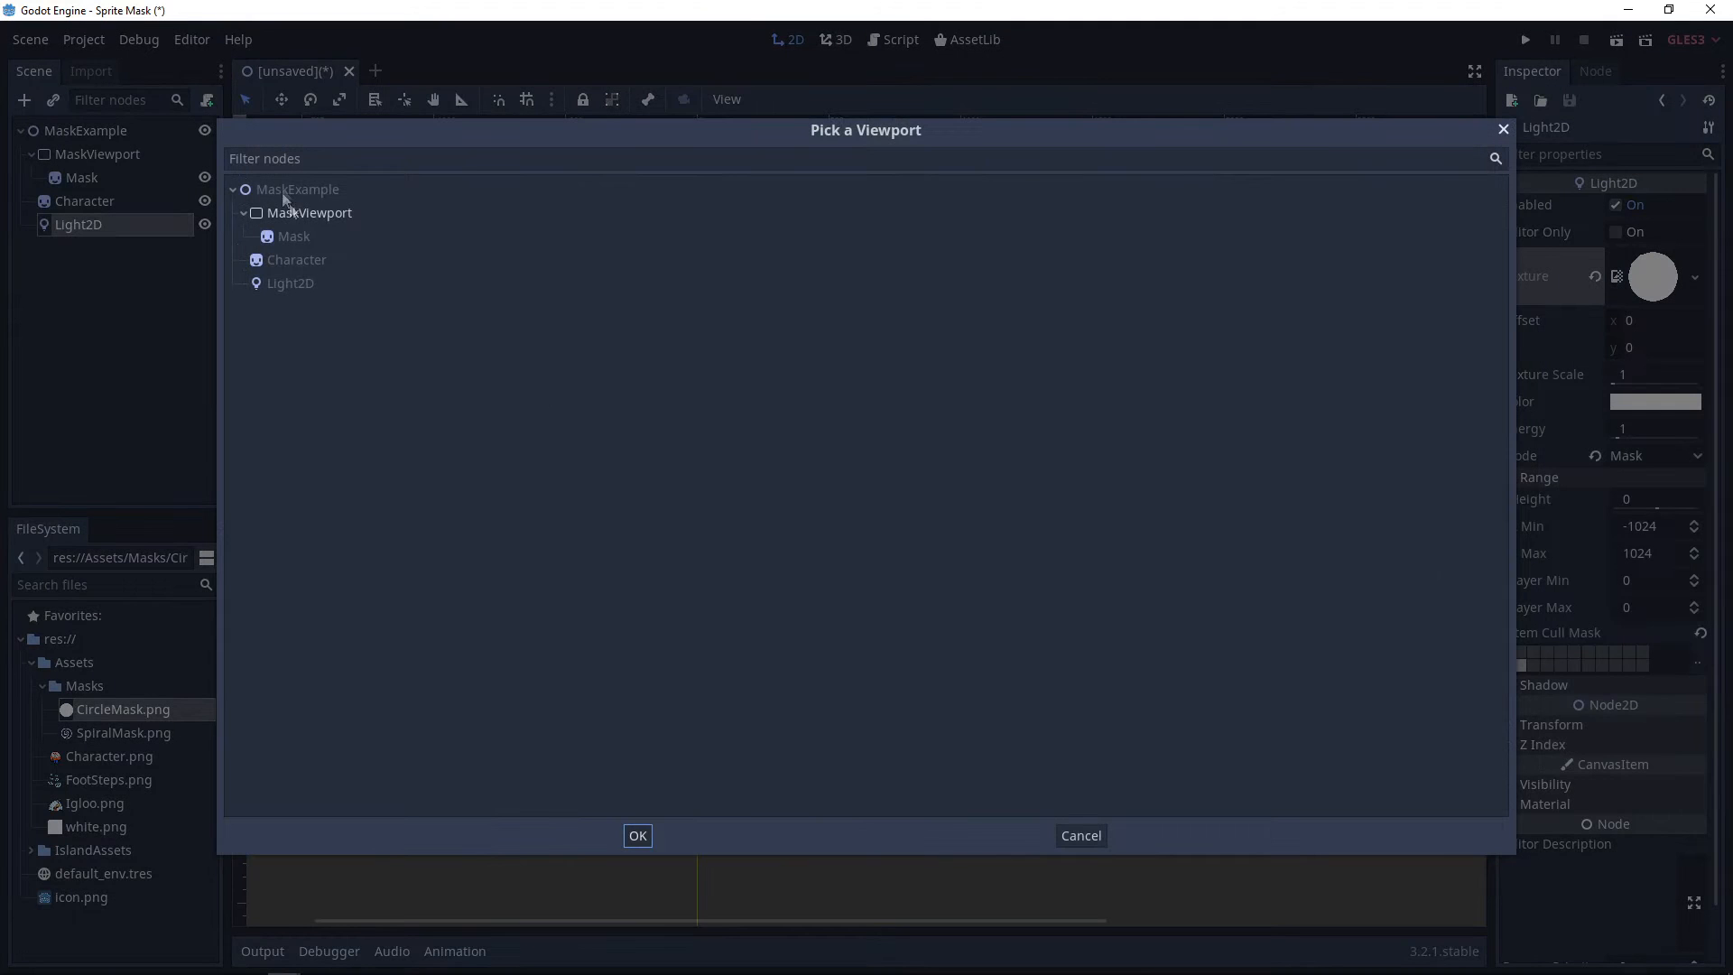
{"action": "double_click", "coordinate": [303, 213]}
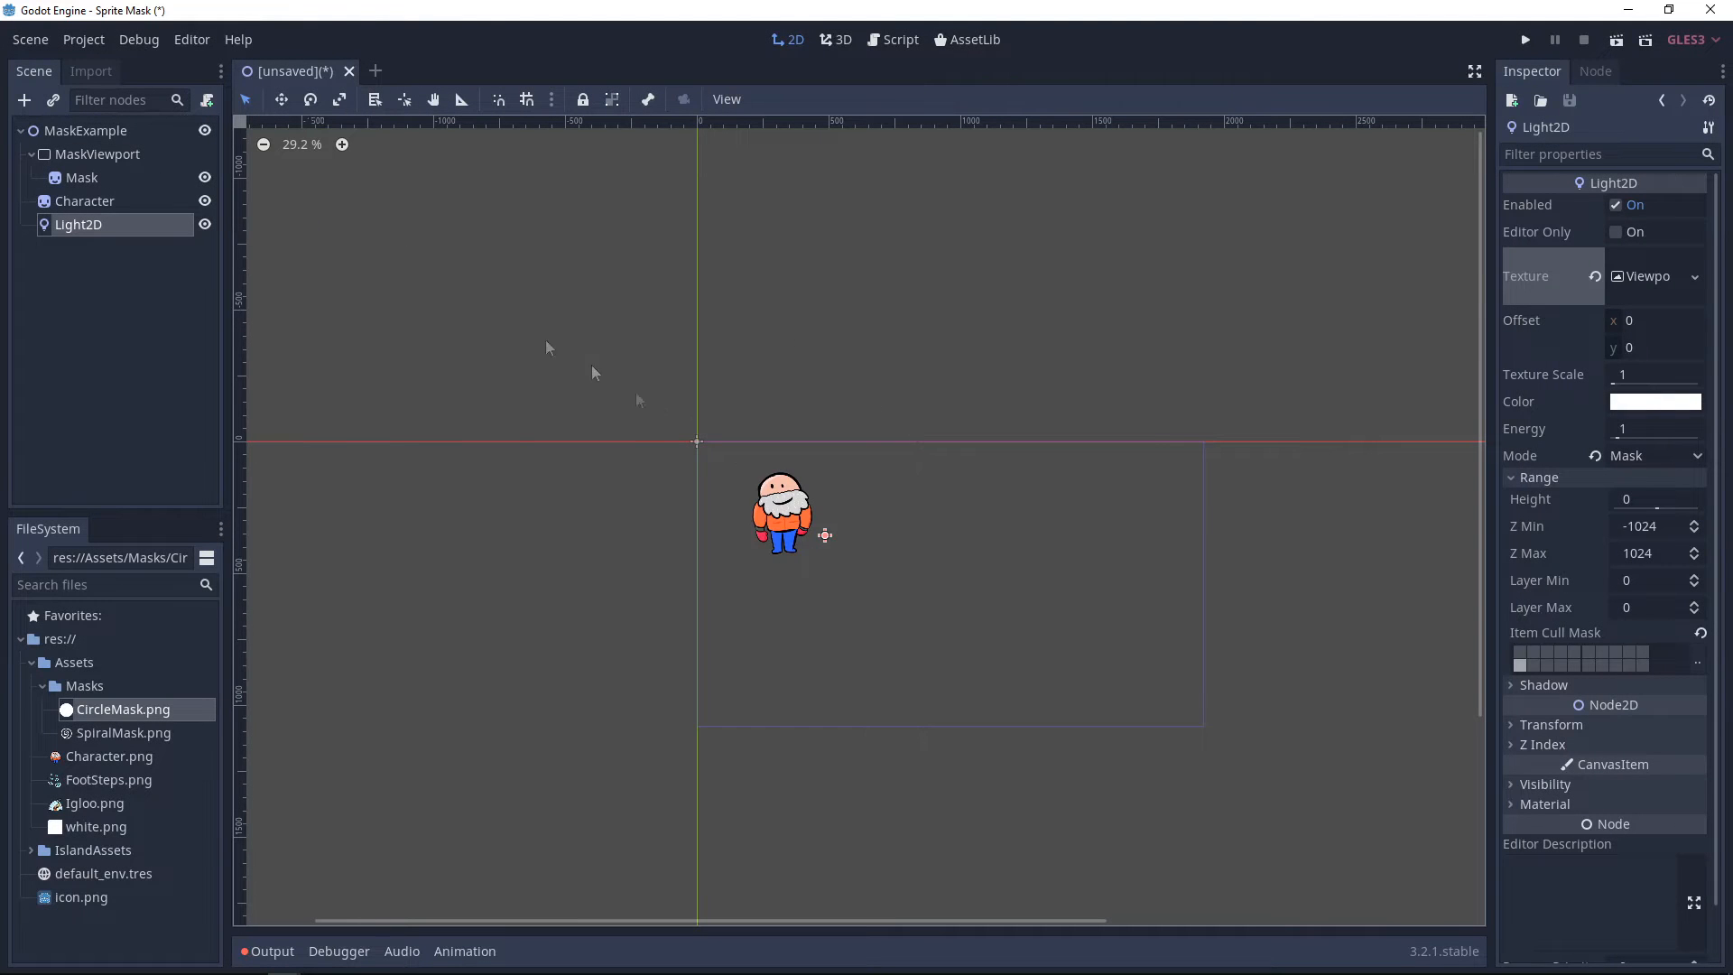
- Set the MaskViewport's size to 1920 by 1080
{"action": "left_click", "coordinate": [98, 164]}
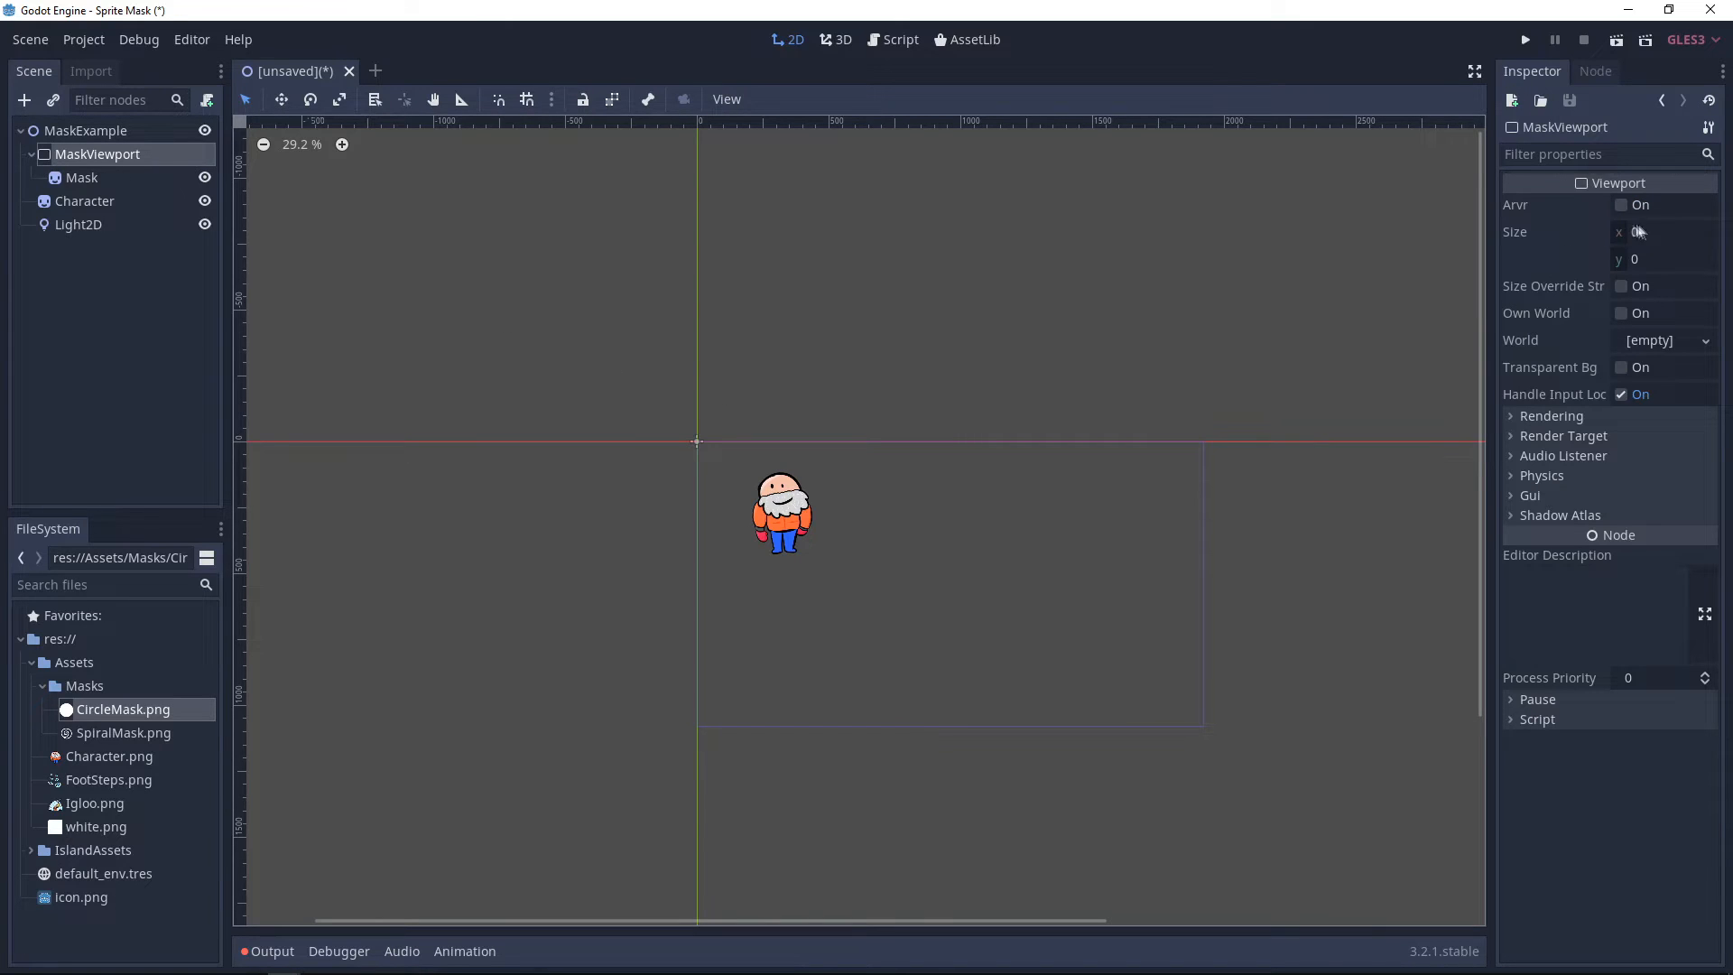
{"action": "left_click", "coordinate": [1652, 233]}
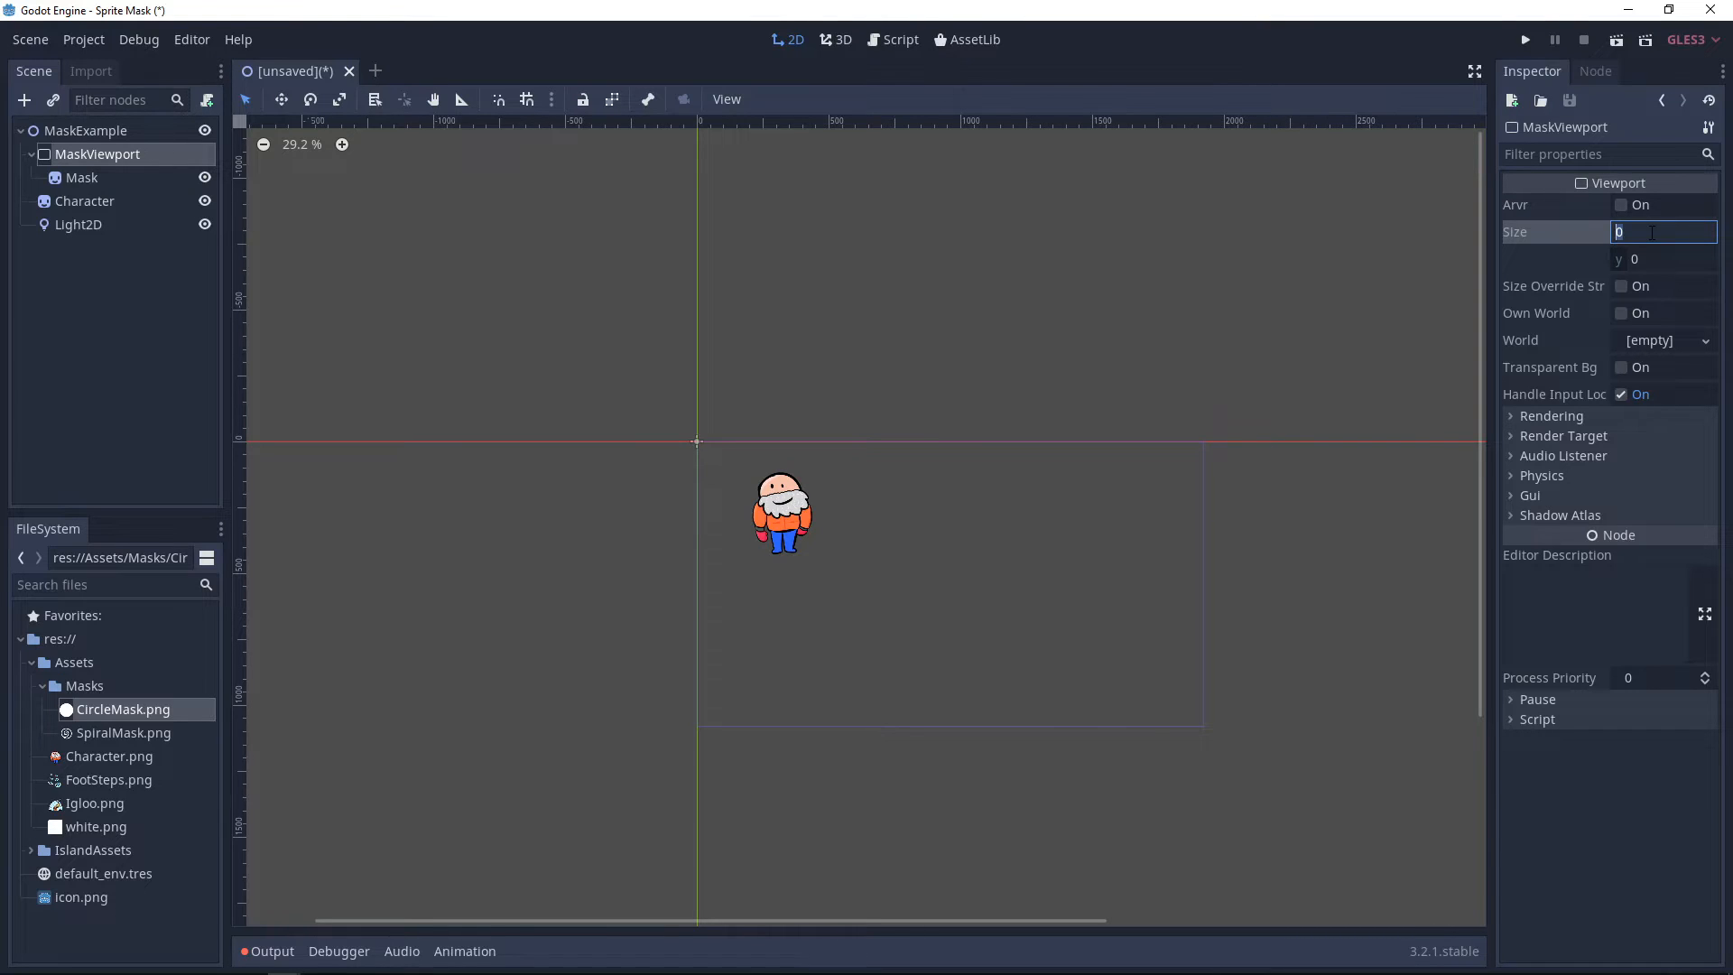
{"action": "type", "text": "192"}
{"action": "left_click", "coordinate": [1649, 259]}
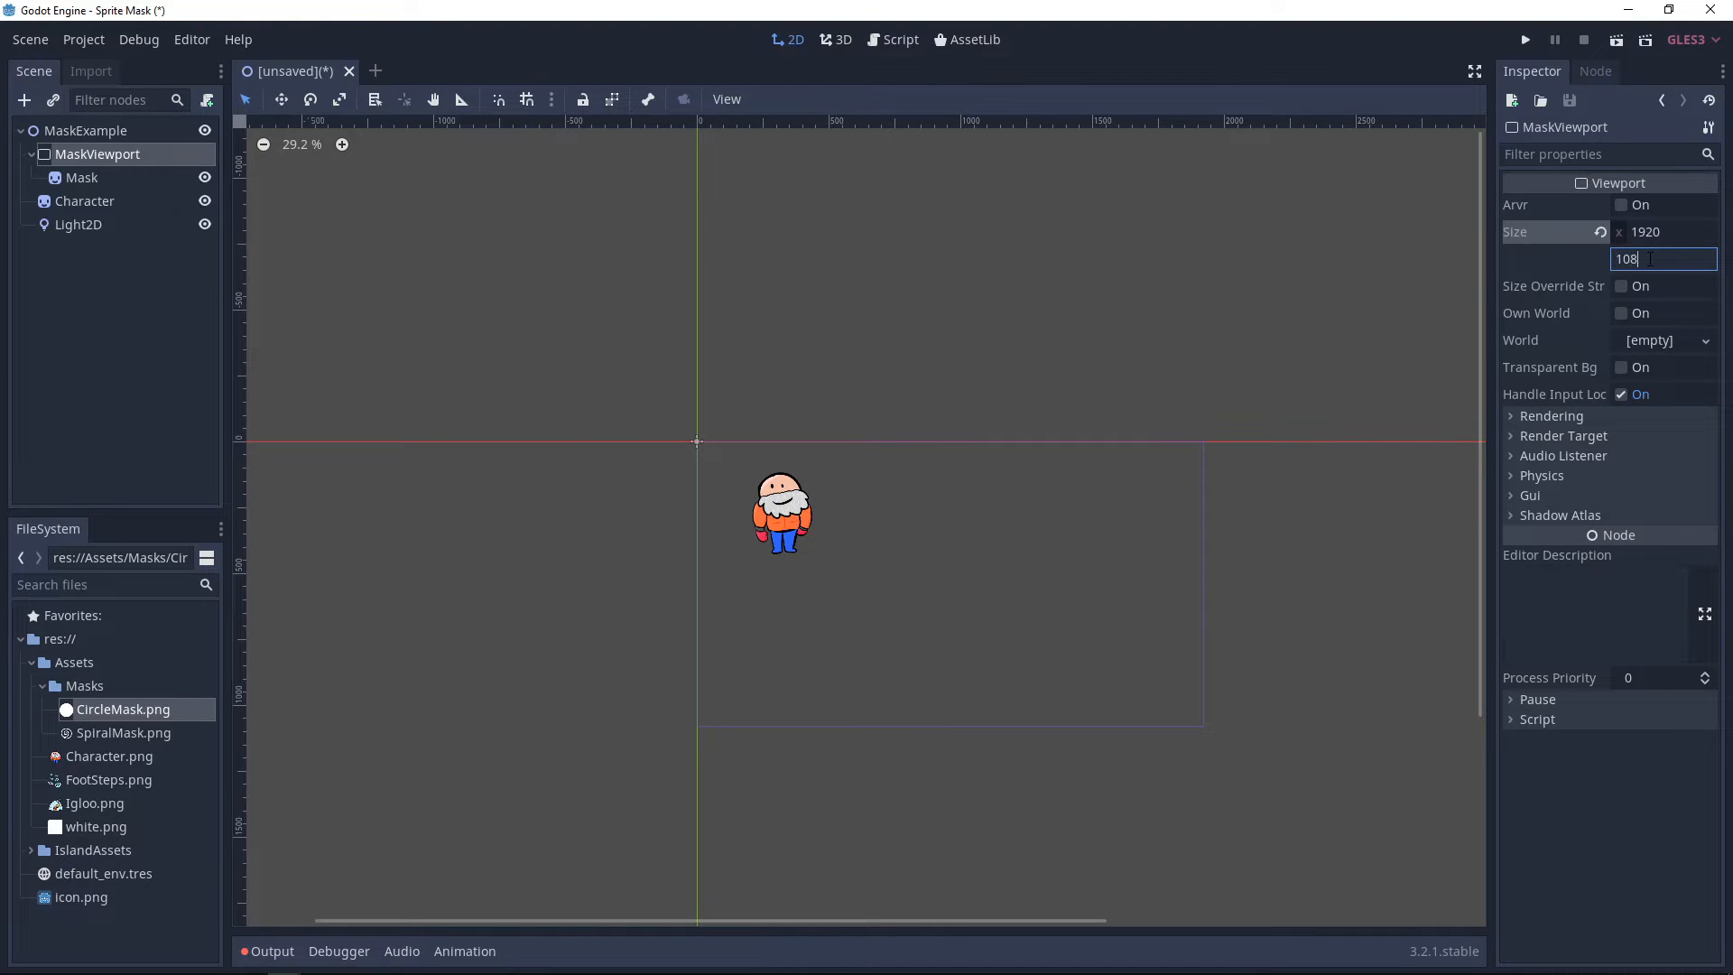
- Enable the transparent background and the render target's V Flip for MaskViewport
{"action": "left_click", "coordinate": [1622, 368]}
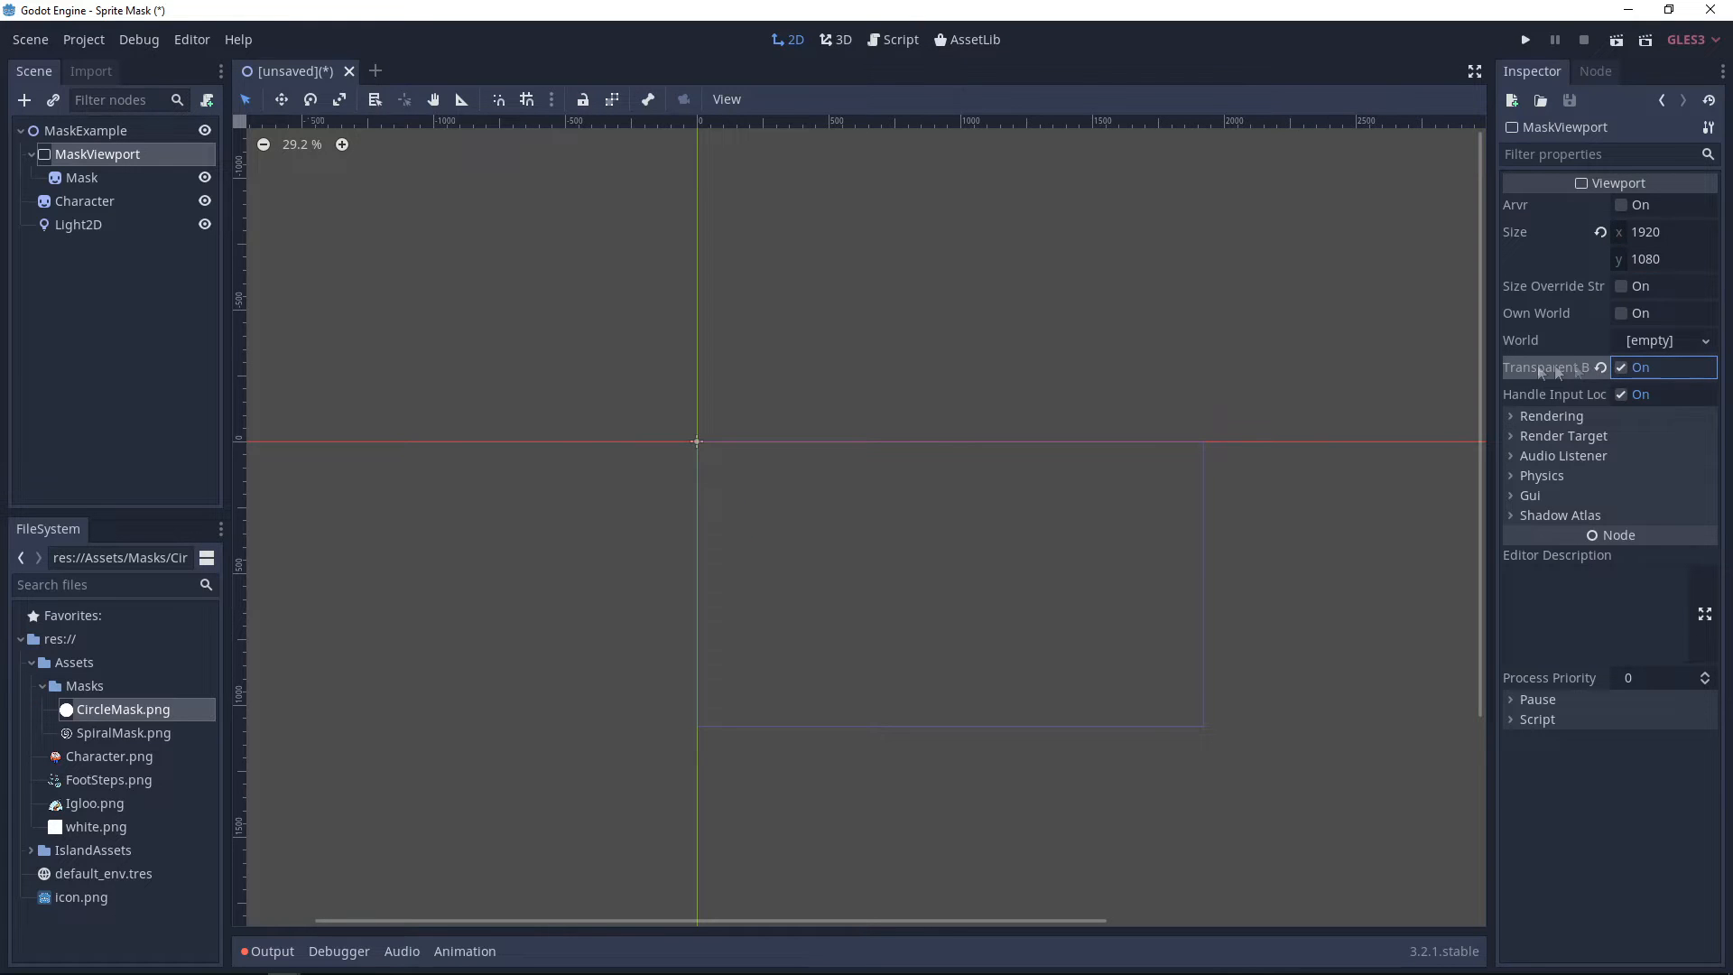
{"action": "left_click", "coordinate": [1525, 435]}
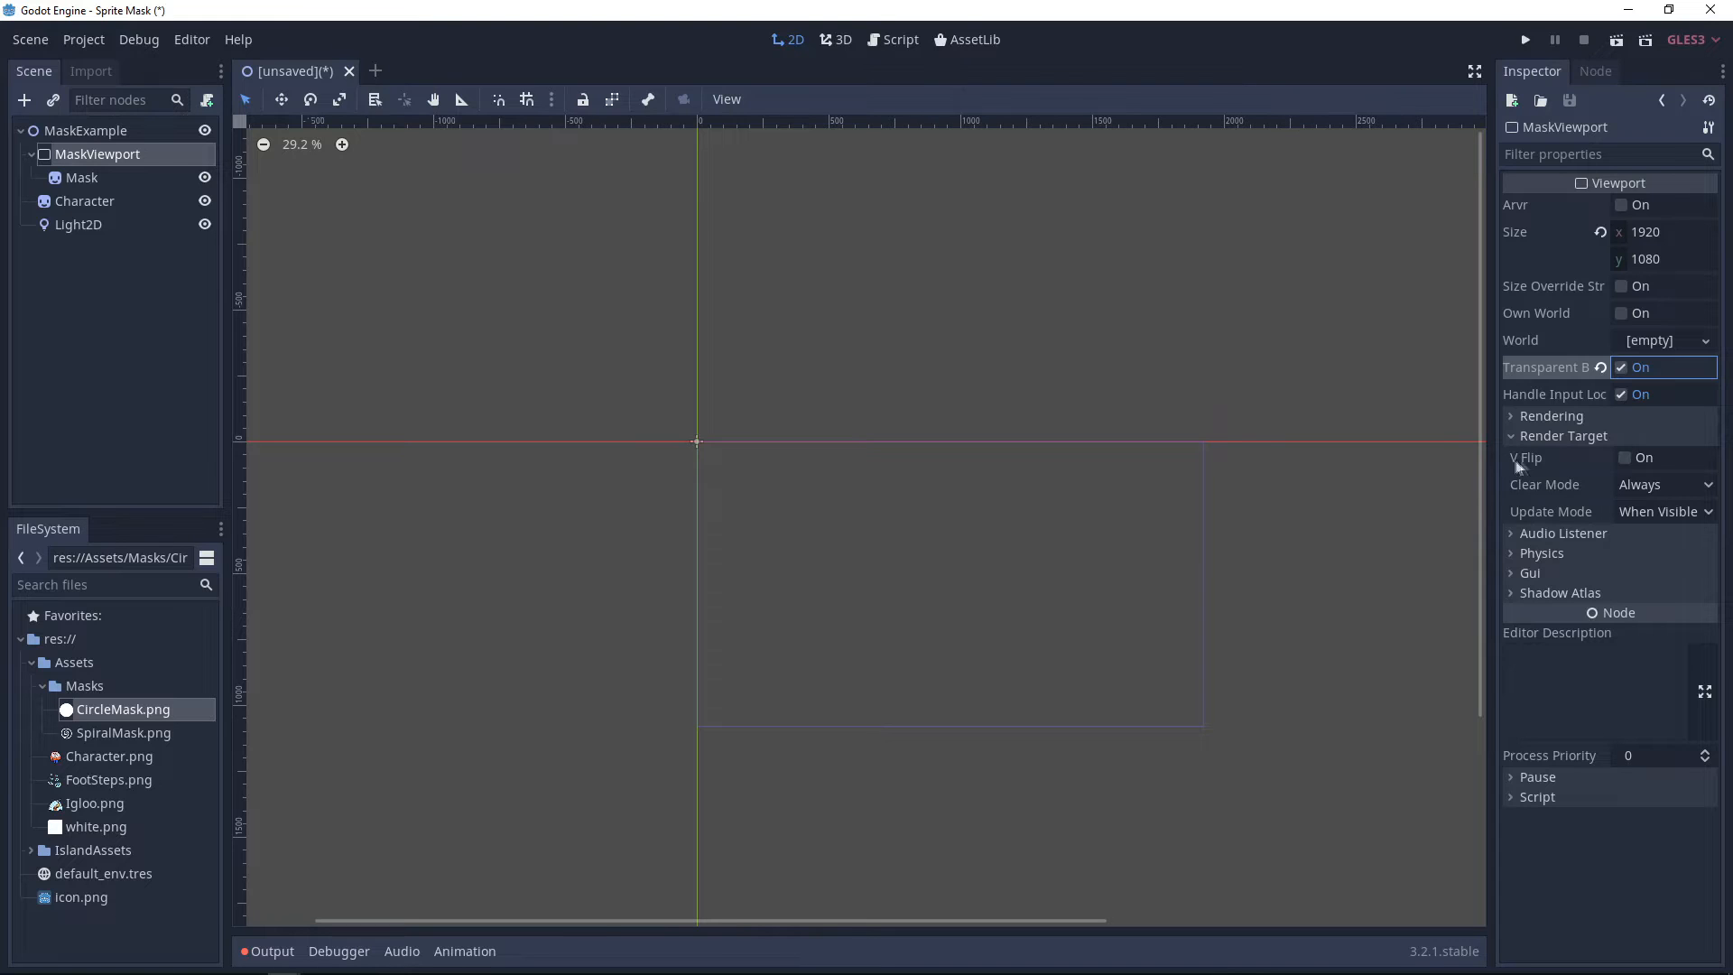
{"action": "left_click", "coordinate": [1622, 459]}
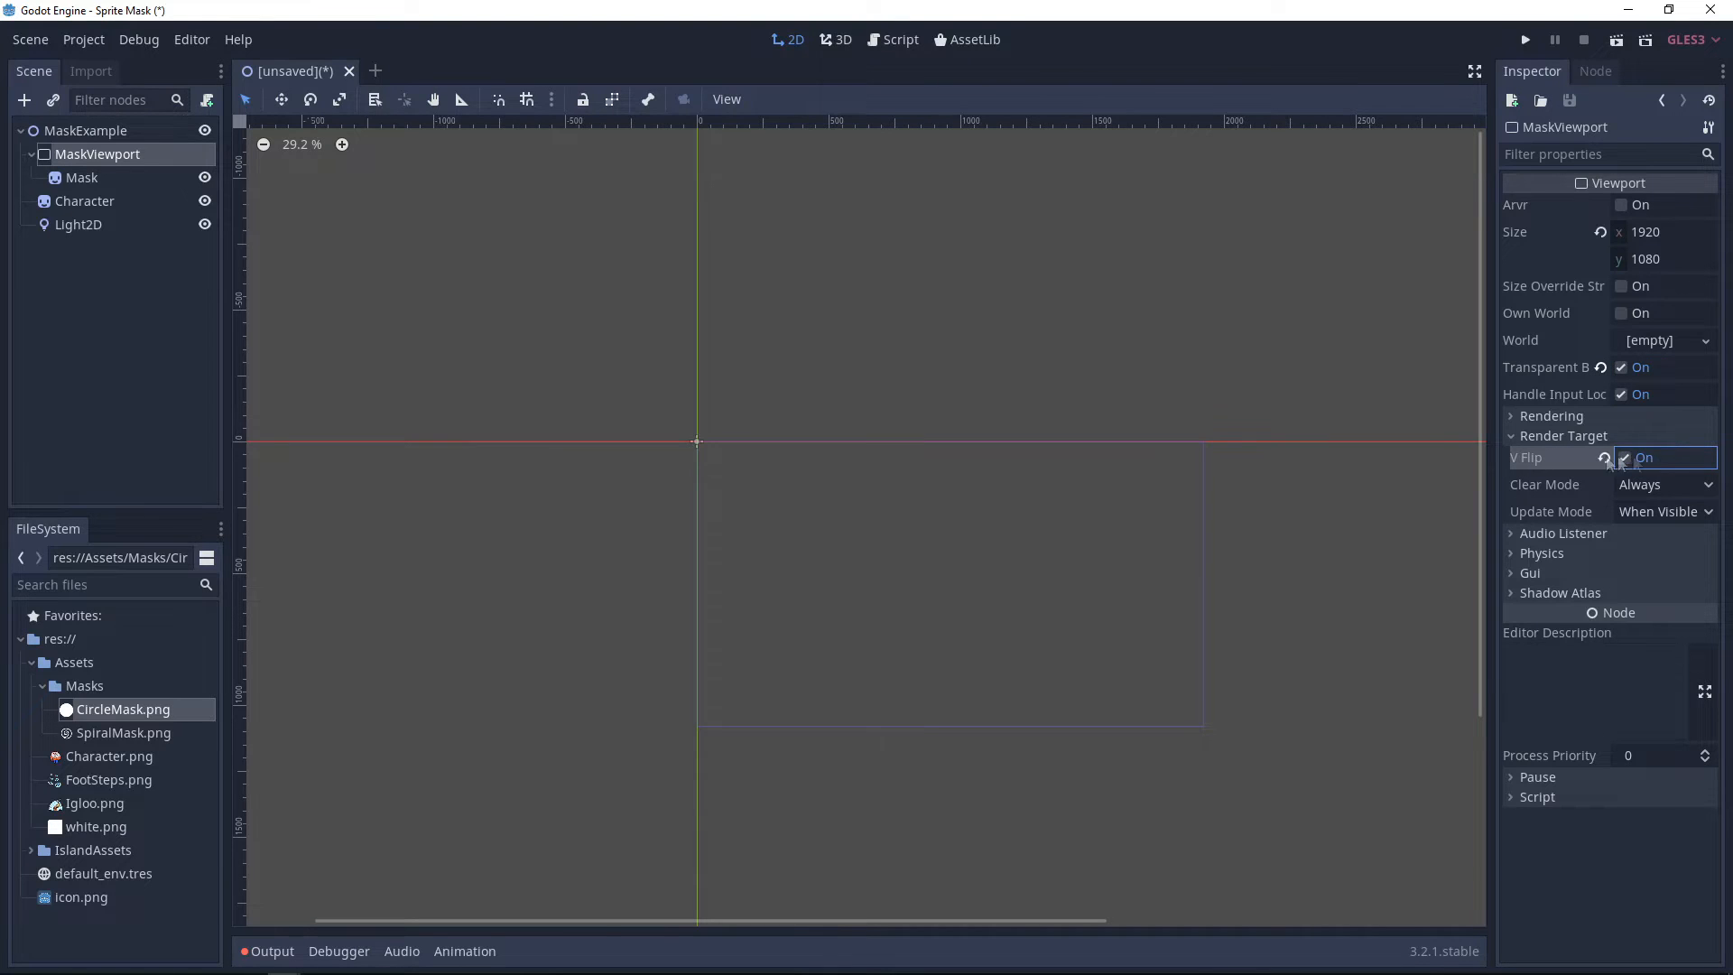
- Move the Light2D around the character to test the viewport texture as a mask, leaving its frame over part of the sprite
{"action": "left_click", "coordinate": [67, 227]}
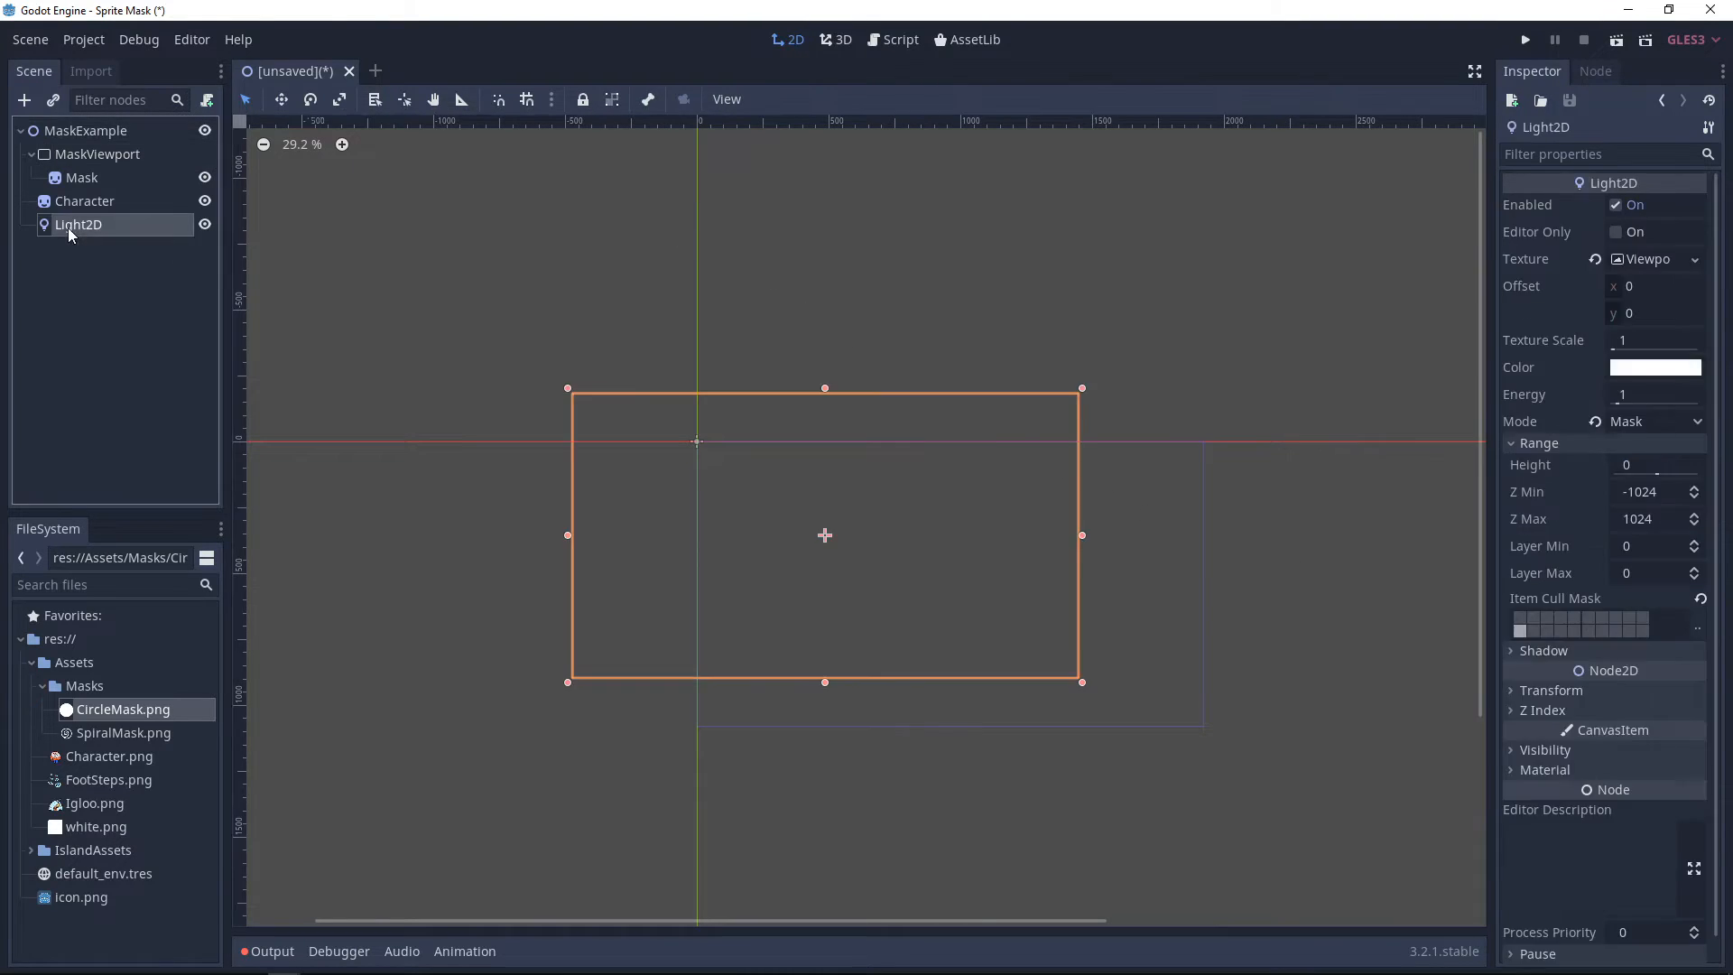
{"action": "left_click_drag", "start_coordinate": [778, 465], "coordinate": [917, 573]}
{"action": "left_click_drag", "start_coordinate": [915, 618], "coordinate": [942, 549]}
{"action": "left_click_drag", "start_coordinate": [837, 515], "coordinate": [863, 551]}
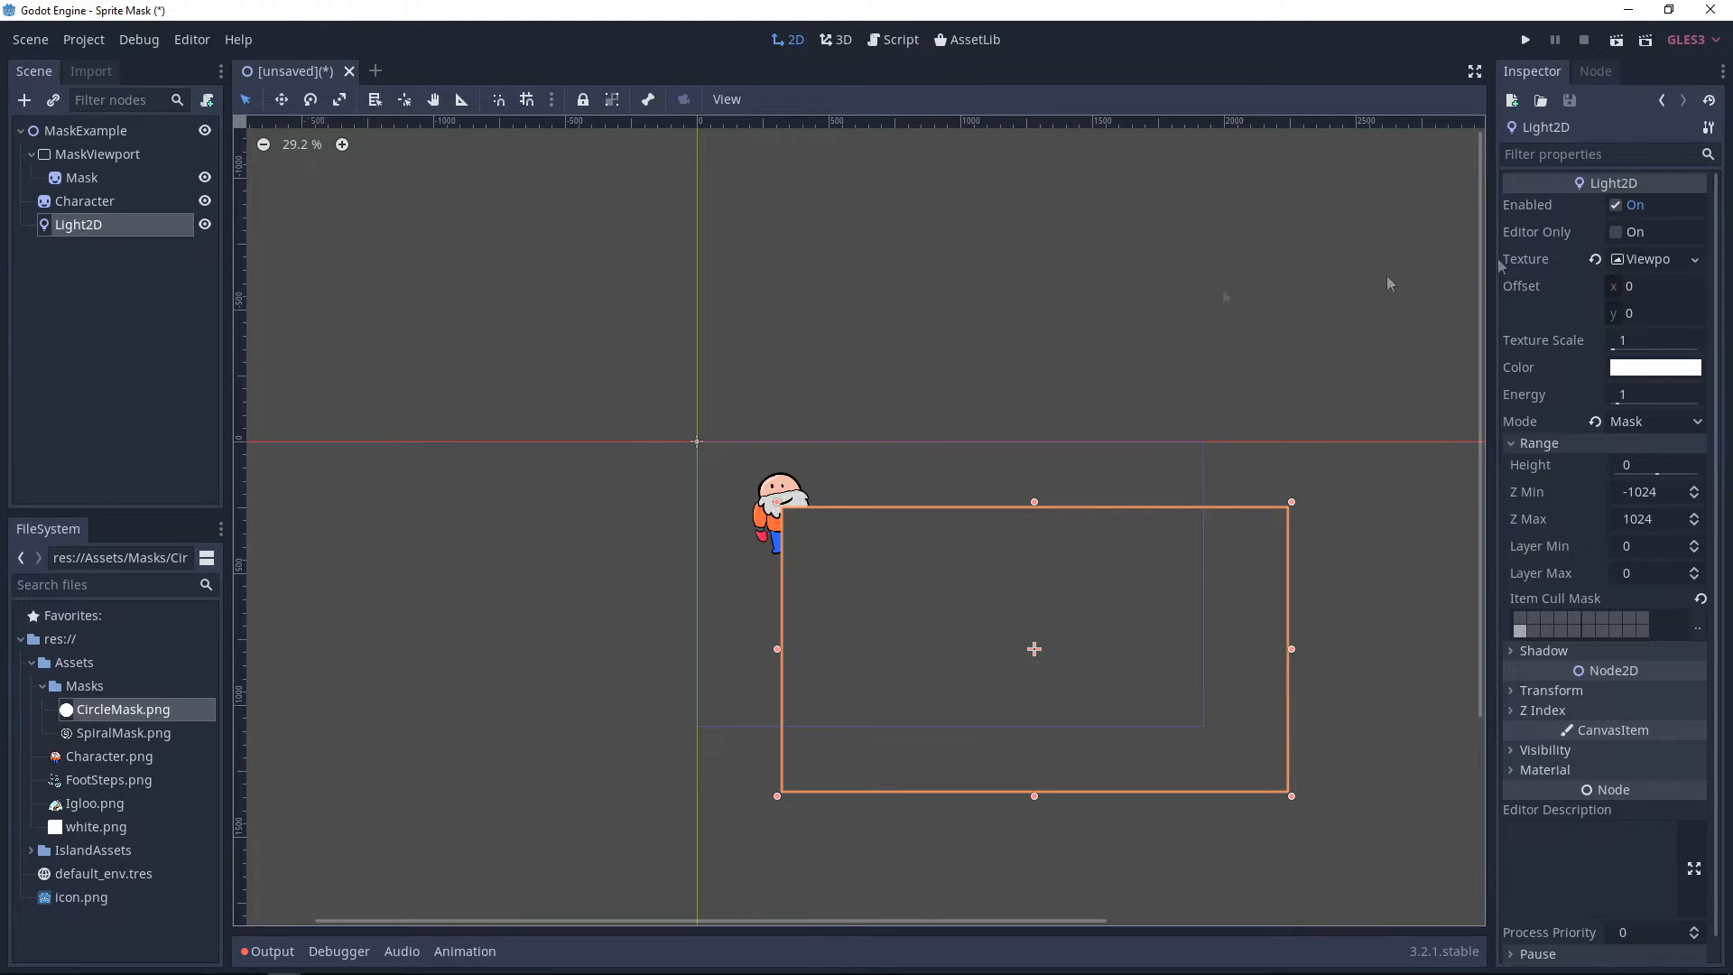
- Add a Sprite node to MaskExample and place it as the first child, above MaskViewport
{"action": "left_click", "coordinate": [108, 132]}
{"action": "right_click", "coordinate": [78, 134]}
{"action": "left_click", "coordinate": [147, 145]}
{"action": "type", "text": "Sprite"}
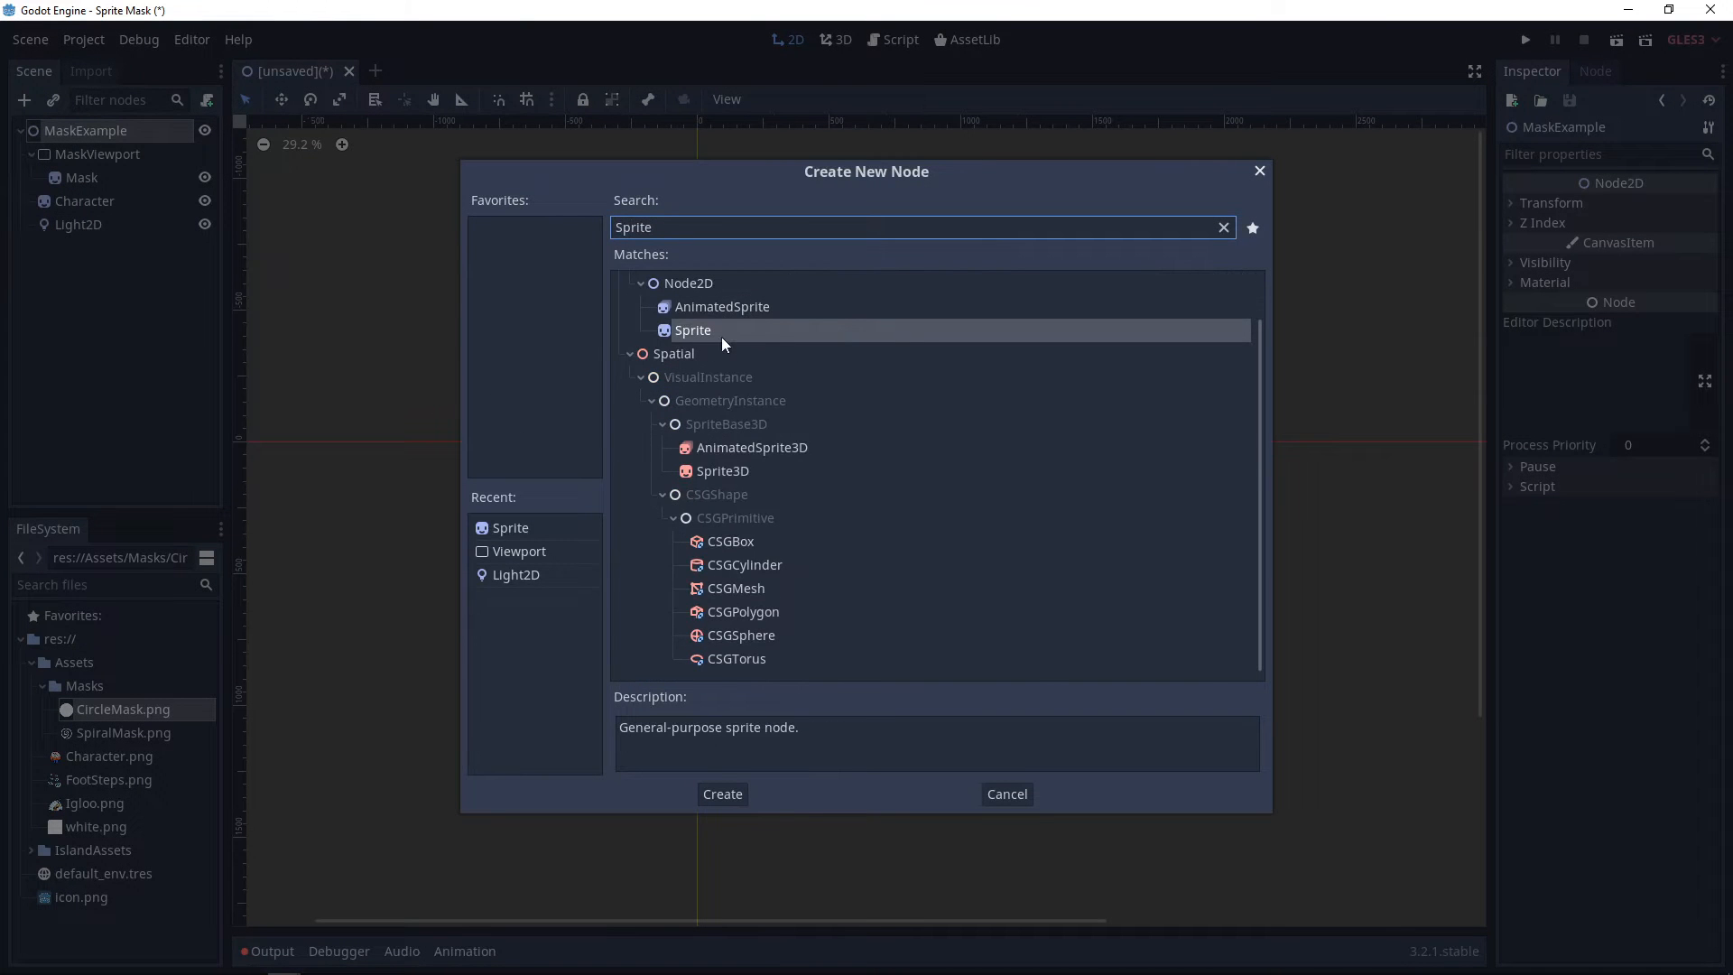
{"action": "double_click", "coordinate": [720, 331]}
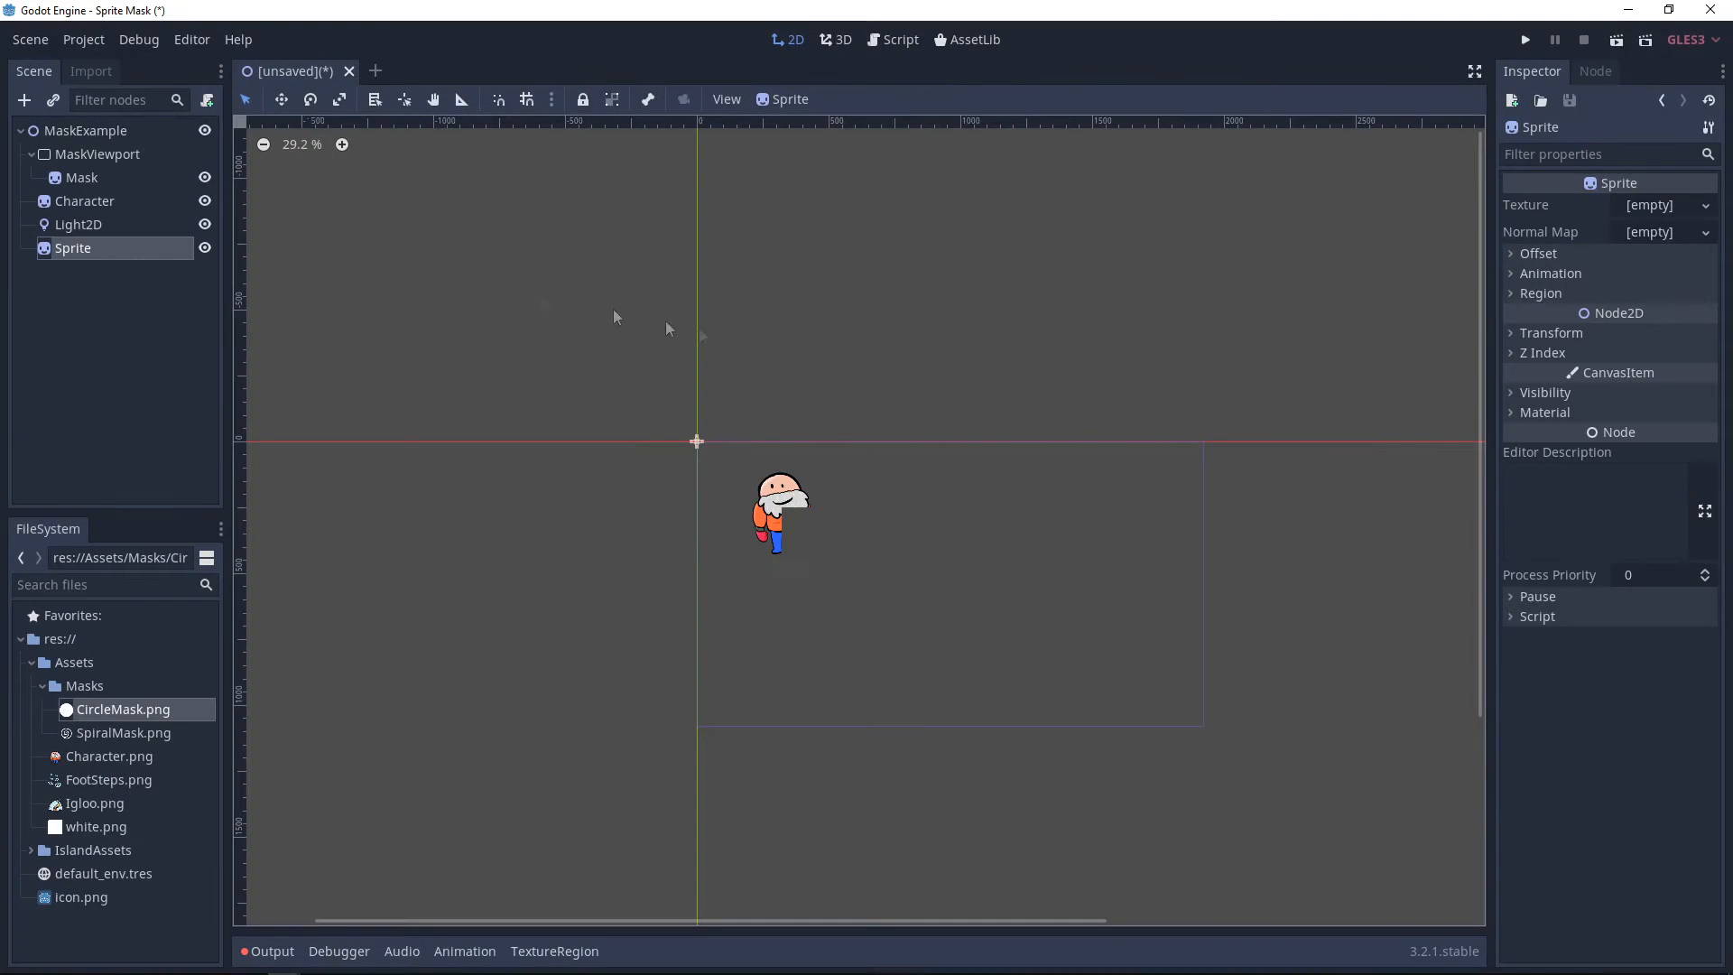
{"action": "left_click_drag", "start_coordinate": [81, 257], "coordinate": [67, 144]}
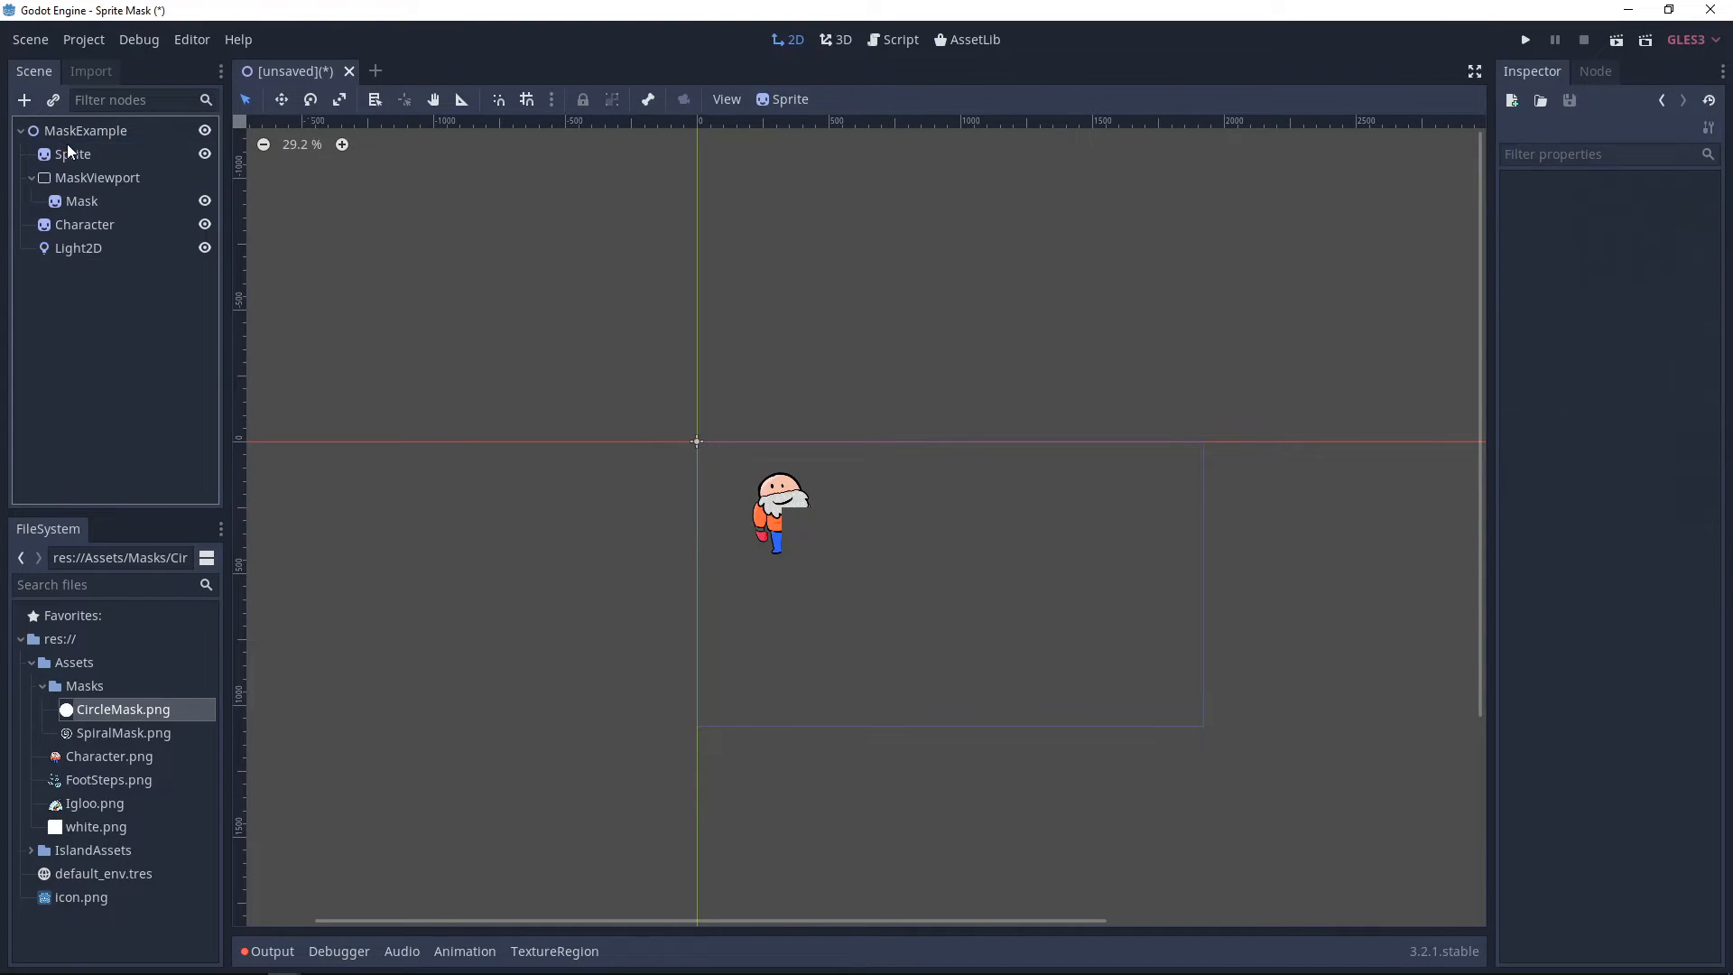
- Rename the new Sprite as MaskTextureHolder and assign it a new ViewportTexture that uses MaskViewport
{"action": "double_click", "coordinate": [72, 154]}
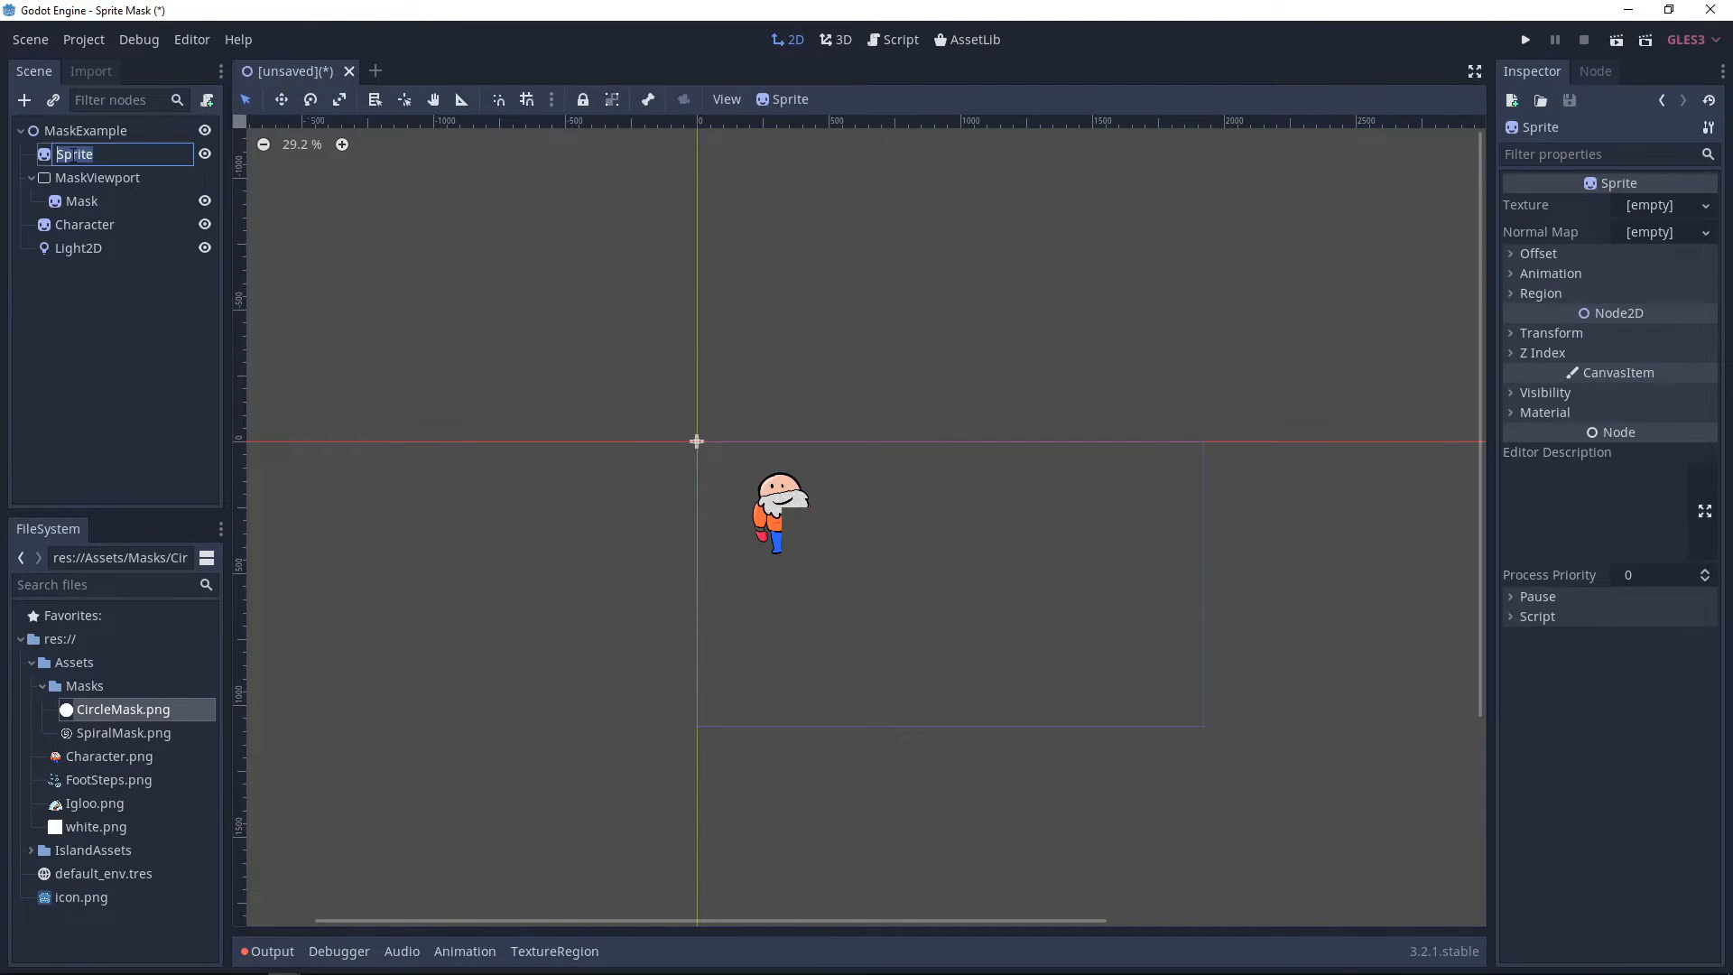
{"action": "type", "text": "MaskTextureHolder"}
{"action": "key", "text": "Return"}
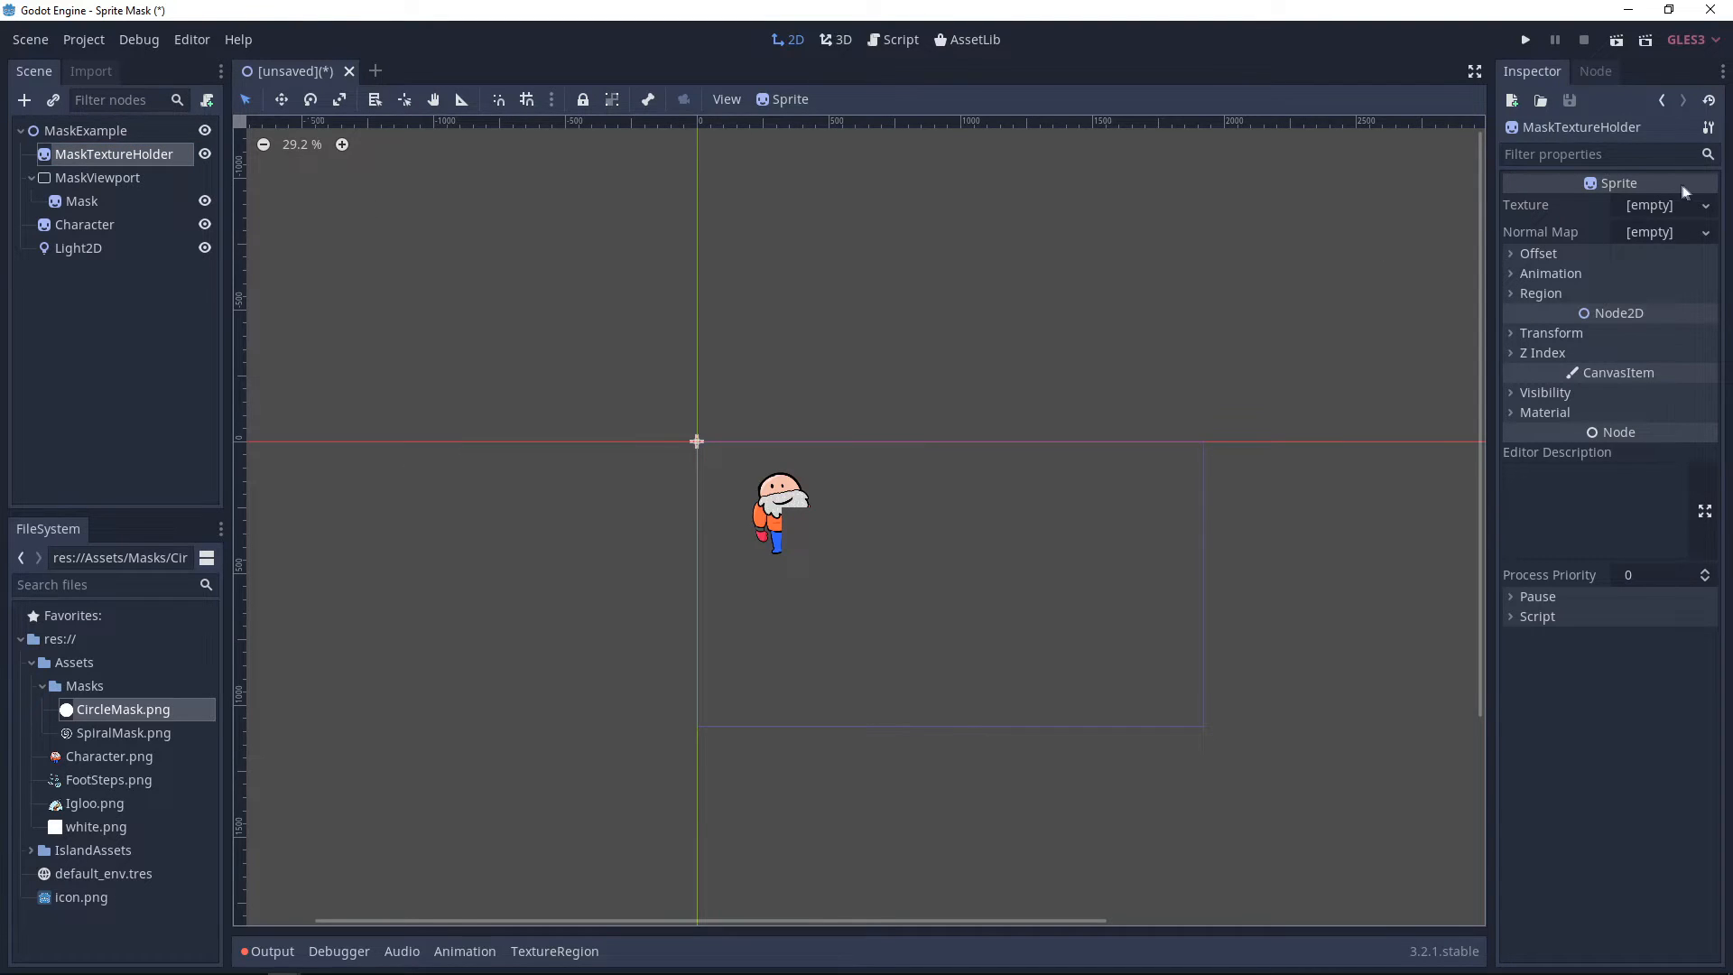
{"action": "left_click", "coordinate": [1706, 206]}
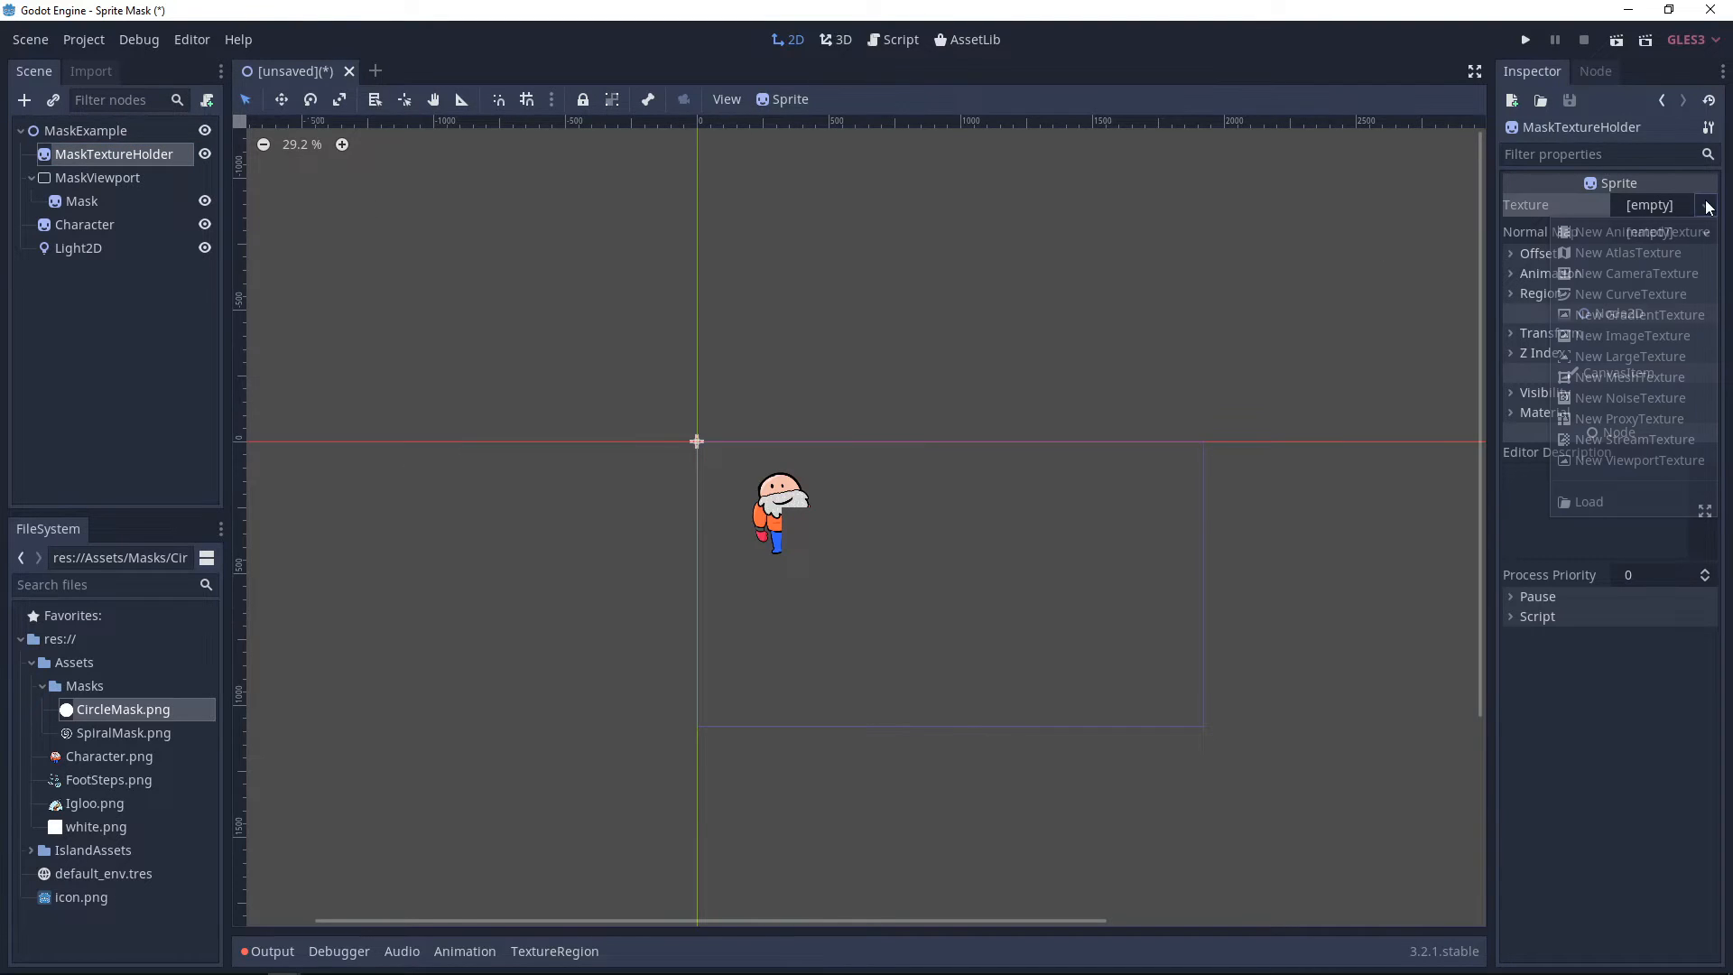
{"action": "left_click", "coordinate": [1602, 459]}
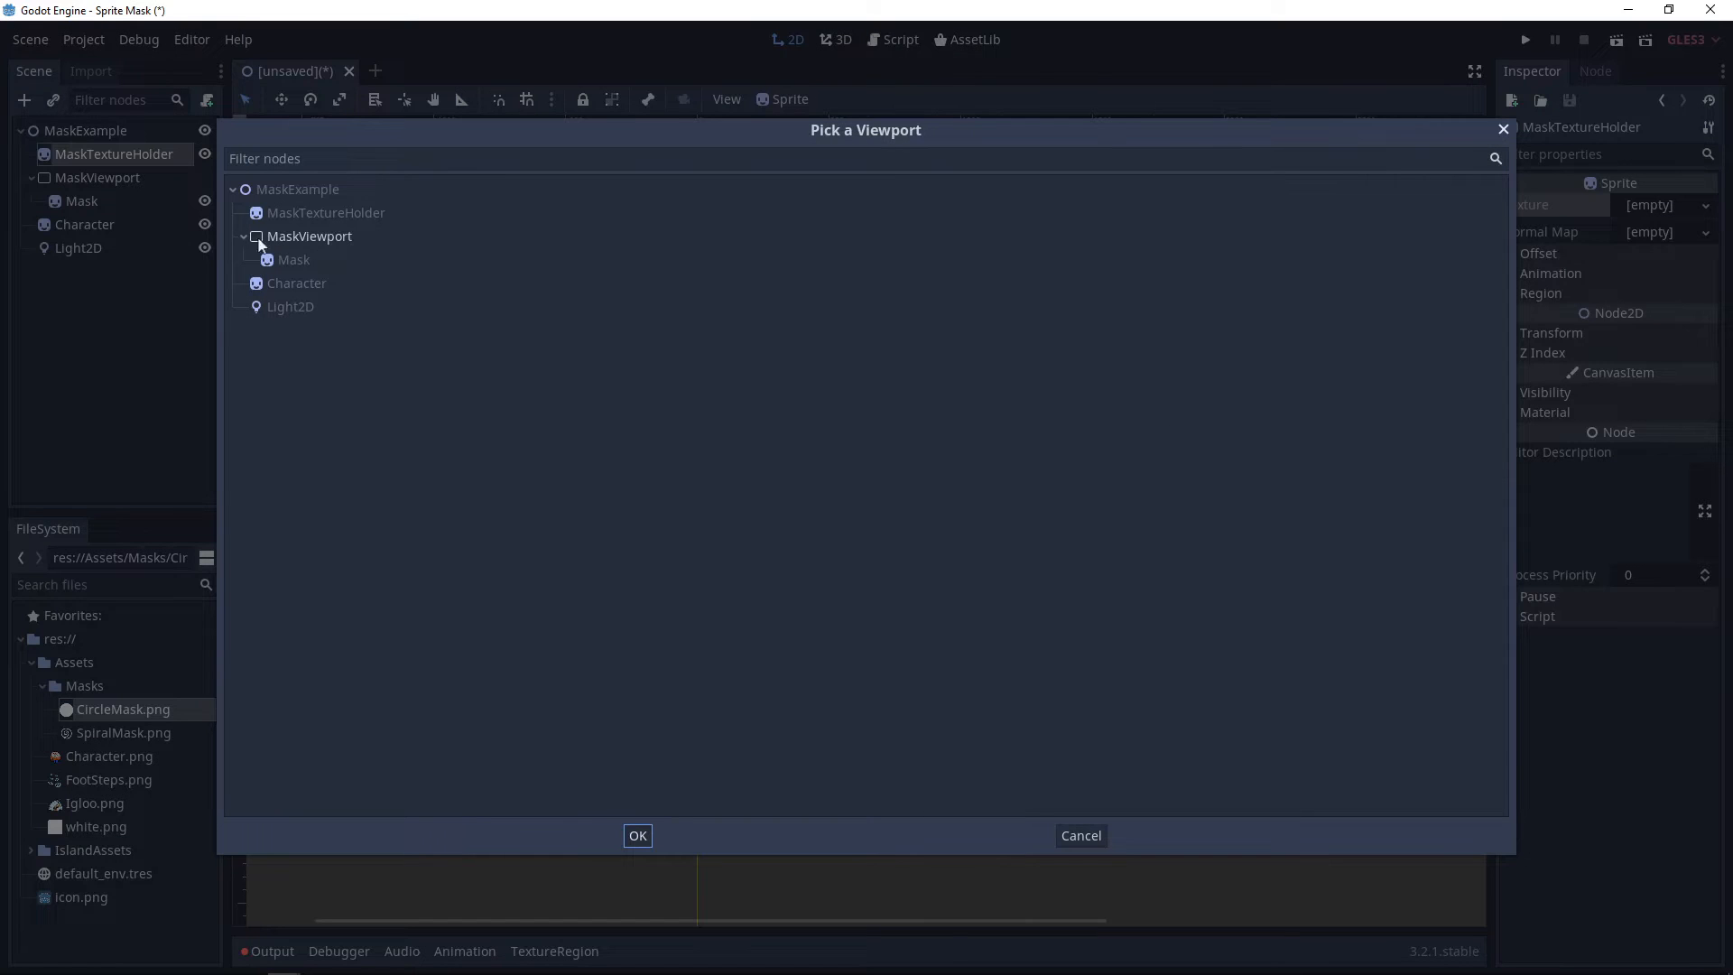
{"action": "double_click", "coordinate": [280, 236]}
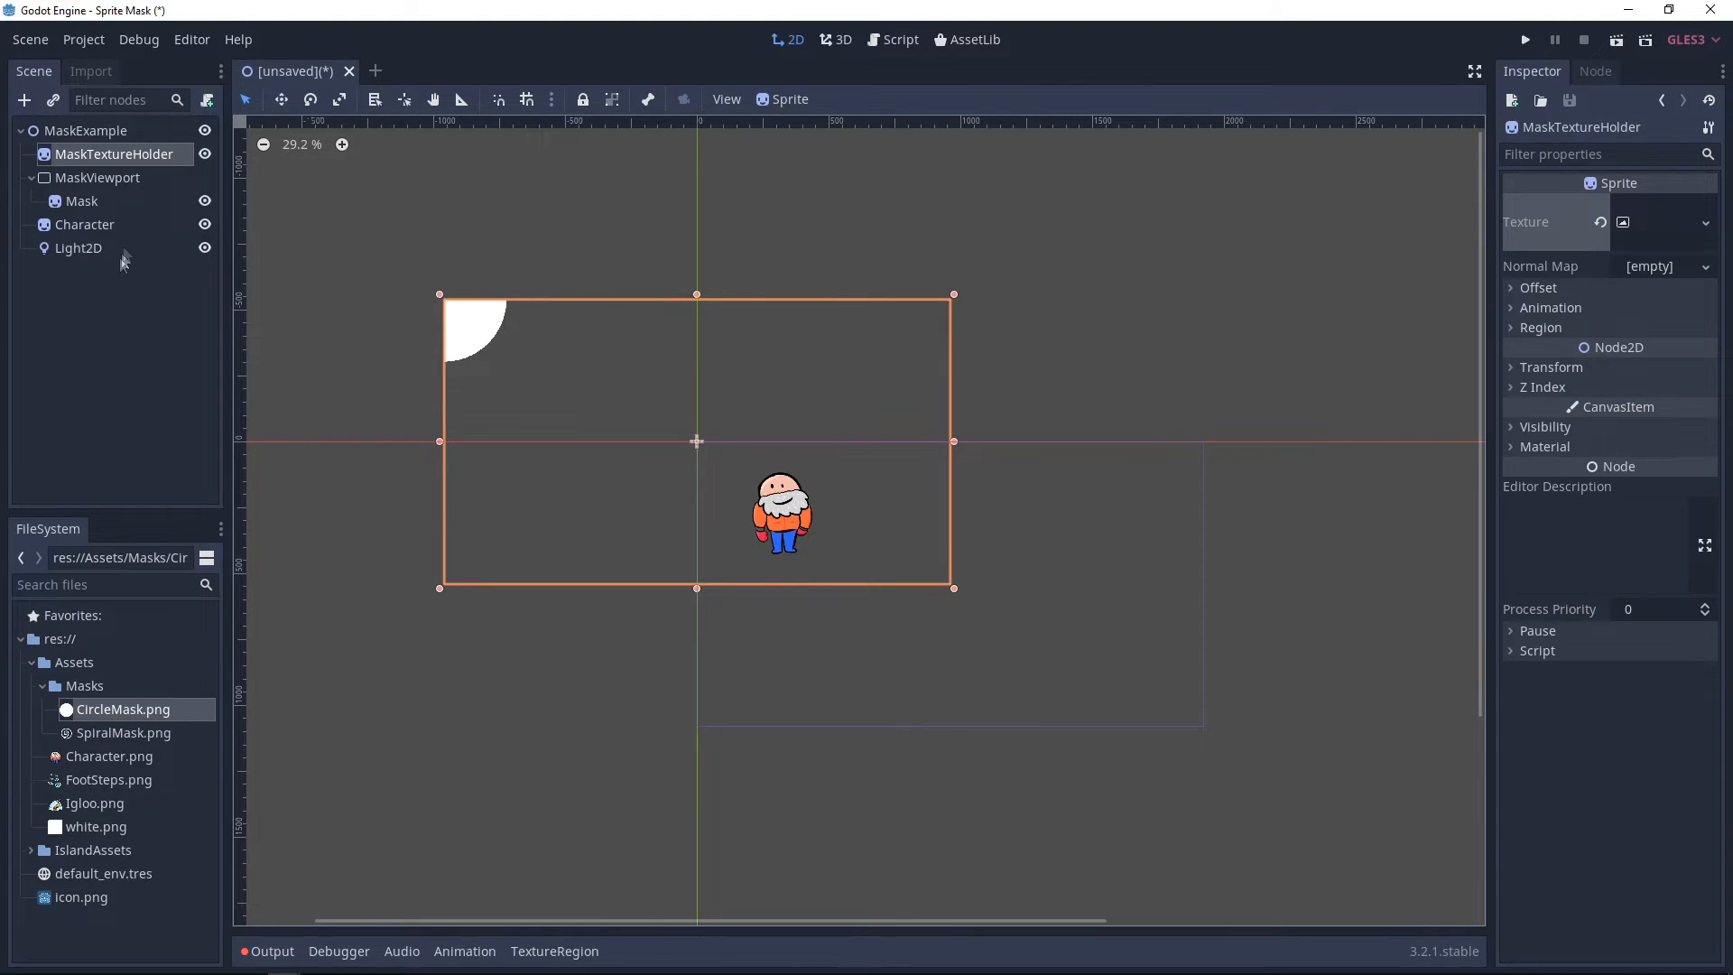
- Move the Light2D so the quarter circle in its corner covers the character's head and upper body
{"action": "left_click", "coordinate": [90, 249]}
{"action": "left_click_drag", "start_coordinate": [1035, 674], "coordinate": [1015, 634]}
{"action": "left_click_drag", "start_coordinate": [824, 530], "coordinate": [807, 536]}
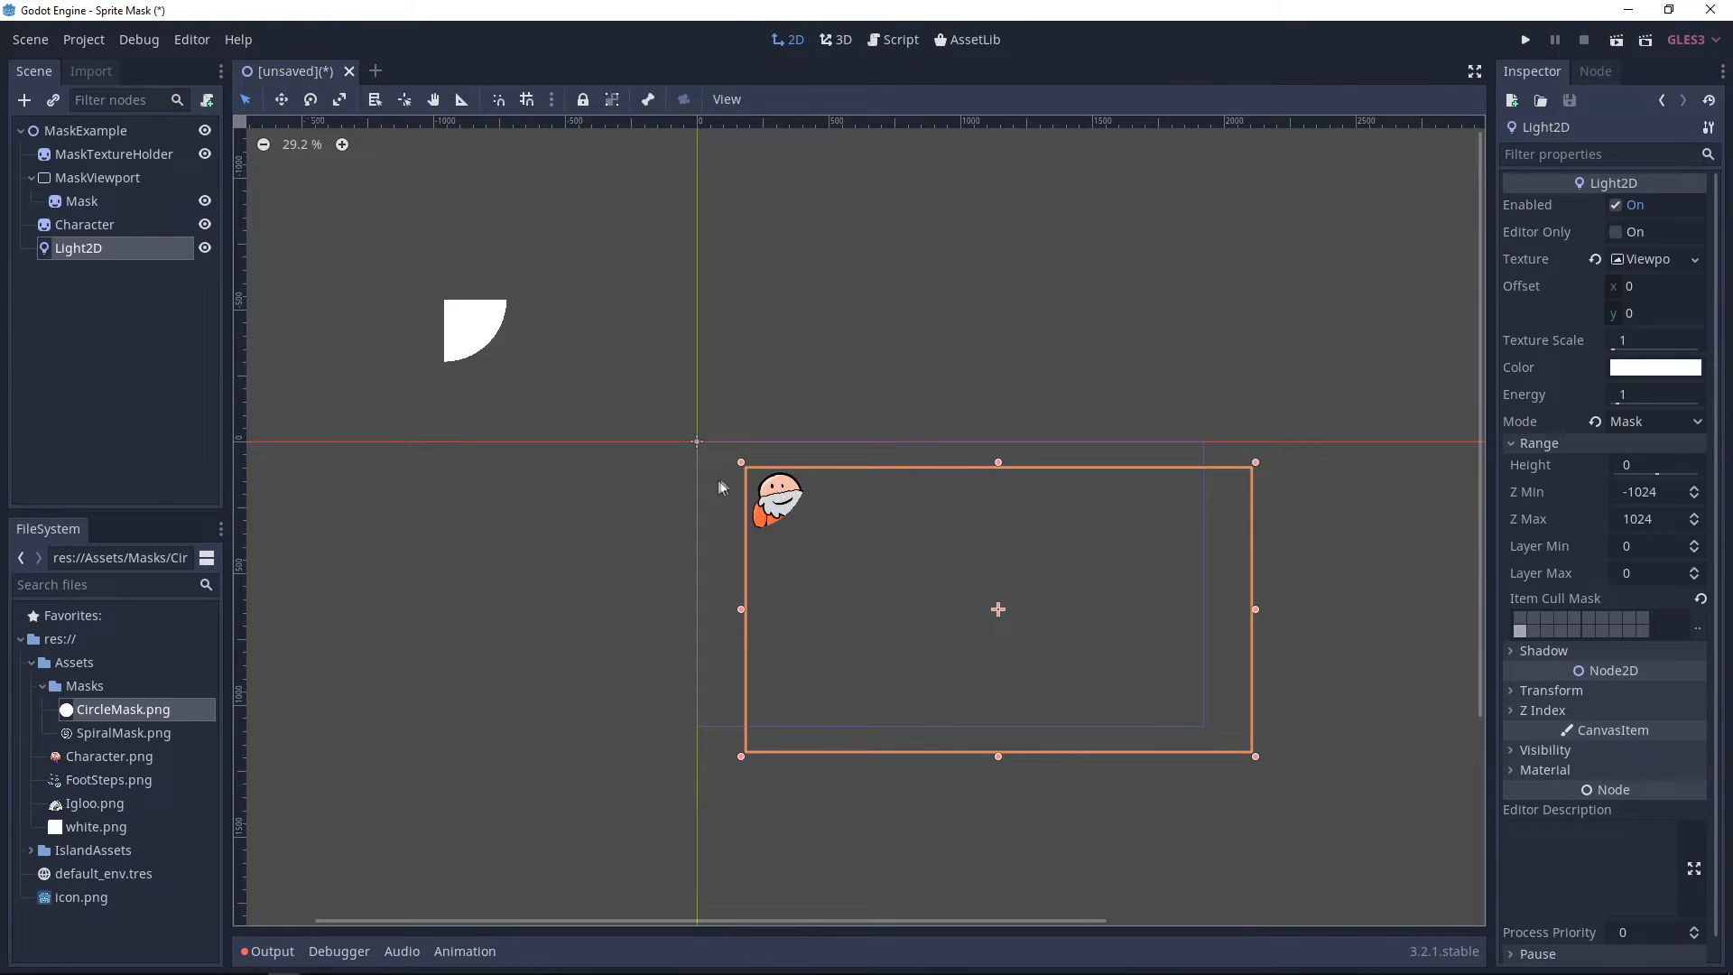
- Reset the Light2D's position to 0, 0 and set its offset to x 1920/2 and y 1080/2
{"action": "left_click", "coordinate": [1571, 693]}
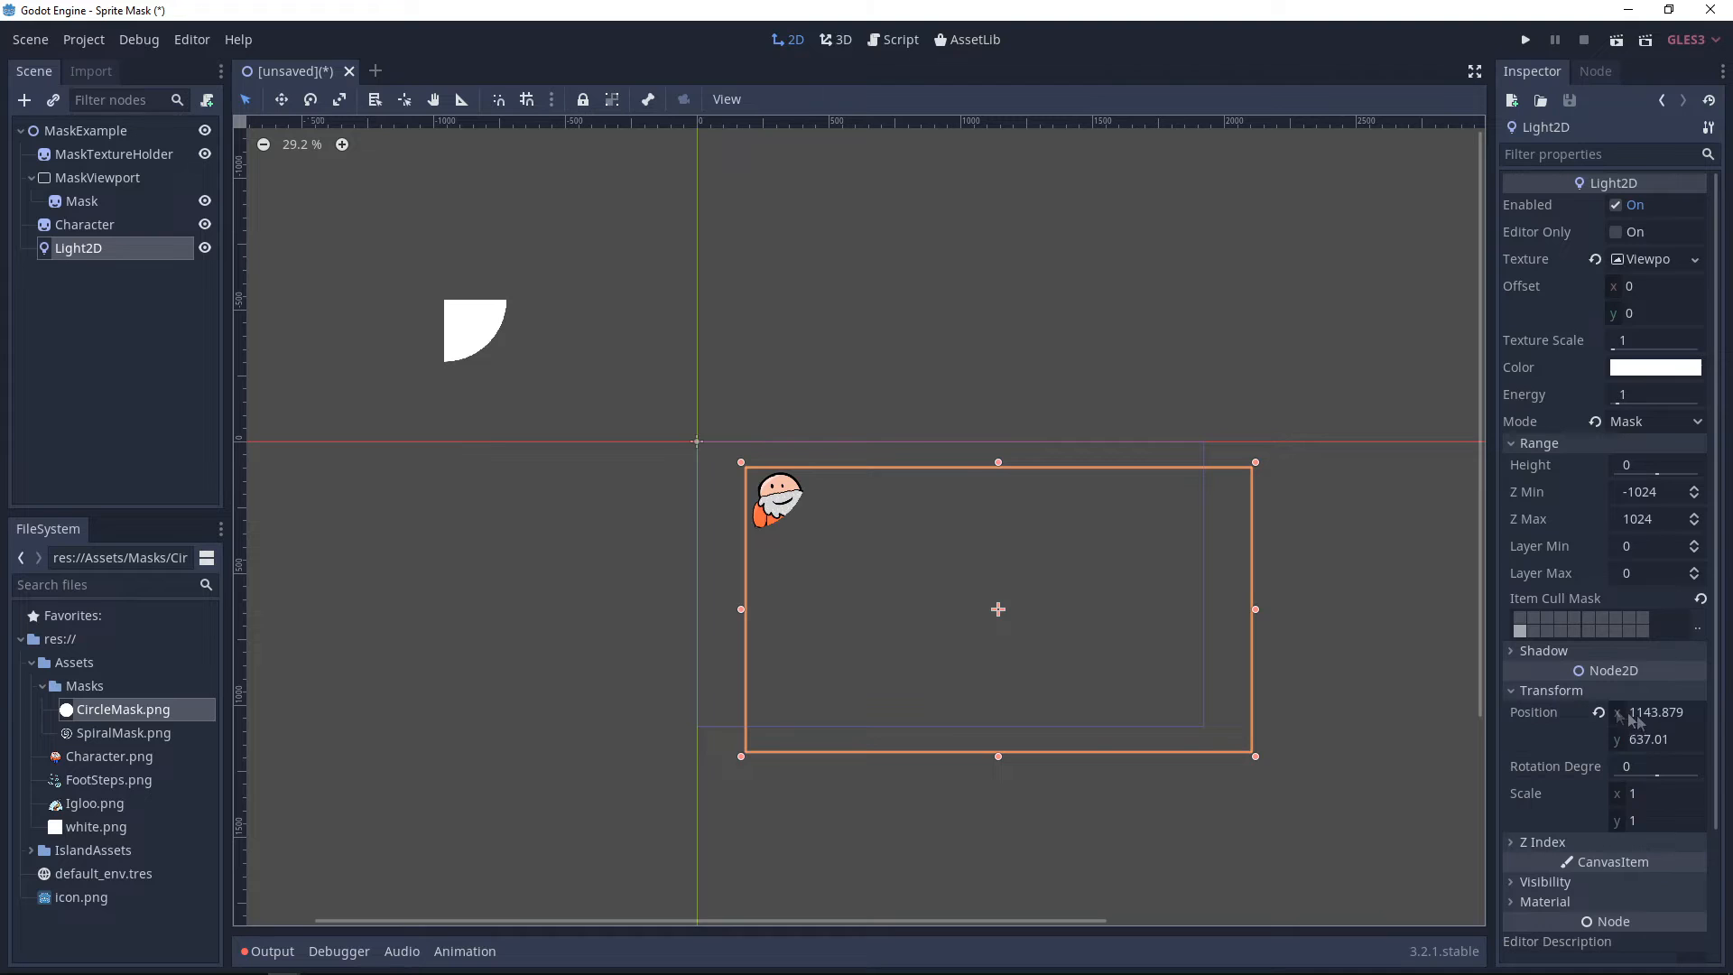
{"action": "left_click", "coordinate": [1599, 713]}
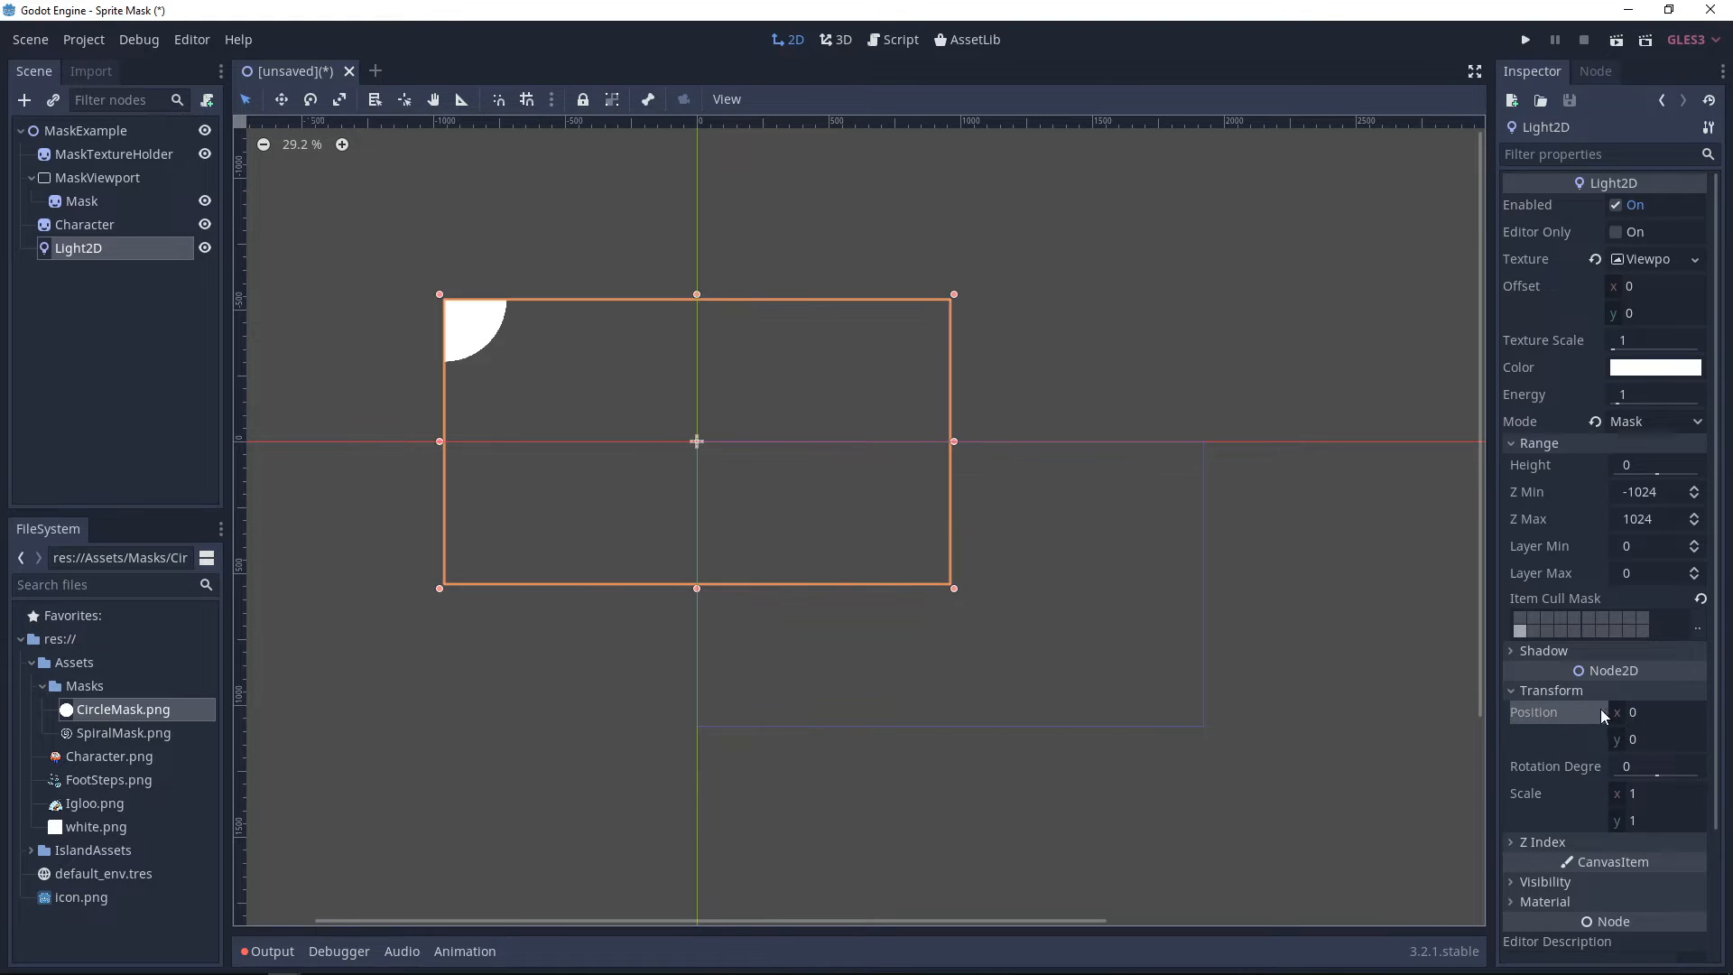
{"action": "left_click", "coordinate": [1648, 286]}
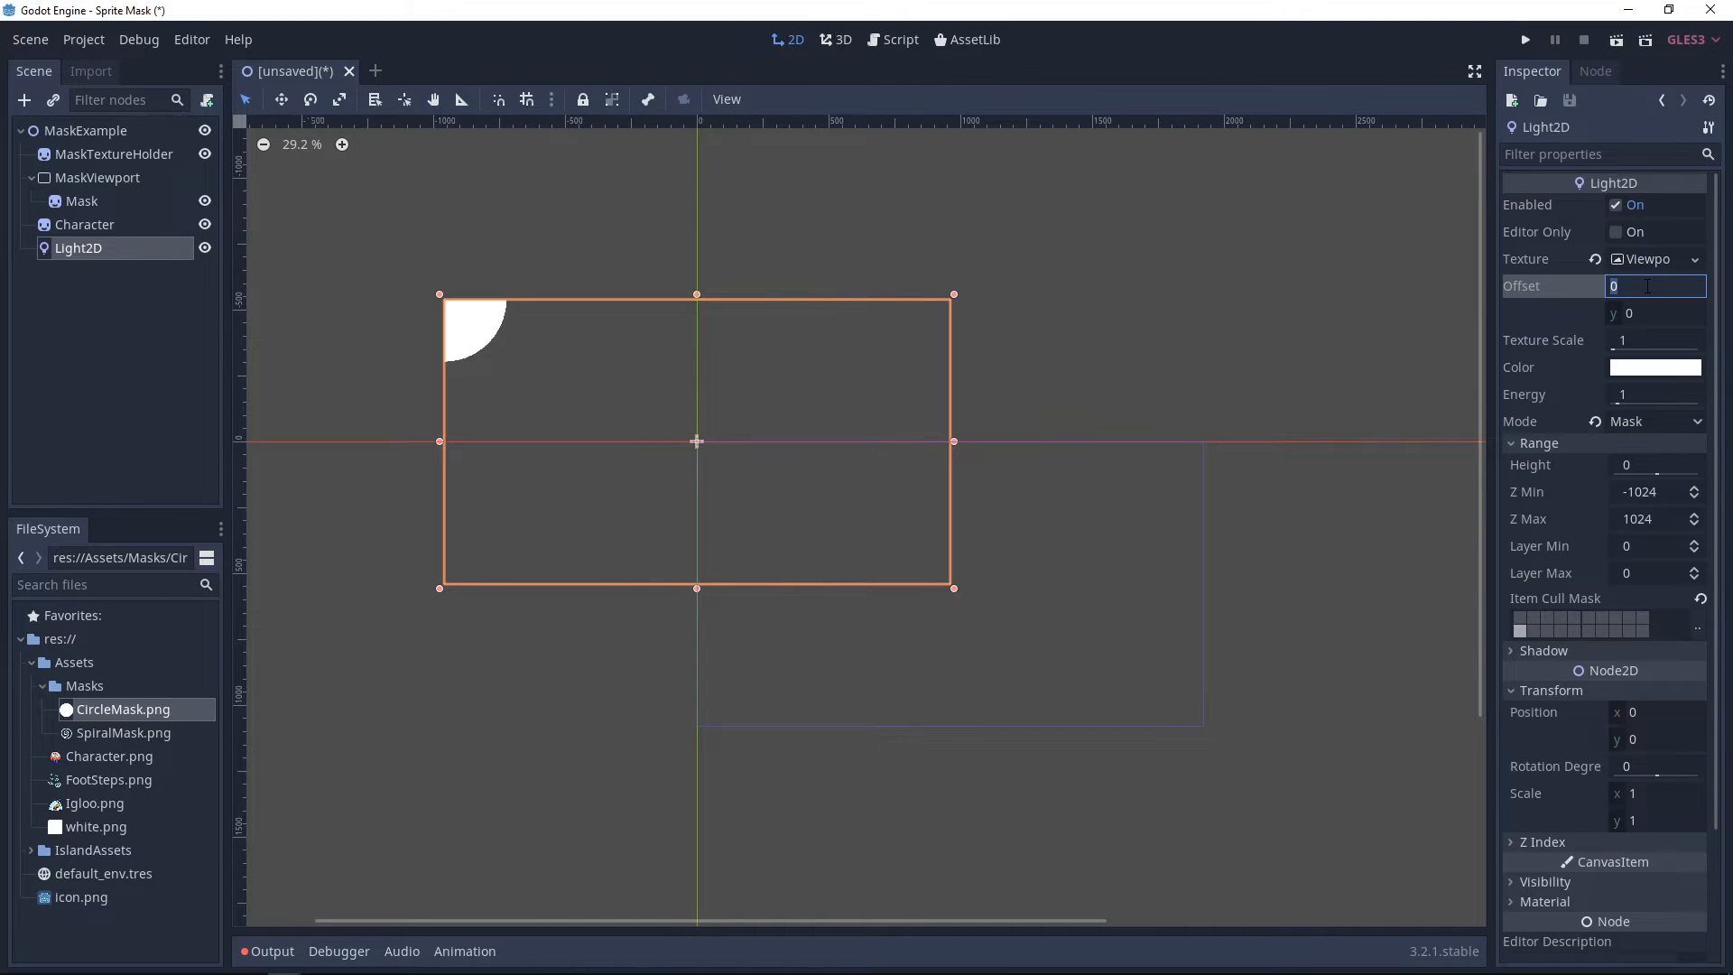
{"action": "type", "text": "1920/2"}
{"action": "key", "text": "Return"}
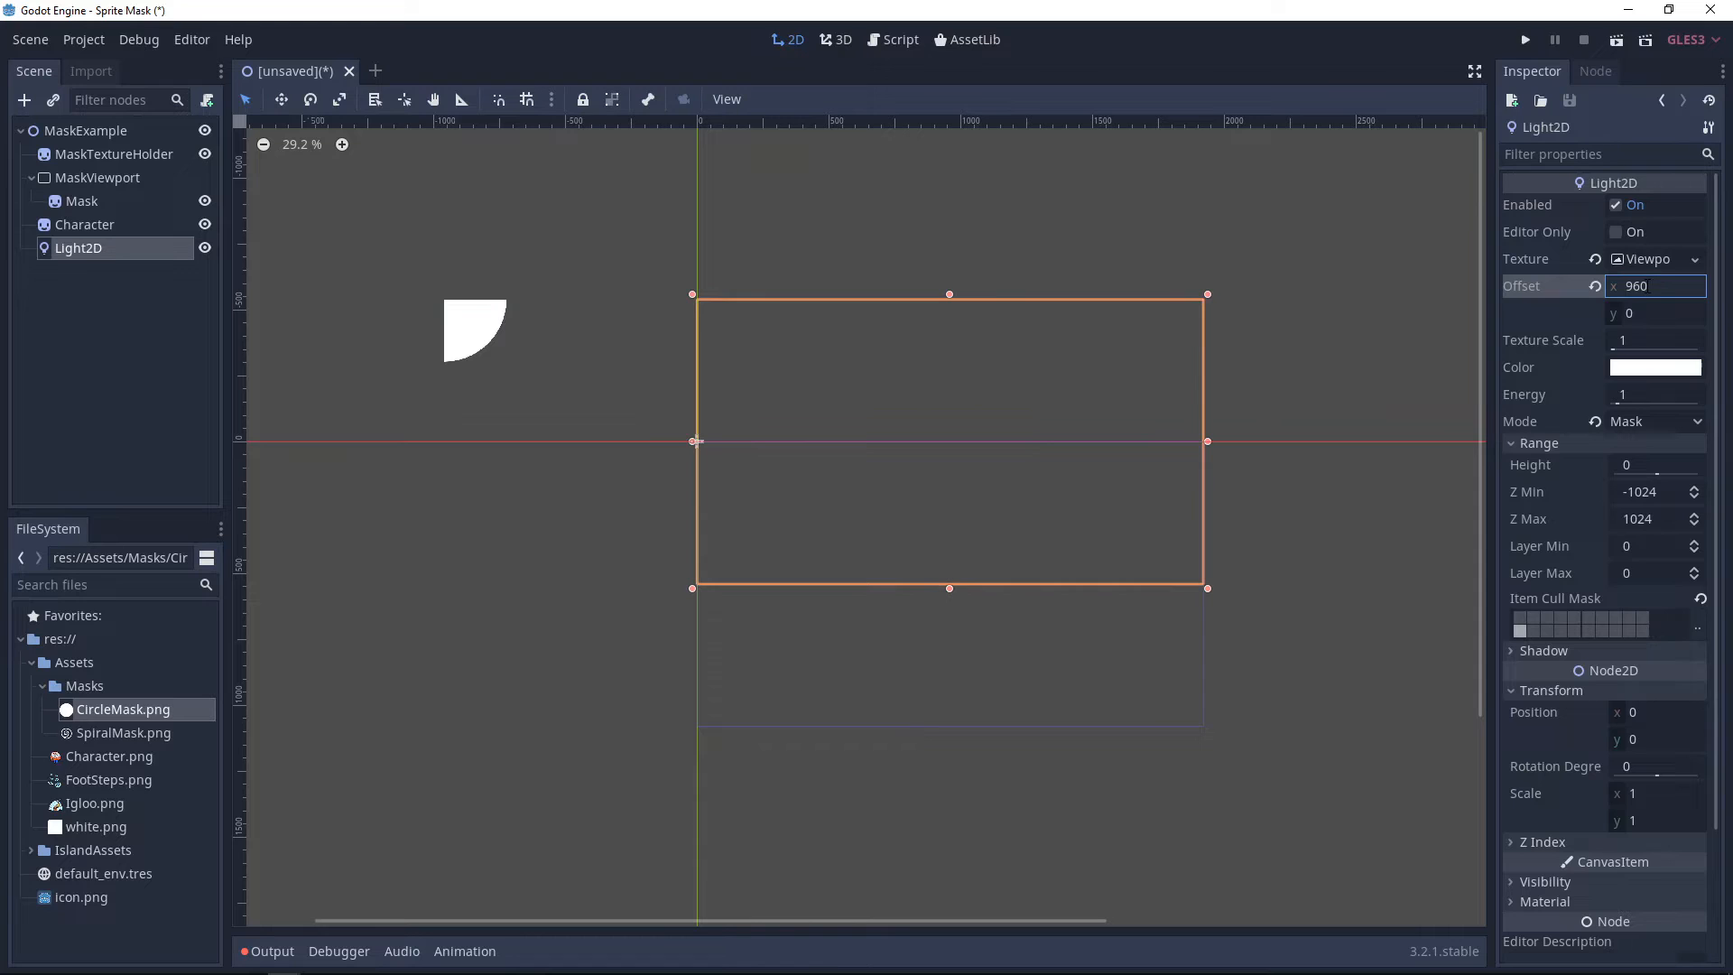
{"action": "left_click", "coordinate": [1646, 313]}
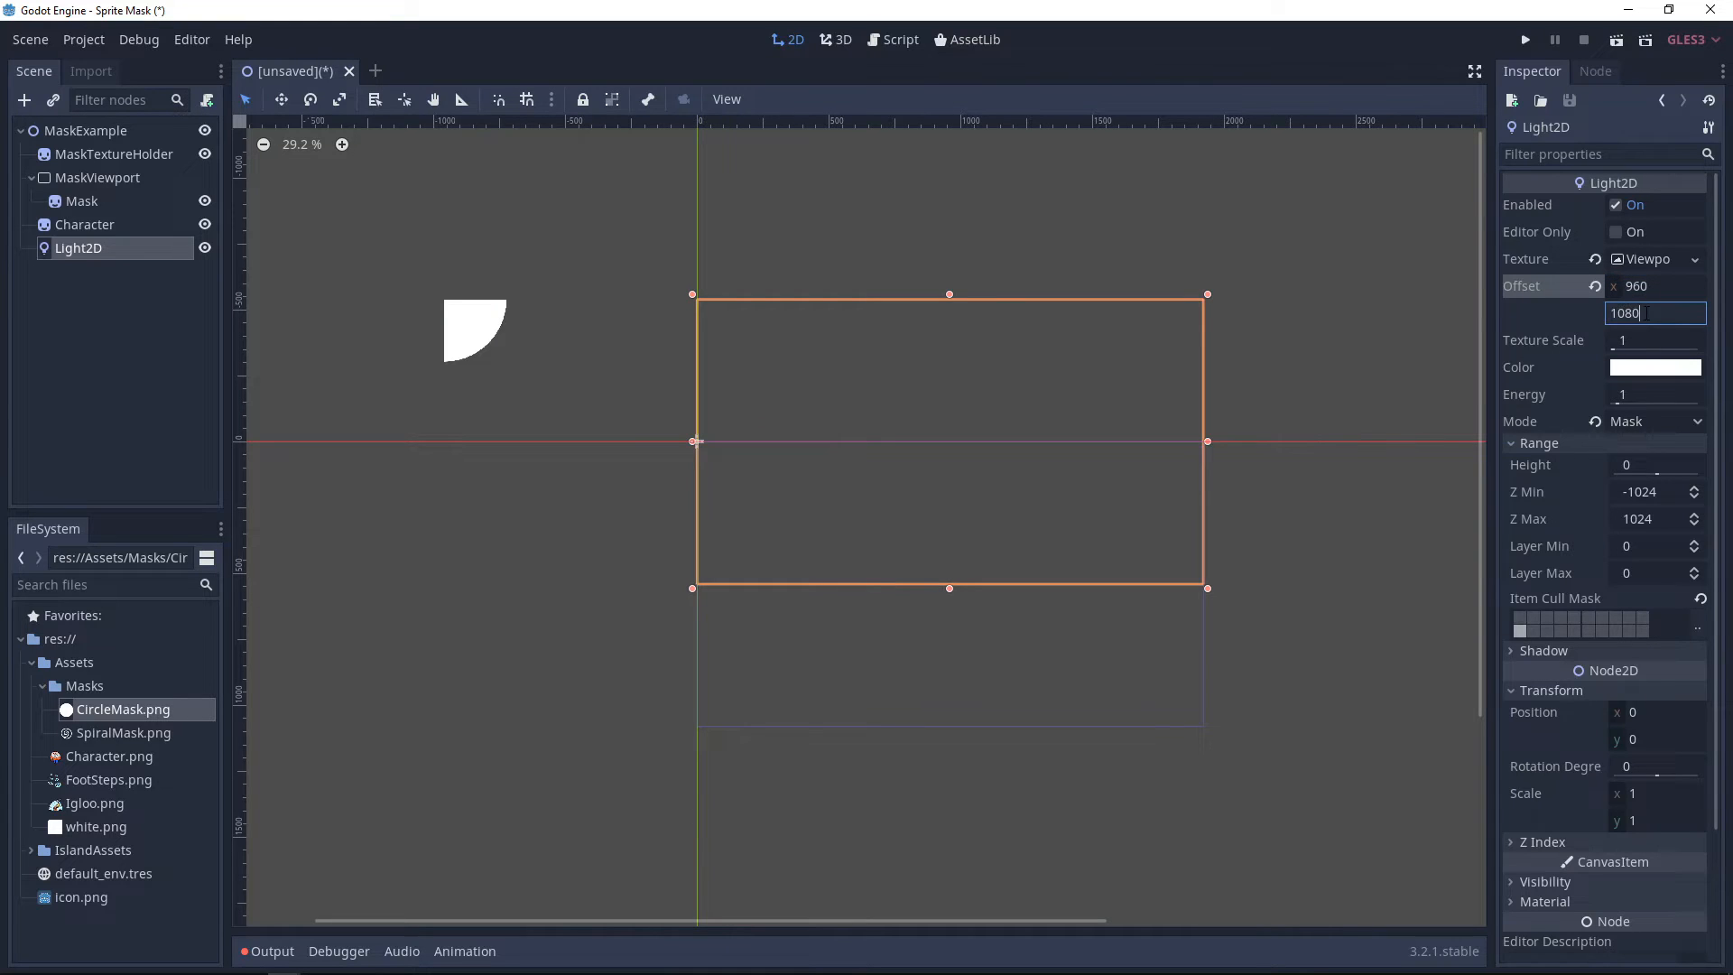
{"action": "type", "text": "1080/2"}
{"action": "key", "text": "Return"}
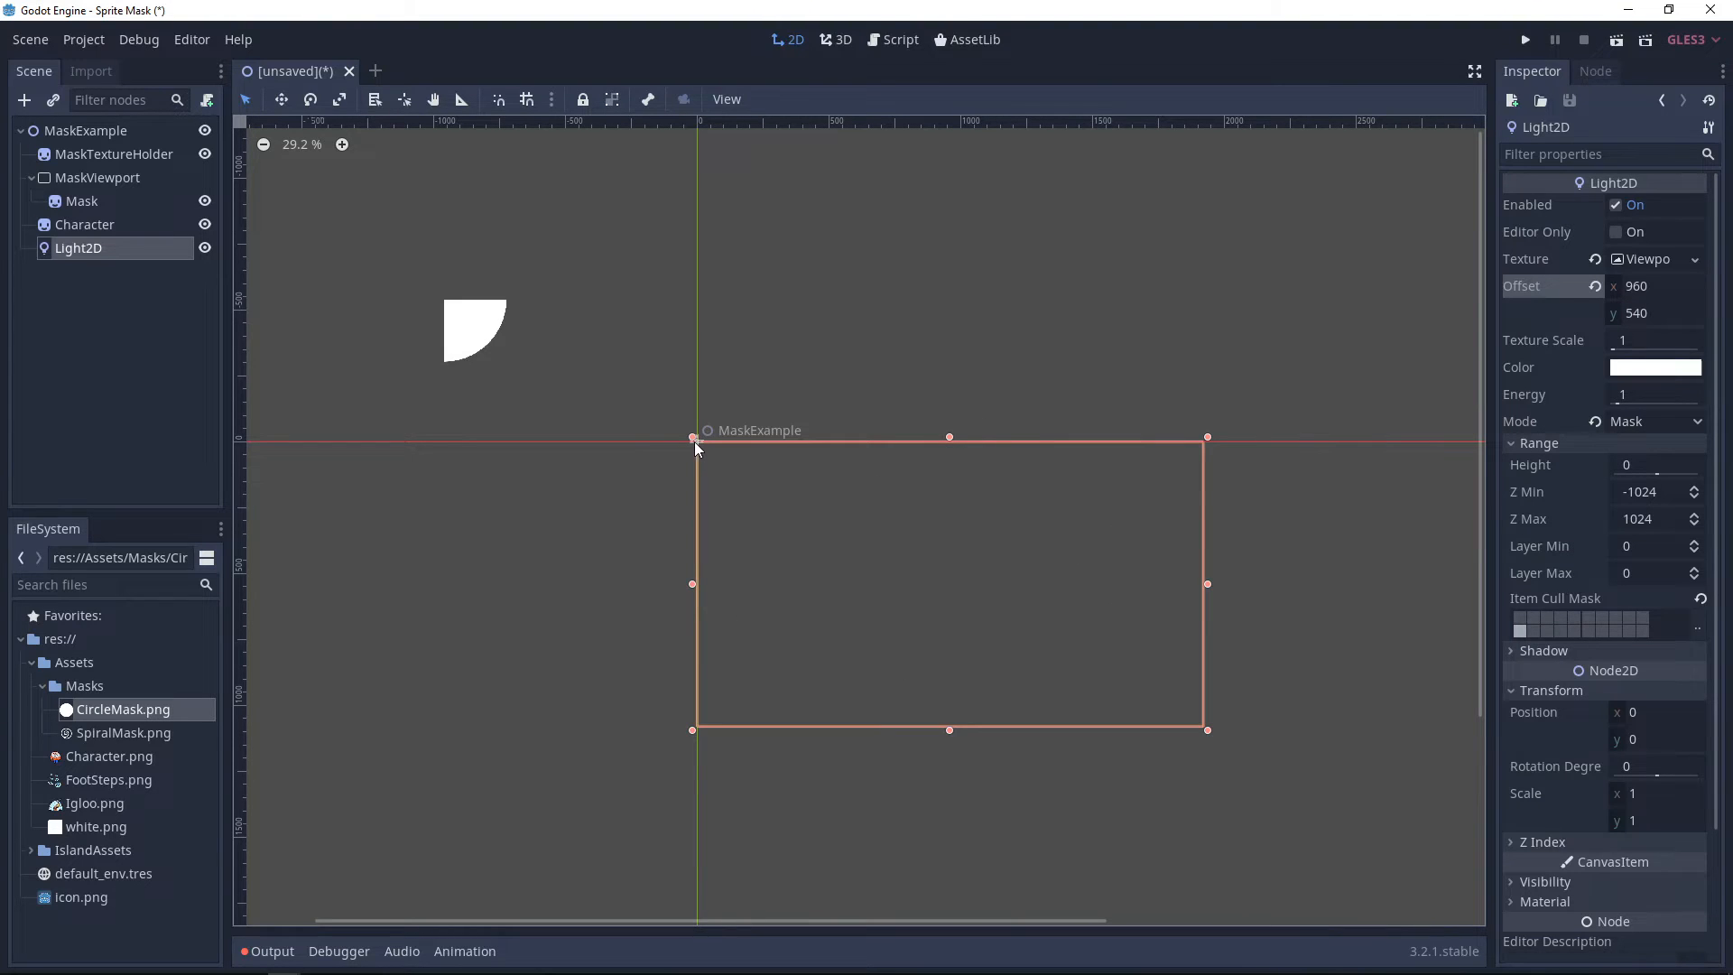
- Move the MaskTextureHolder sprite away from the viewport frame and back so it roughly matches the frame
{"action": "left_click", "coordinate": [122, 160]}
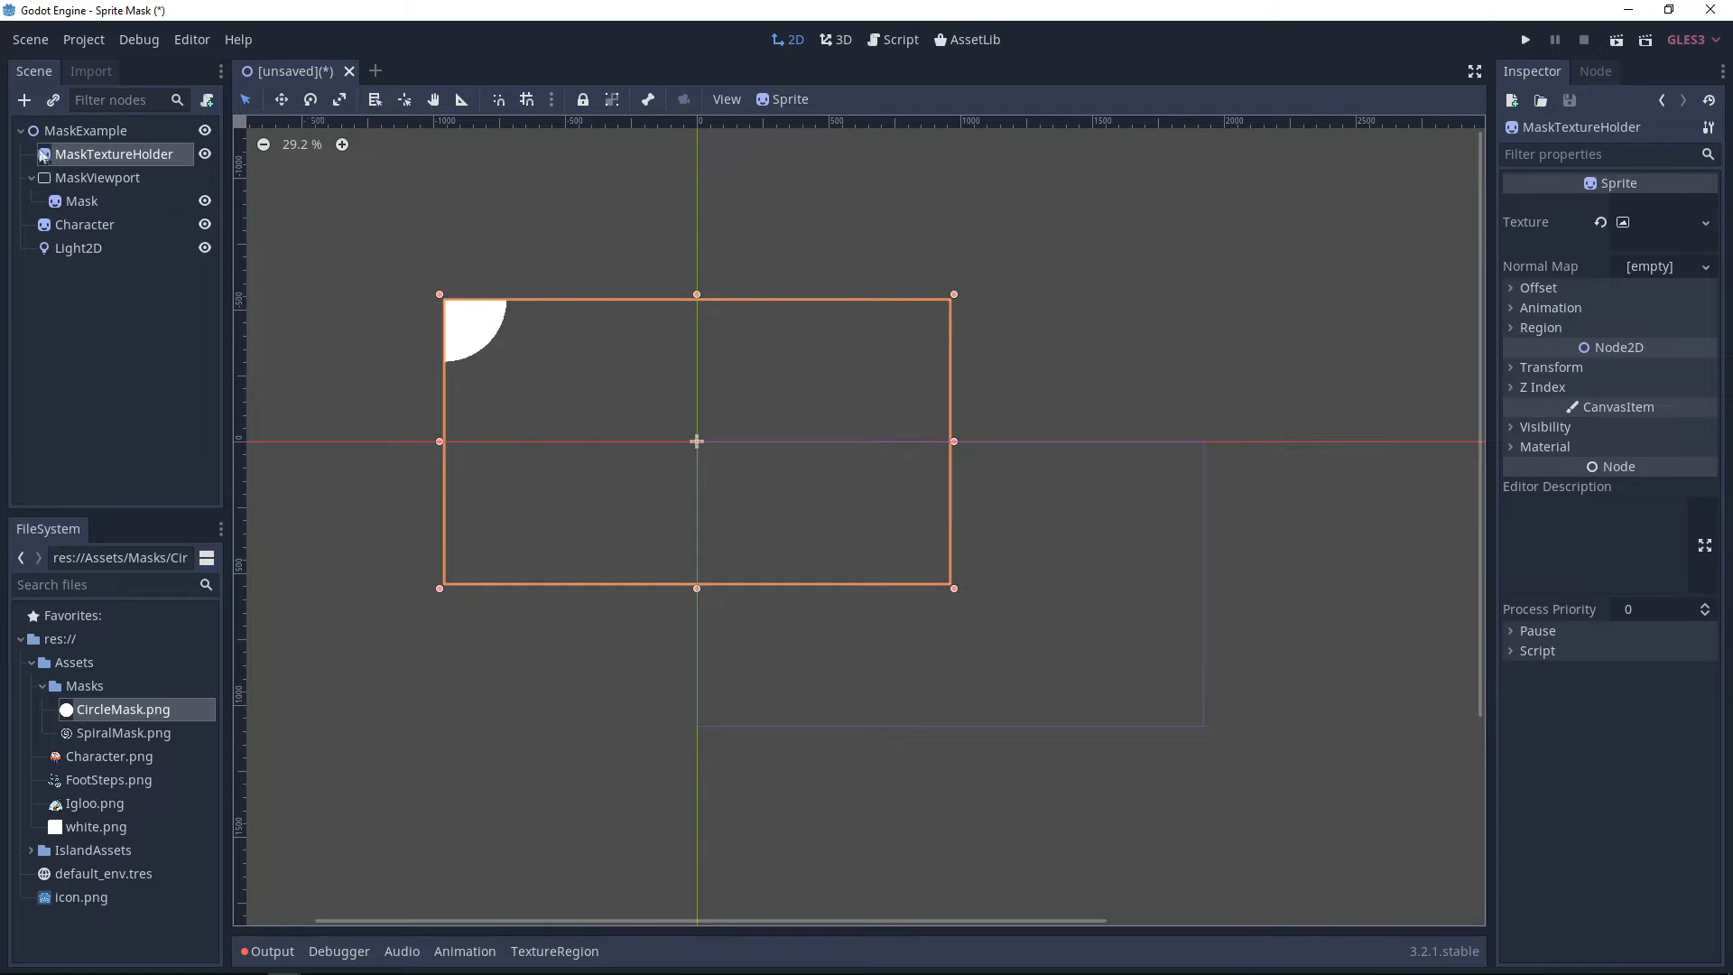
{"action": "left_click_drag", "start_coordinate": [636, 406], "coordinate": [494, 214]}
{"action": "middle_click_drag", "start_coordinate": [620, 562], "coordinate": [630, 637]}
{"action": "left_click_drag", "start_coordinate": [637, 256], "coordinate": [622, 221]}
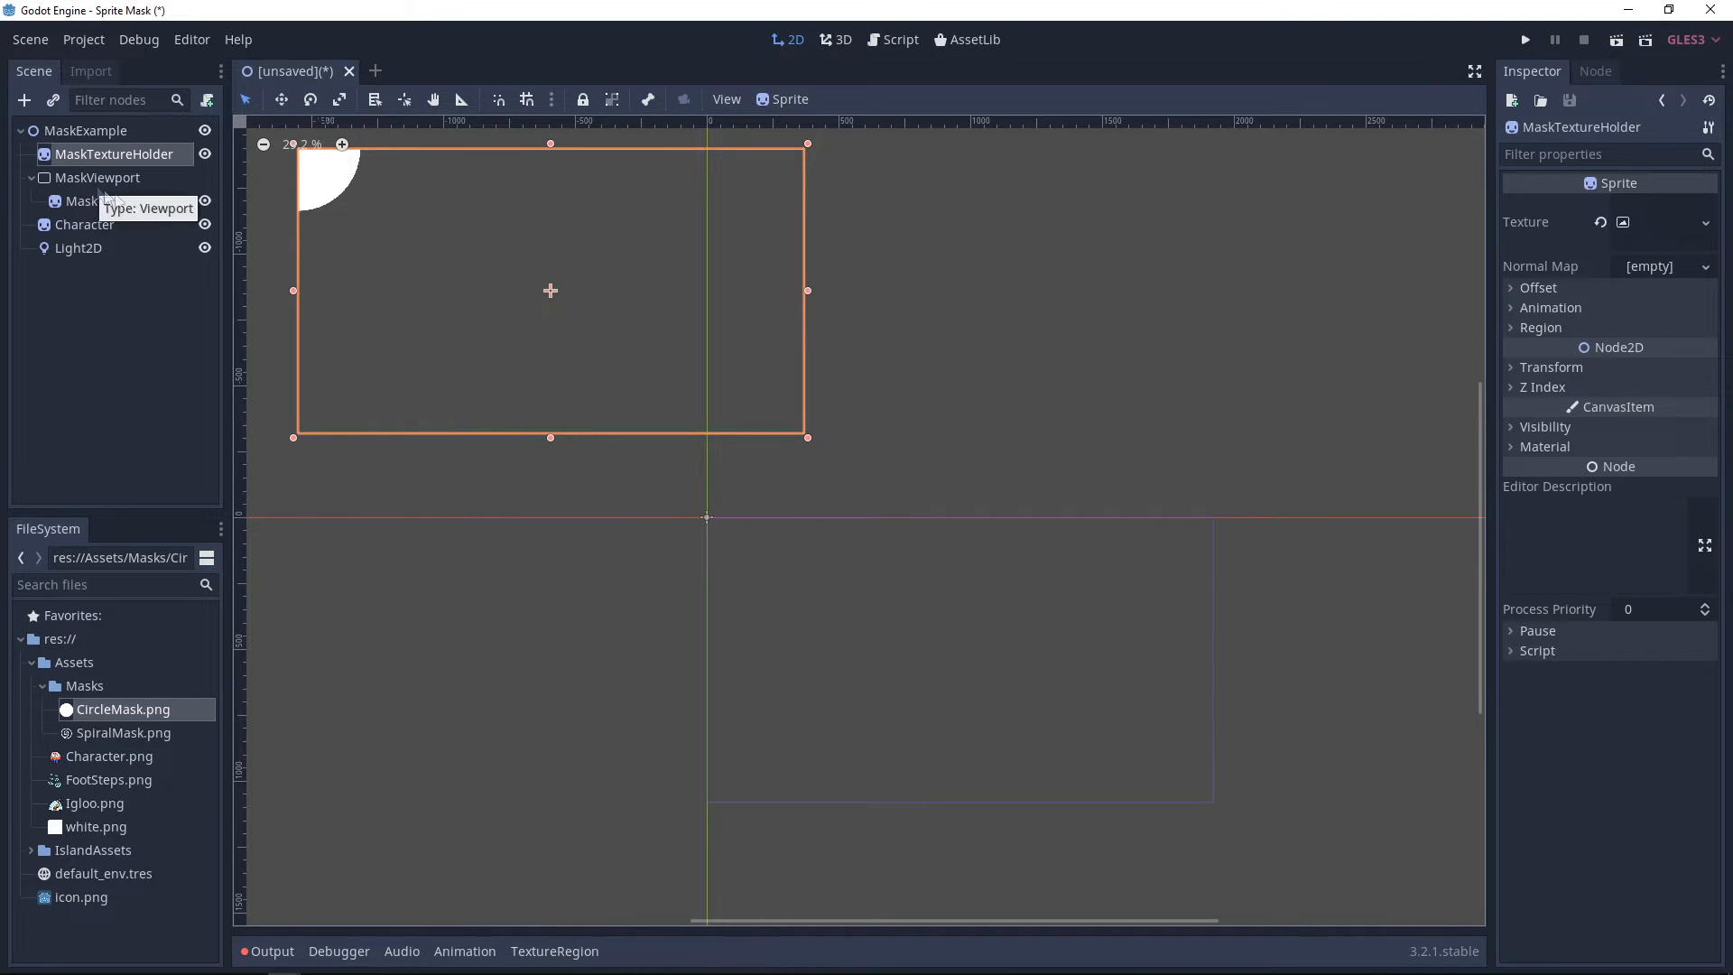
{"action": "left_click_drag", "start_coordinate": [436, 231], "coordinate": [809, 572]}
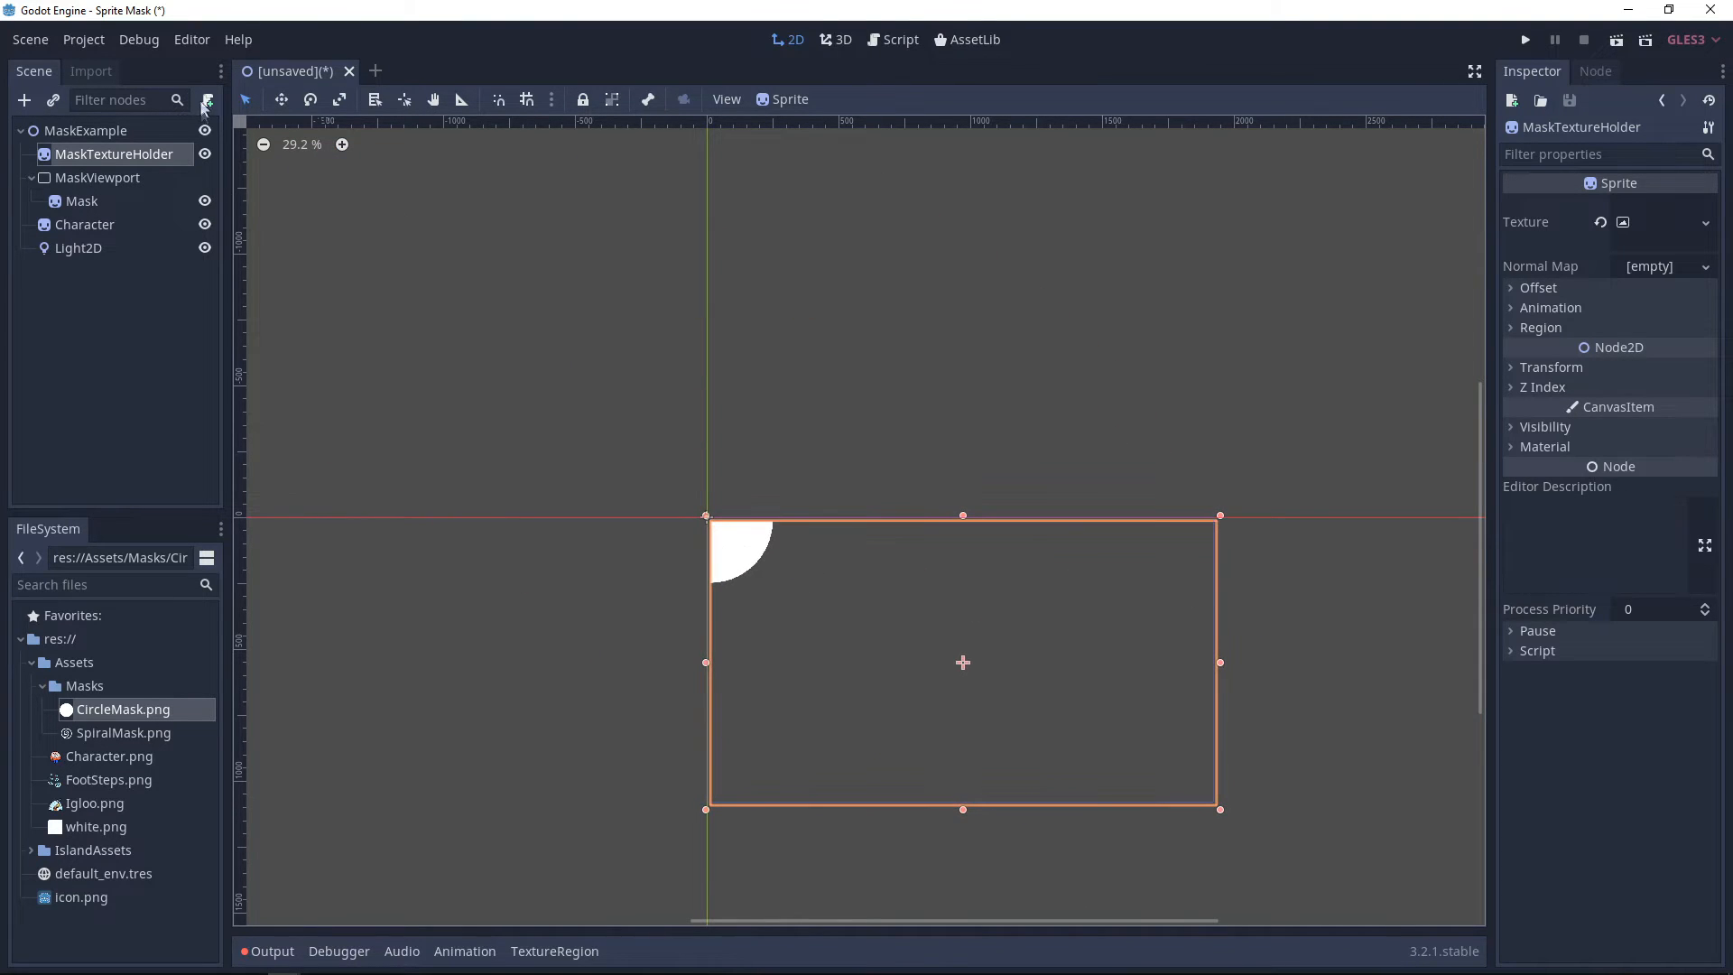
- Reset MaskTextureHolder's position to 0, 0 and set its offset to x 1920/2 and y 1080/2
{"action": "left_click", "coordinate": [1555, 369]}
{"action": "left_click", "coordinate": [1605, 389]}
{"action": "left_click", "coordinate": [1554, 287]}
{"action": "left_click", "coordinate": [1654, 343]}
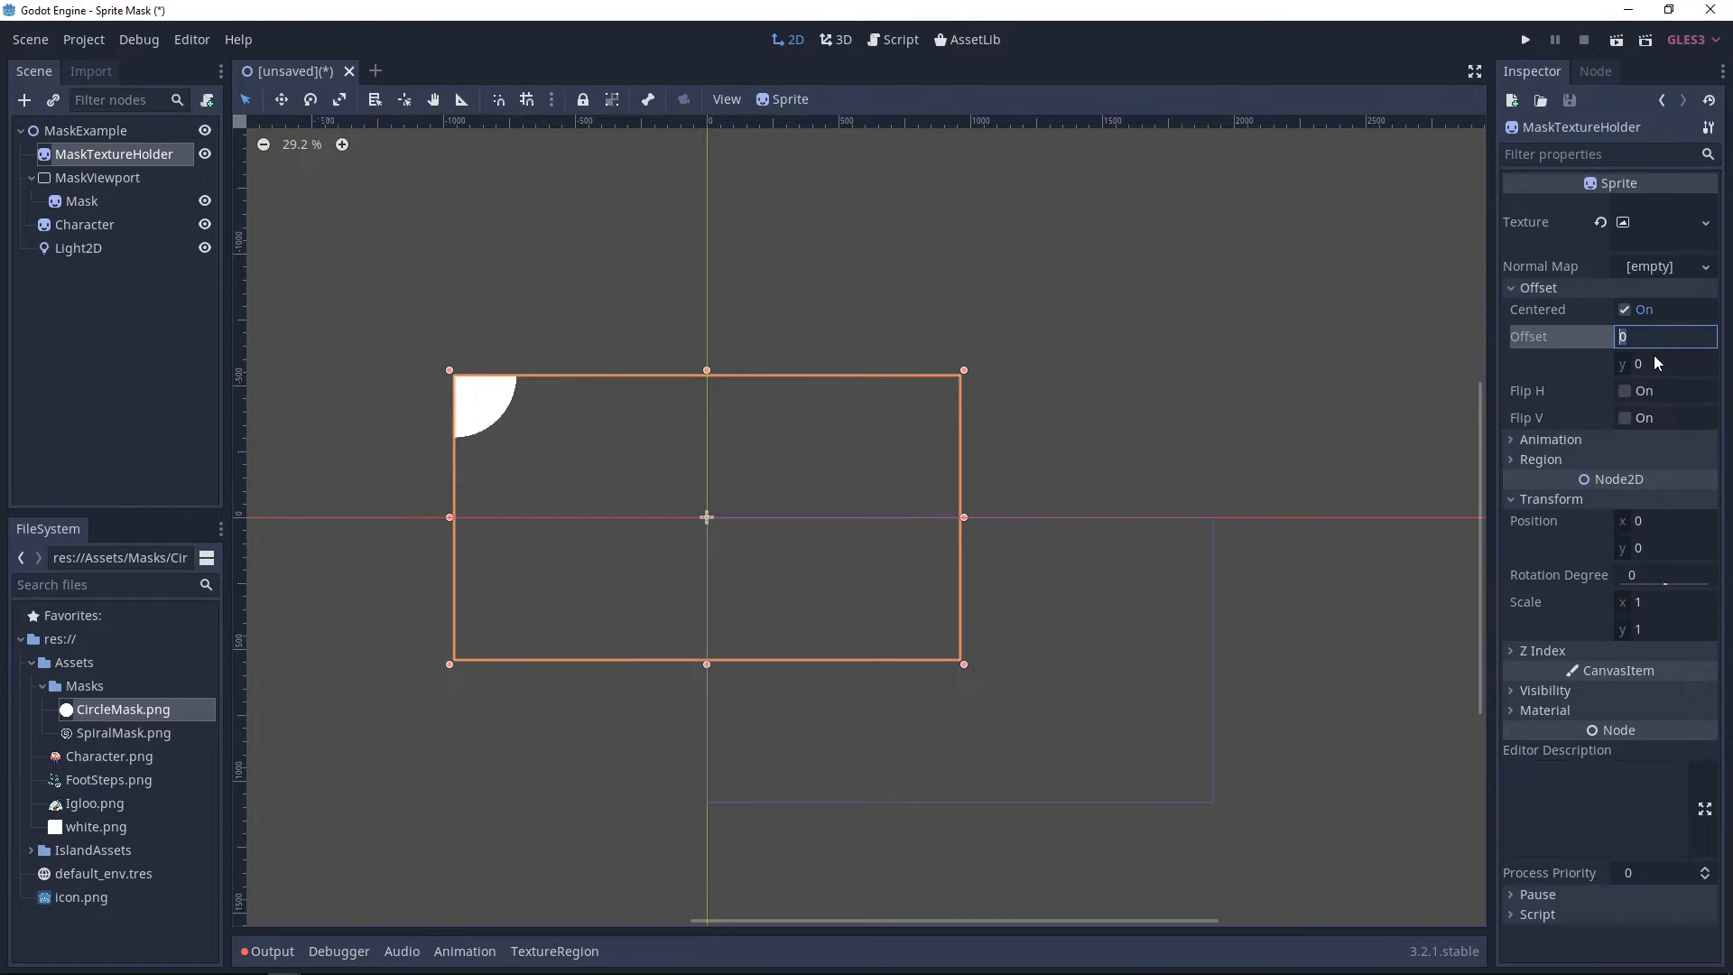
{"action": "type", "text": "1920/2"}
{"action": "key", "text": "Return"}
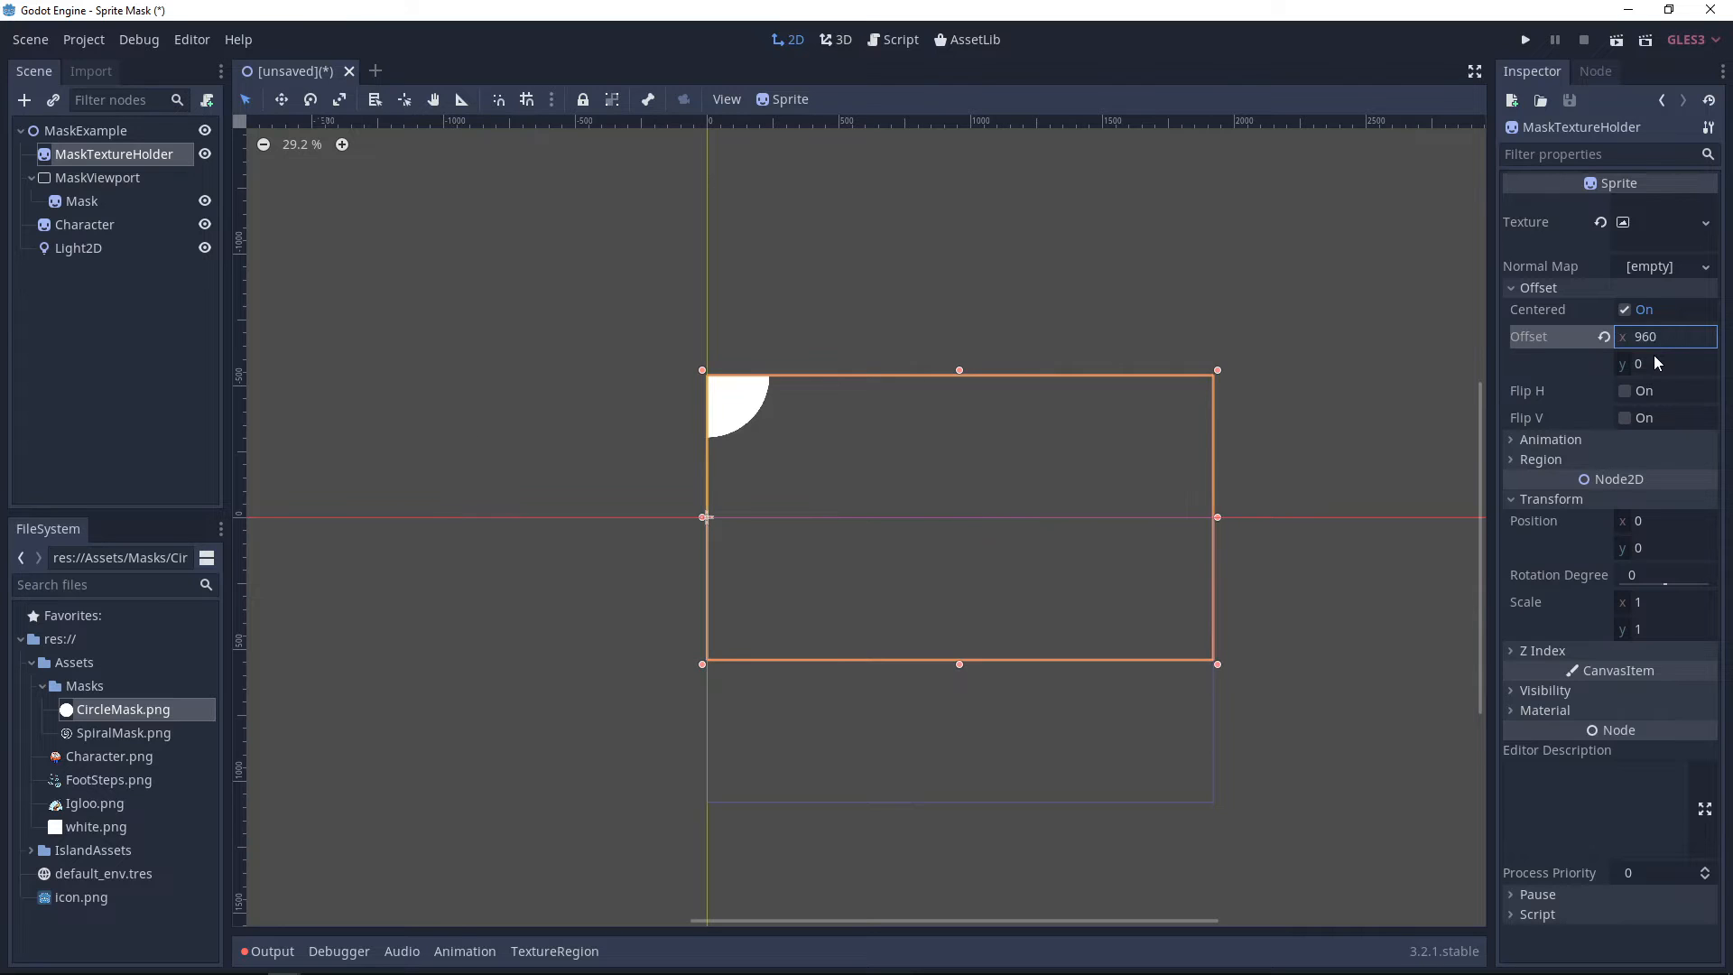
{"action": "left_click", "coordinate": [1665, 364]}
{"action": "type", "text": "1080/2"}
{"action": "key", "text": "Return"}
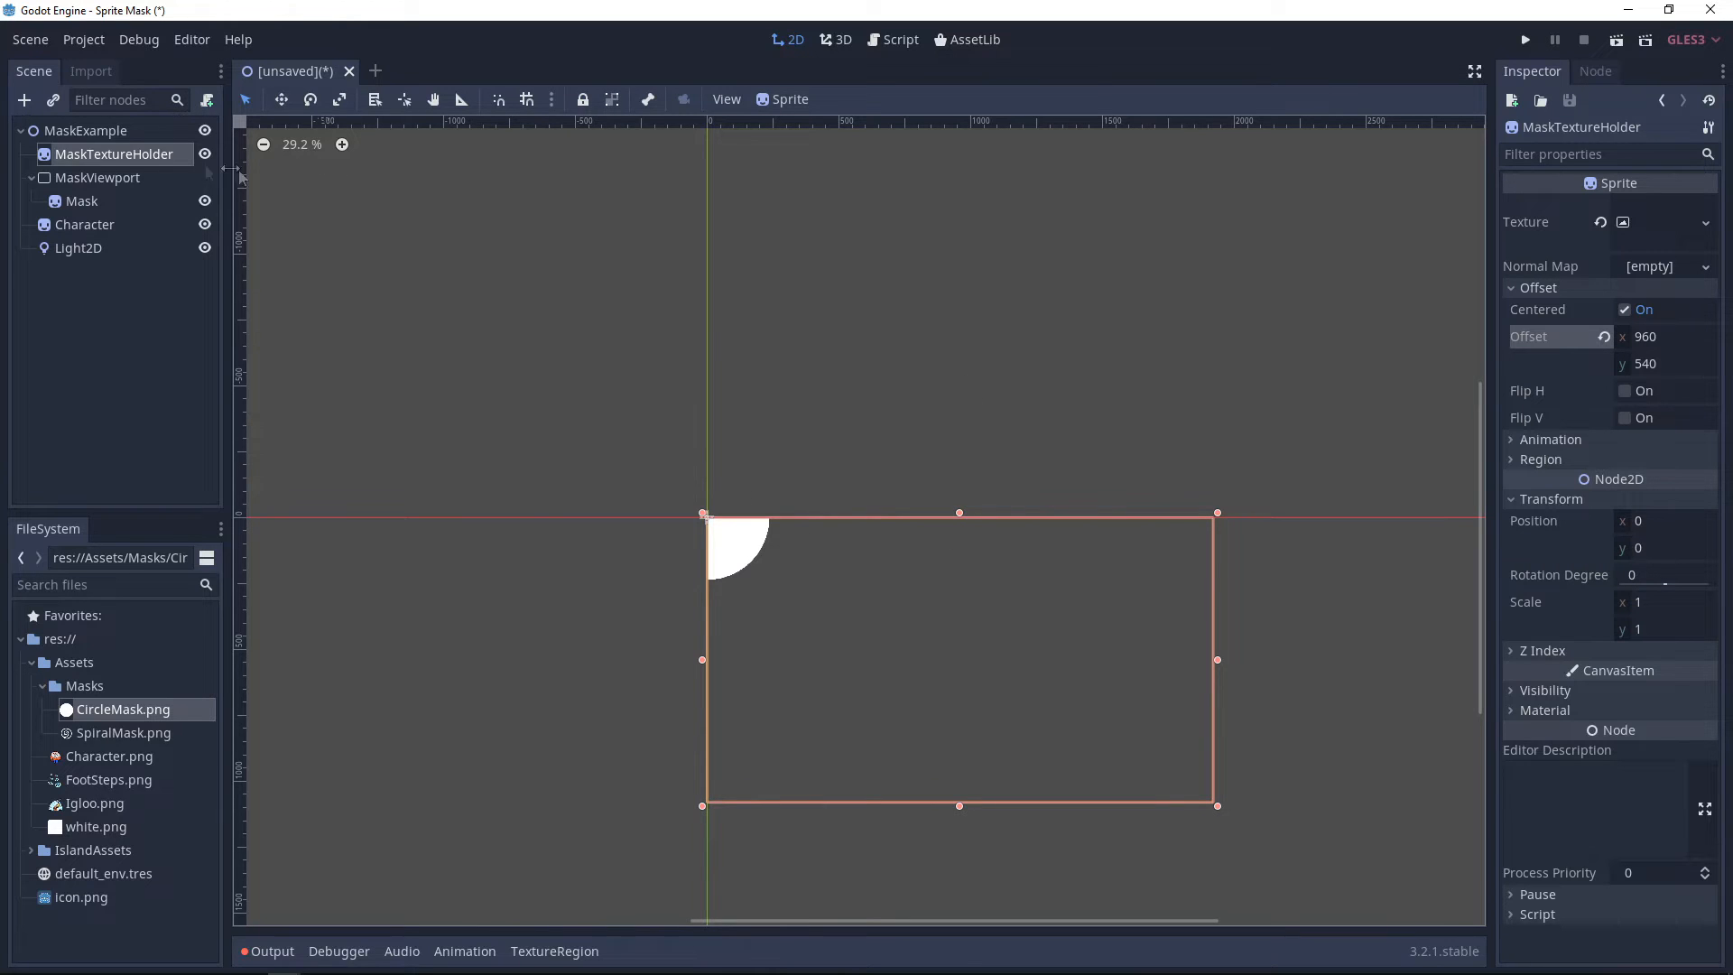
- Set MaskTextureHolder's Z Index to -10
{"action": "left_click", "coordinate": [1560, 651]}
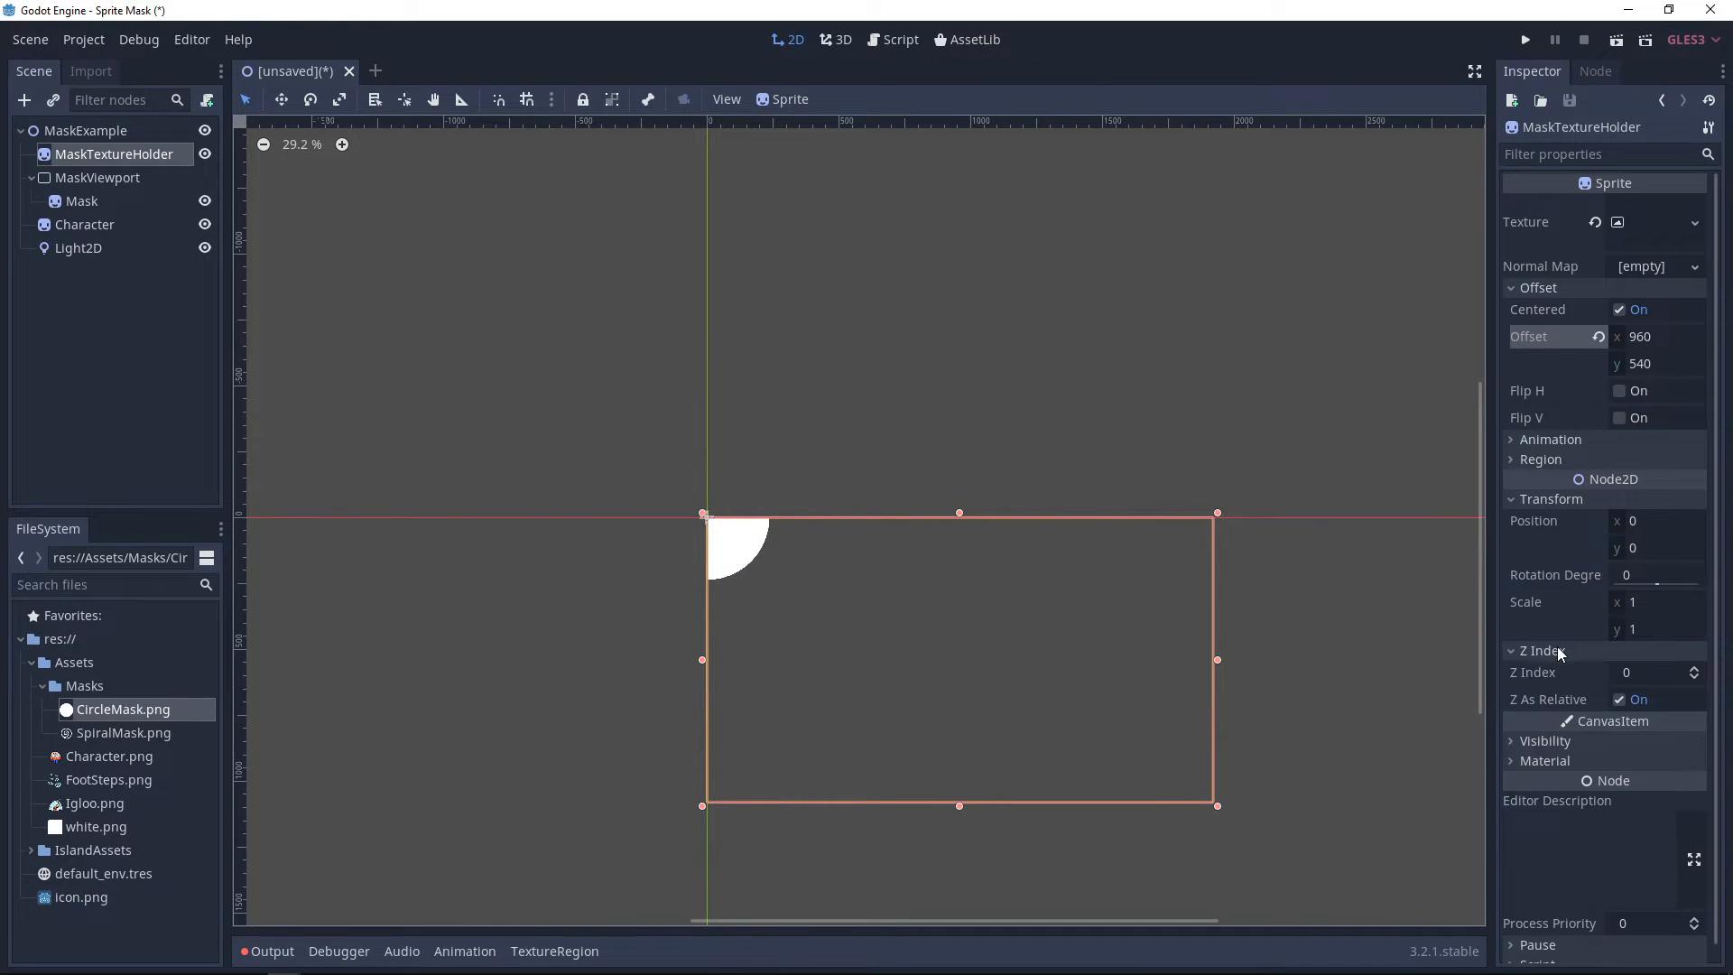
{"action": "triple_click", "coordinate": [1697, 676]}
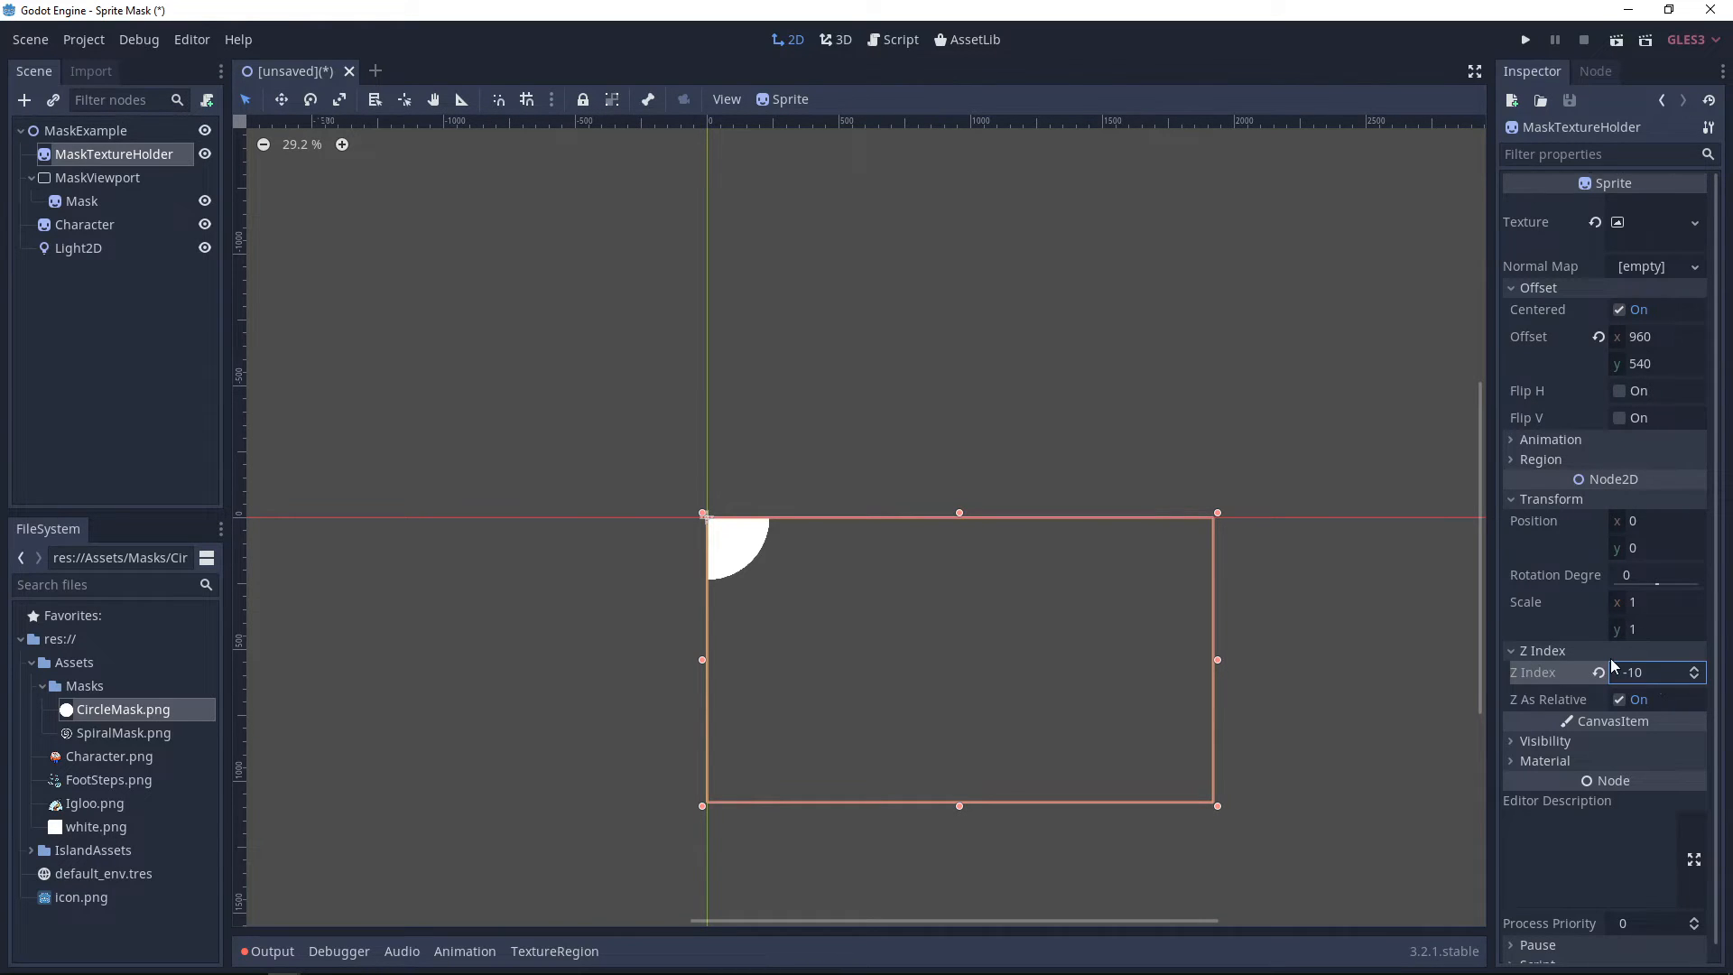
- Add white.png to the scene as a sprite and move it out of MaskViewport, directly above Character
{"action": "left_click", "coordinate": [102, 834]}
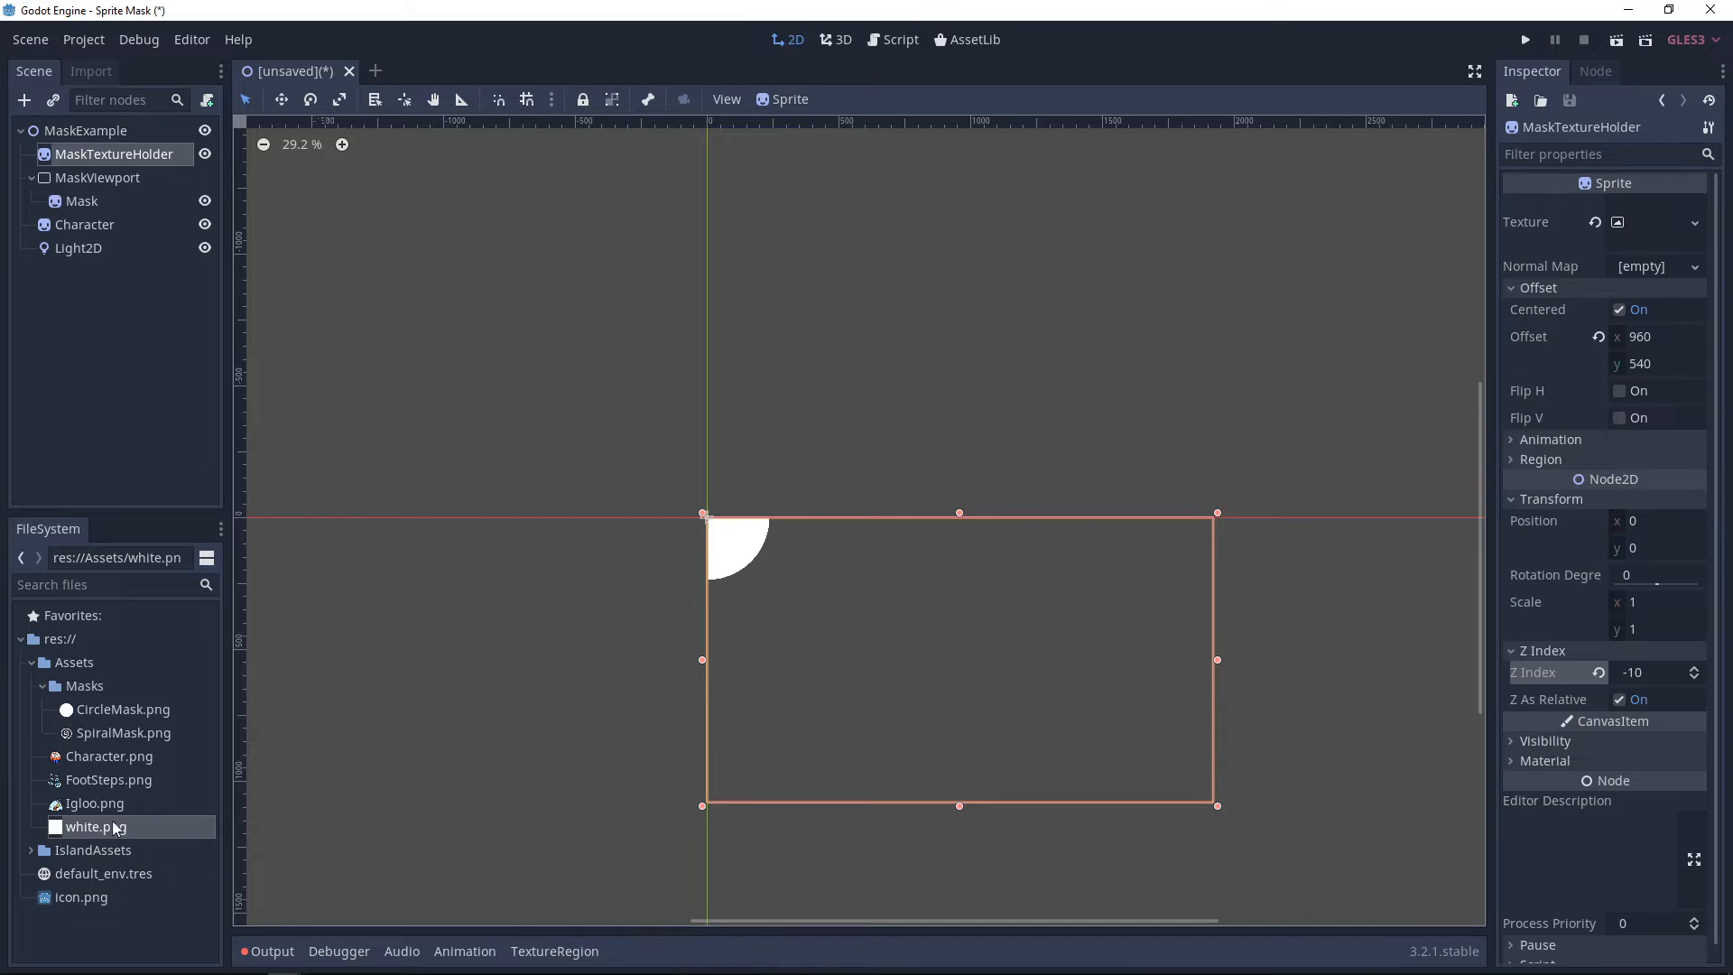
{"action": "left_click_drag", "start_coordinate": [90, 831], "coordinate": [872, 629]}
{"action": "left_click_drag", "start_coordinate": [82, 177], "coordinate": [62, 234]}
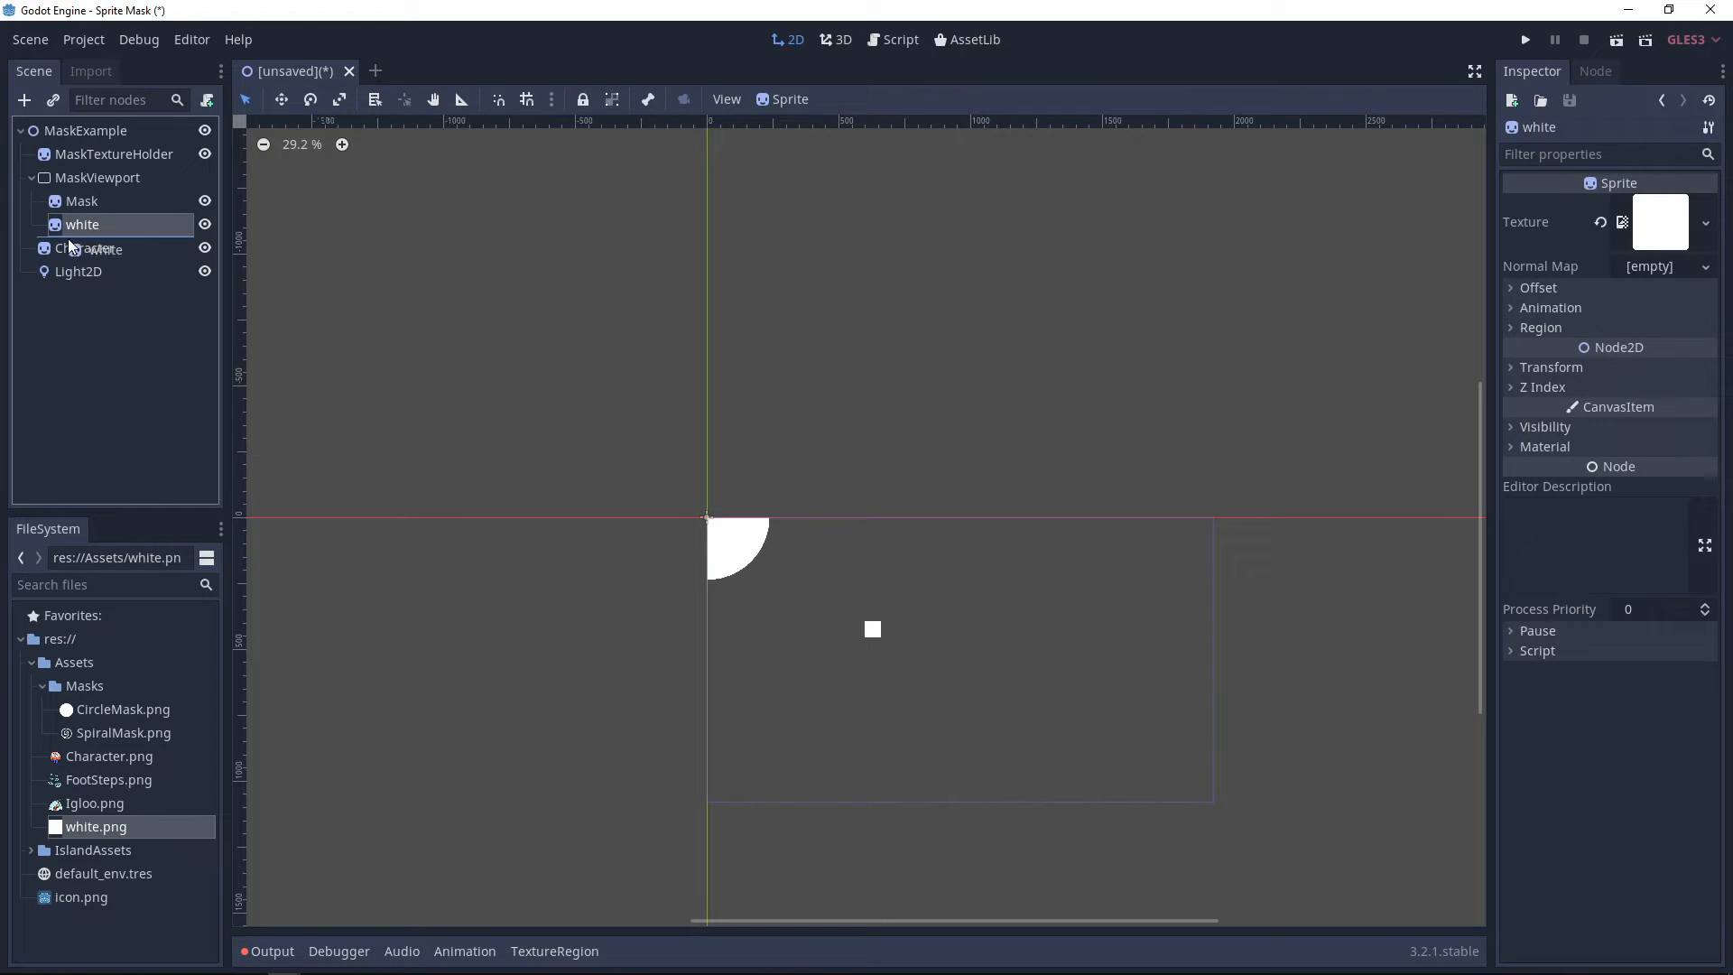
{"action": "left_click", "coordinate": [32, 178]}
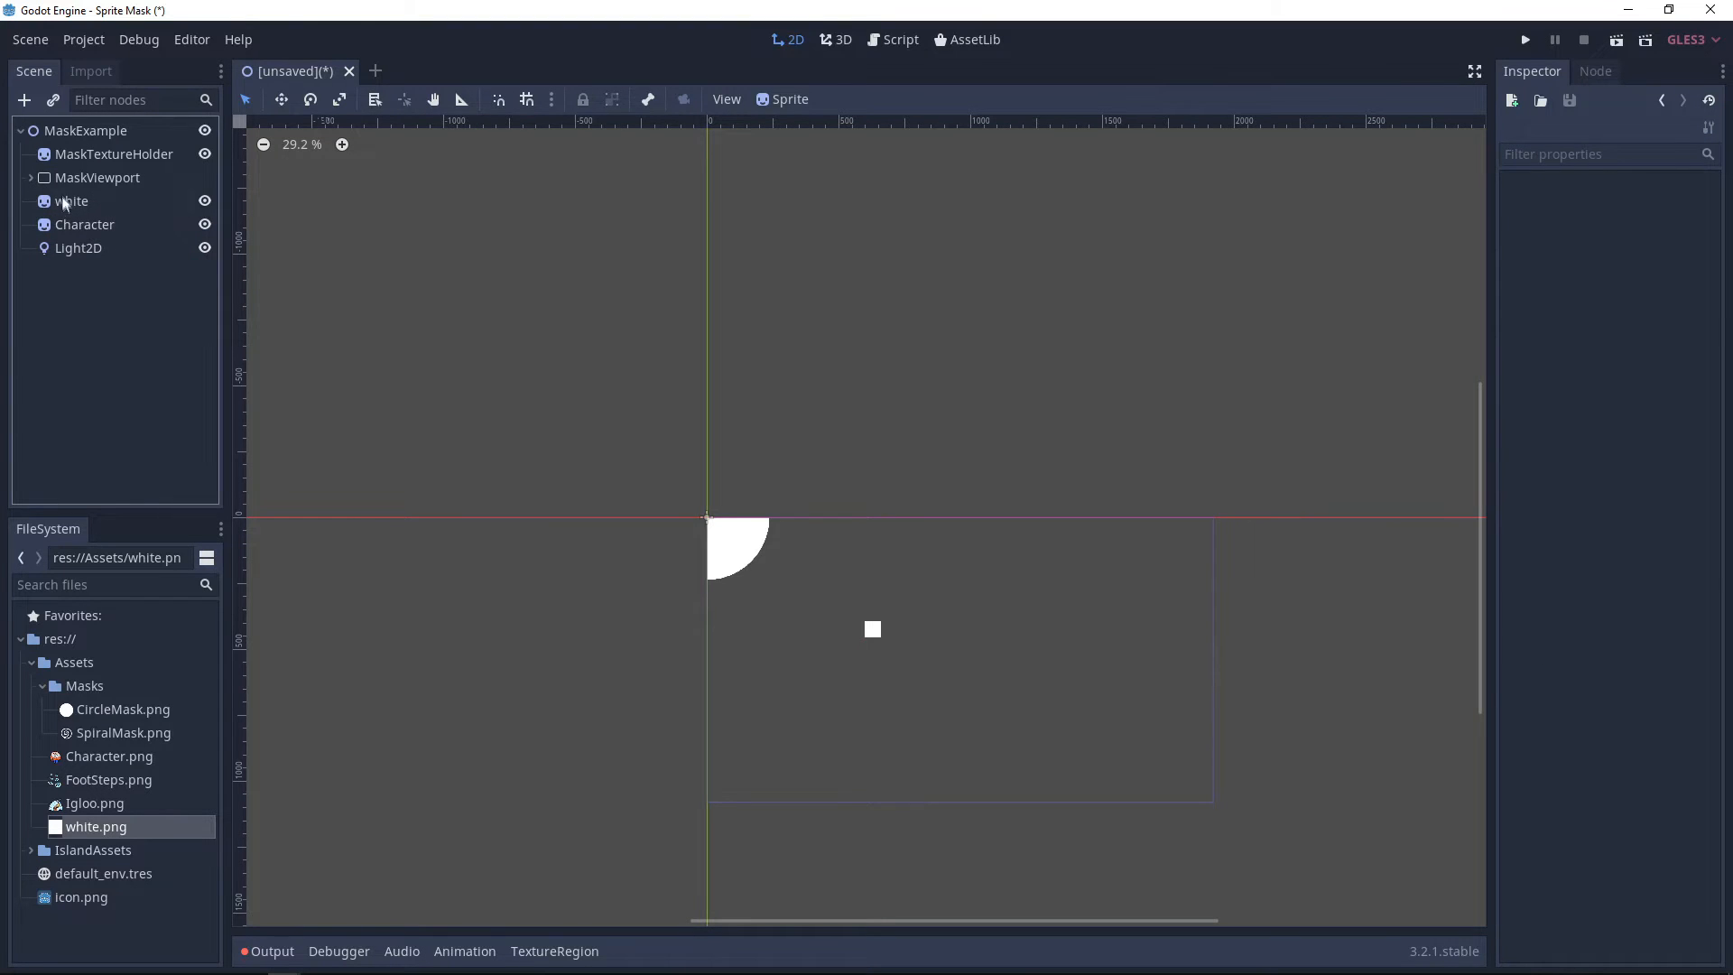
- Place the white sprite at position 0, 0 with centering off and set its scale to x 50 and y 50
{"action": "left_click", "coordinate": [68, 200]}
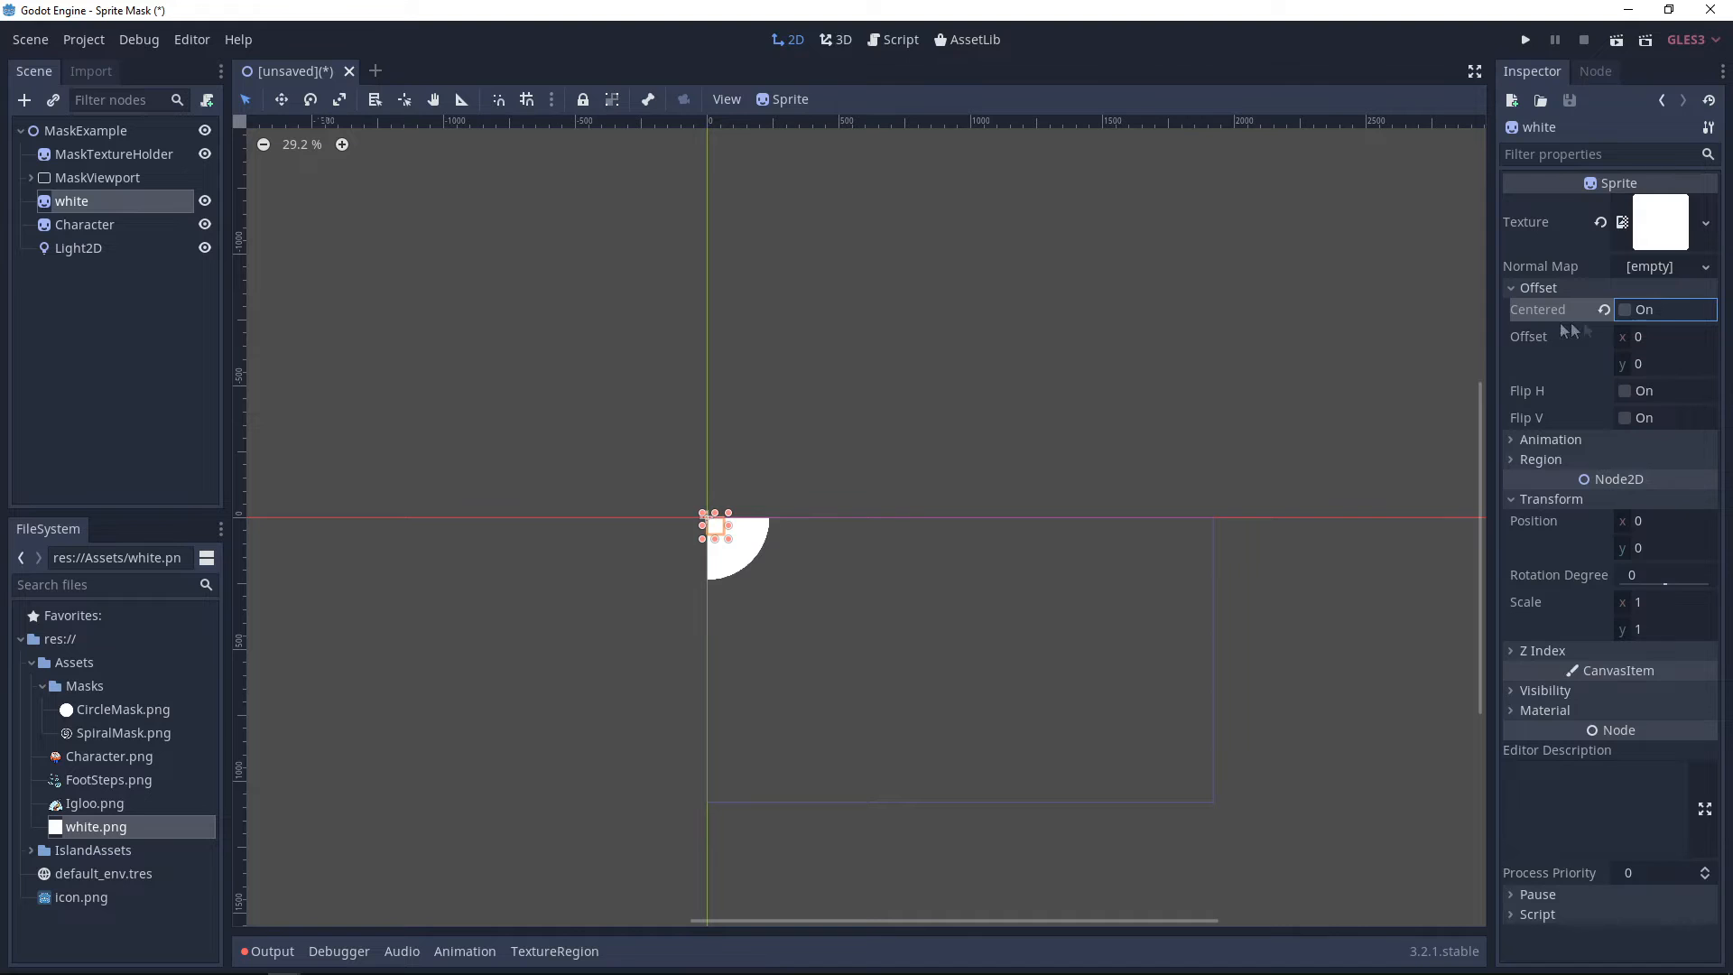
{"action": "left_click", "coordinate": [1677, 602]}
{"action": "type", "text": "10"}
{"action": "key", "text": "Return"}
{"action": "left_click", "coordinate": [1682, 605]}
{"action": "type", "text": "25"}
{"action": "key", "text": "Return"}
{"action": "left_click", "coordinate": [1683, 605]}
{"action": "type", "text": "5"}
{"action": "key", "text": "Return"}
{"action": "left_click", "coordinate": [1679, 632]}
{"action": "type", "text": "50"}
{"action": "key", "text": "Return"}
- Shrink the white sprite to fit the viewport frame and set its scale to x 30 and y 17
{"action": "scroll", "coordinate": [1396, 599], "scroll_direction": "down", "scroll_amount": 7}
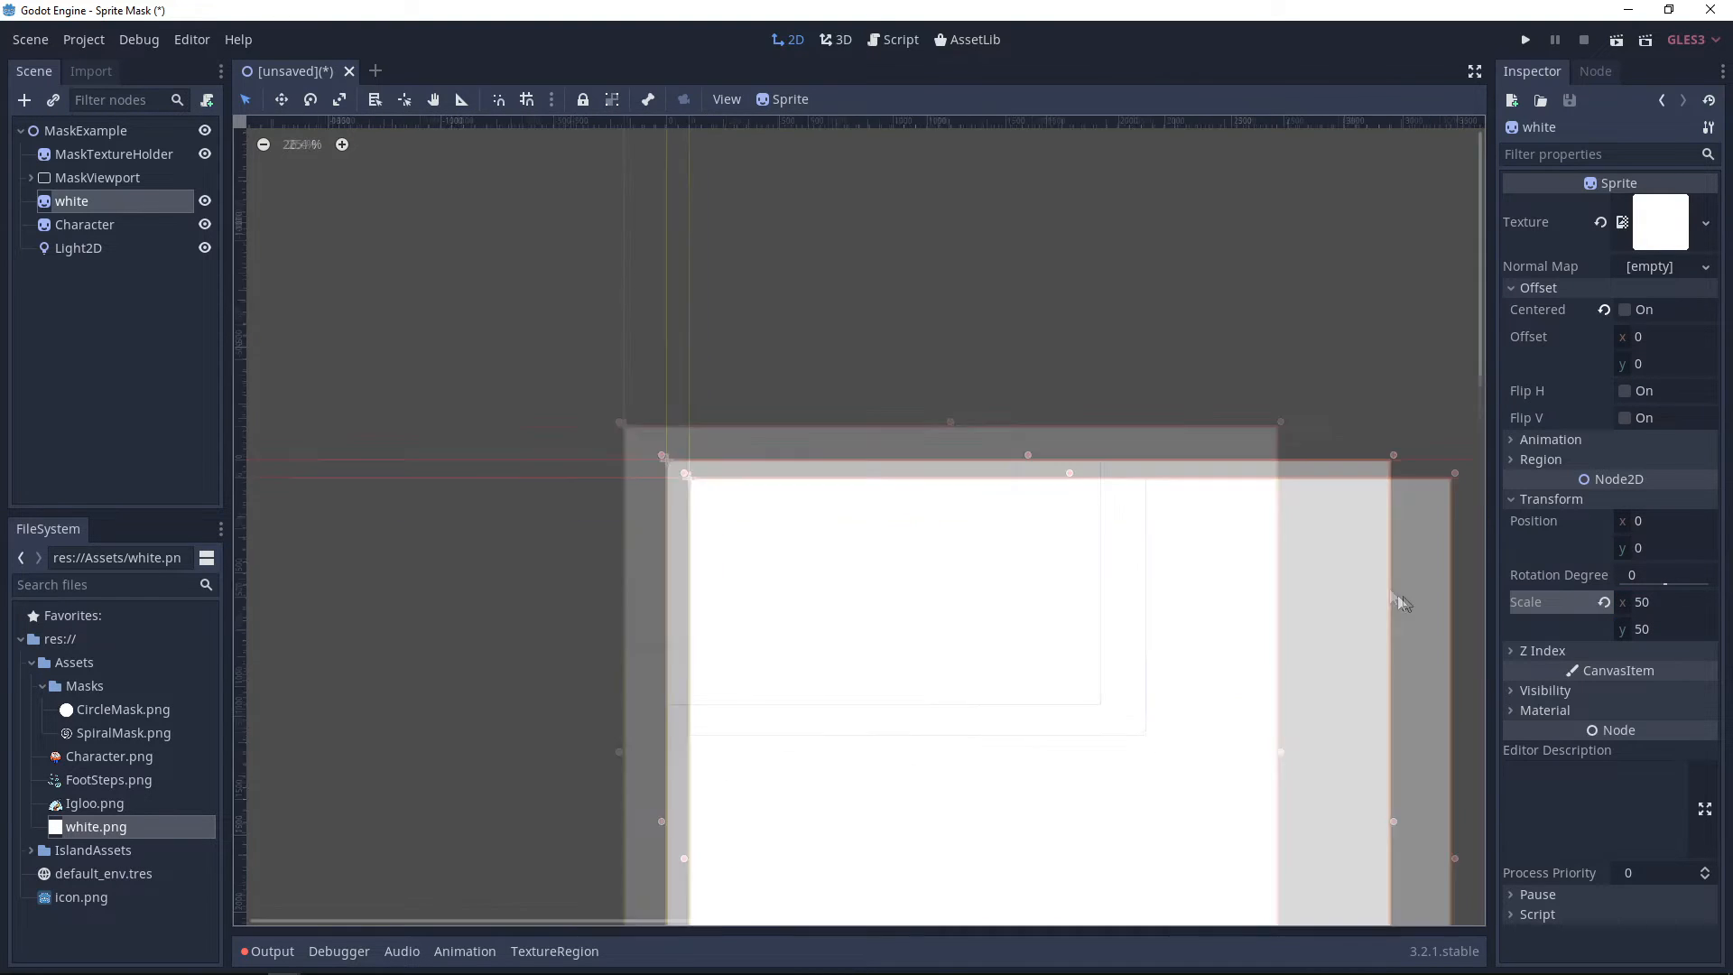
{"action": "middle_click_drag", "start_coordinate": [1397, 600], "coordinate": [1238, 417]}
{"action": "left_click_drag", "start_coordinate": [989, 920], "coordinate": [993, 528]}
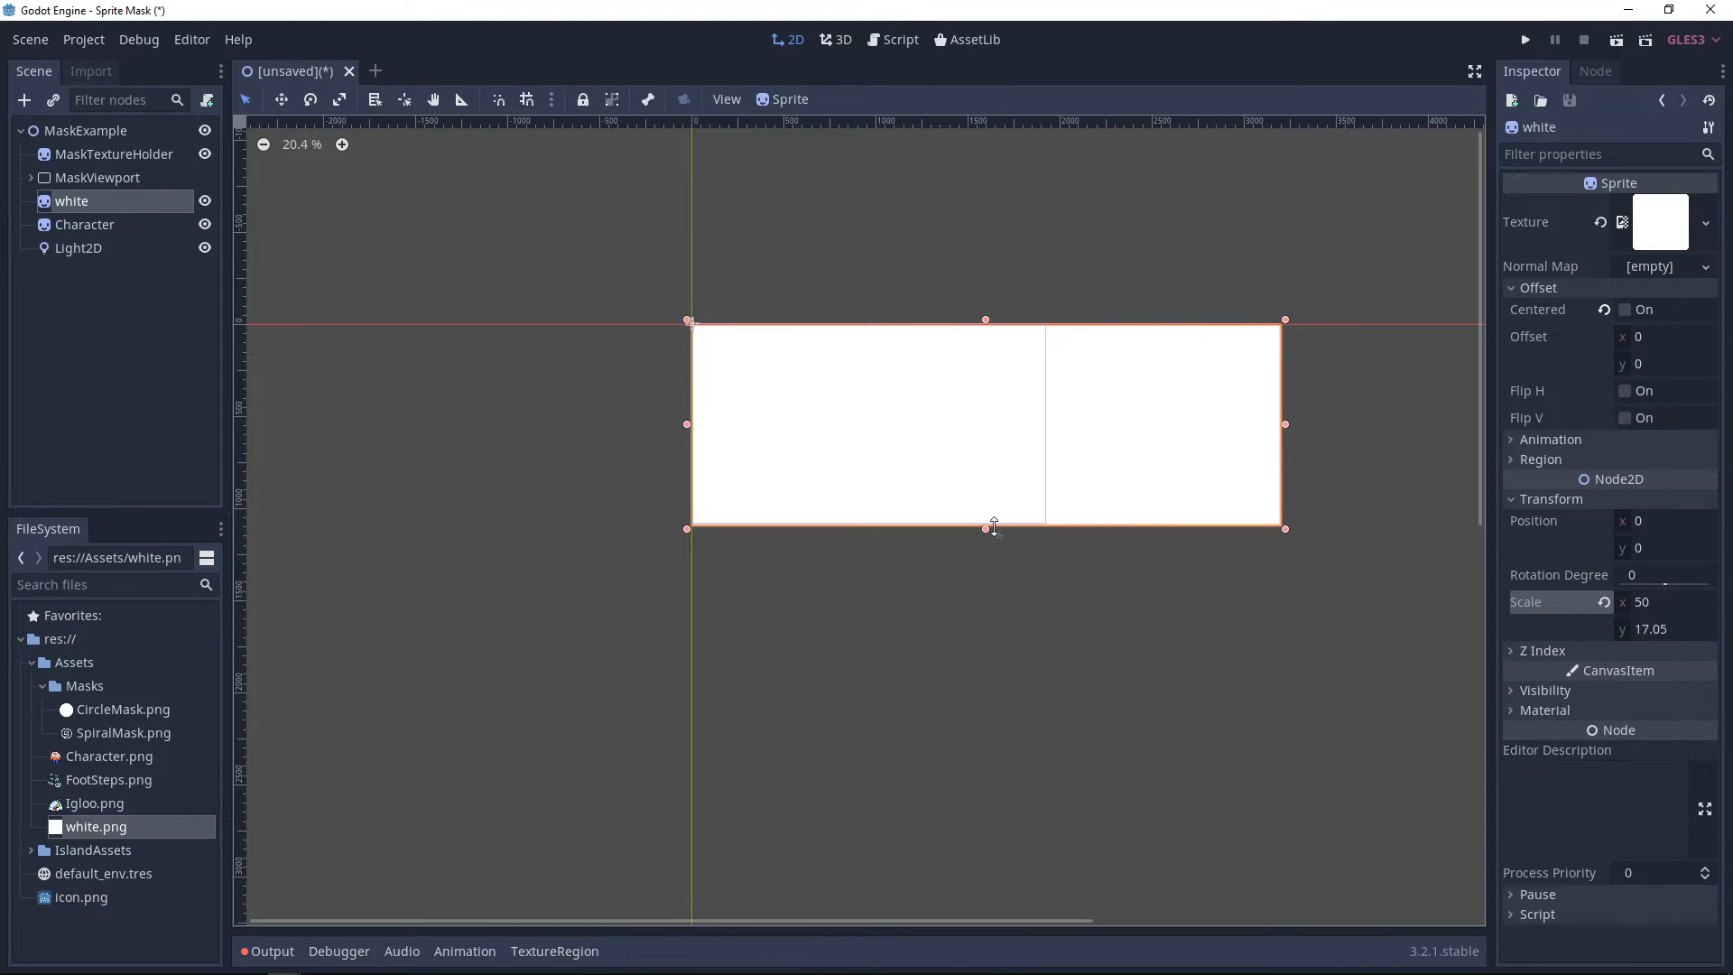
{"action": "left_click_drag", "start_coordinate": [1285, 424], "coordinate": [1052, 426]}
{"action": "left_click", "coordinate": [1655, 603]}
{"action": "type", "text": "230"}
{"action": "left_click_drag", "start_coordinate": [1655, 604], "coordinate": [1453, 626]}
{"action": "type", "text": "30"}
{"action": "key", "text": "Return"}
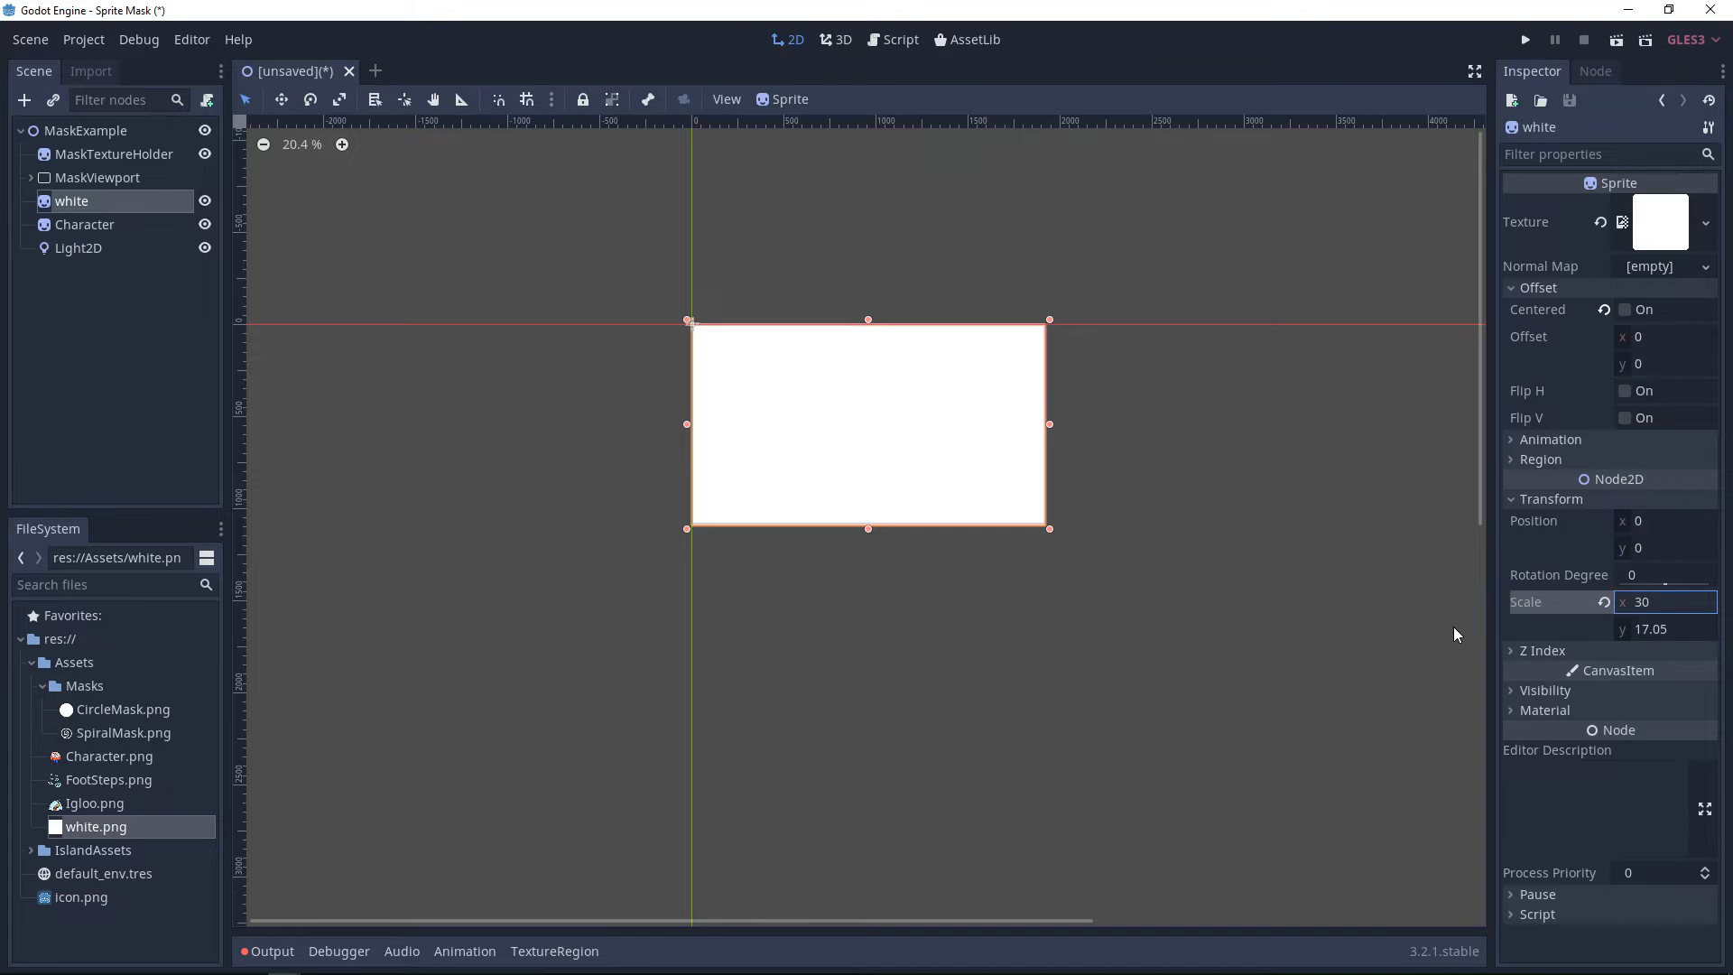
{"action": "left_click", "coordinate": [1659, 633]}
{"action": "type", "text": "17"}
{"action": "key", "text": "Return"}
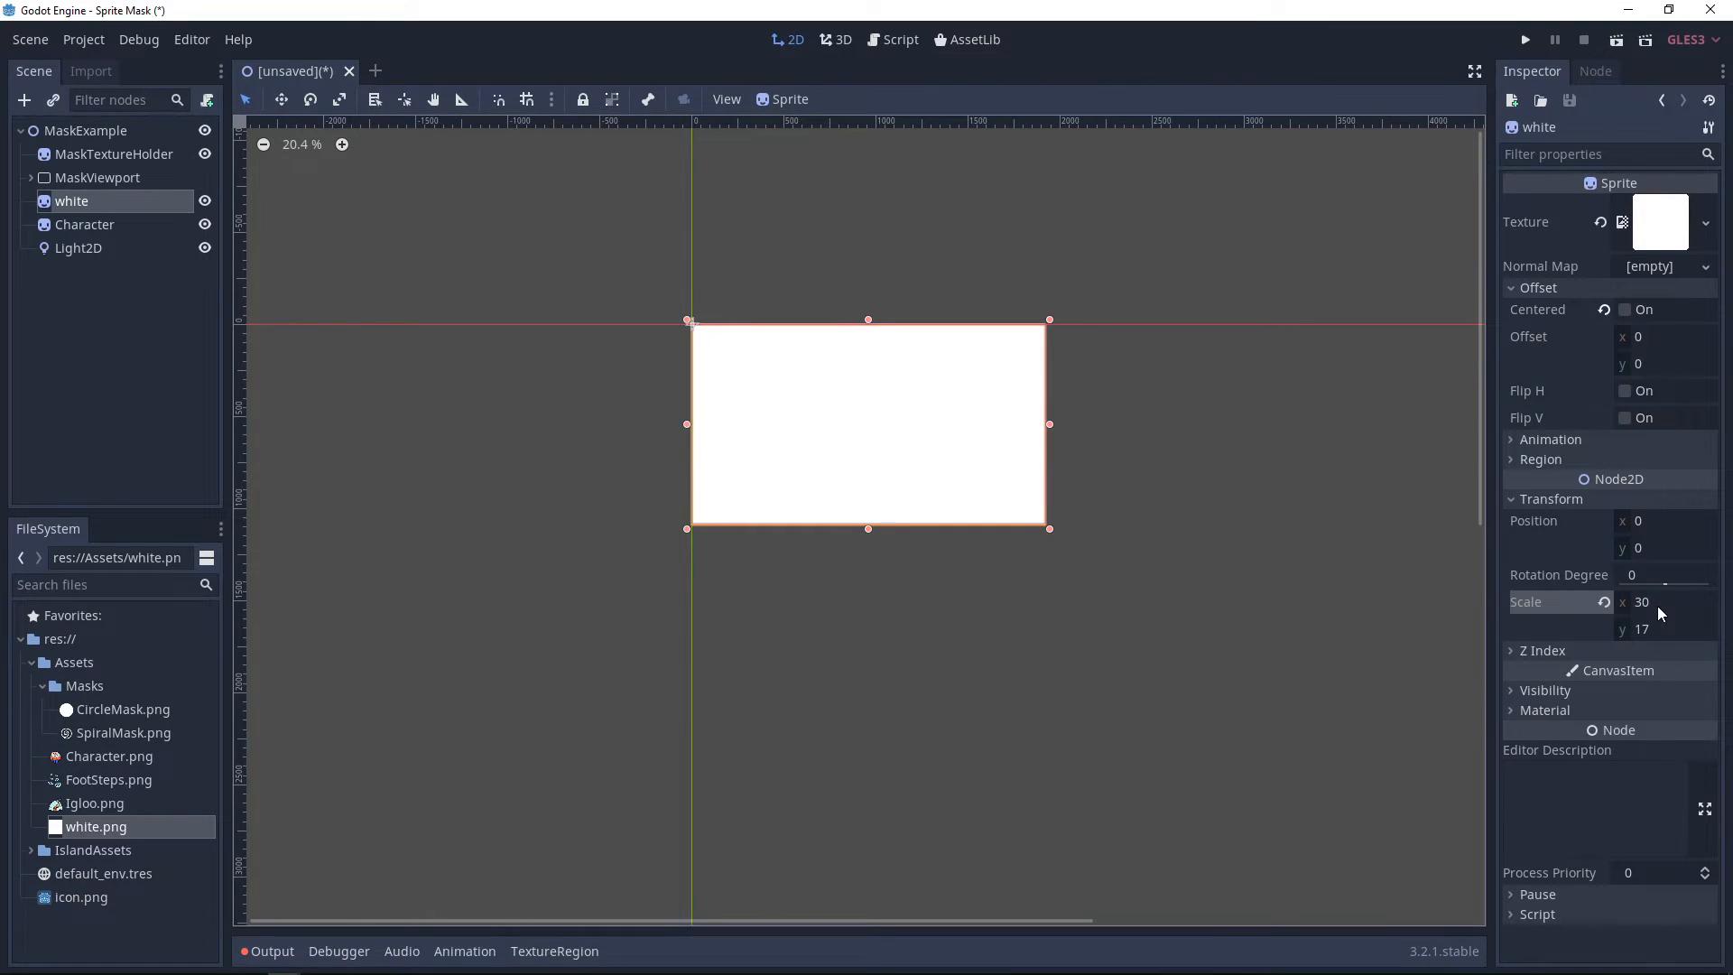
- Rename the white sprite to BackGround and reveal its visibility properties
{"action": "double_click", "coordinate": [90, 201]}
{"action": "type", "text": "BackGround"}
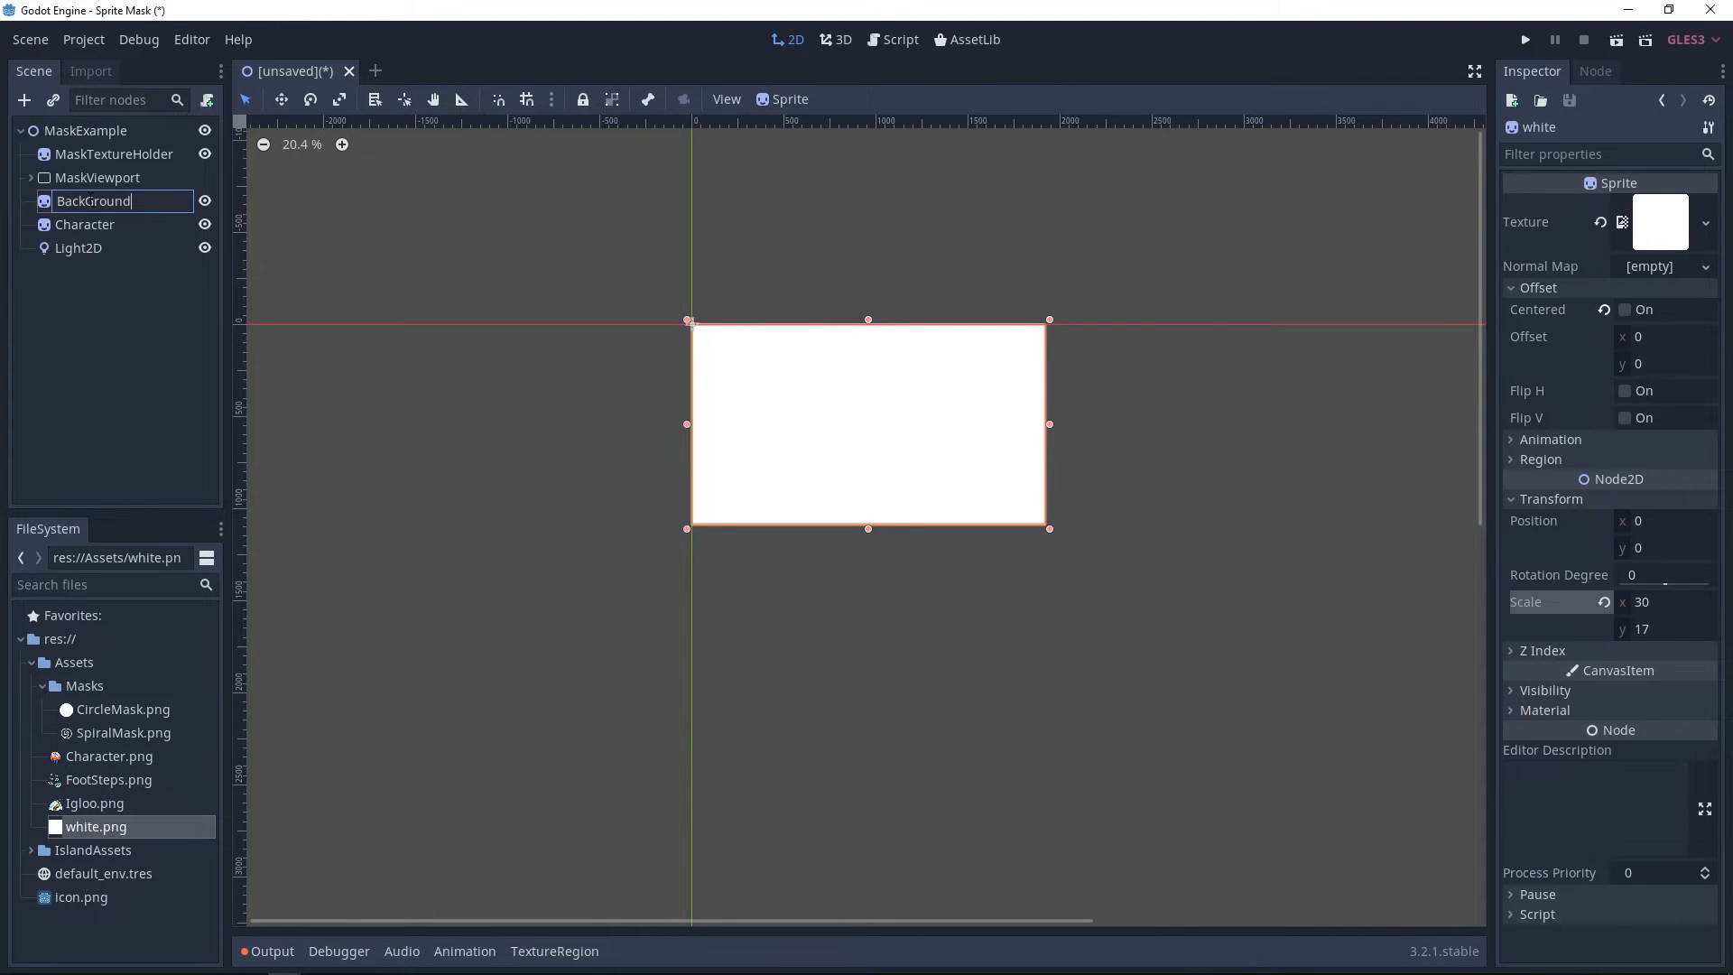
{"action": "key", "text": "Return"}
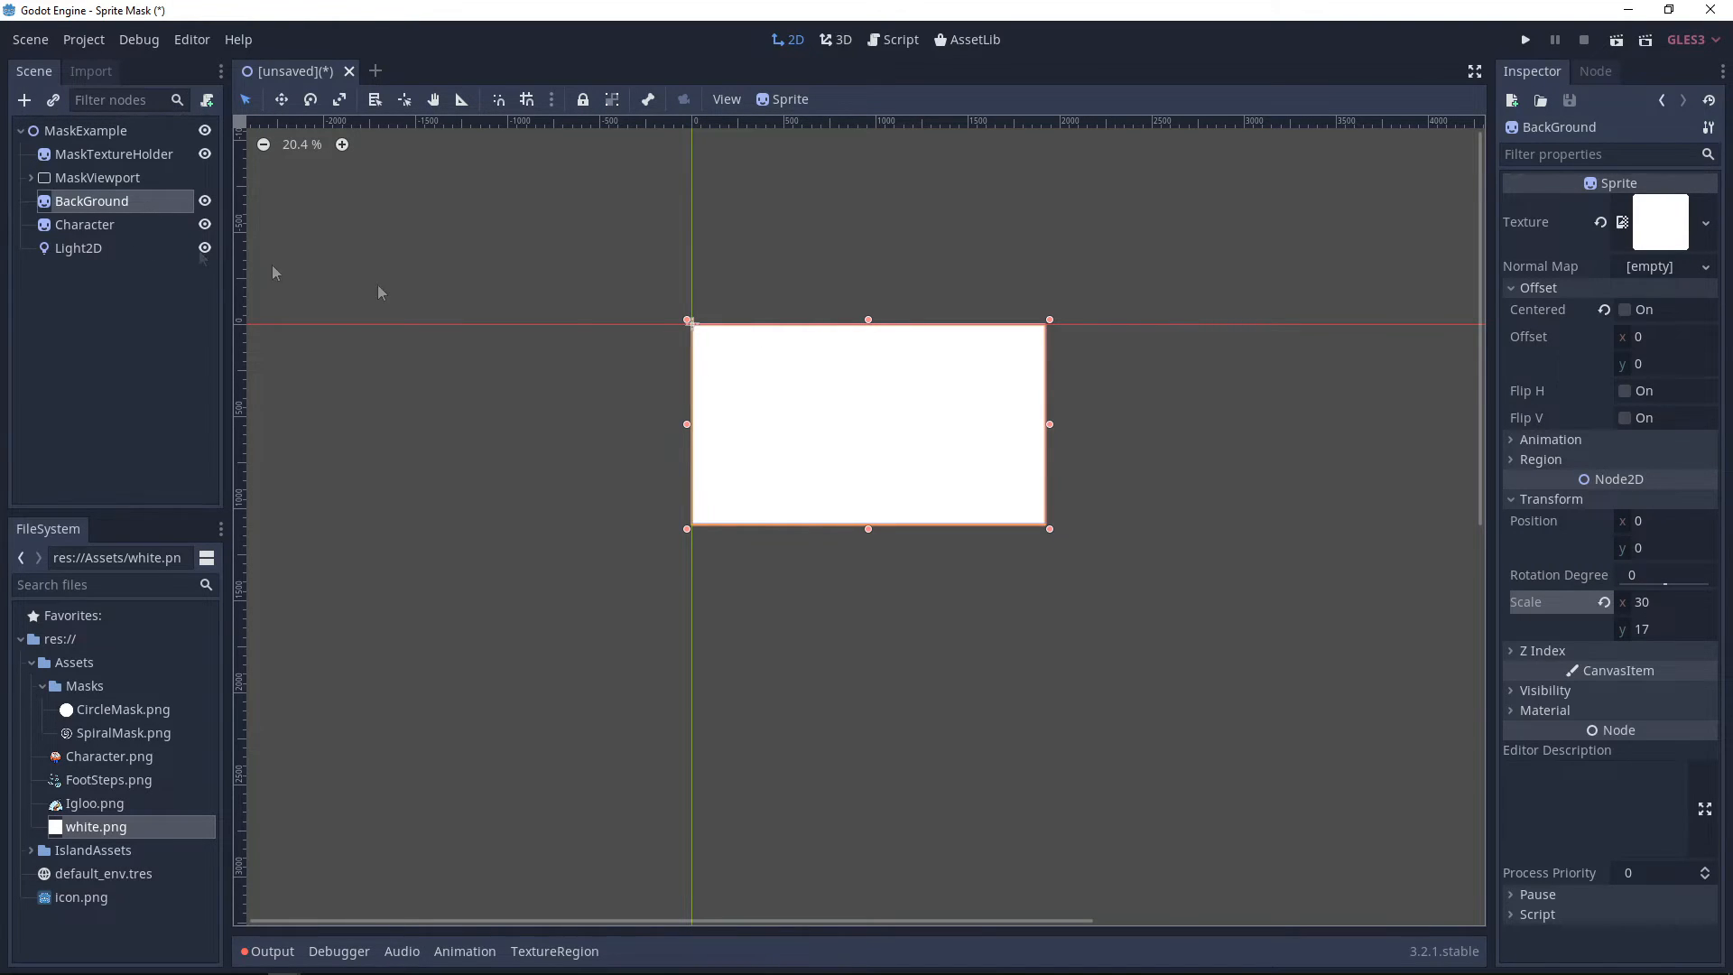
{"action": "left_click", "coordinate": [1564, 692]}
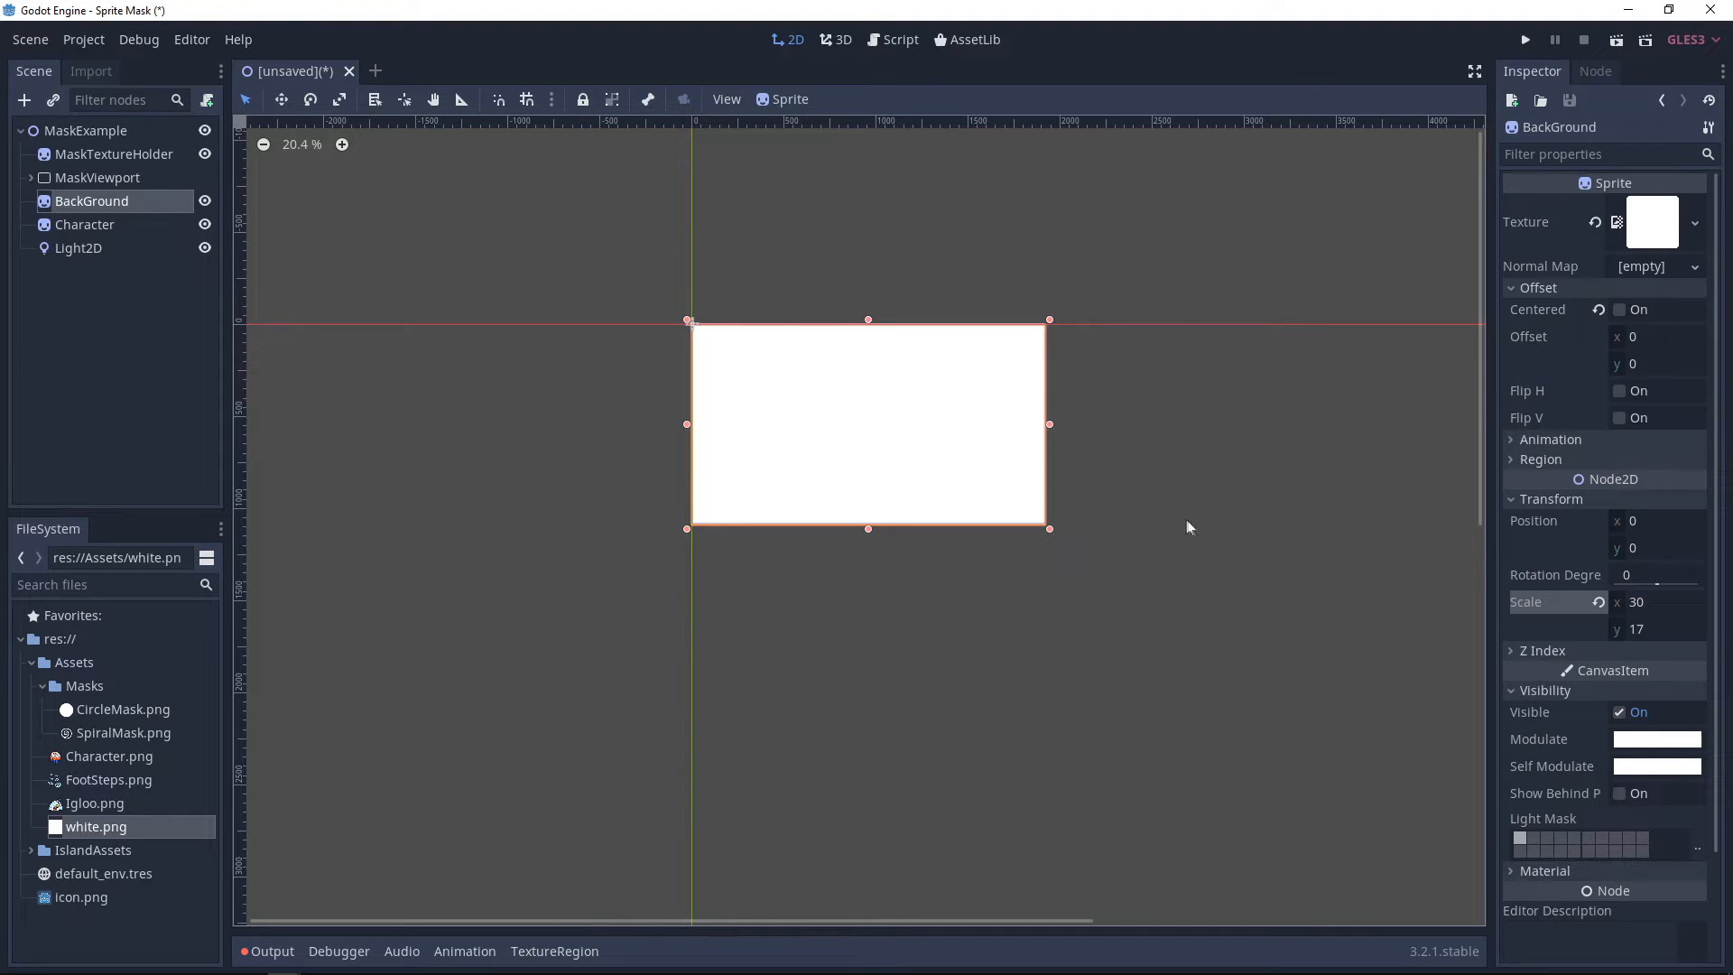
- Attach a new GDScript named MousePosition.gd to the Mask sprite inside MaskViewport
{"action": "left_click", "coordinate": [31, 177]}
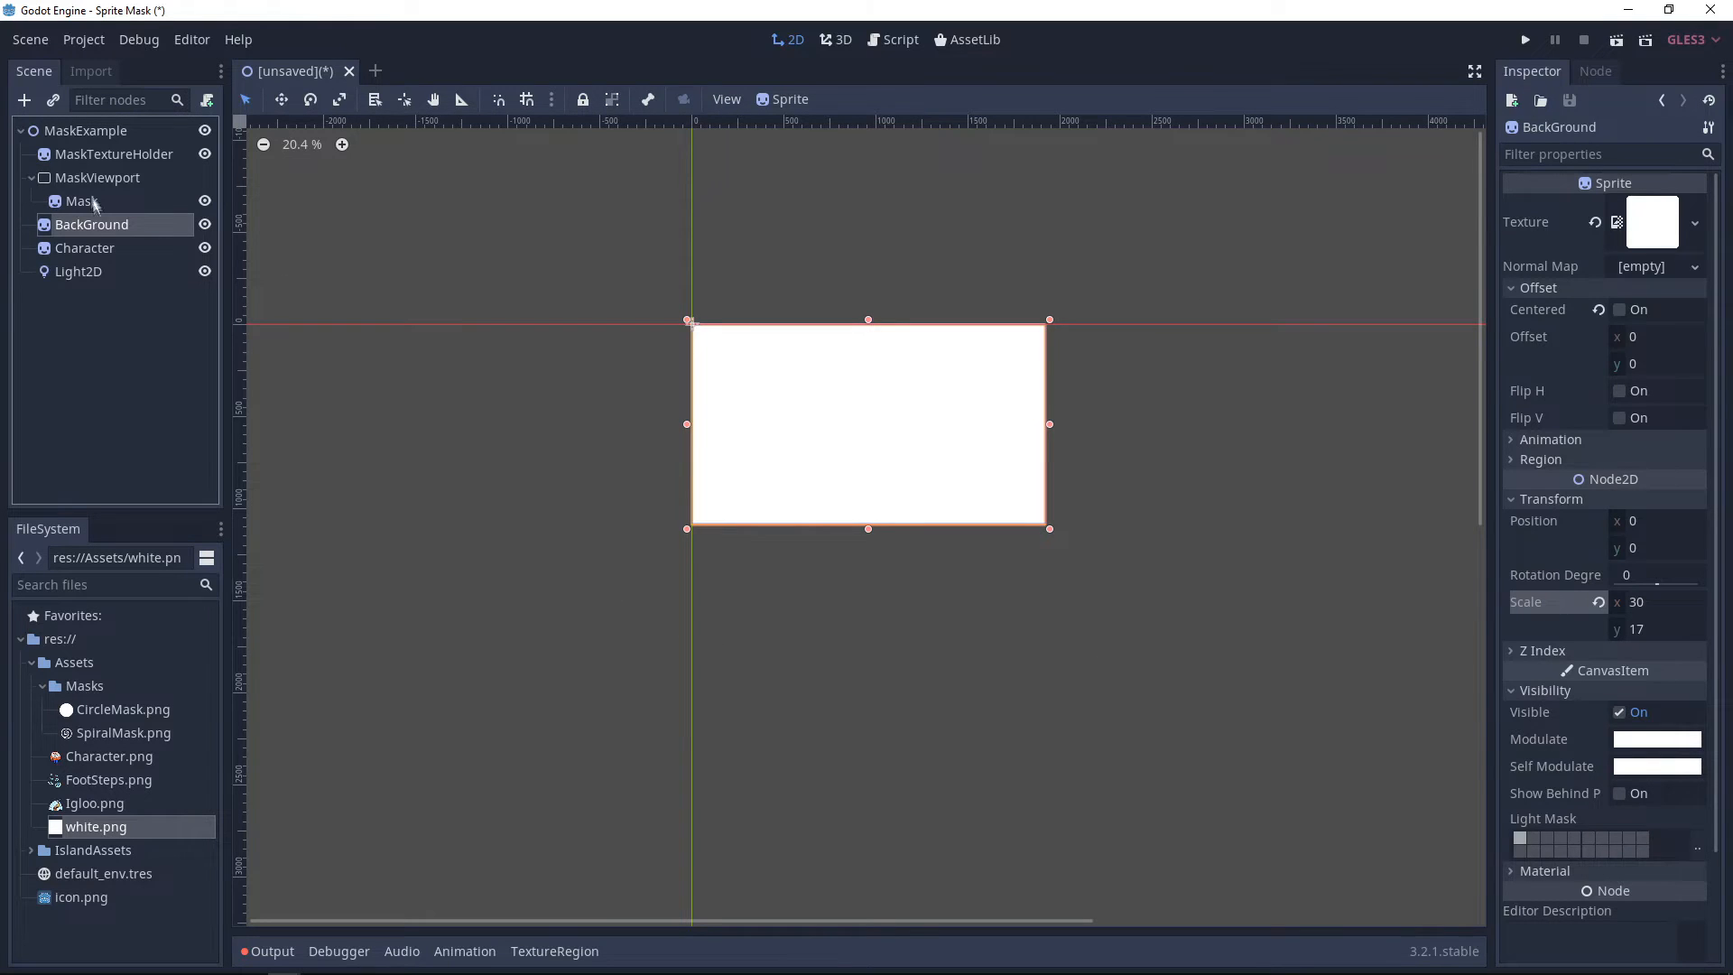
{"action": "left_click", "coordinate": [83, 206]}
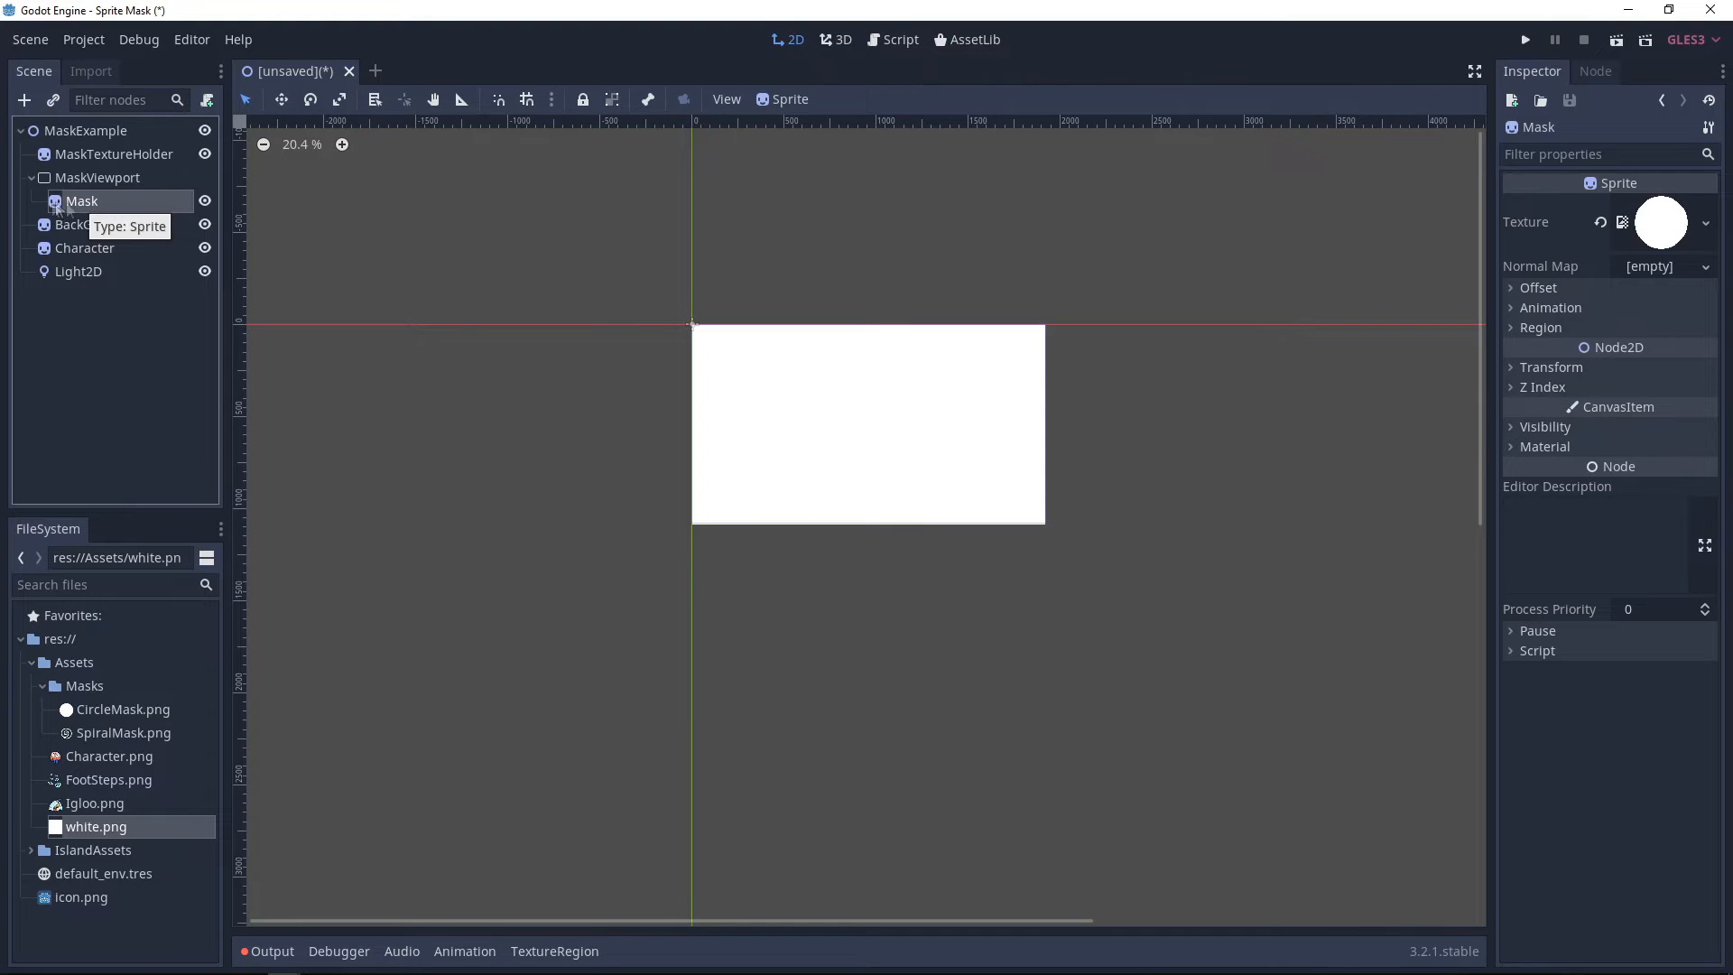
{"action": "left_click", "coordinate": [207, 99]}
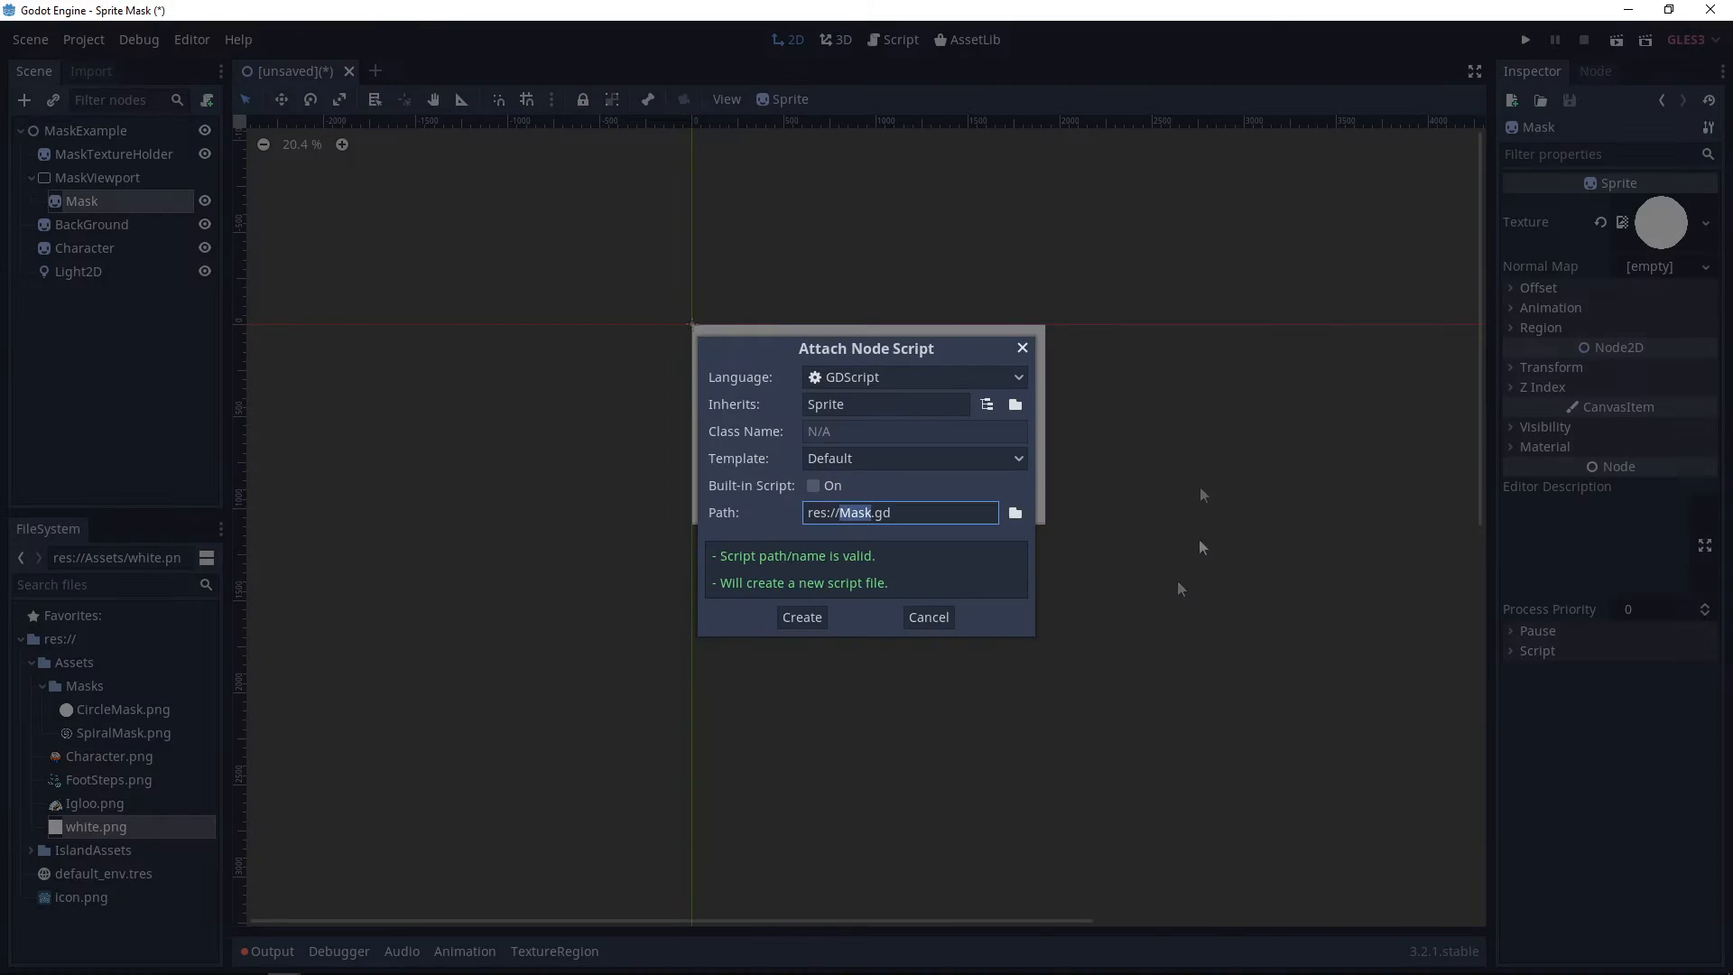
{"action": "type", "text": "MousePosition"}
{"action": "left_click", "coordinate": [801, 617]}
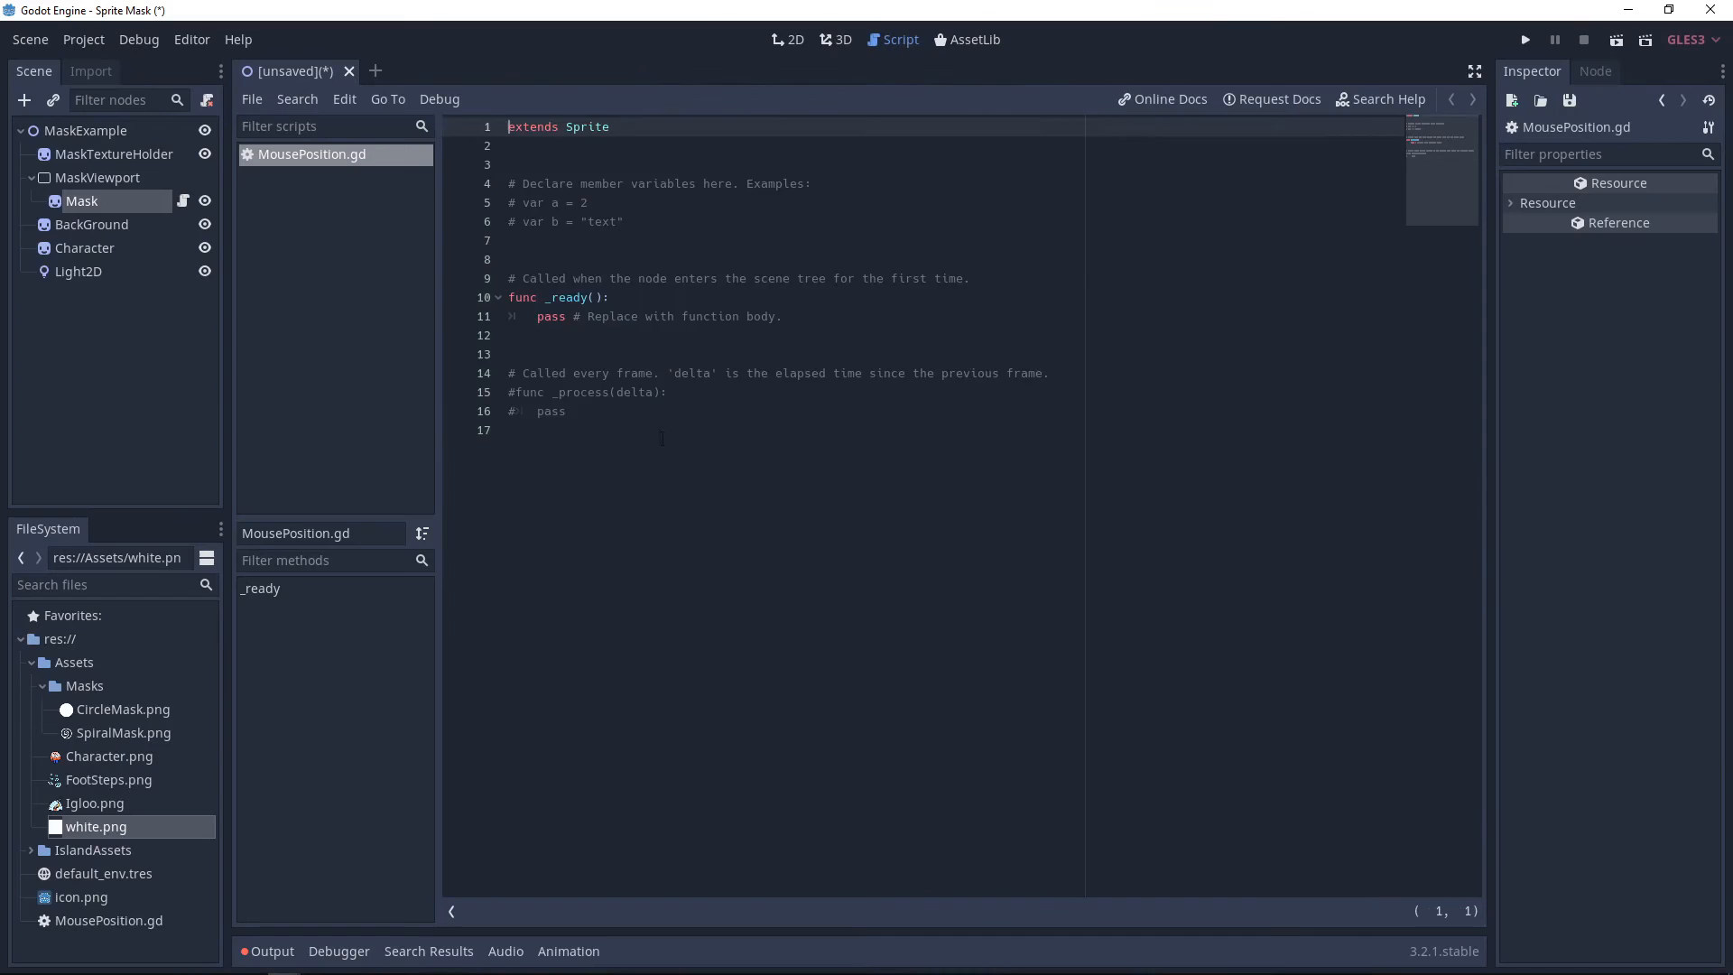
- Replace the template code below "extends Sprite" with the function header "func _process(delta):"
{"action": "left_click_drag", "start_coordinate": [662, 438], "coordinate": [397, 180]}
{"action": "key", "text": "BackSpace"}
{"action": "type", "text": "func "}
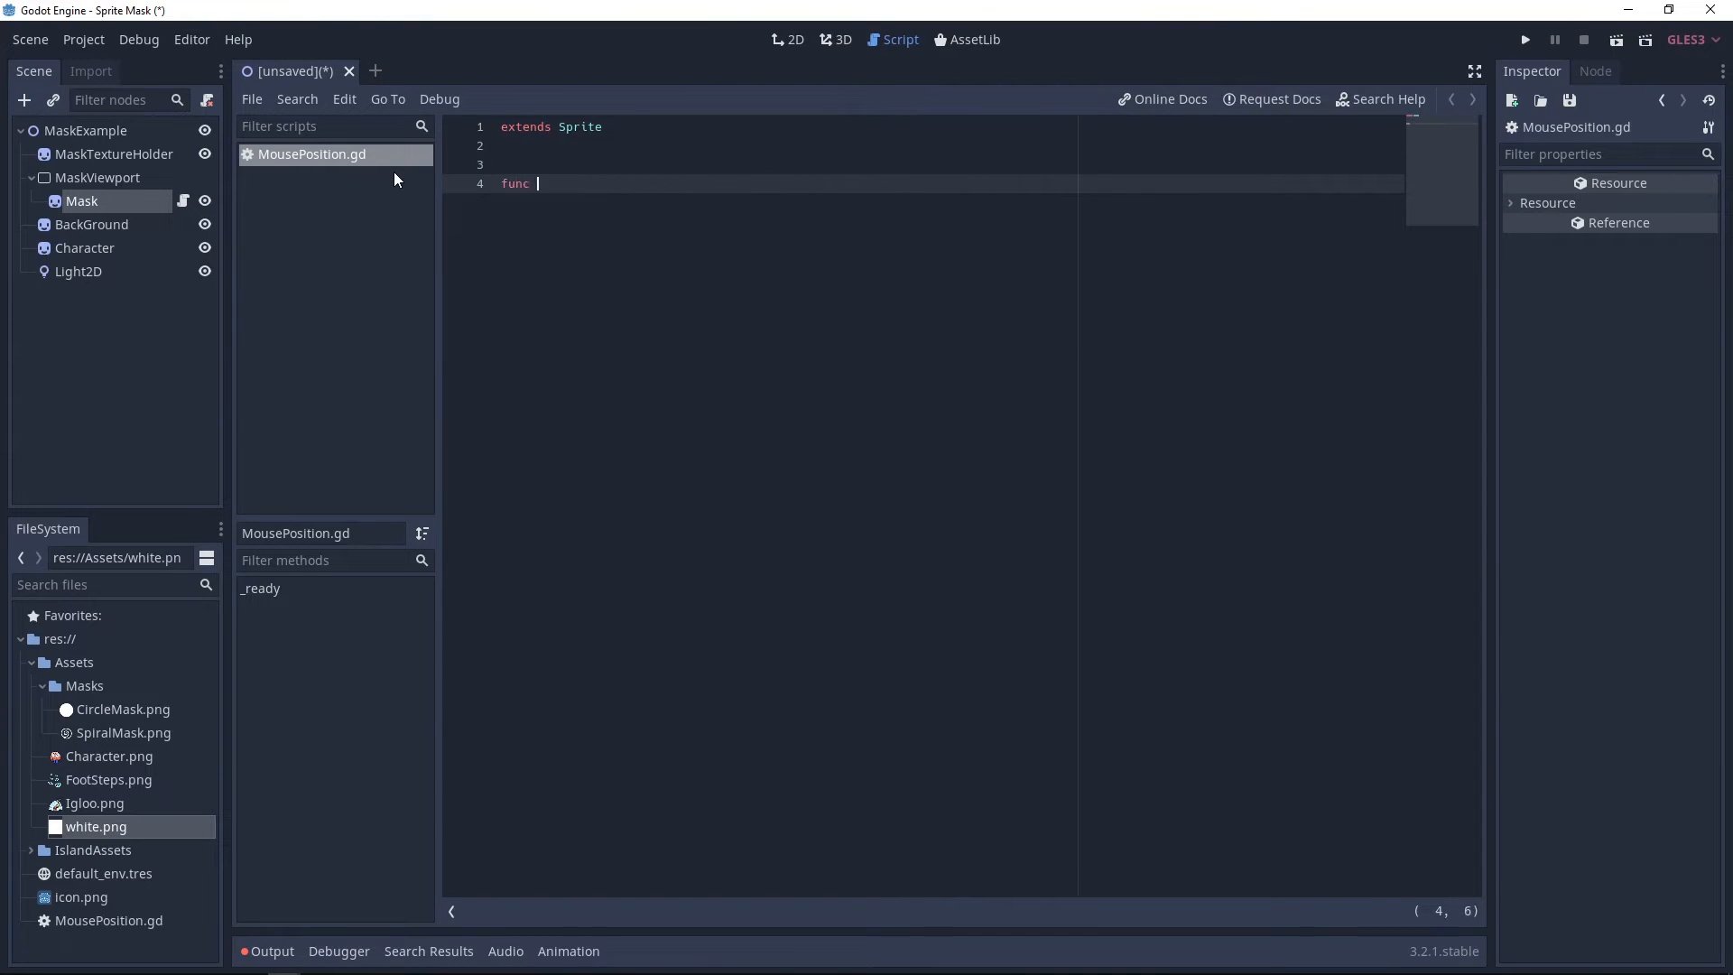
{"action": "type", "text": "_por"}
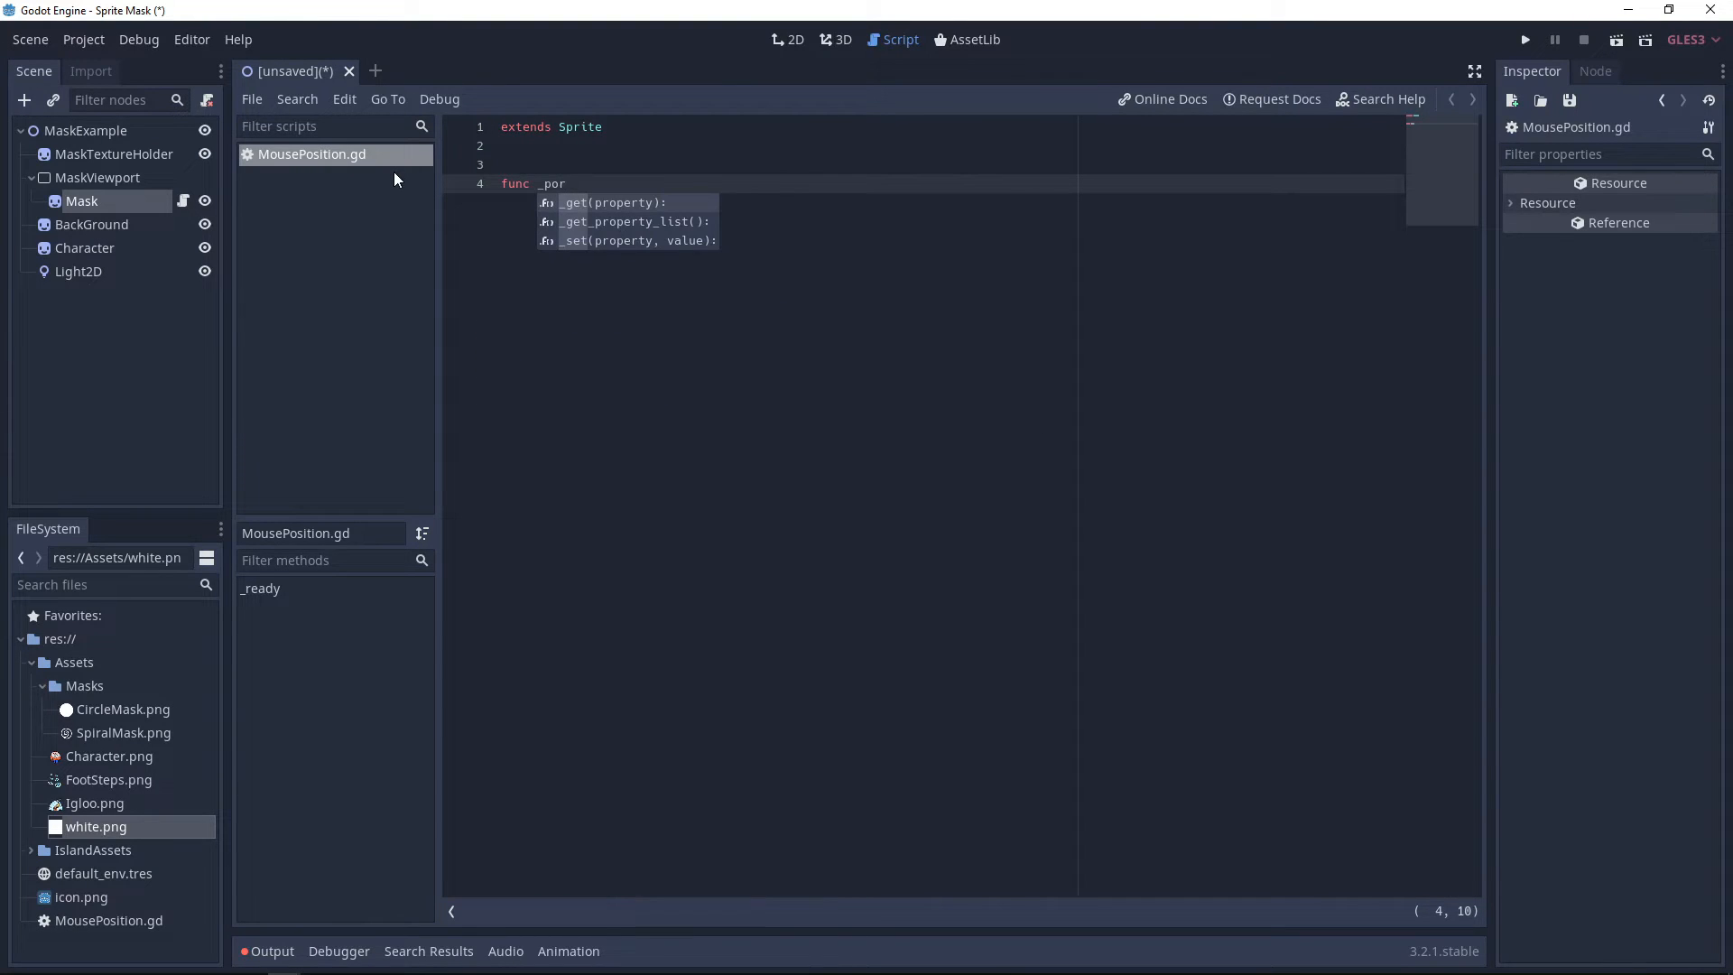
{"action": "key", "text": "BackSpace"}
{"action": "key", "text": "BackSpace"}
{"action": "type", "text": "rocess(delta):"}
{"action": "key", "text": "Return"}
{"action": "key", "text": "Return"}
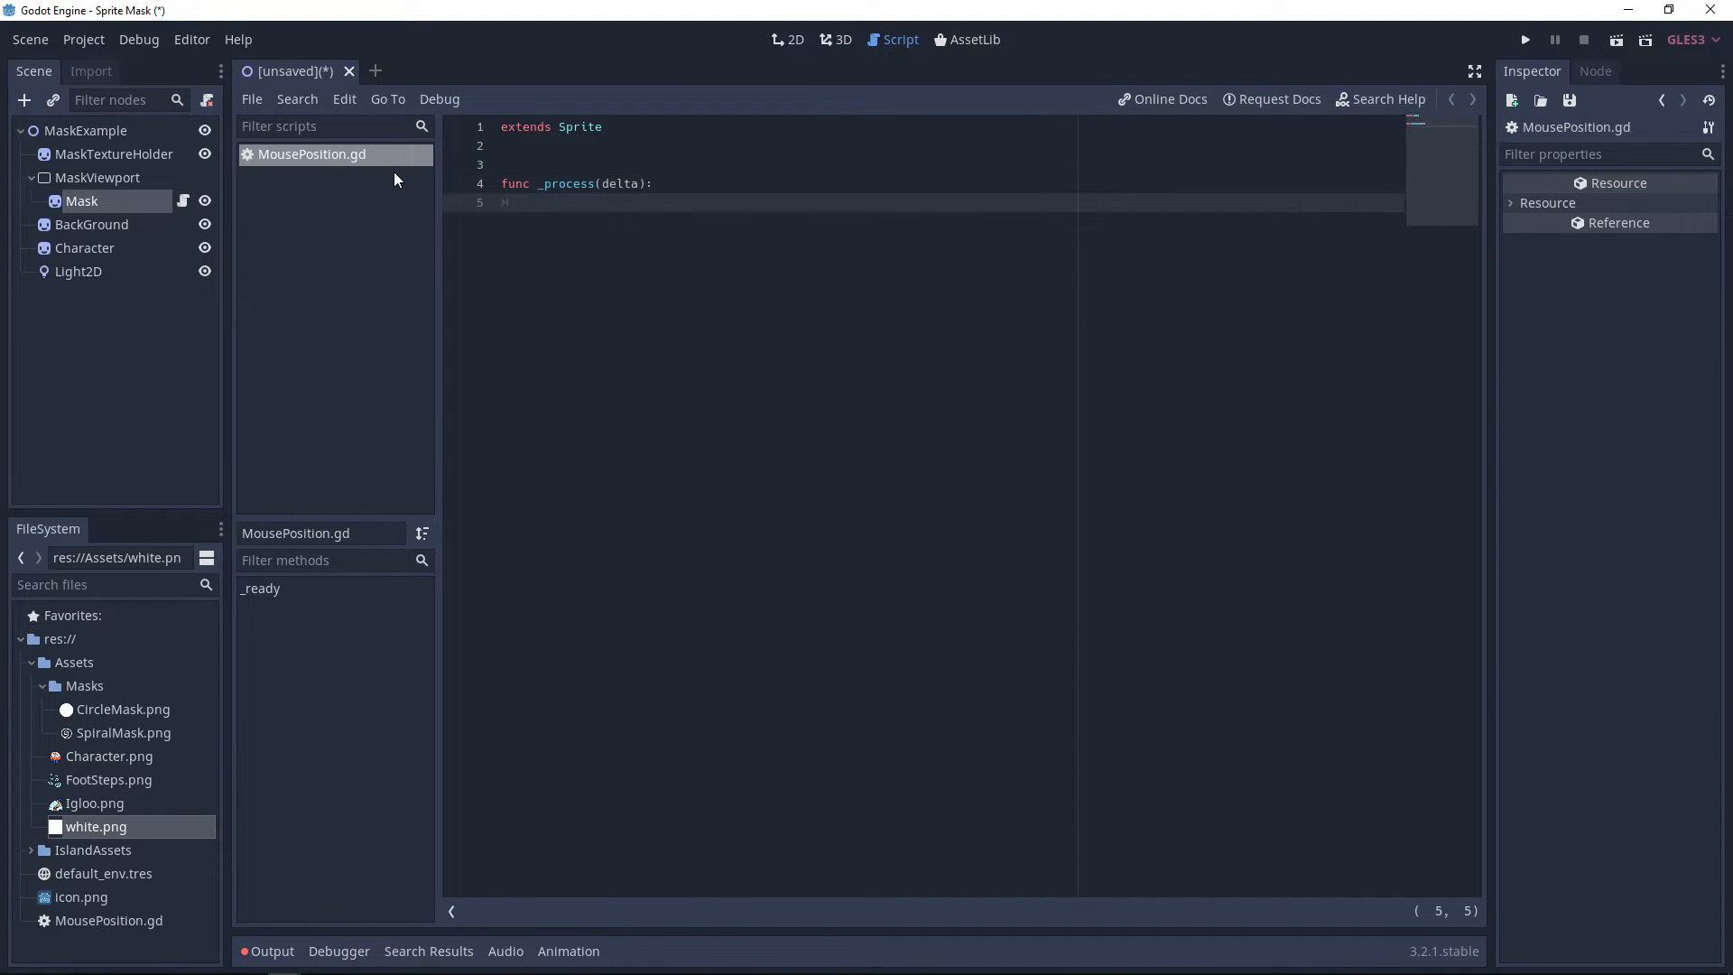
- Make _process assign get_global_mouse_position() to position
{"action": "type", "text": "posi"}
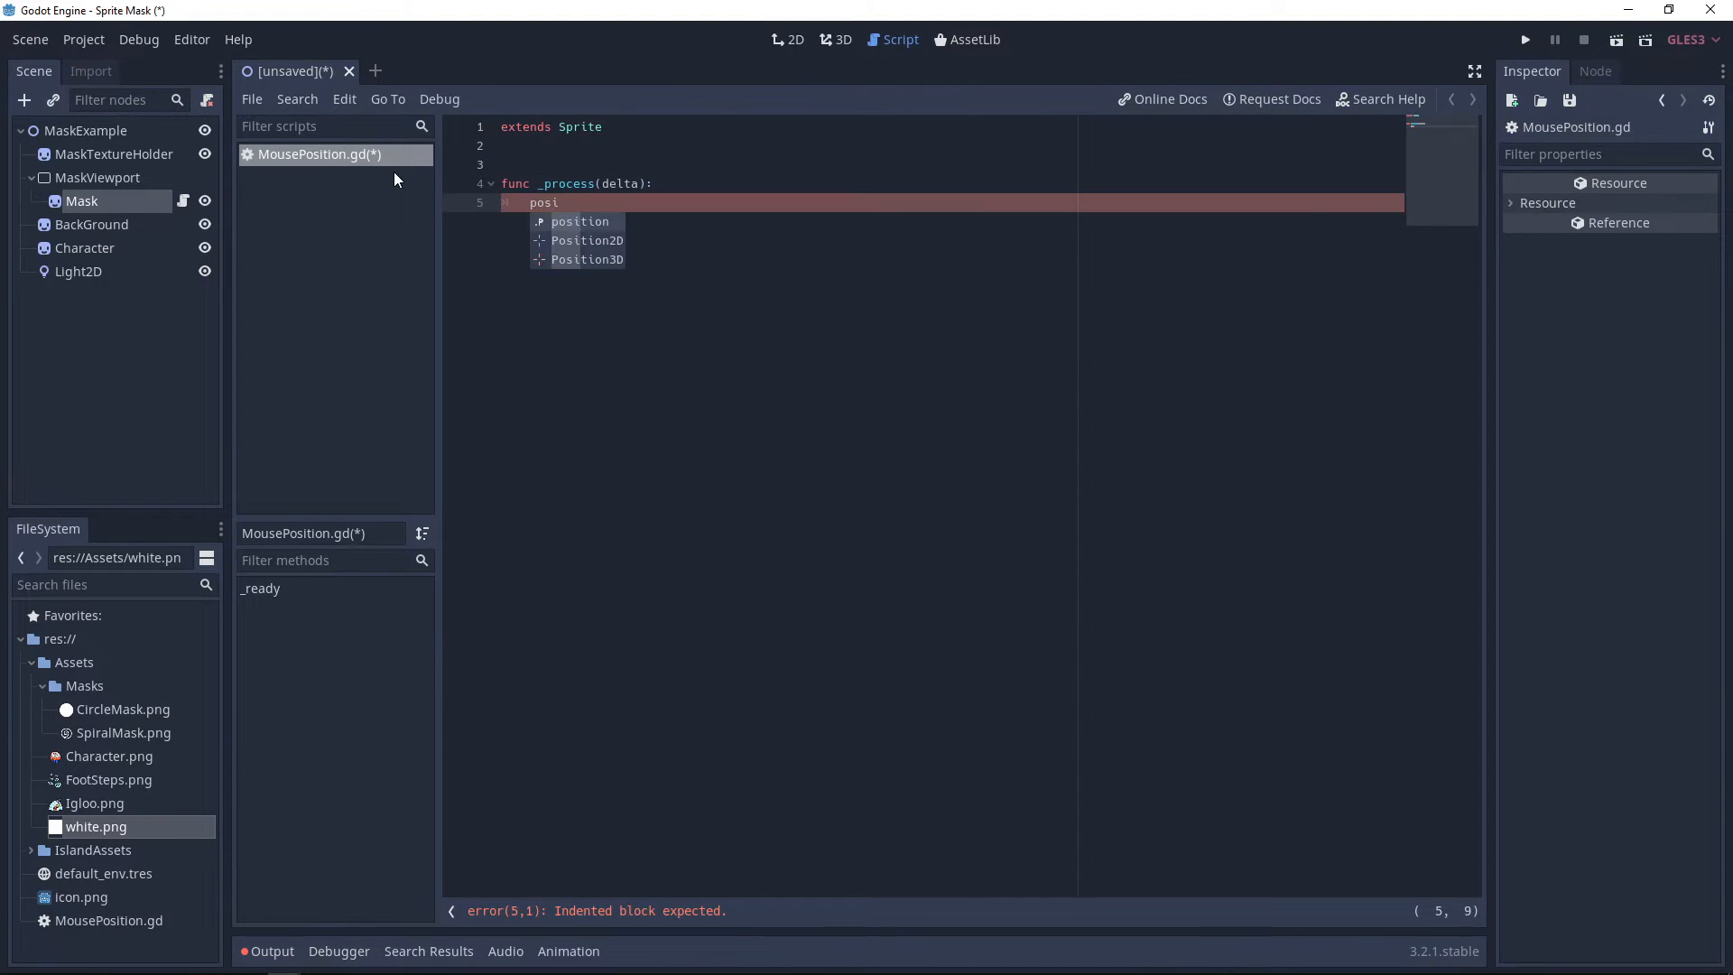
{"action": "type", "text": "tion = get_"}
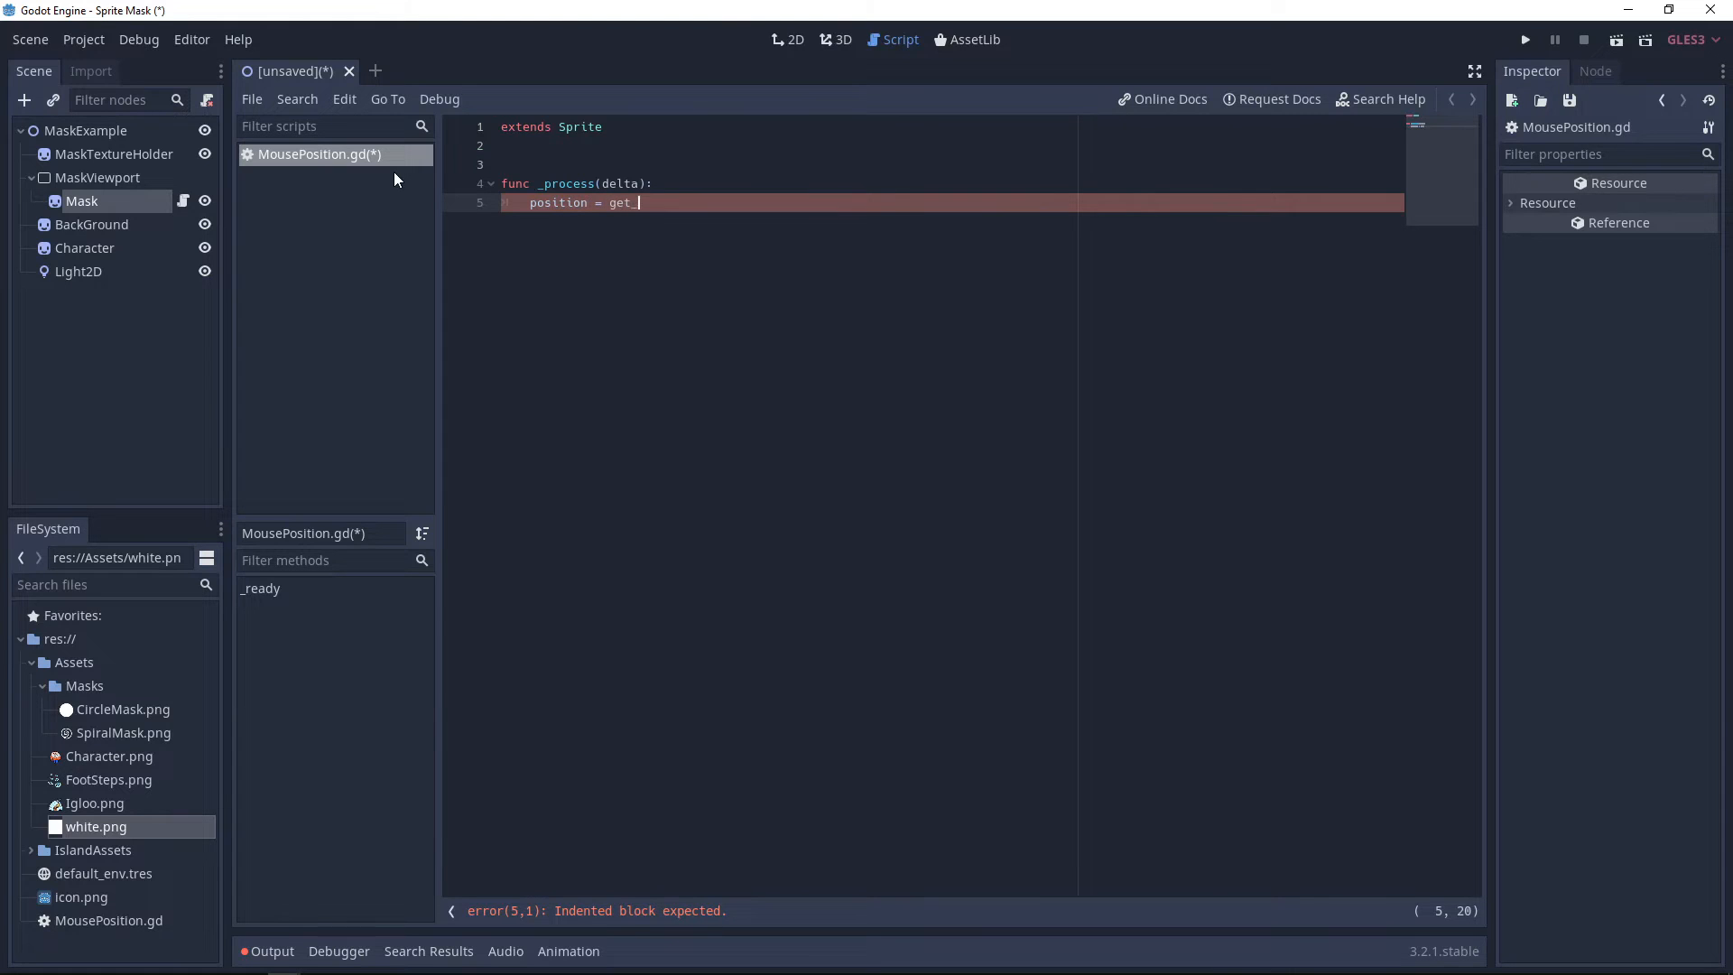
{"action": "type", "text": "global_m"}
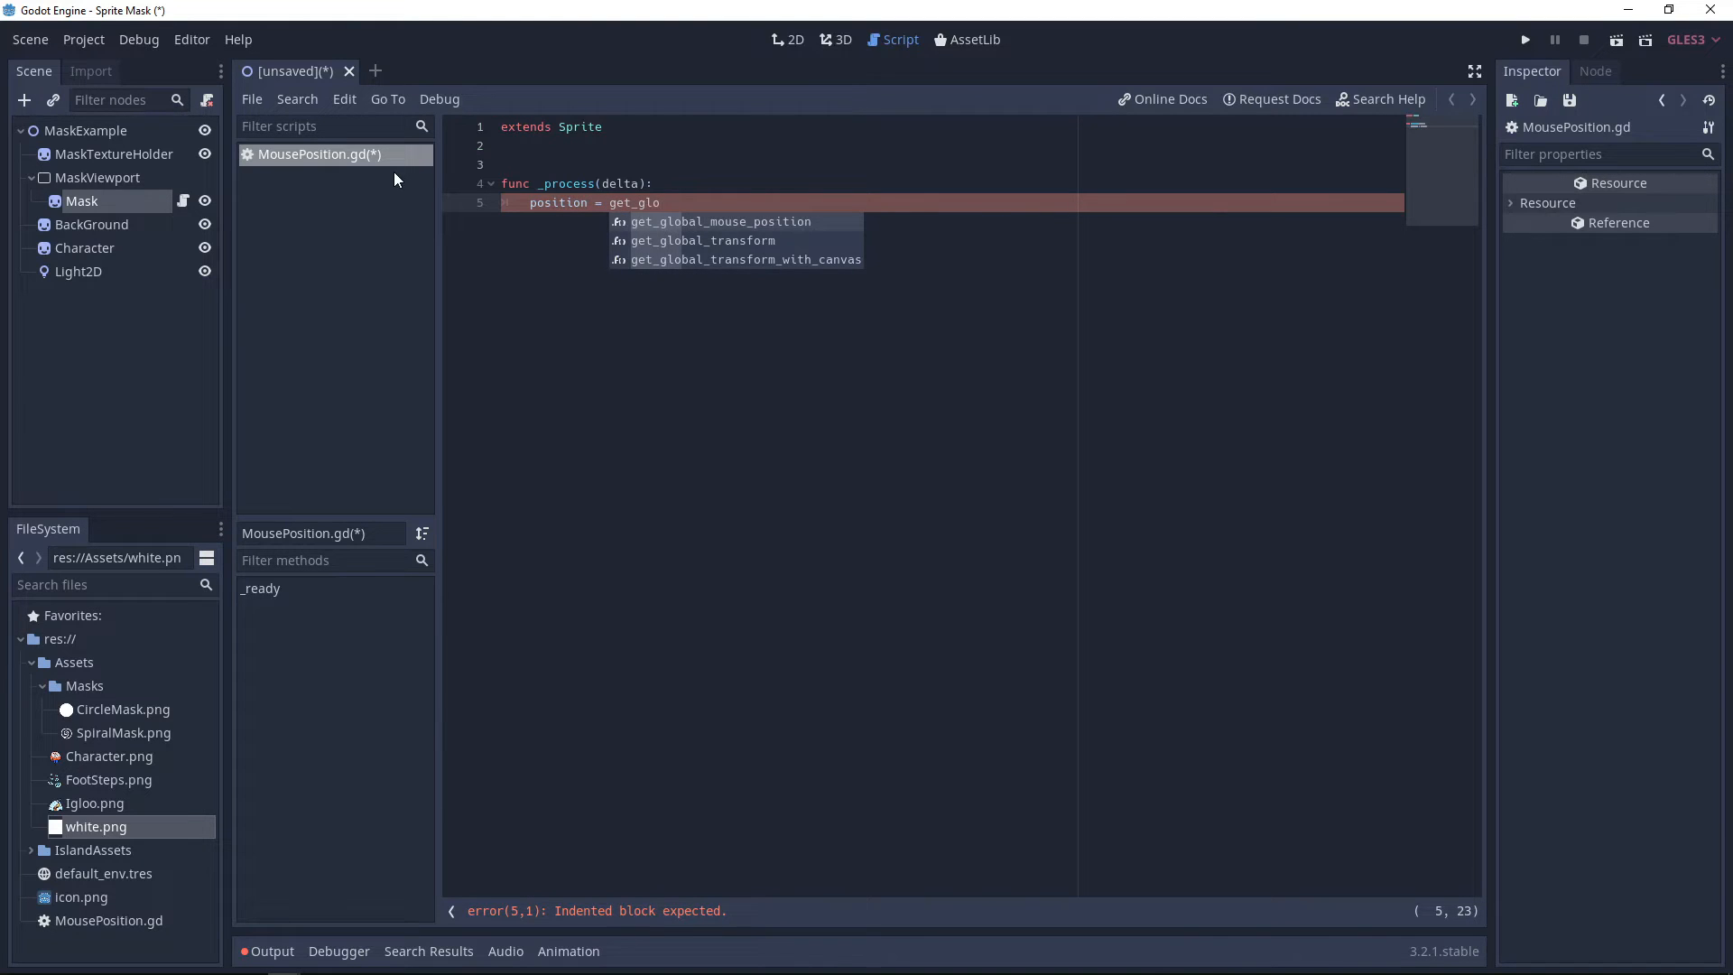
{"action": "key", "text": "Return"}
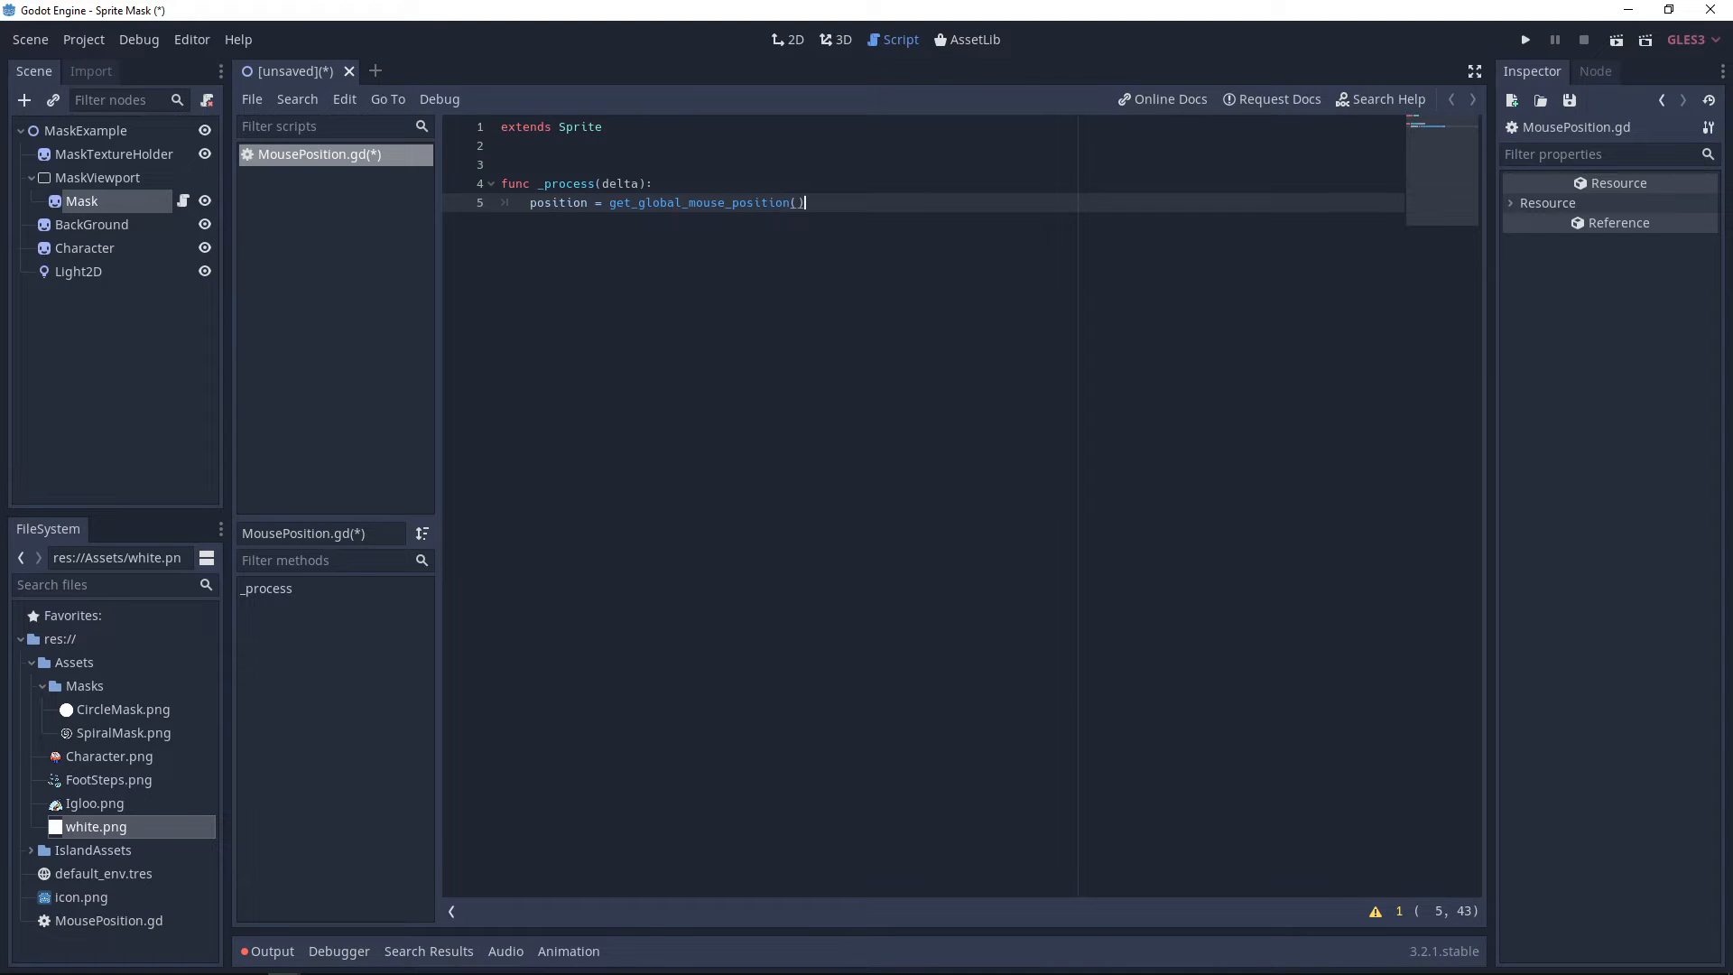
- Return to the 2D view and save the scene as MaskExample.tscn
{"action": "left_click", "coordinate": [788, 40]}
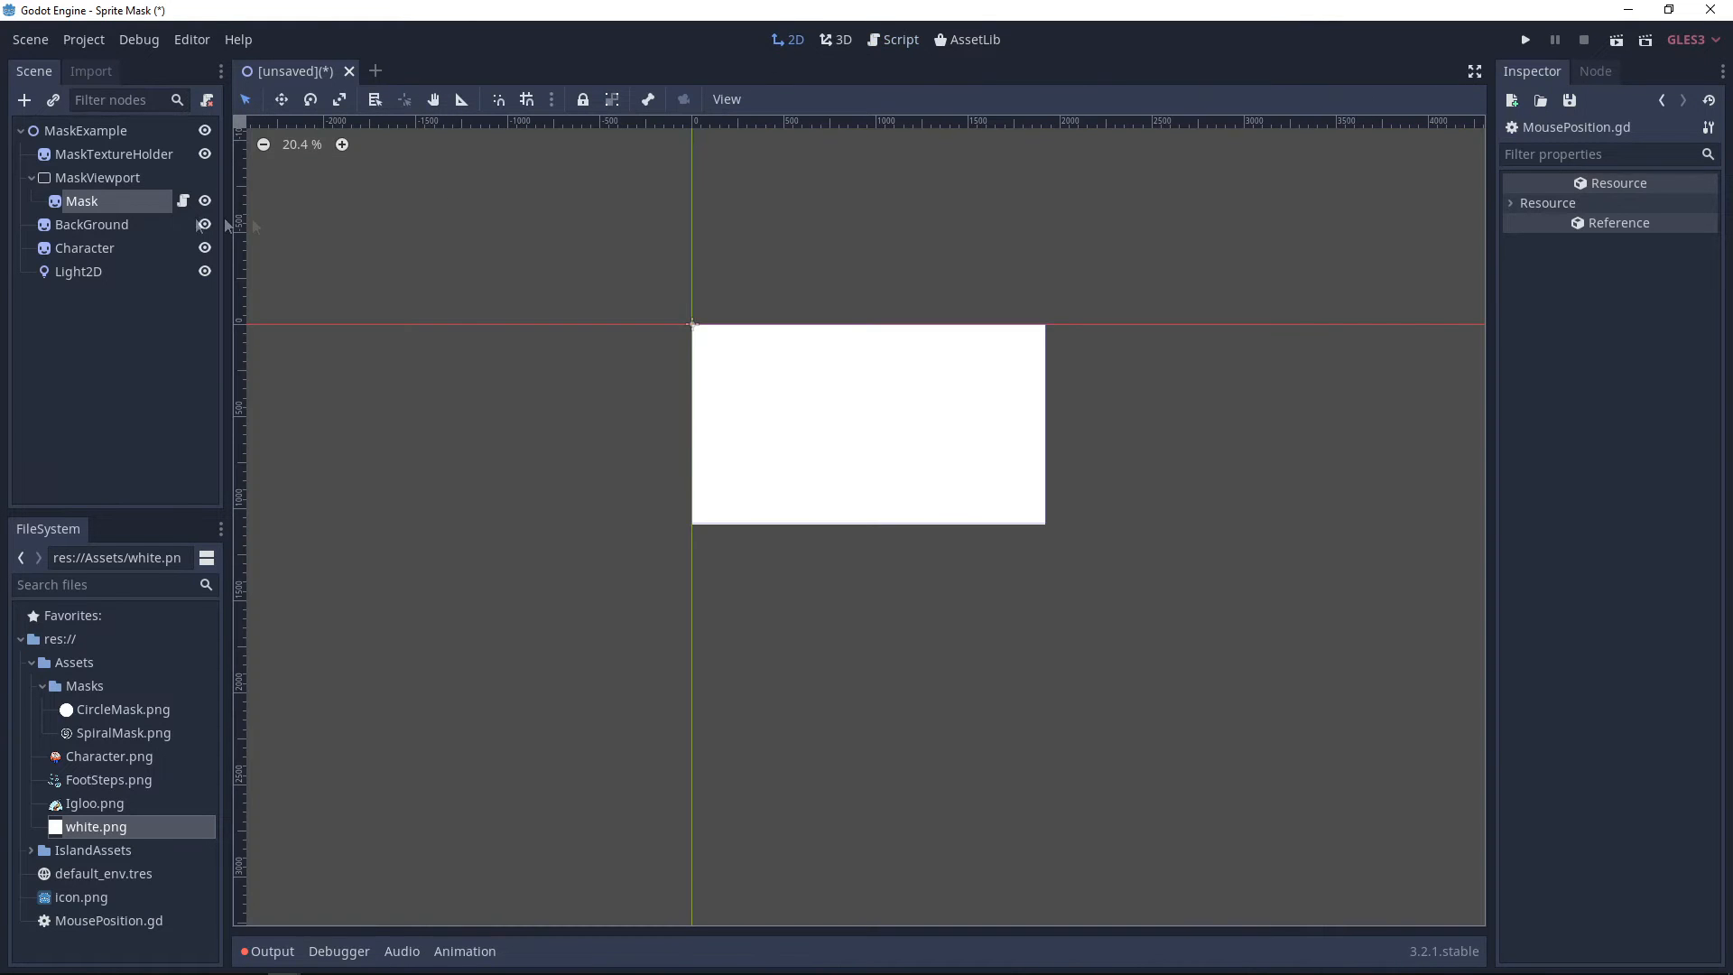
{"action": "key", "text": "ctrl+s"}
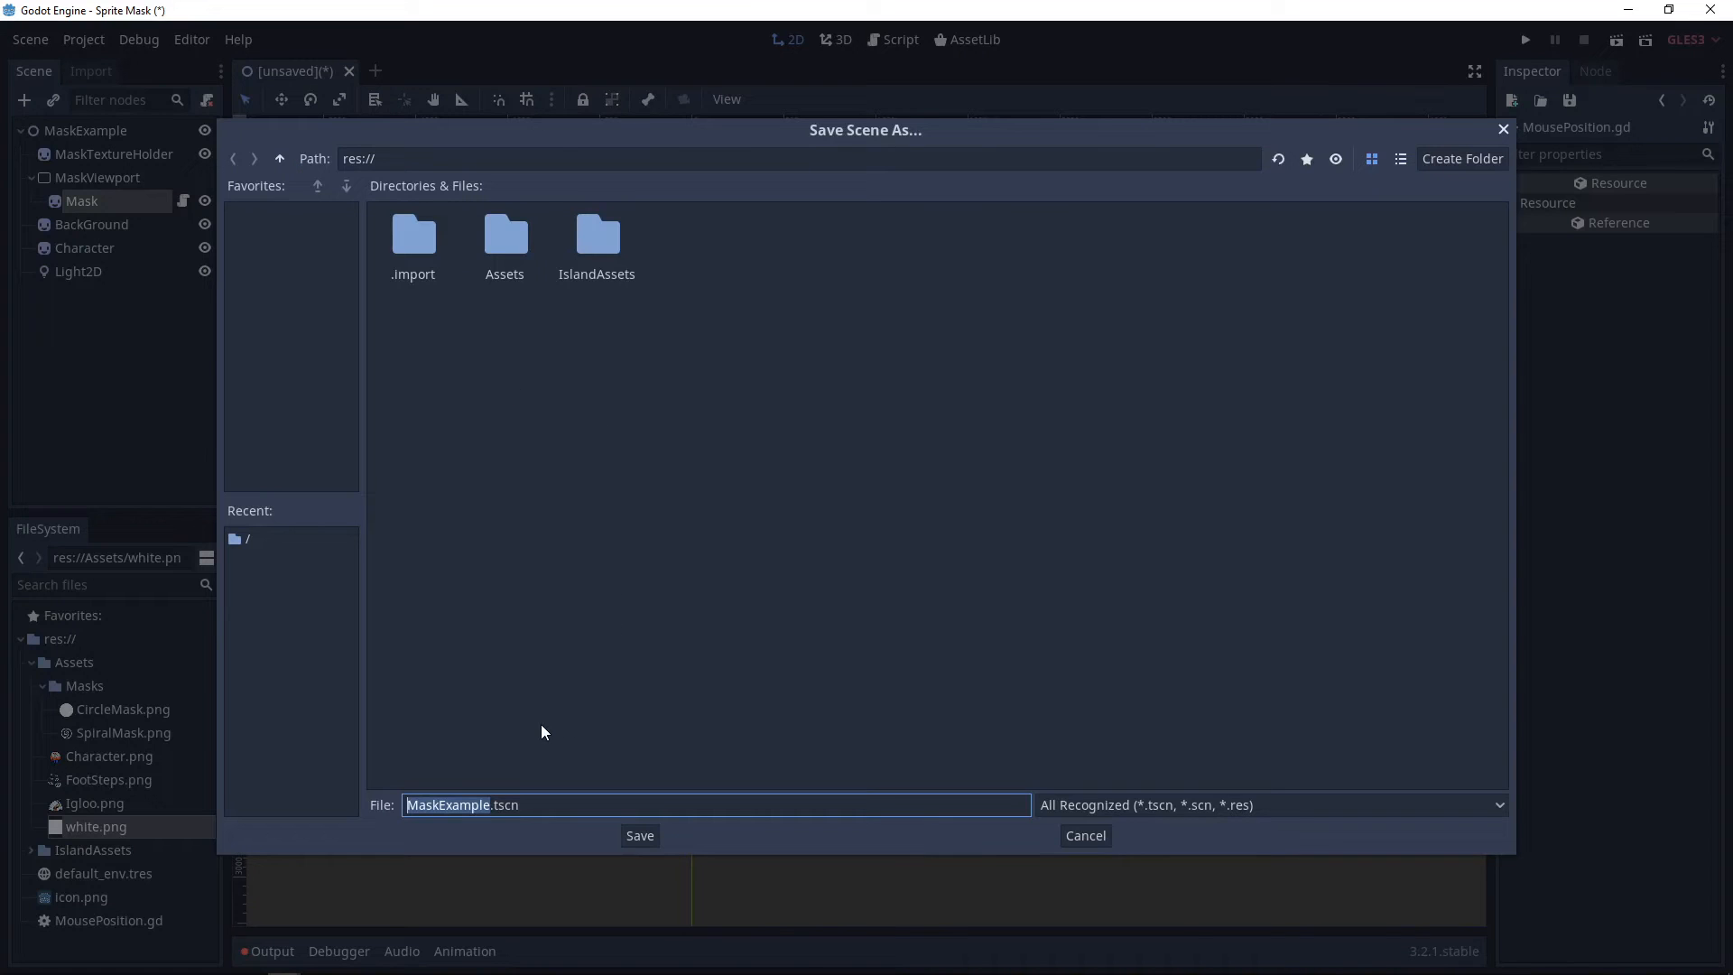
{"action": "key", "text": "Return"}
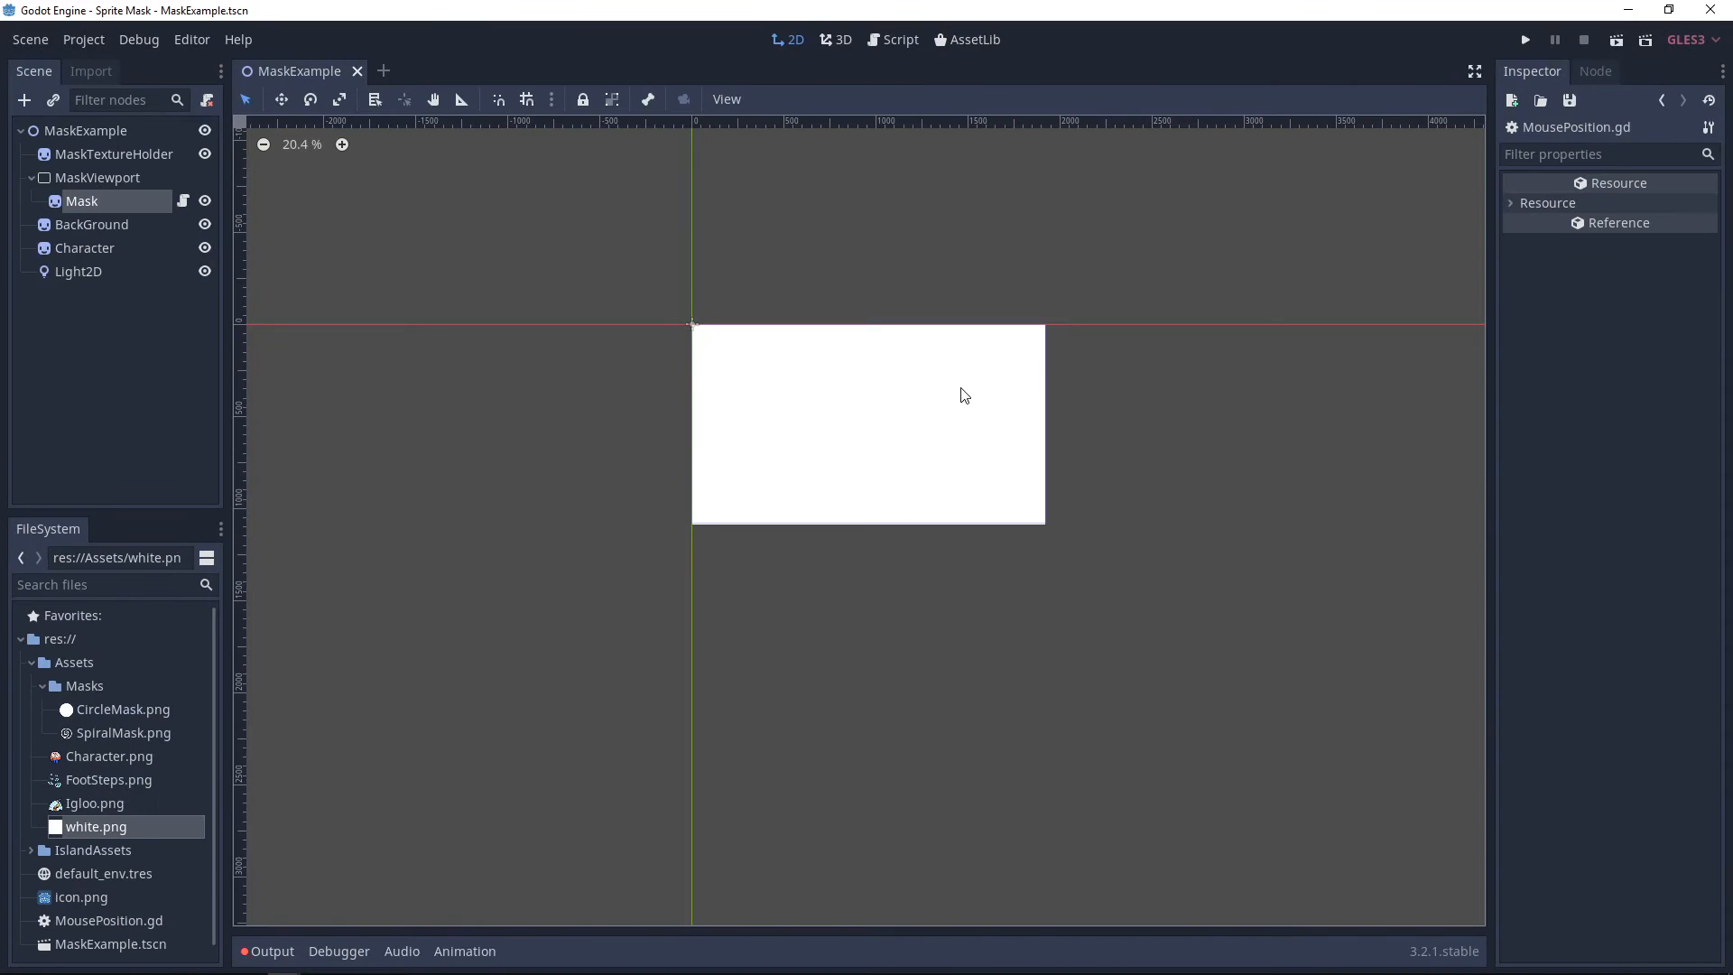
- Run the project with MaskExample.tscn selected as the main scene, and stop it after testing
{"action": "left_click", "coordinate": [1524, 45]}
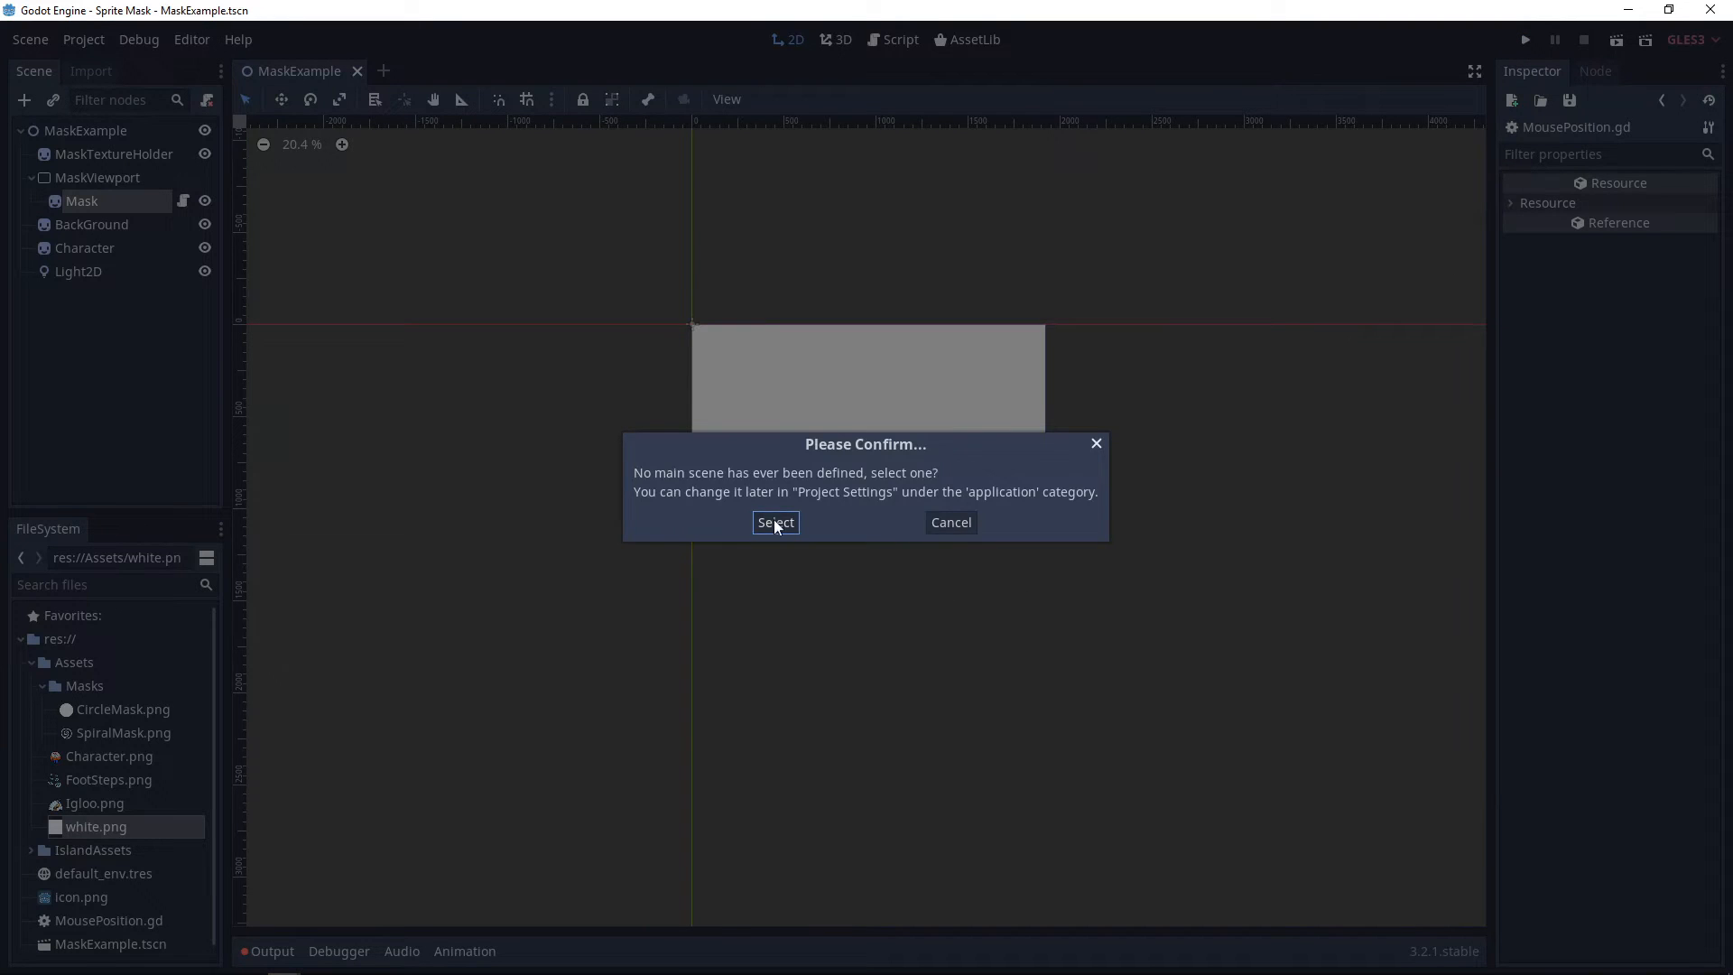
{"action": "left_click", "coordinate": [775, 522]}
{"action": "double_click", "coordinate": [706, 245]}
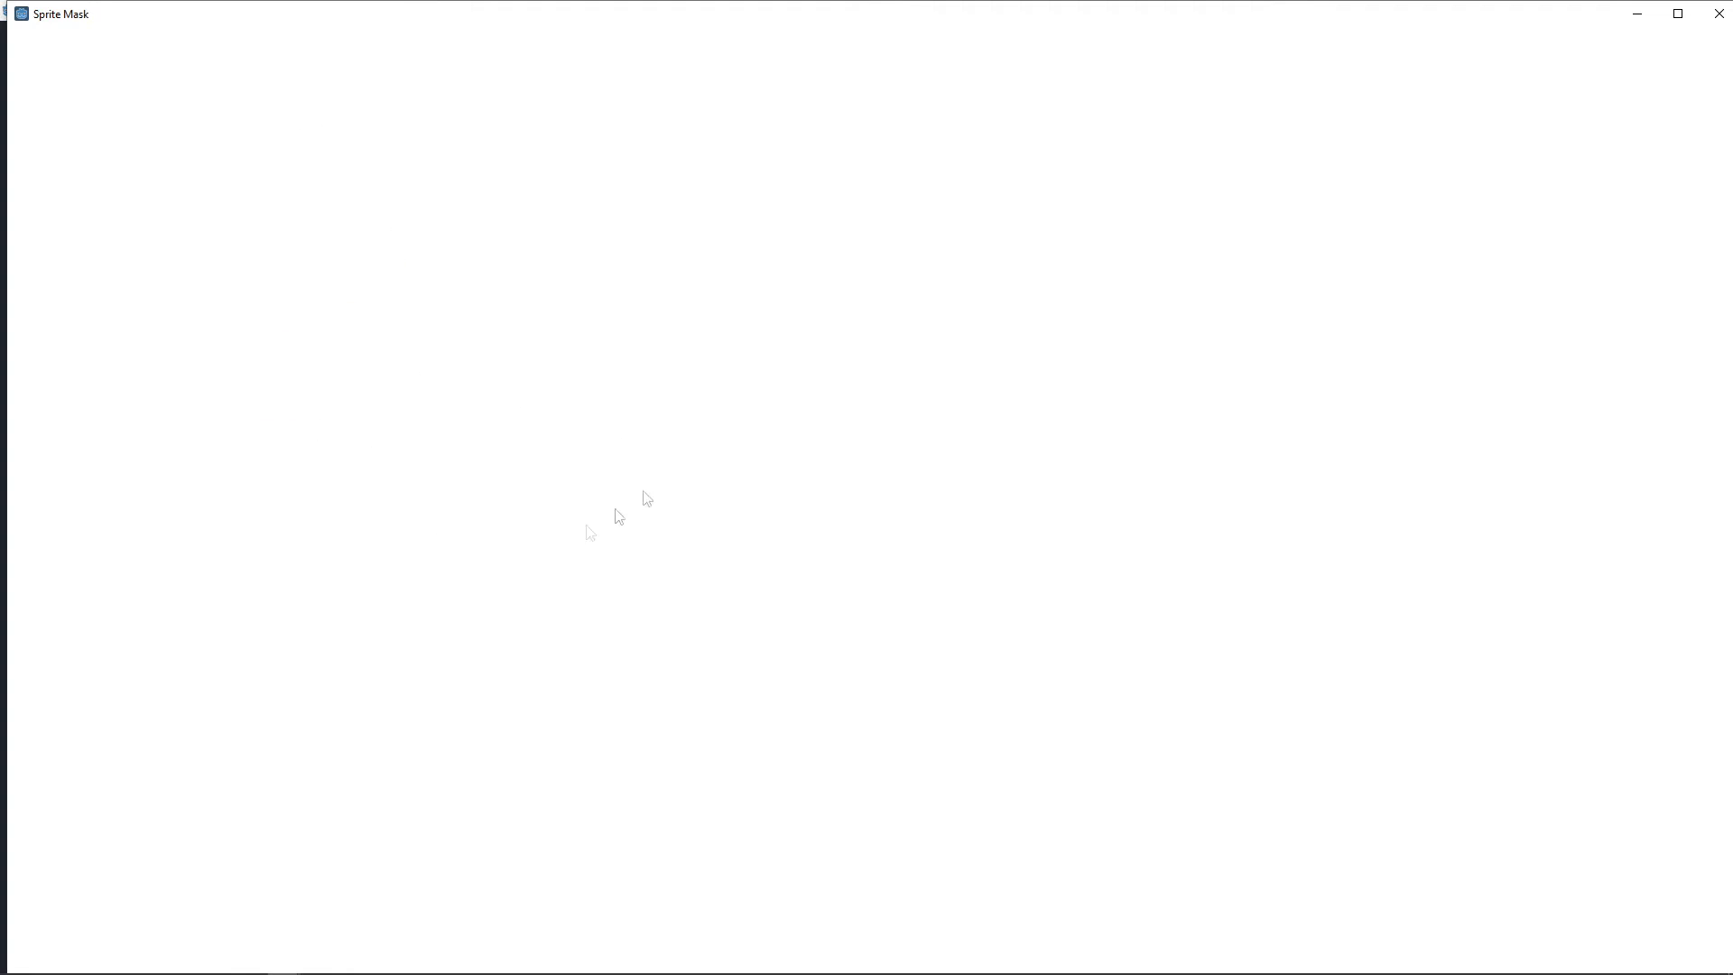
{"action": "key", "text": "F8"}
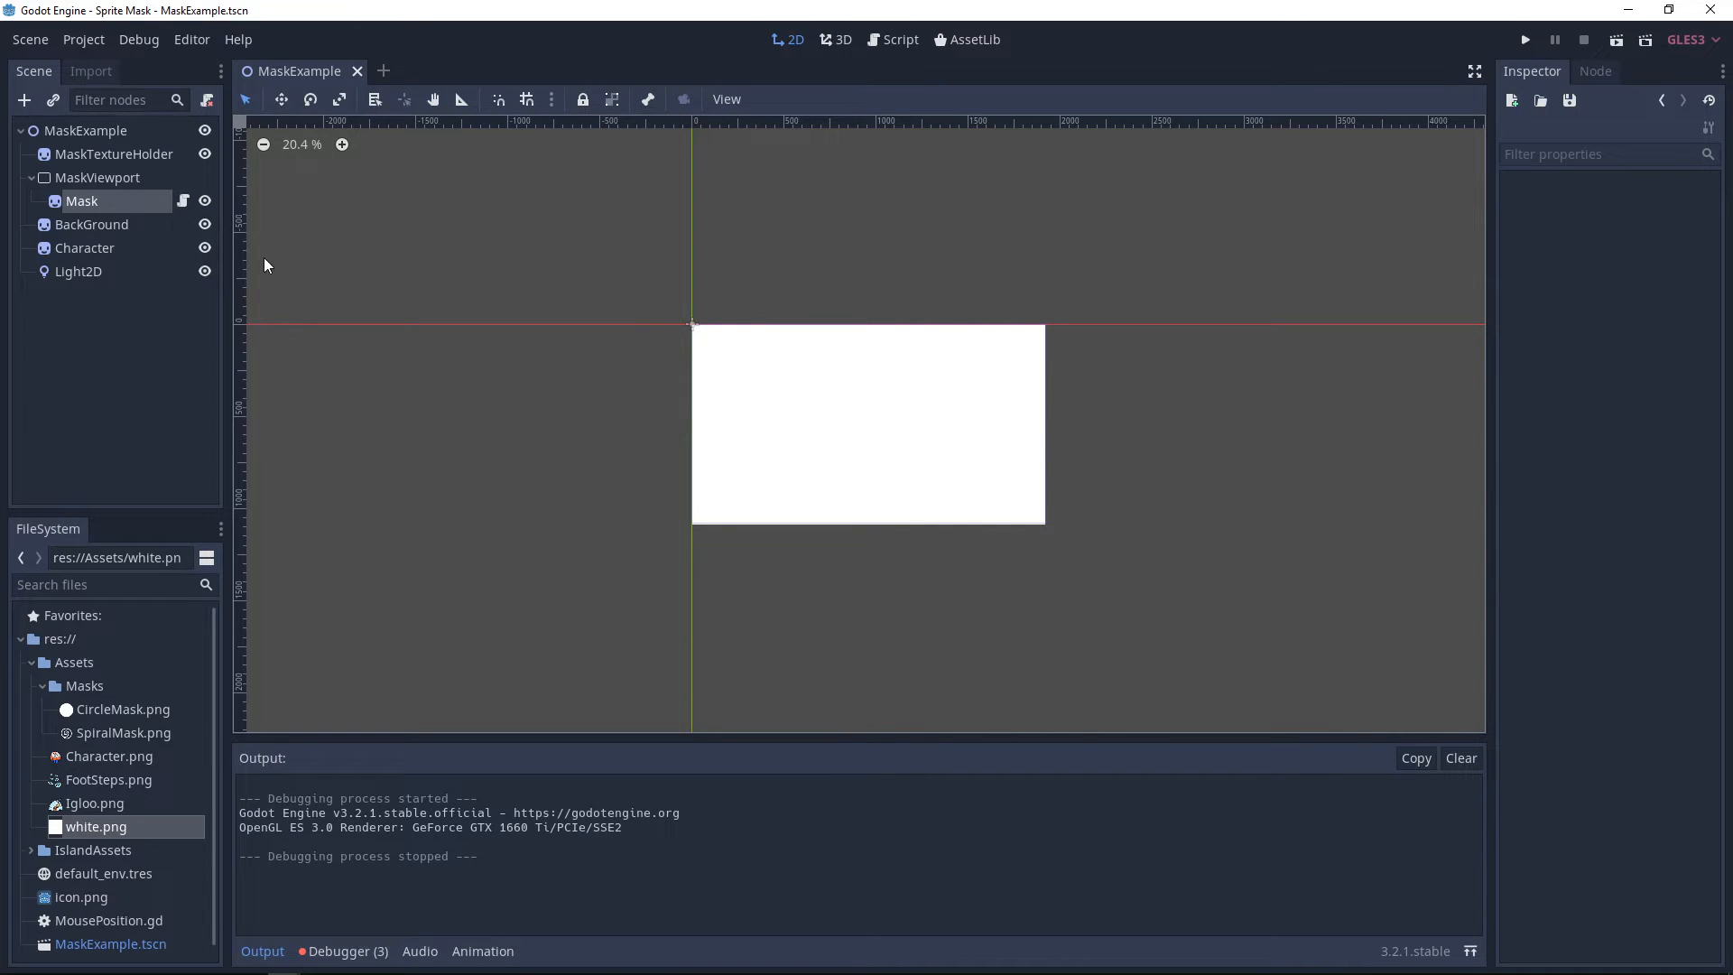
- Hide Light2D and move the Character sprite to the middle of the white background
{"action": "left_click", "coordinate": [205, 271]}
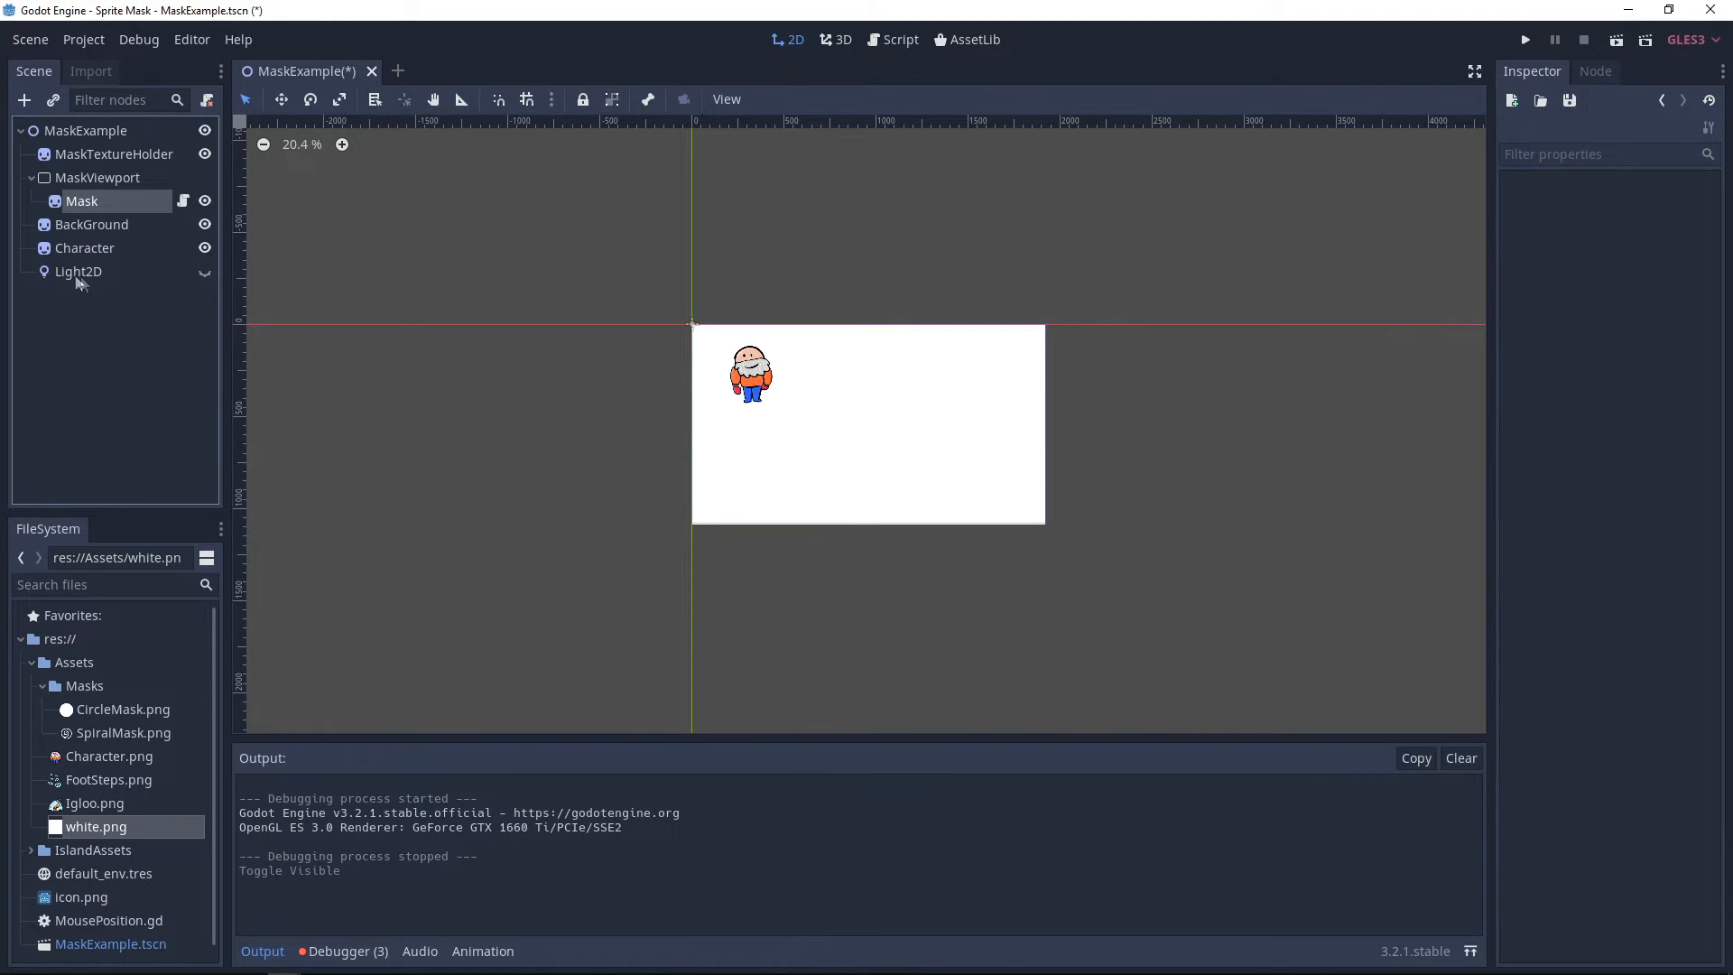
{"action": "left_click", "coordinate": [107, 249]}
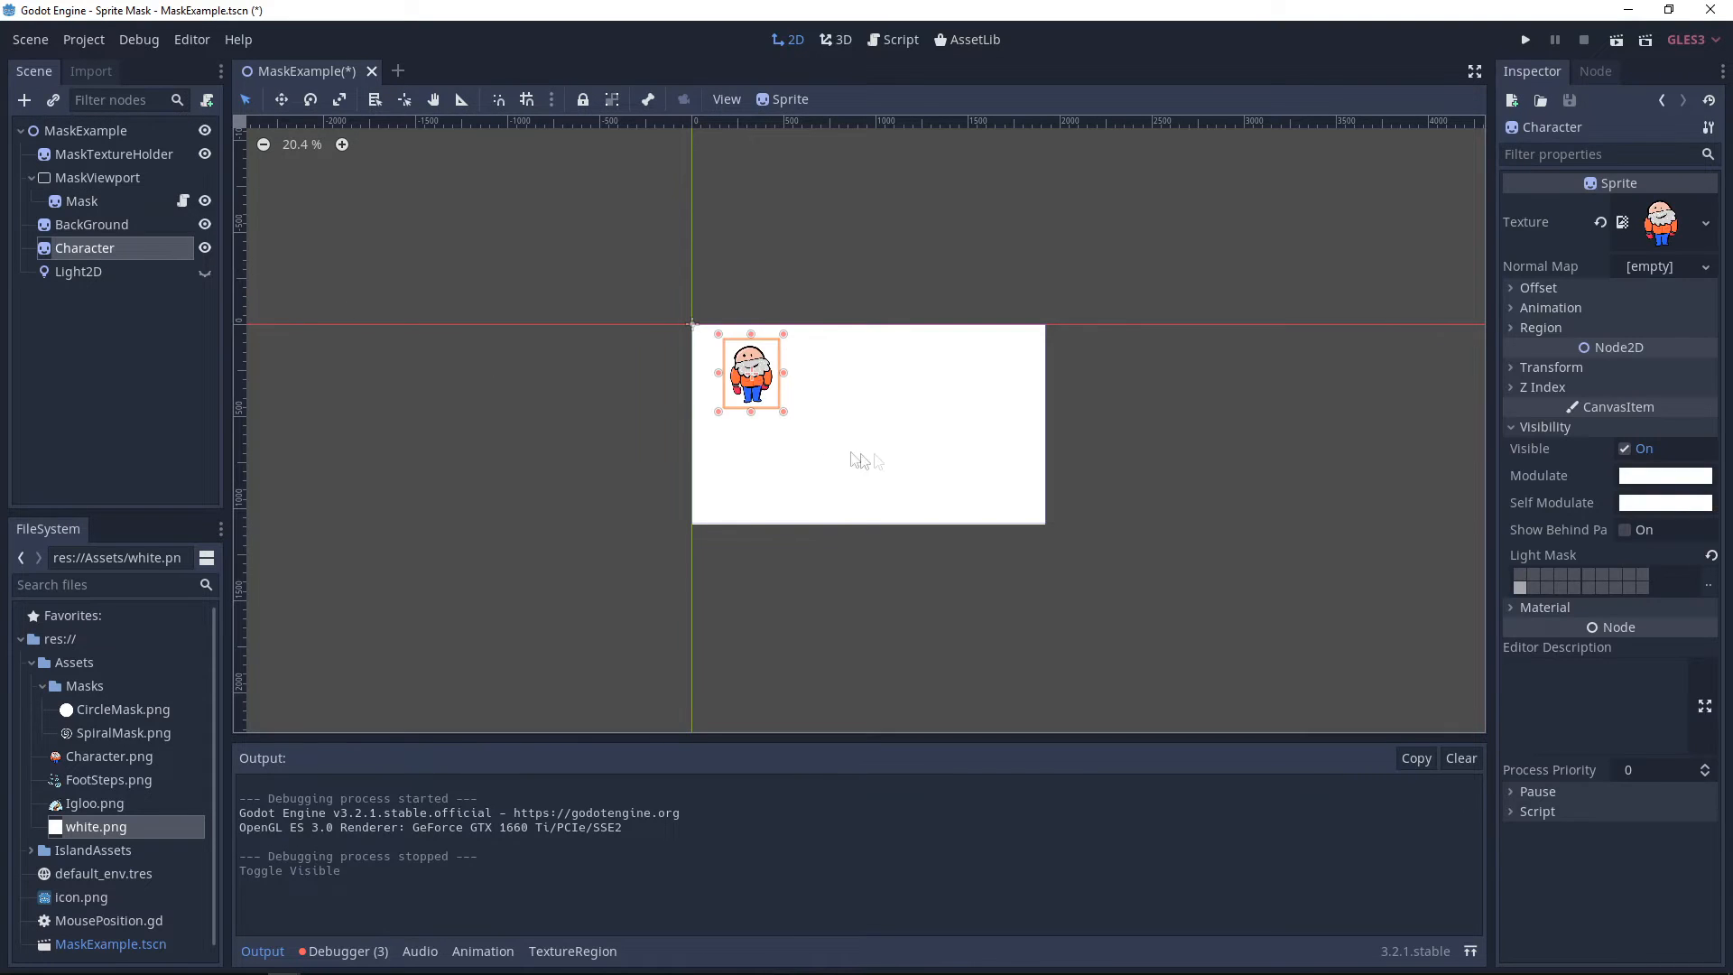
{"action": "left_click_drag", "start_coordinate": [772, 393], "coordinate": [865, 417]}
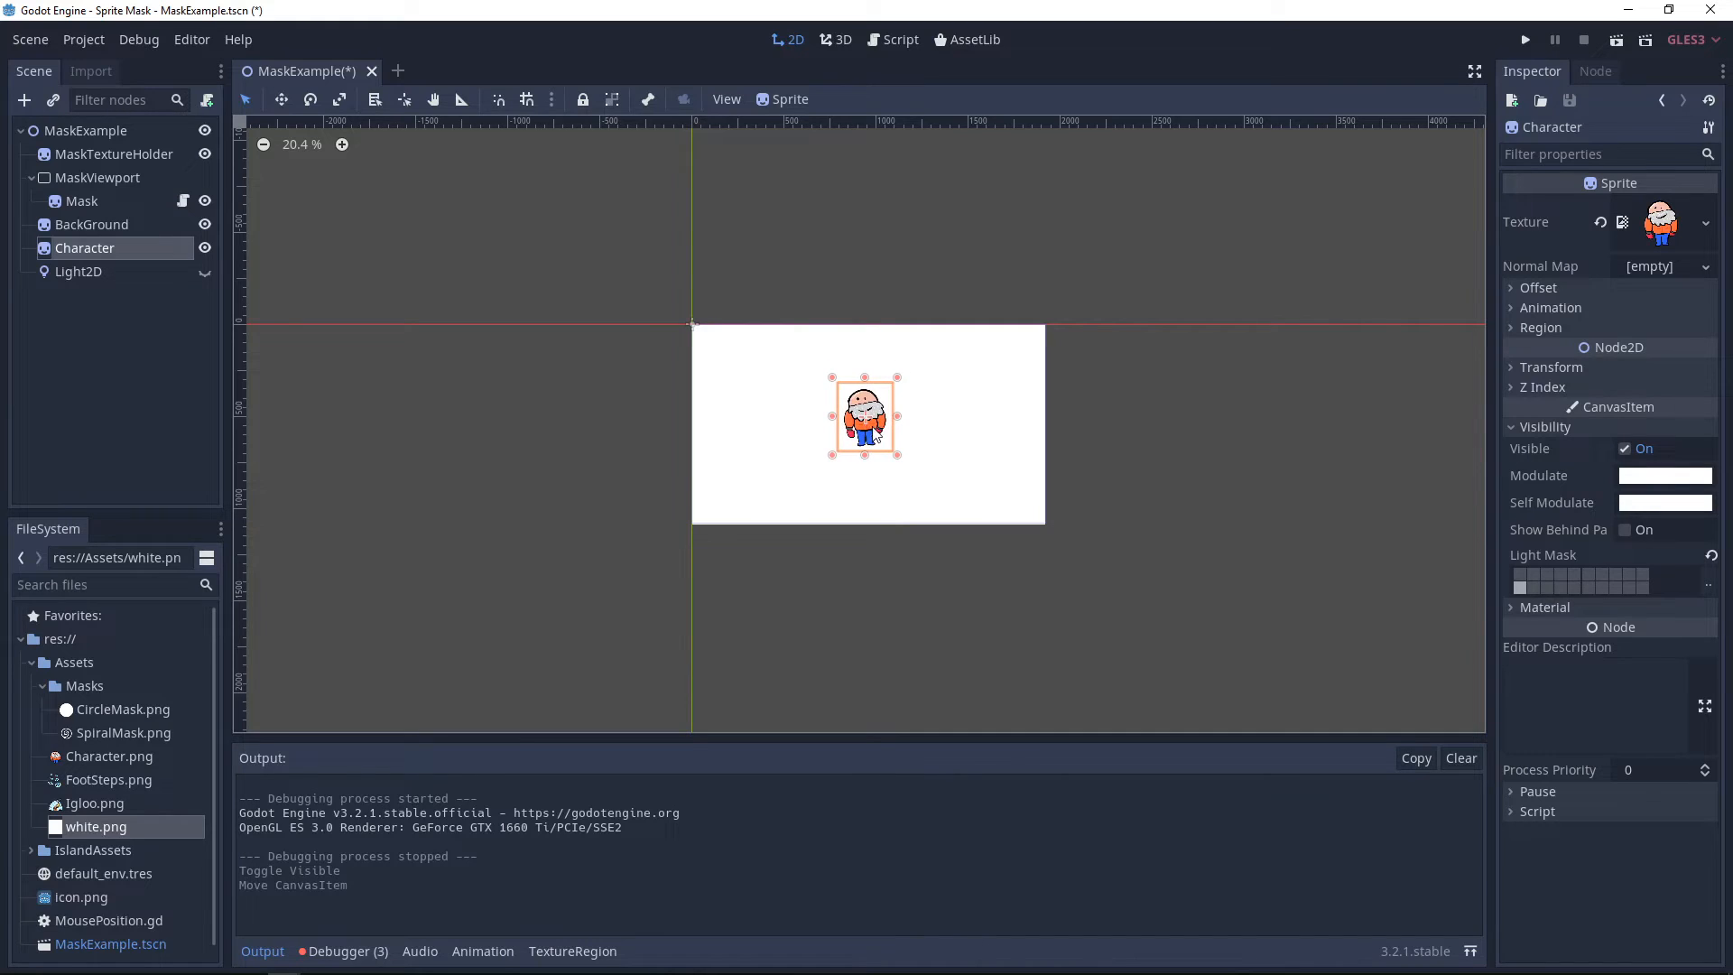
- Add Igloo.png to the scene as a sprite covering the character at the middle of the background
{"action": "left_click", "coordinate": [110, 806]}
{"action": "left_click_drag", "start_coordinate": [74, 810], "coordinate": [867, 414]}
{"action": "left_click", "coordinate": [902, 443]}
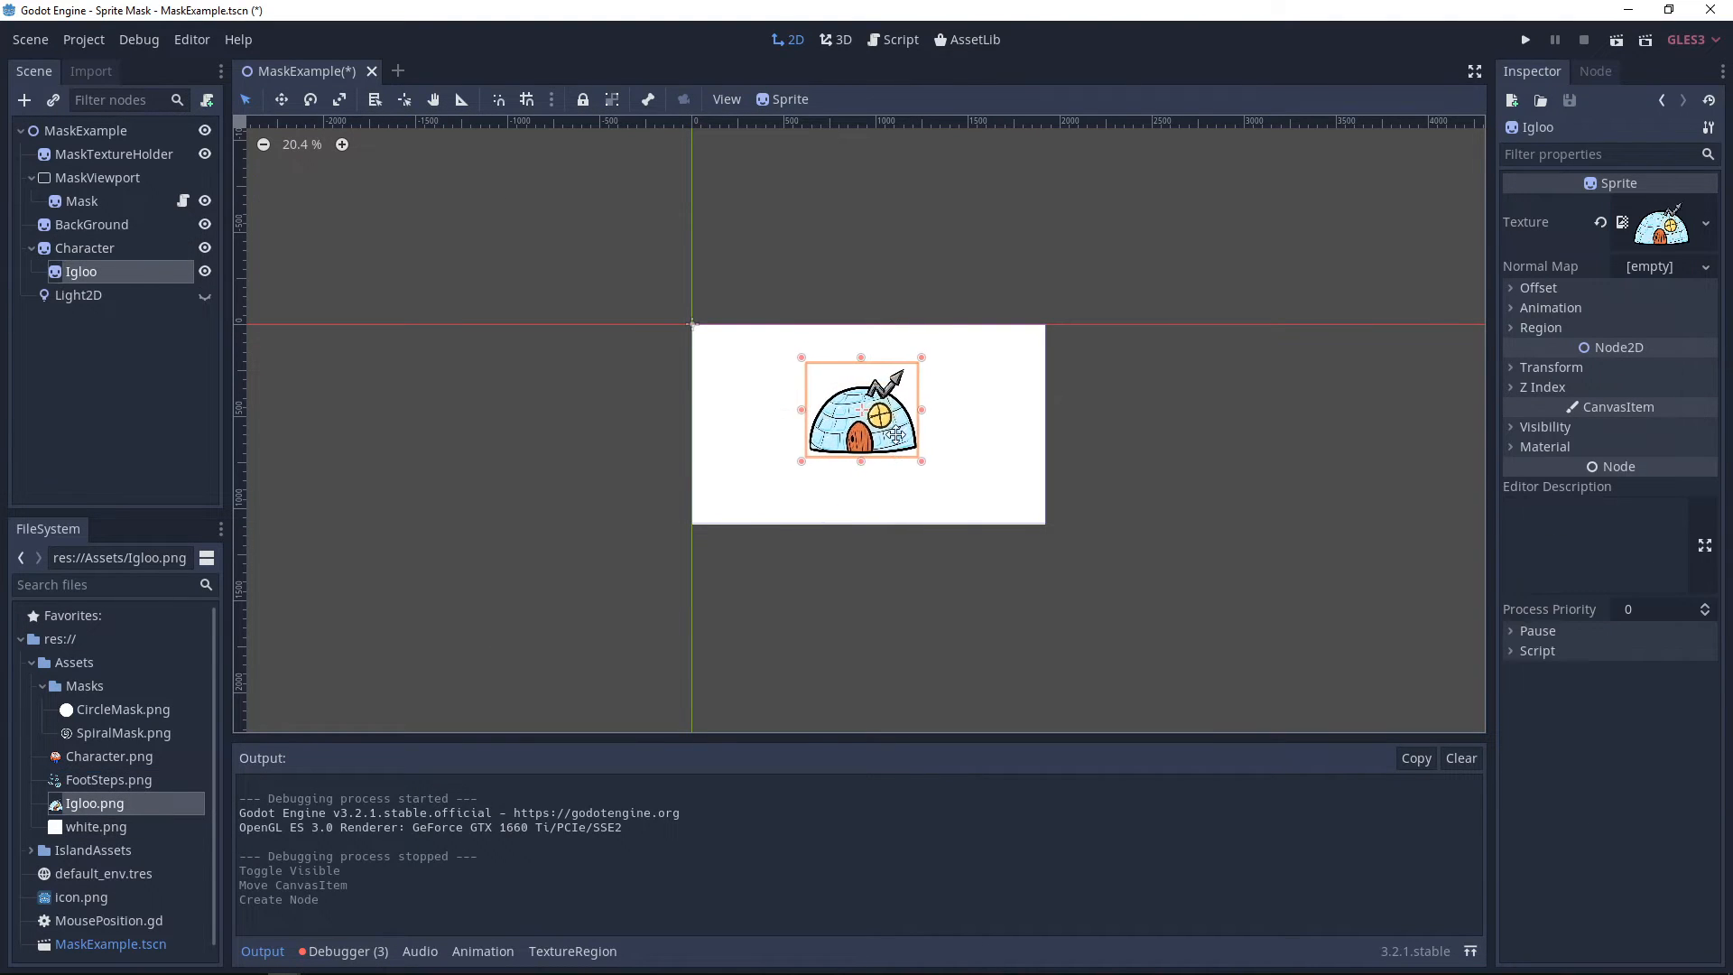
- Add FootSteps.png as a child of Igloo just below its door, and move Igloo out of Character to sit below it
{"action": "left_click", "coordinate": [95, 779]}
{"action": "left_click_drag", "start_coordinate": [95, 780], "coordinate": [872, 501]}
{"action": "mouse_move", "coordinate": [81, 276]}
{"action": "left_mouse_down"}
{"action": "mouse_move", "coordinate": [81, 245]}
{"action": "mouse_move", "coordinate": [79, 293]}
{"action": "mouse_move", "coordinate": [51, 236]}
{"action": "mouse_move", "coordinate": [51, 132]}
{"action": "mouse_move", "coordinate": [68, 258]}
{"action": "left_mouse_up"}
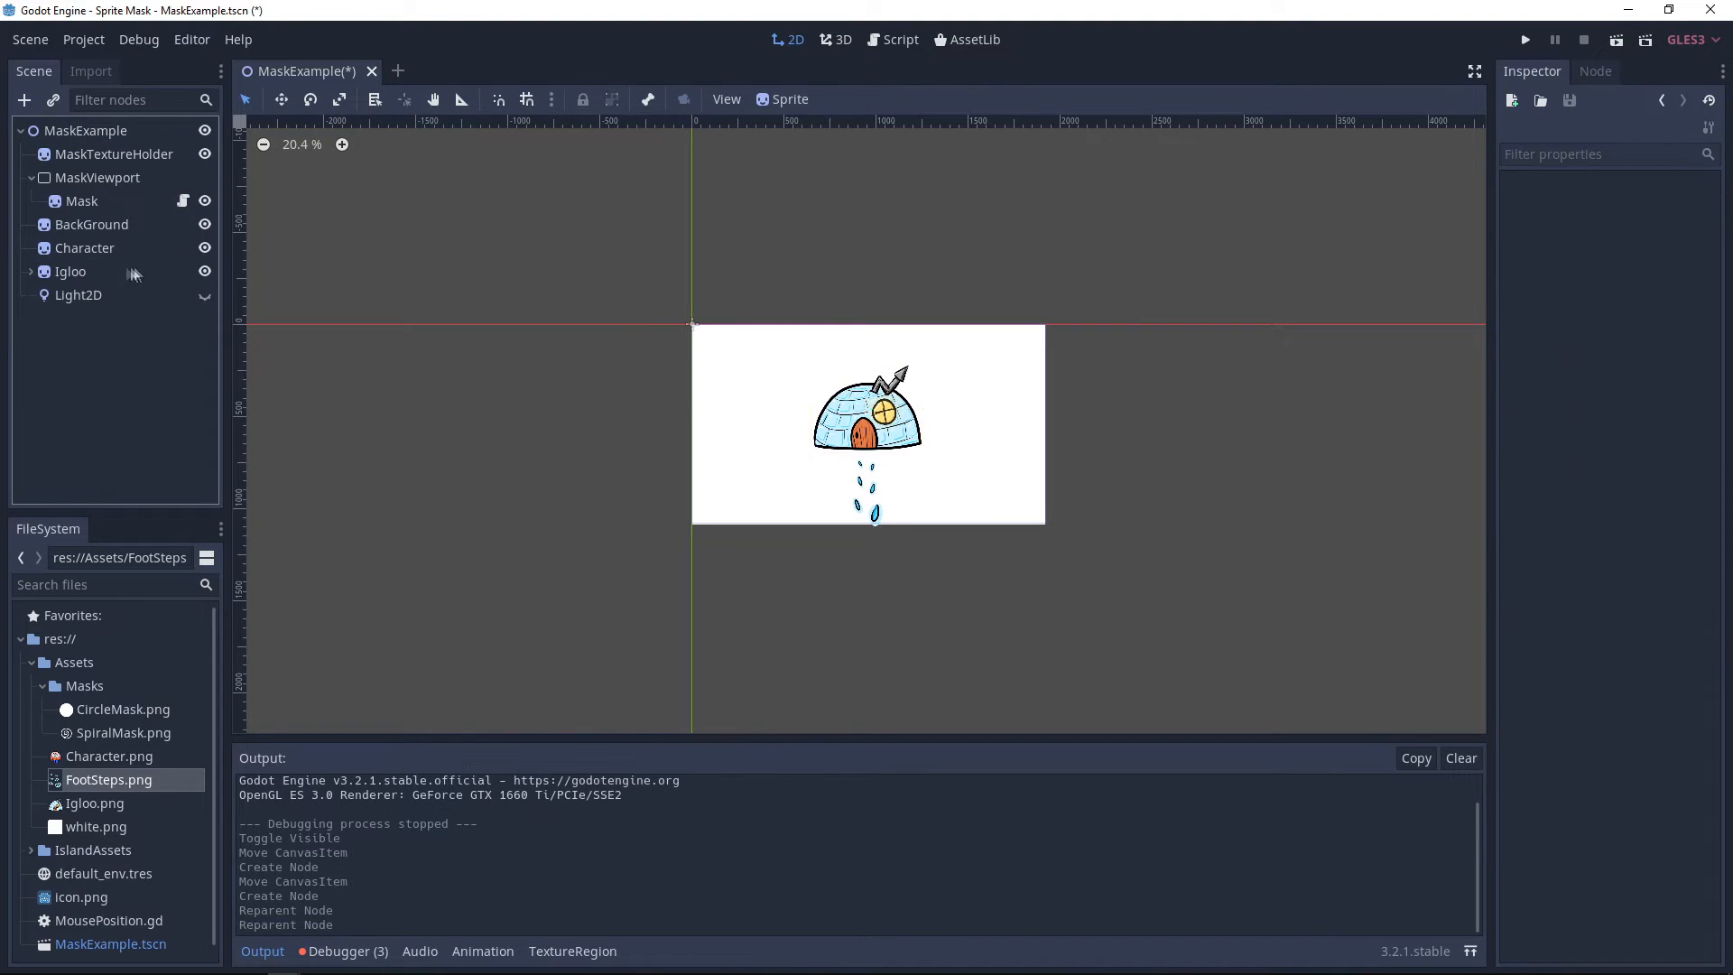
- Expand Igloo in the scene tree to check its FootSteps child, and select the Character sprite
{"action": "left_click", "coordinate": [69, 275]}
{"action": "left_click", "coordinate": [32, 272]}
{"action": "left_click", "coordinate": [74, 293]}
{"action": "left_click", "coordinate": [69, 272]}
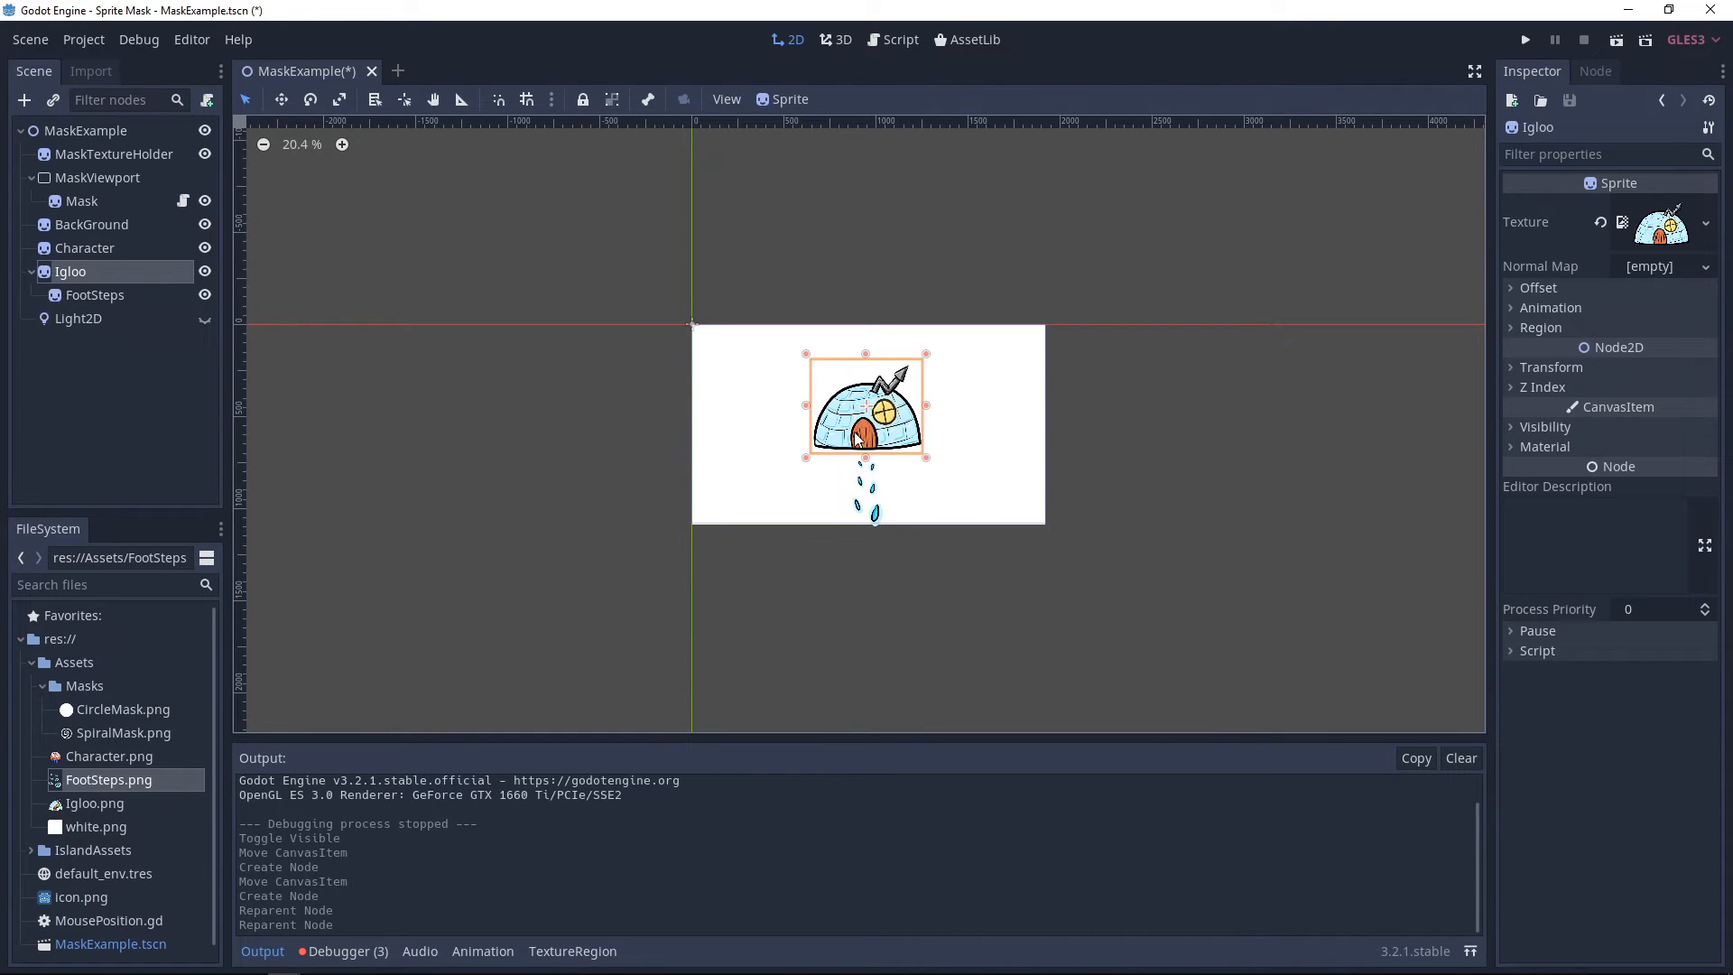
{"action": "left_click", "coordinate": [115, 252]}
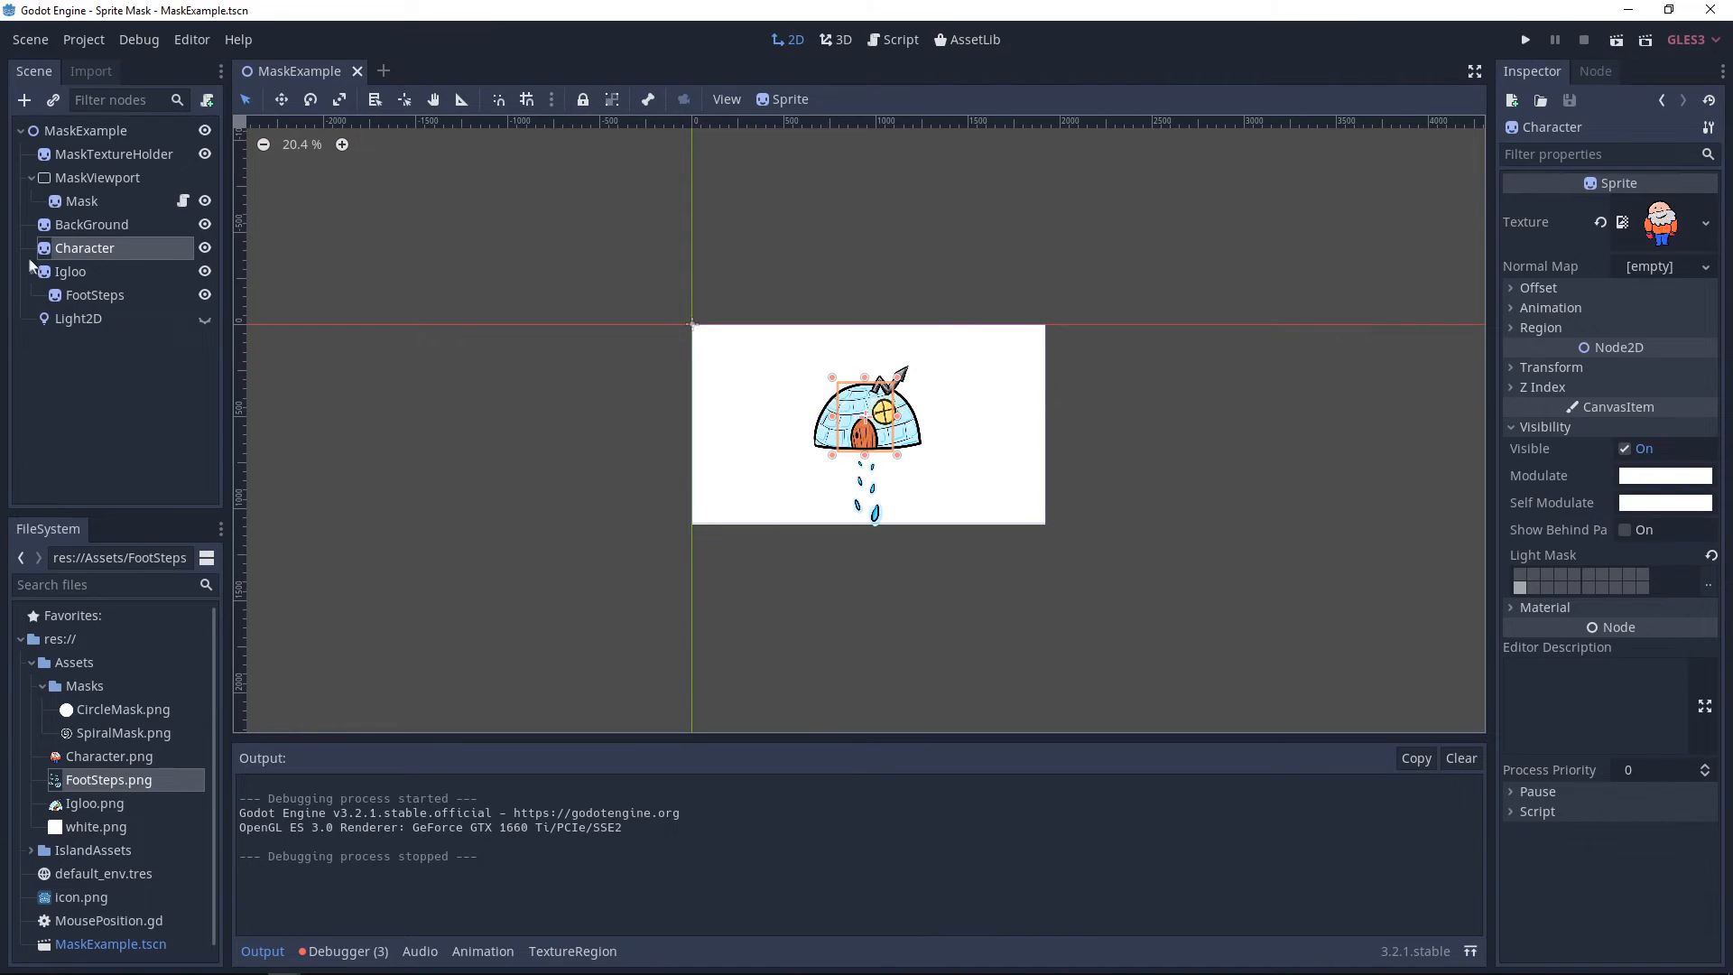
- Move Character below Igloo in the scene tree and test-run the project with Light2D visible
{"action": "left_click", "coordinate": [32, 270]}
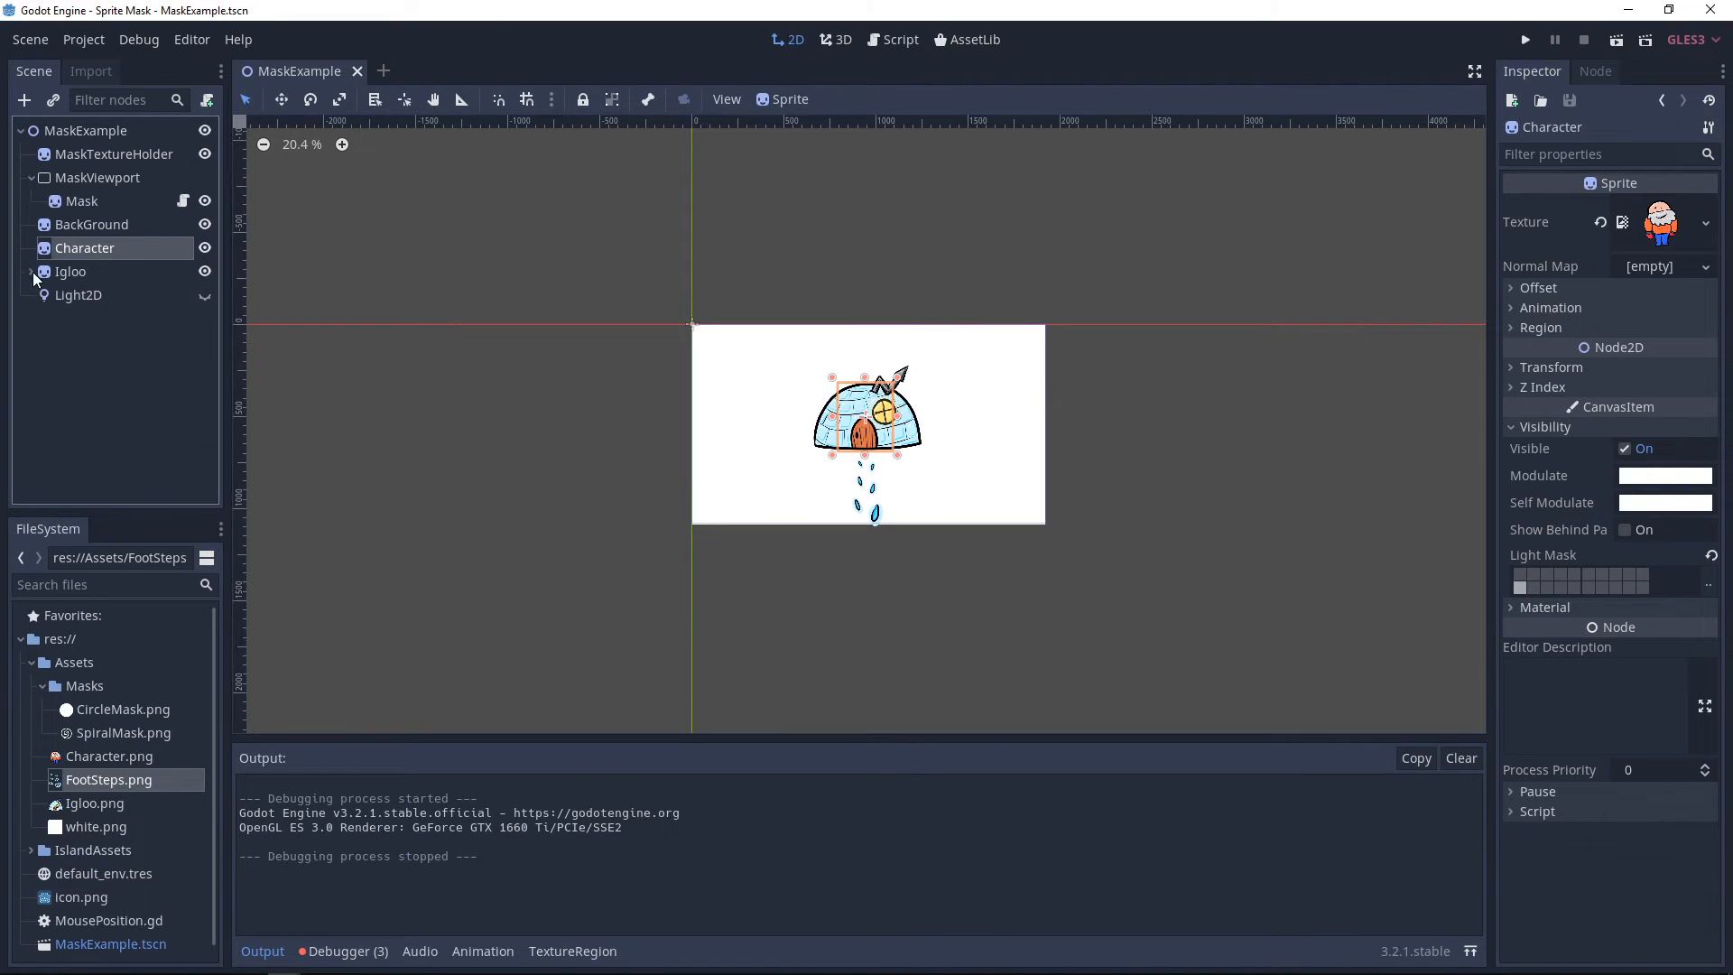
{"action": "left_click_drag", "start_coordinate": [99, 247], "coordinate": [93, 290]}
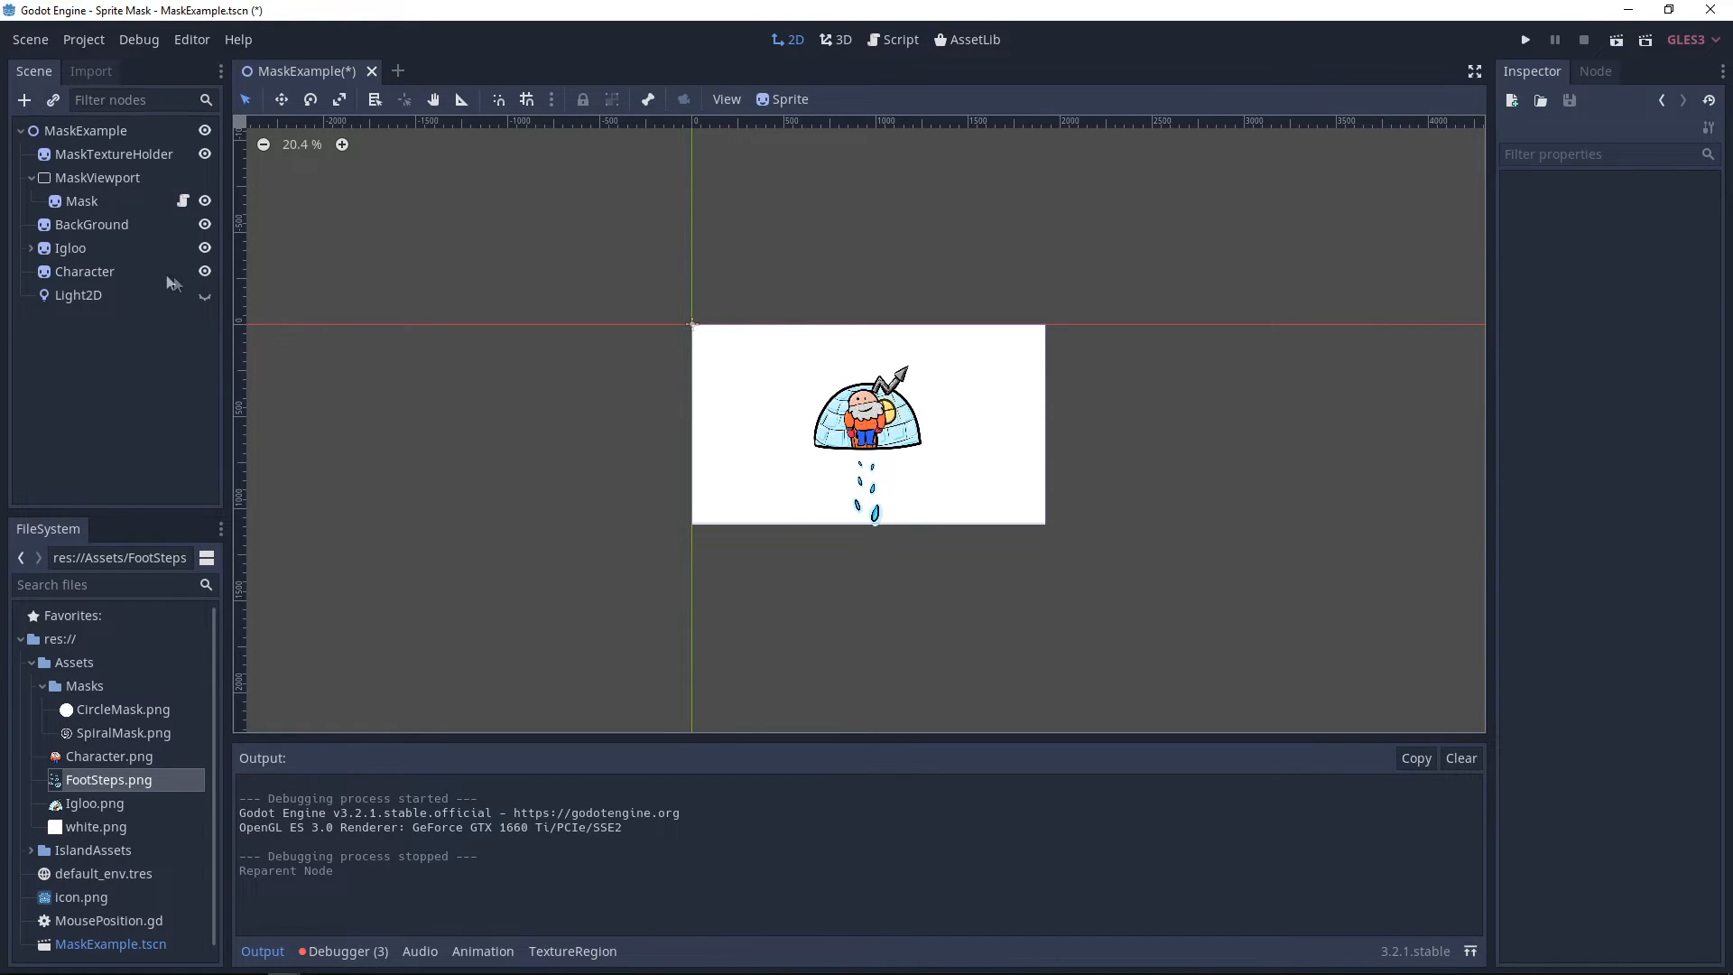
{"action": "left_click", "coordinate": [205, 297]}
{"action": "left_click", "coordinate": [1526, 42]}
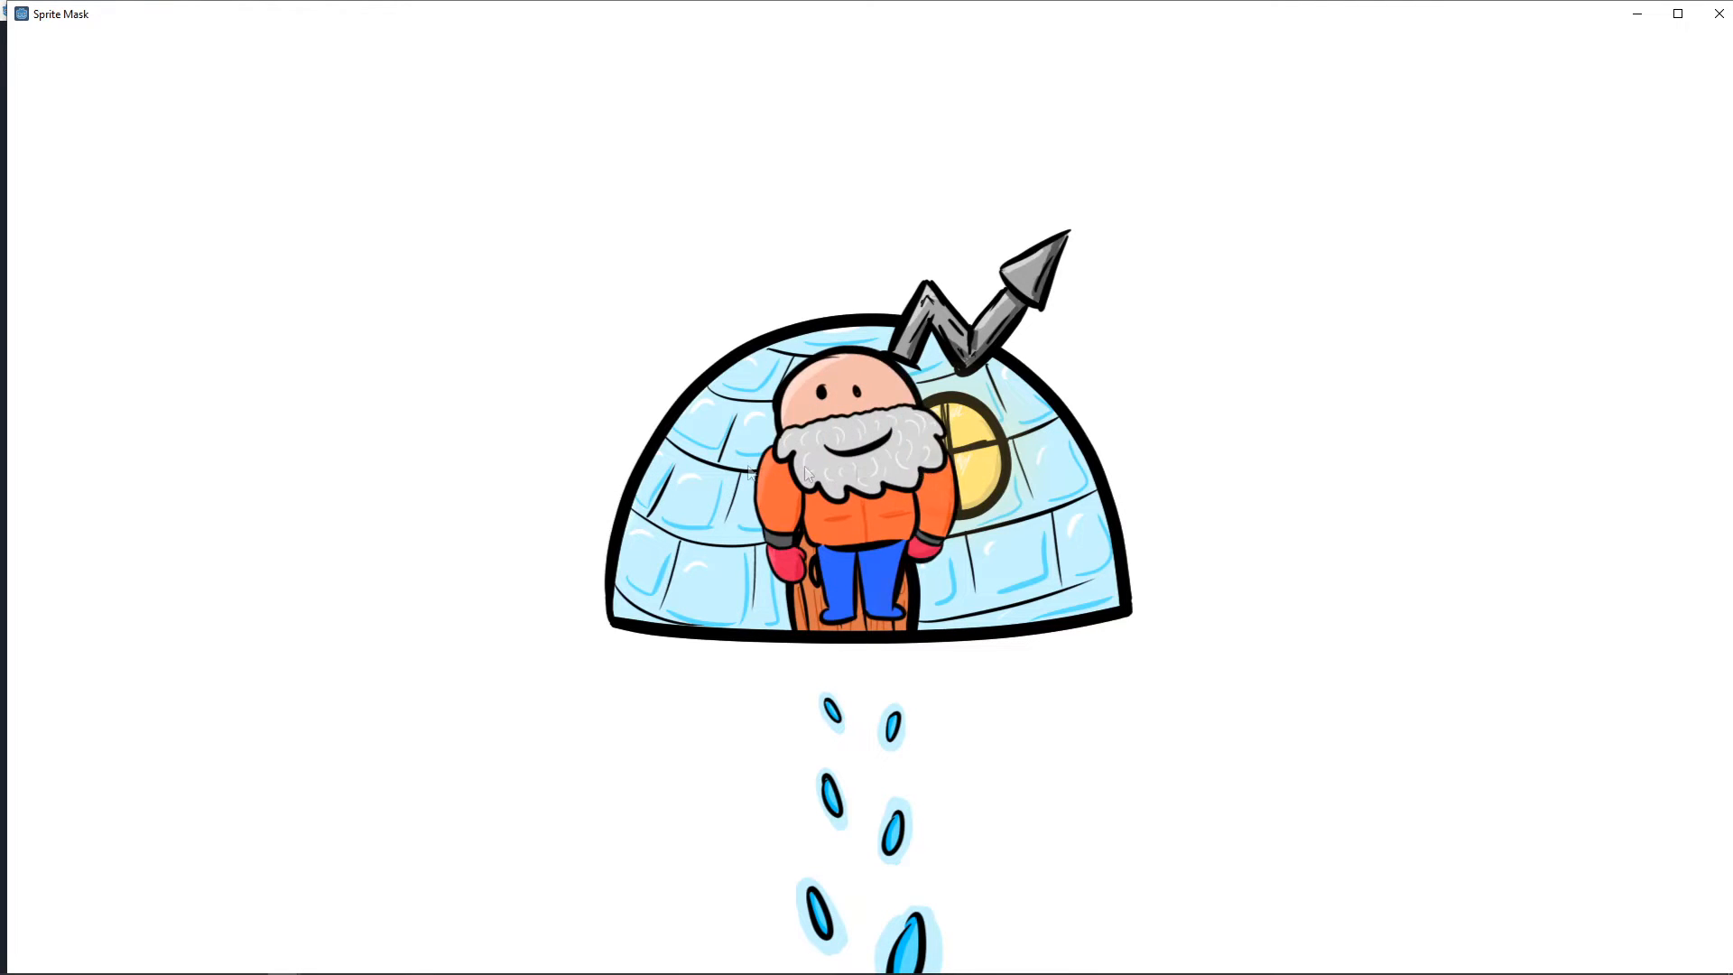
{"action": "left_click", "coordinate": [1719, 14]}
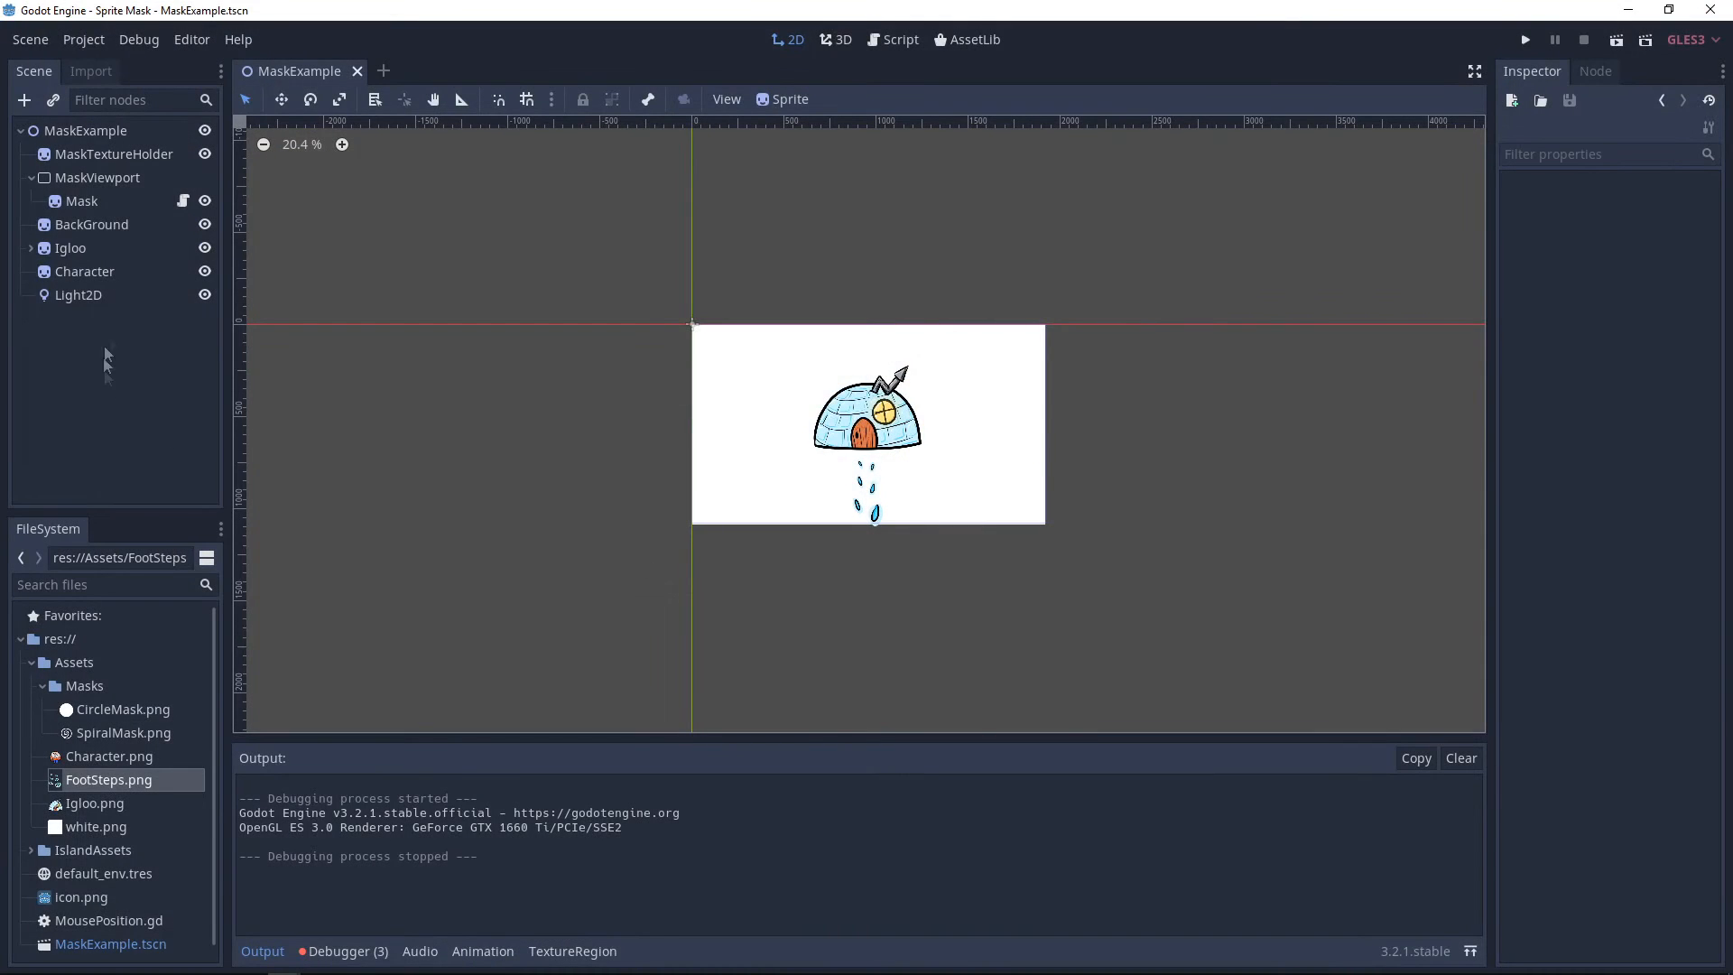
- Duplicate the BackGround sprite and place the copy between Igloo and Character in the scene tree
{"action": "left_click", "coordinate": [98, 226]}
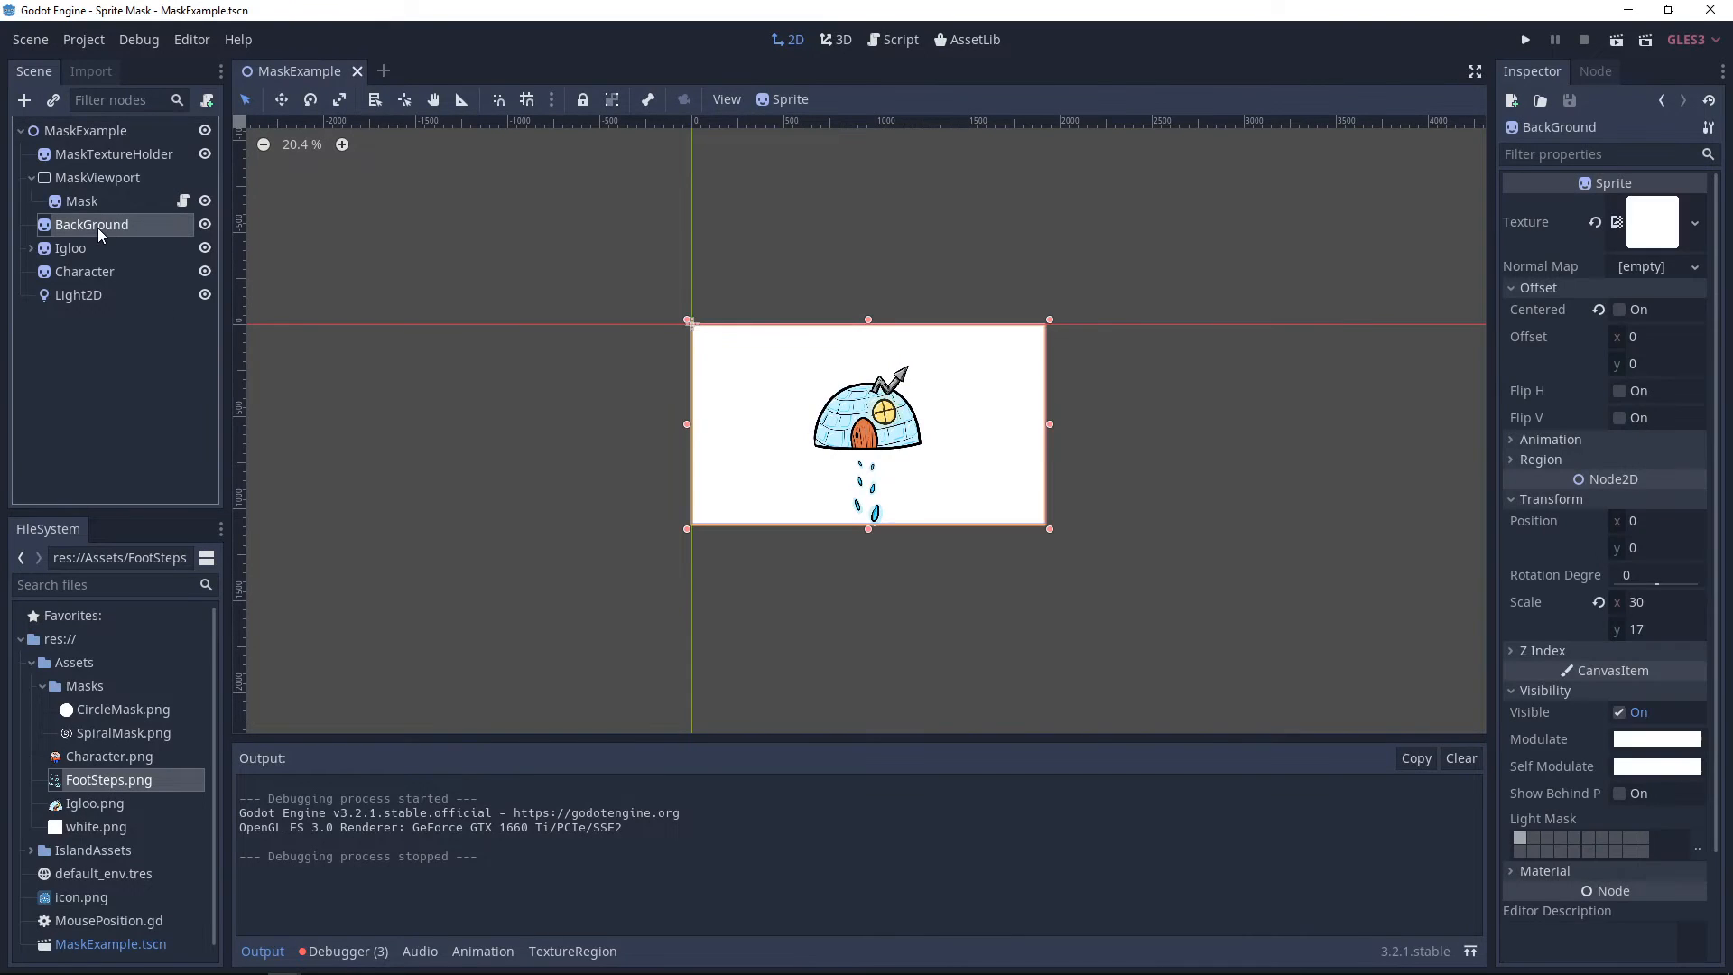
{"action": "key", "text": "ctrl+d"}
{"action": "left_click_drag", "start_coordinate": [99, 247], "coordinate": [94, 289]}
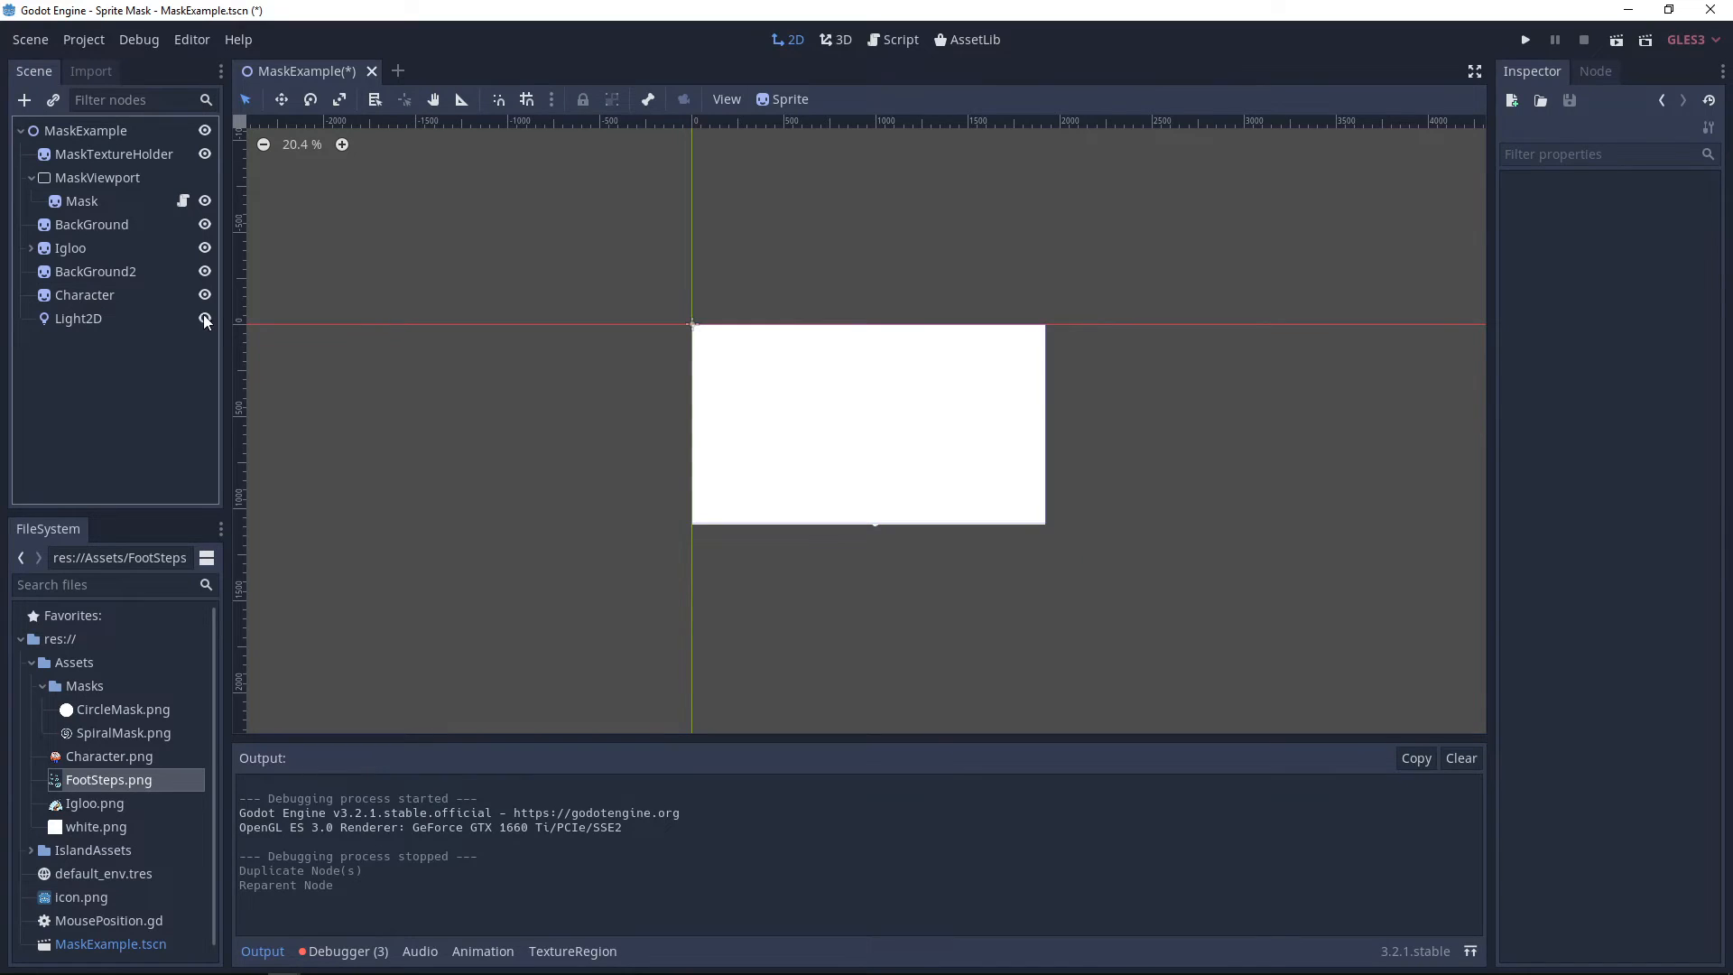
- Hide Light2D and rename the duplicated background sprite to CharacterBg
{"action": "left_click", "coordinate": [205, 318]}
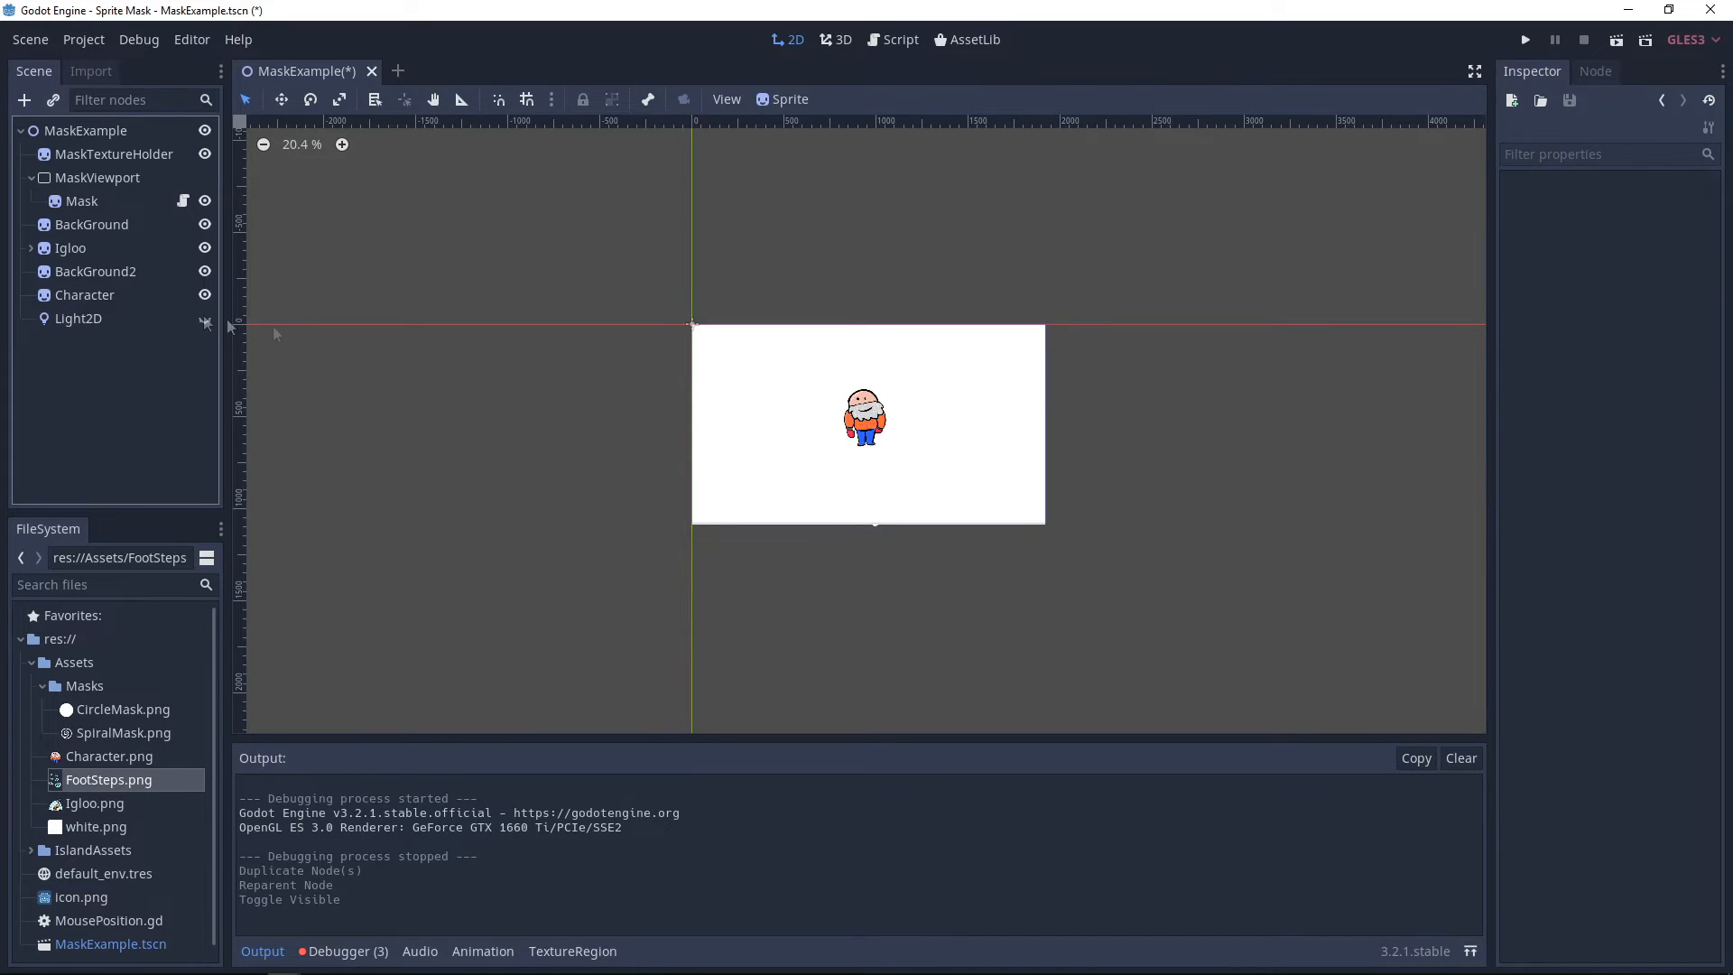
{"action": "double_click", "coordinate": [95, 270]}
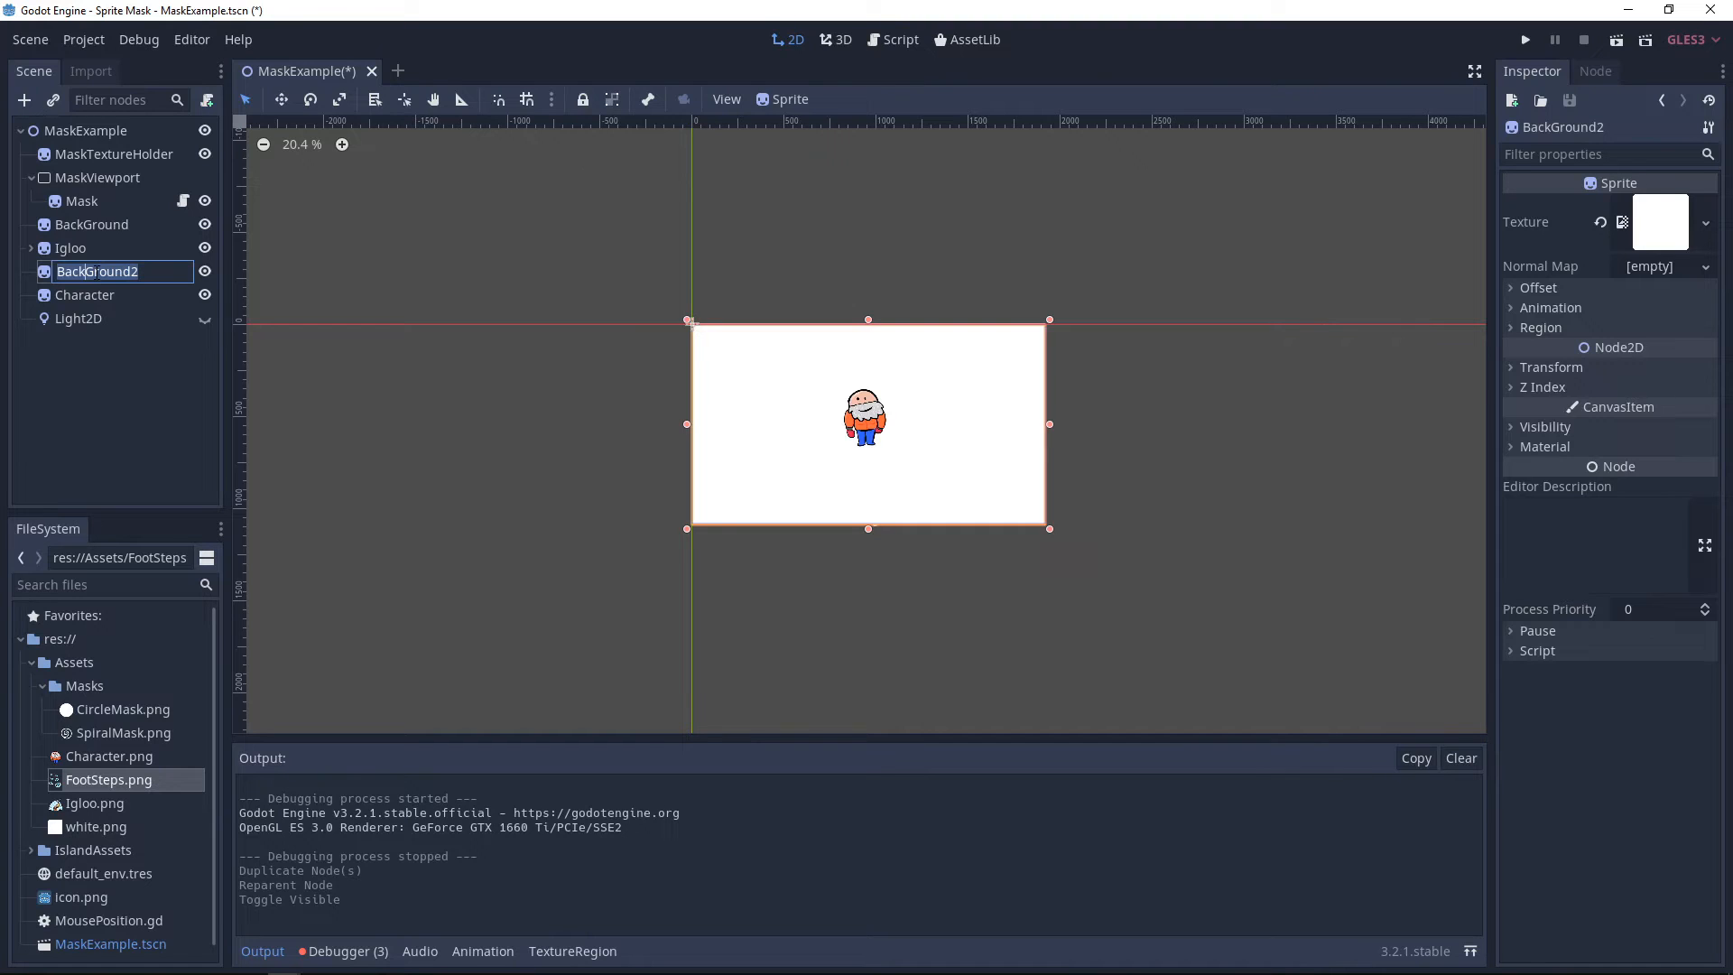
{"action": "left_click", "coordinate": [82, 272]}
{"action": "type", "text": "Character"}
{"action": "key", "text": "ctrl+Delete"}
{"action": "type", "text": "Bg"}
{"action": "key", "text": "Return"}
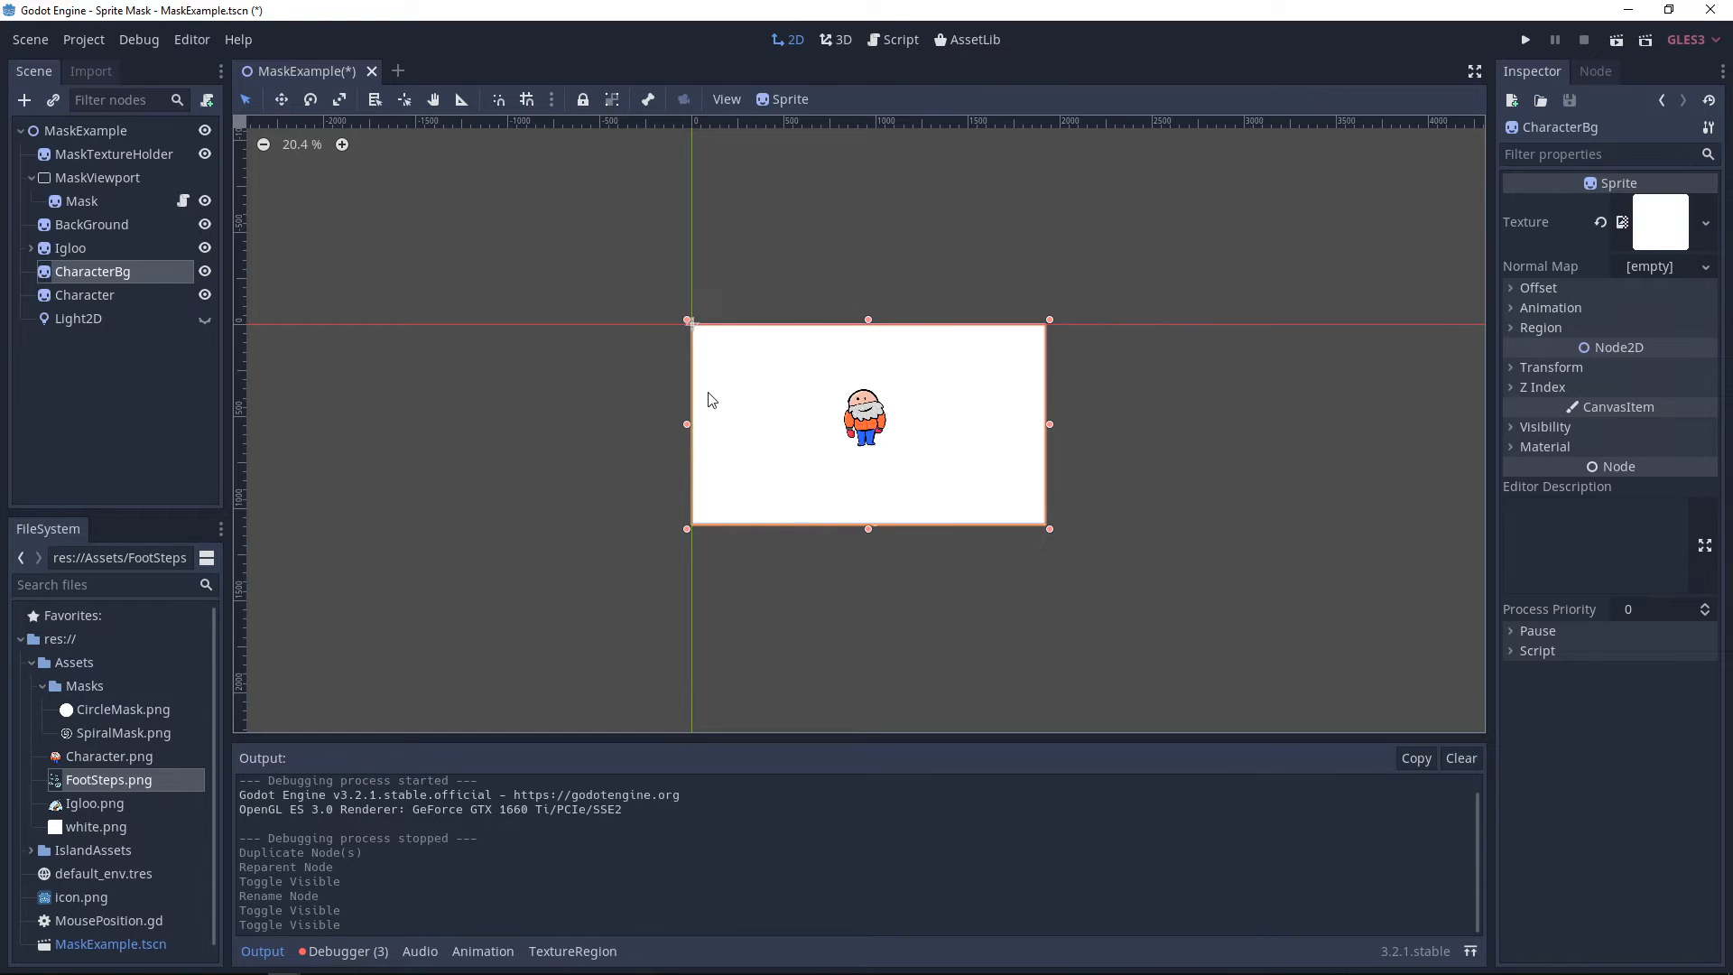
- Test-run the project with Light2D visible, and set CharacterBg's Light Mask to only the first layer of the second row
{"action": "left_click", "coordinate": [204, 319]}
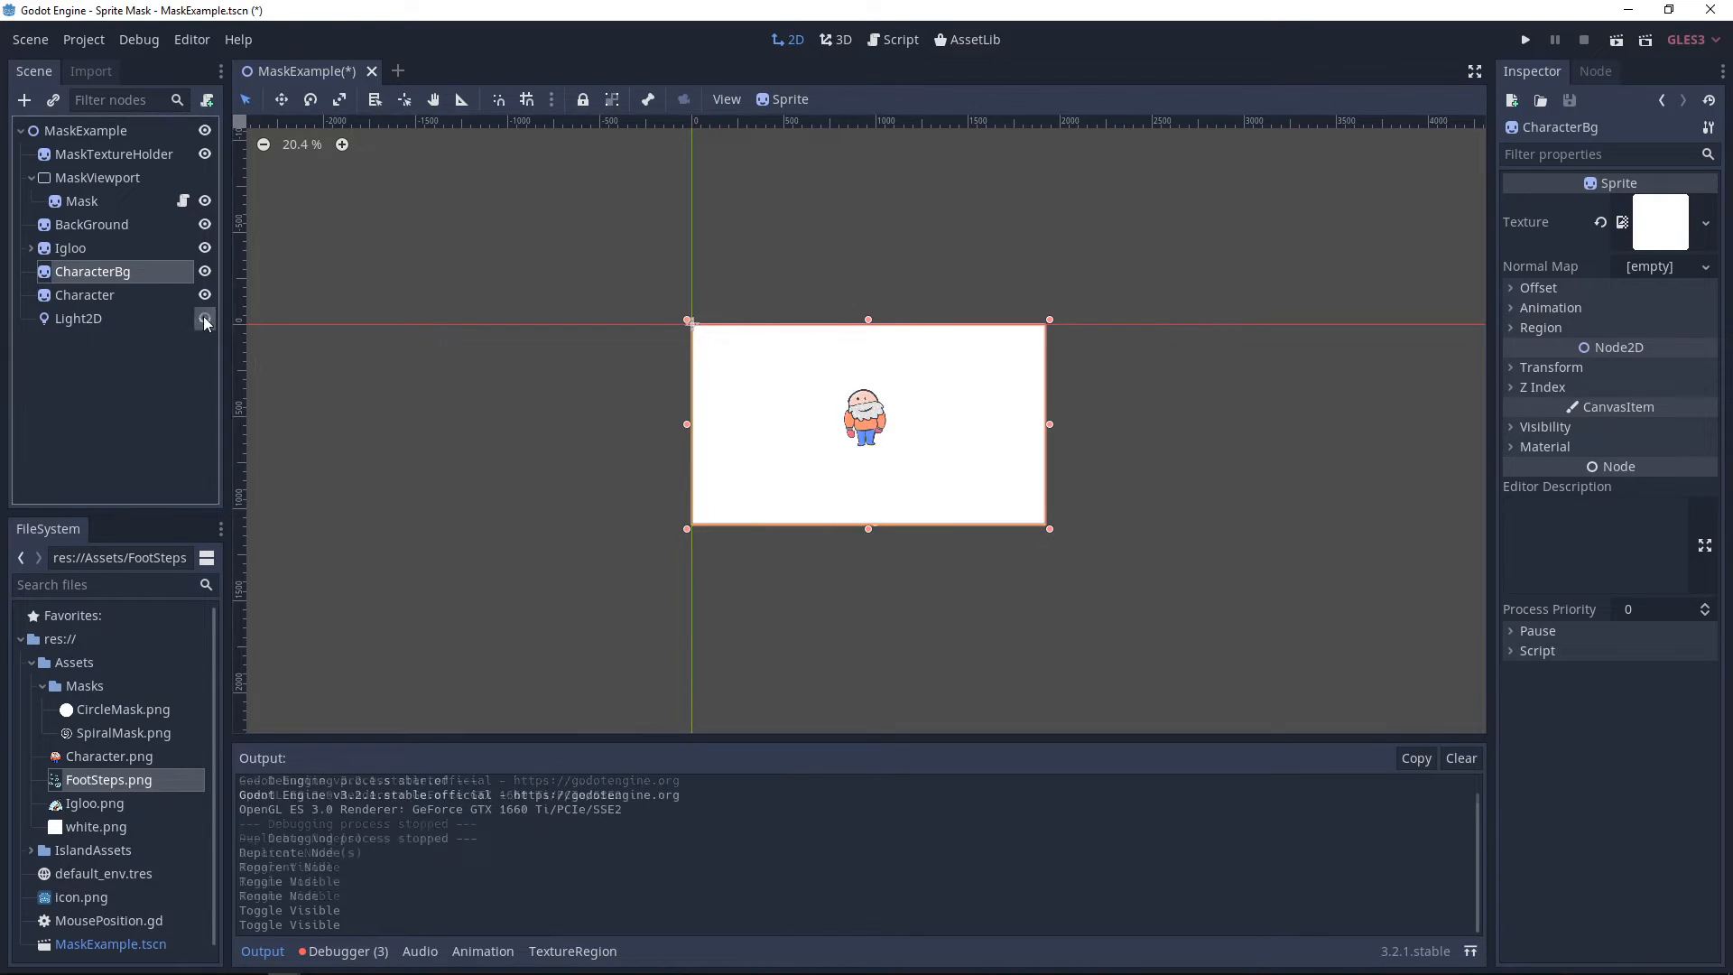
{"action": "left_click", "coordinate": [1524, 41]}
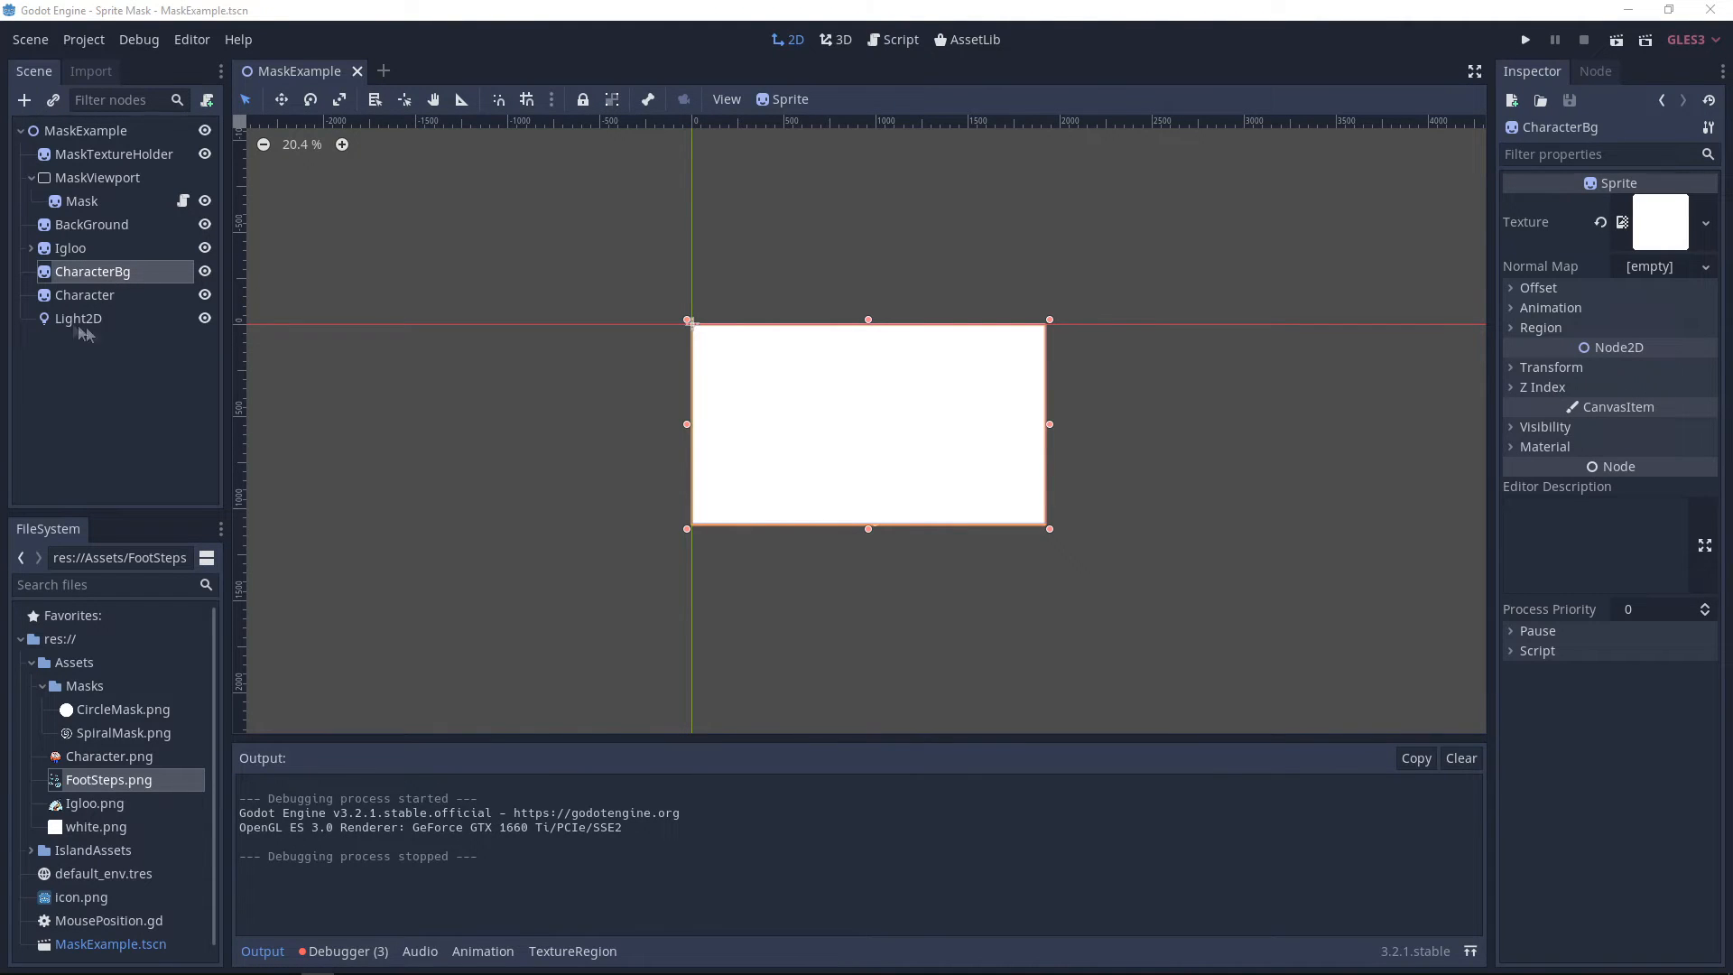
{"action": "left_click", "coordinate": [1539, 428]}
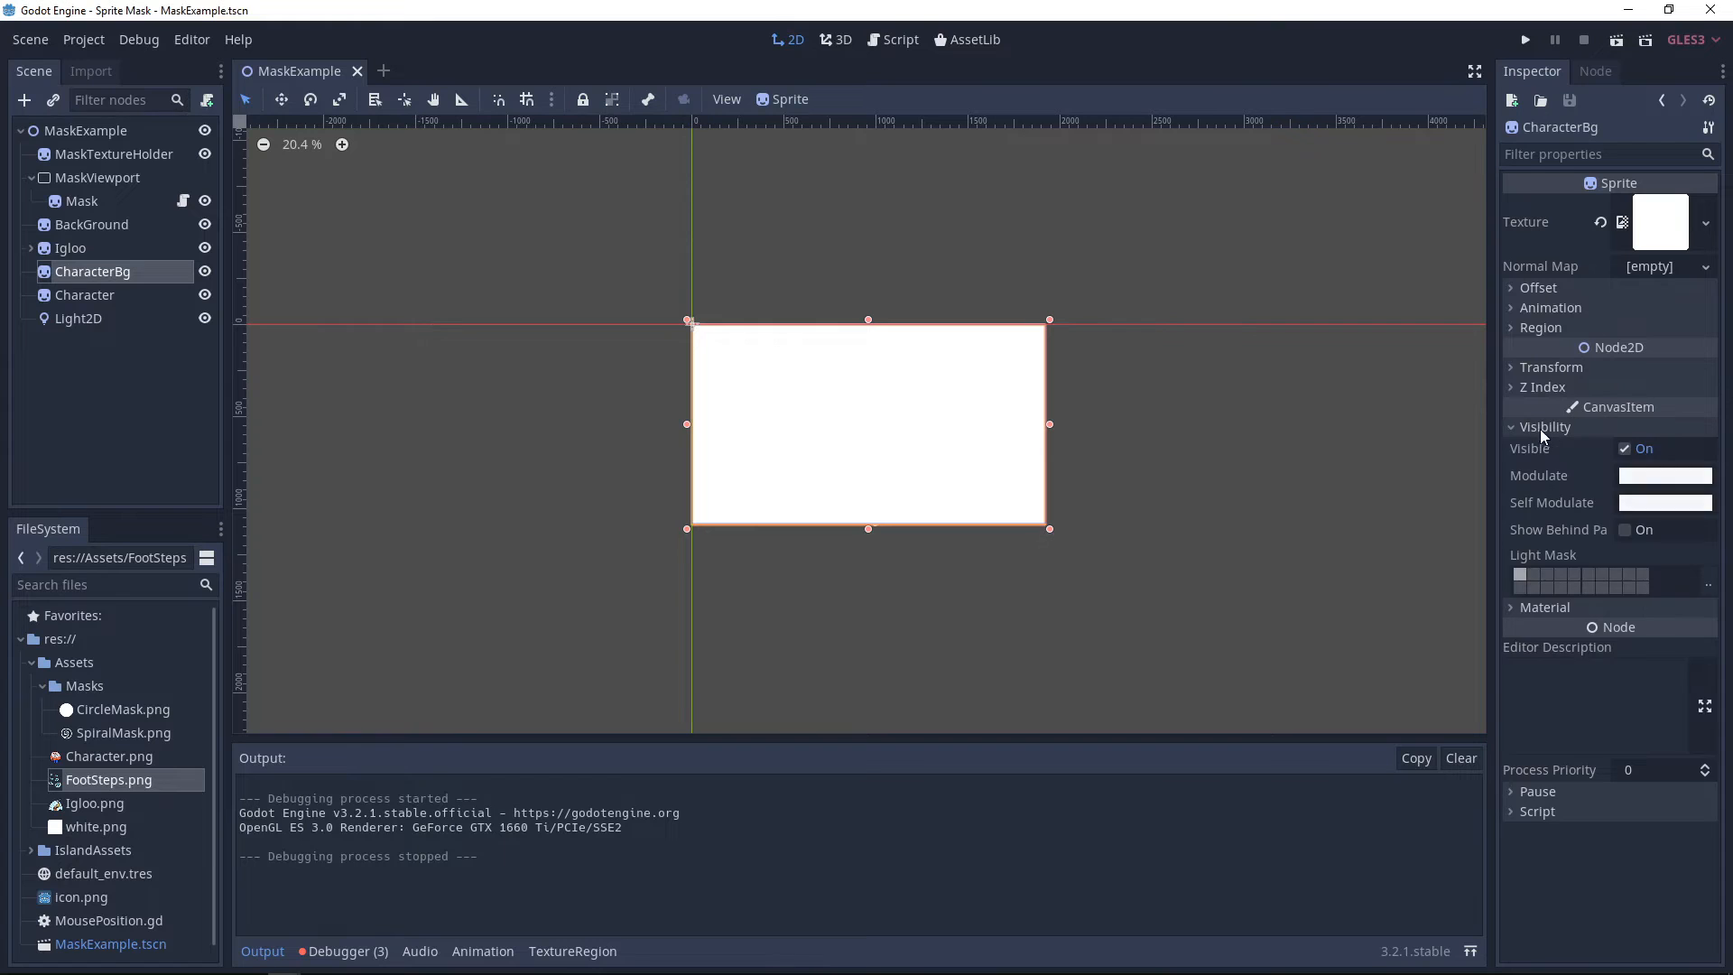
{"action": "left_click", "coordinate": [1522, 573]}
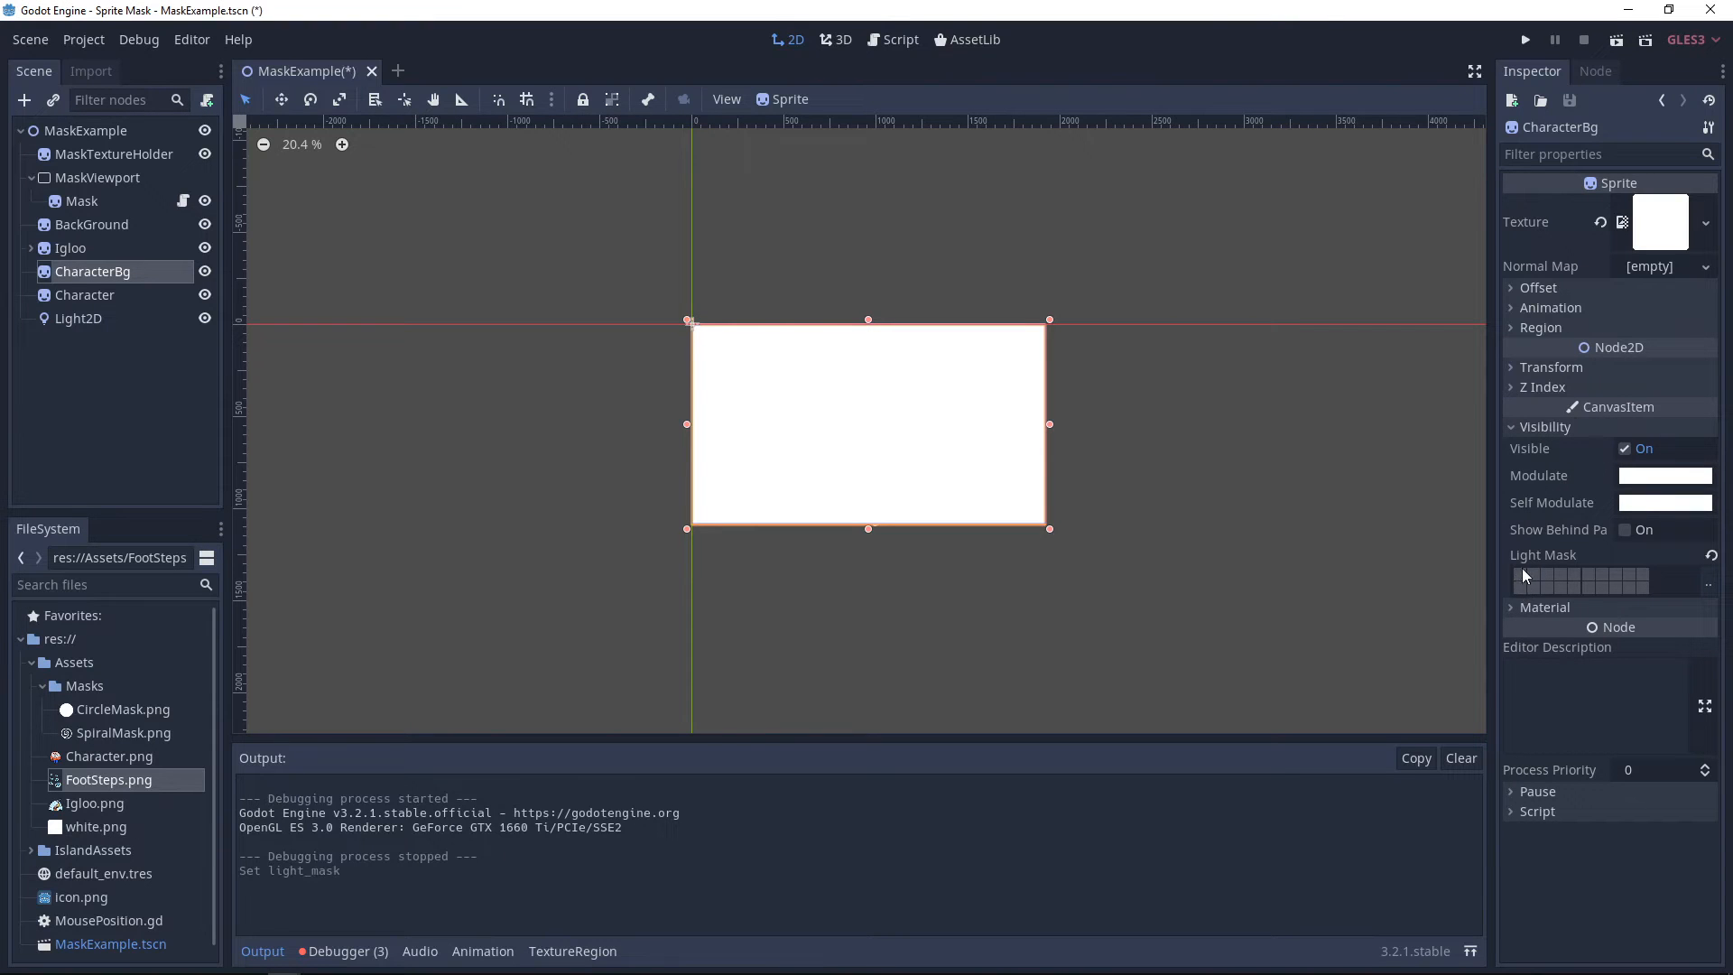
{"action": "left_click", "coordinate": [1518, 587]}
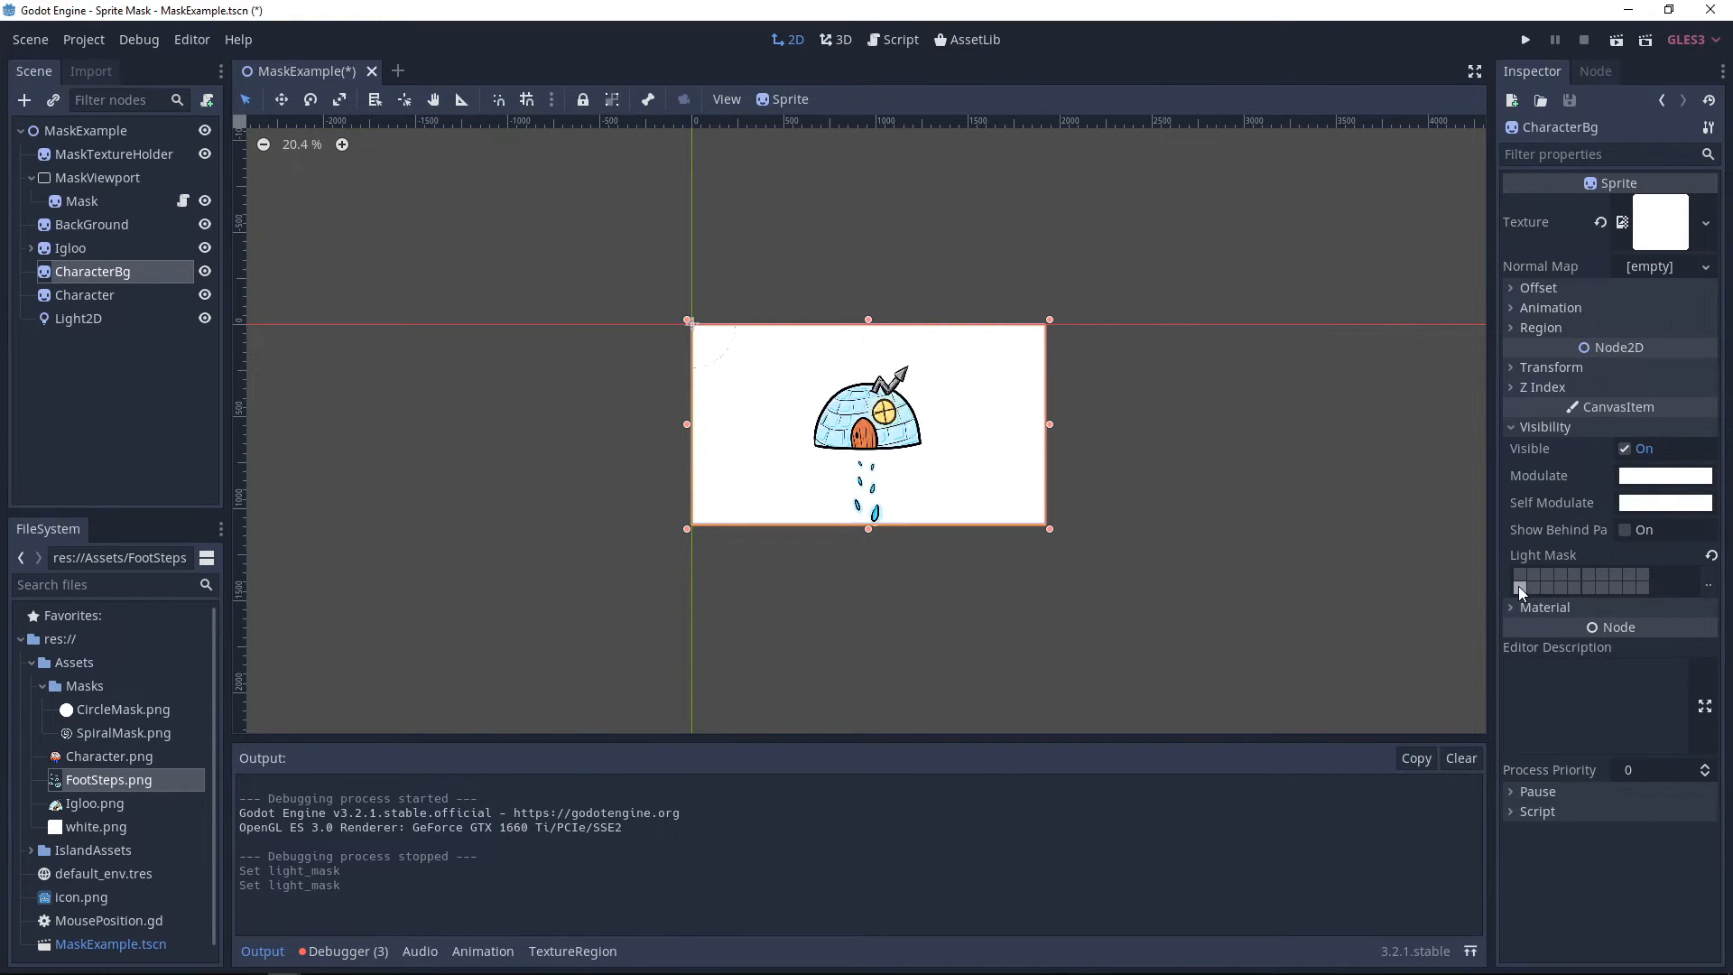
- Test-run the project with the new light mask and examine the mask circle's edge up close in the scene
{"action": "left_click", "coordinate": [1525, 39]}
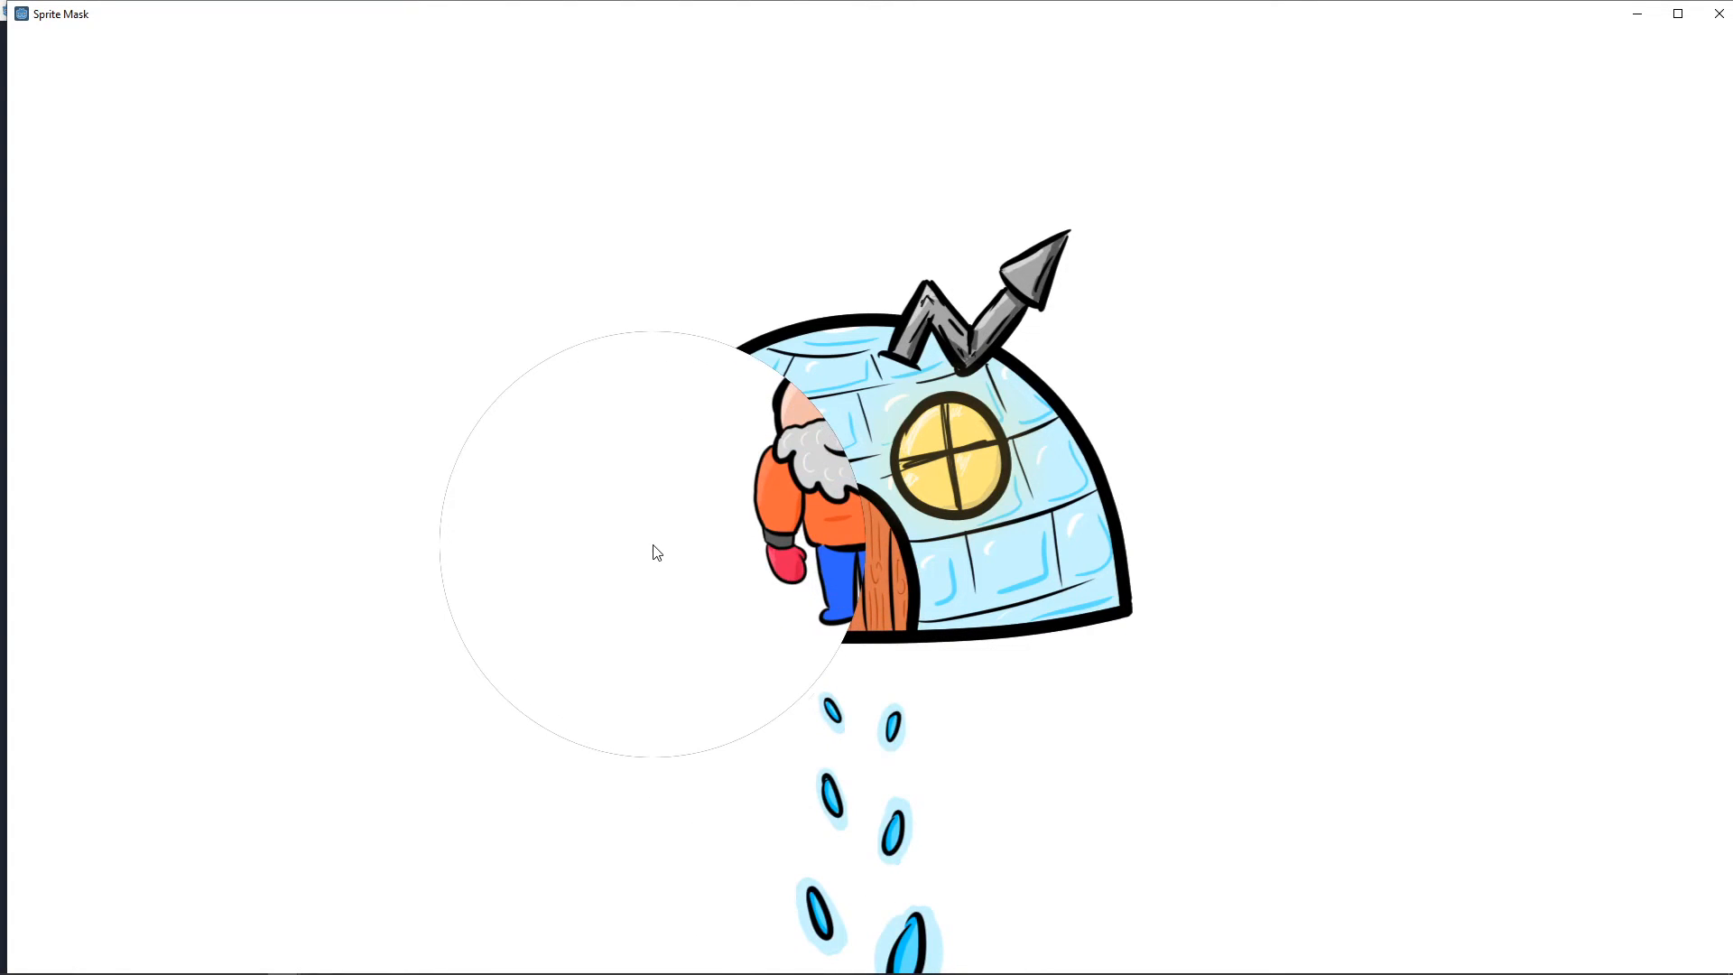
{"action": "left_click", "coordinate": [1719, 13]}
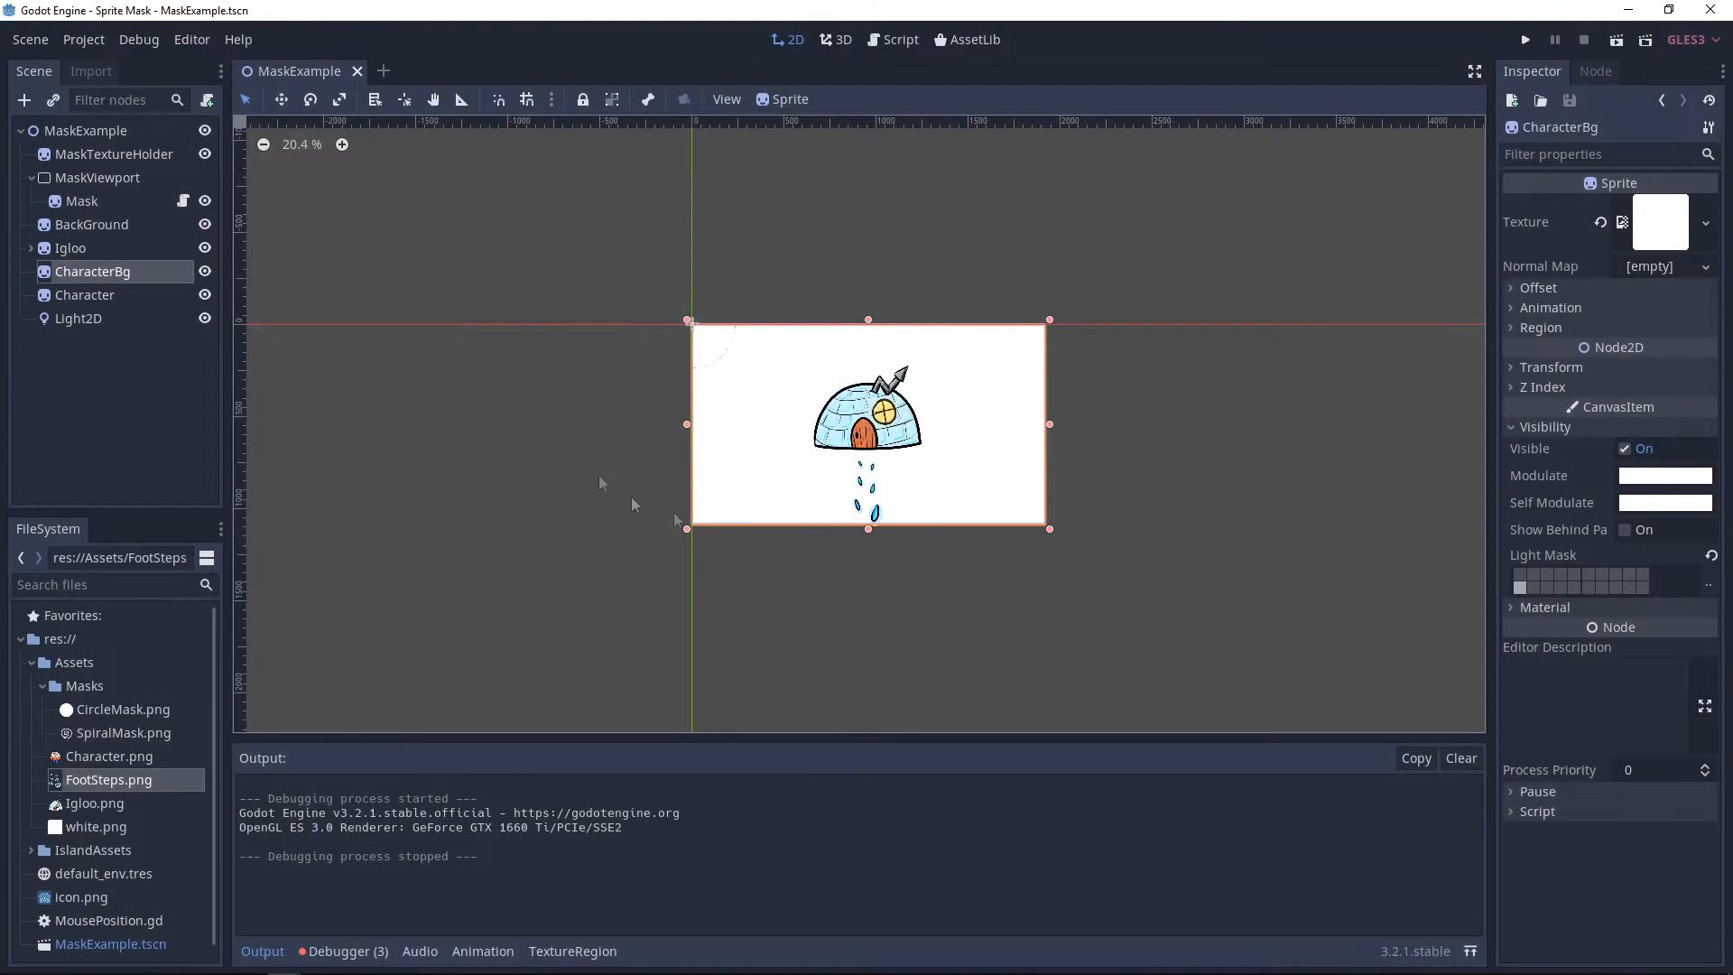
{"action": "scroll", "coordinate": [689, 376], "scroll_direction": "up", "scroll_amount": 10}
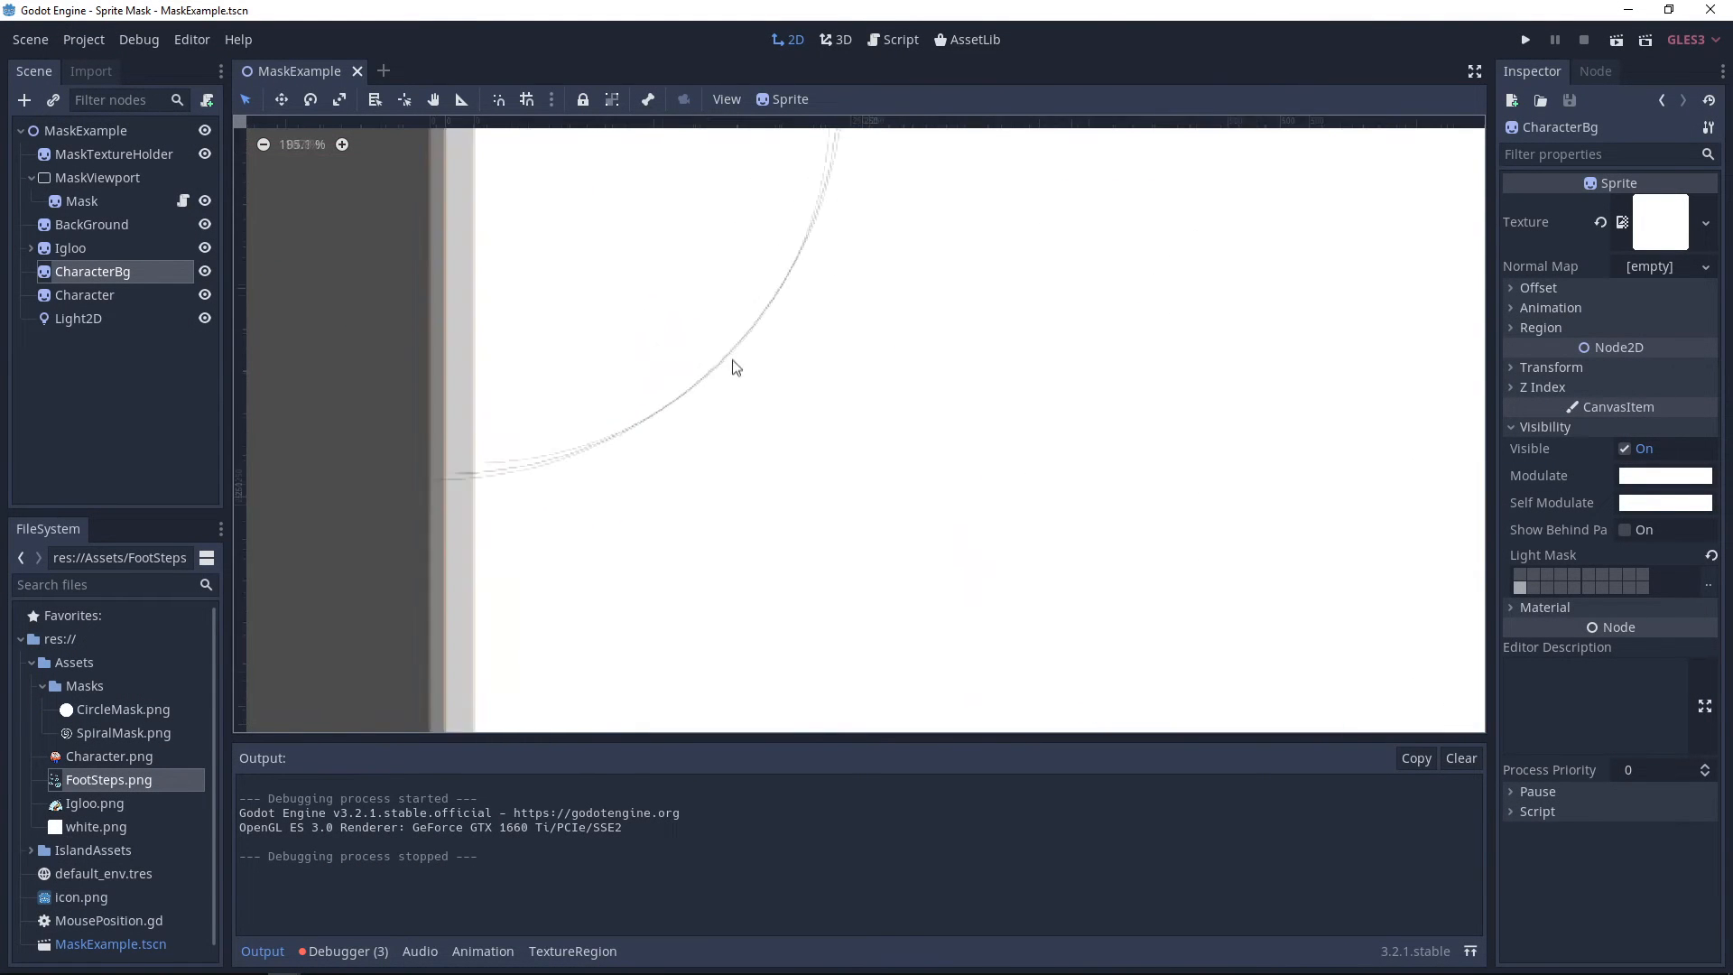
{"action": "scroll", "coordinate": [855, 516], "scroll_direction": "up", "scroll_amount": 3}
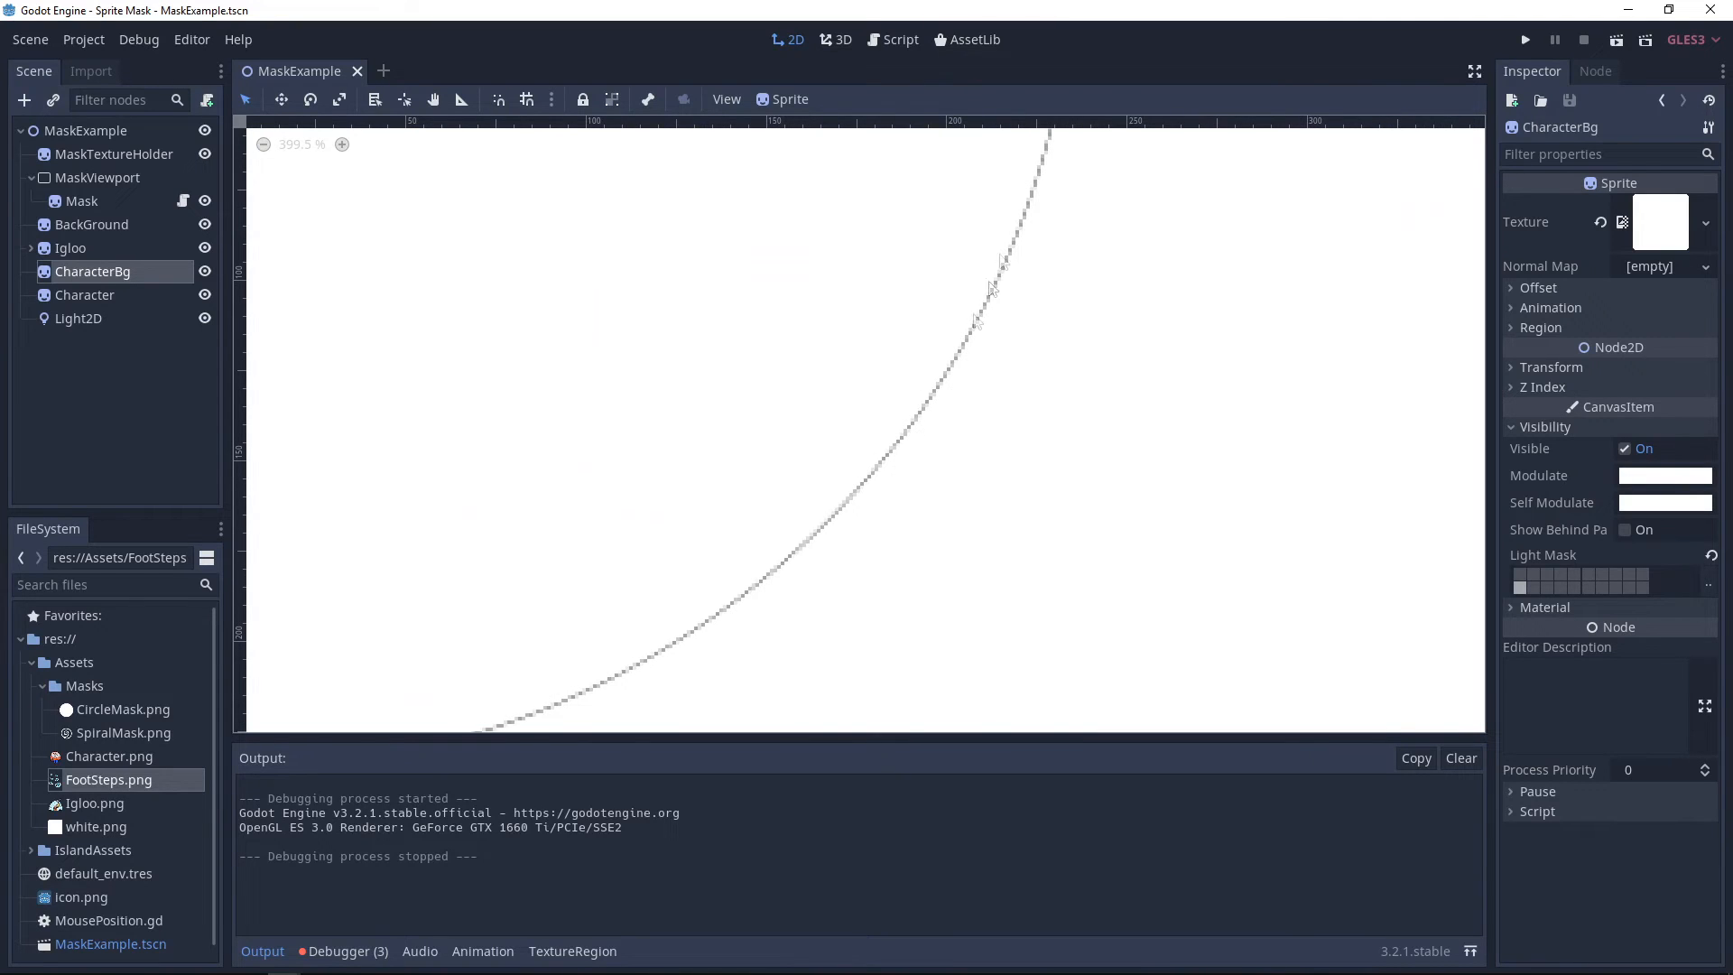
{"action": "scroll", "coordinate": [972, 484], "scroll_direction": "down", "scroll_amount": 5}
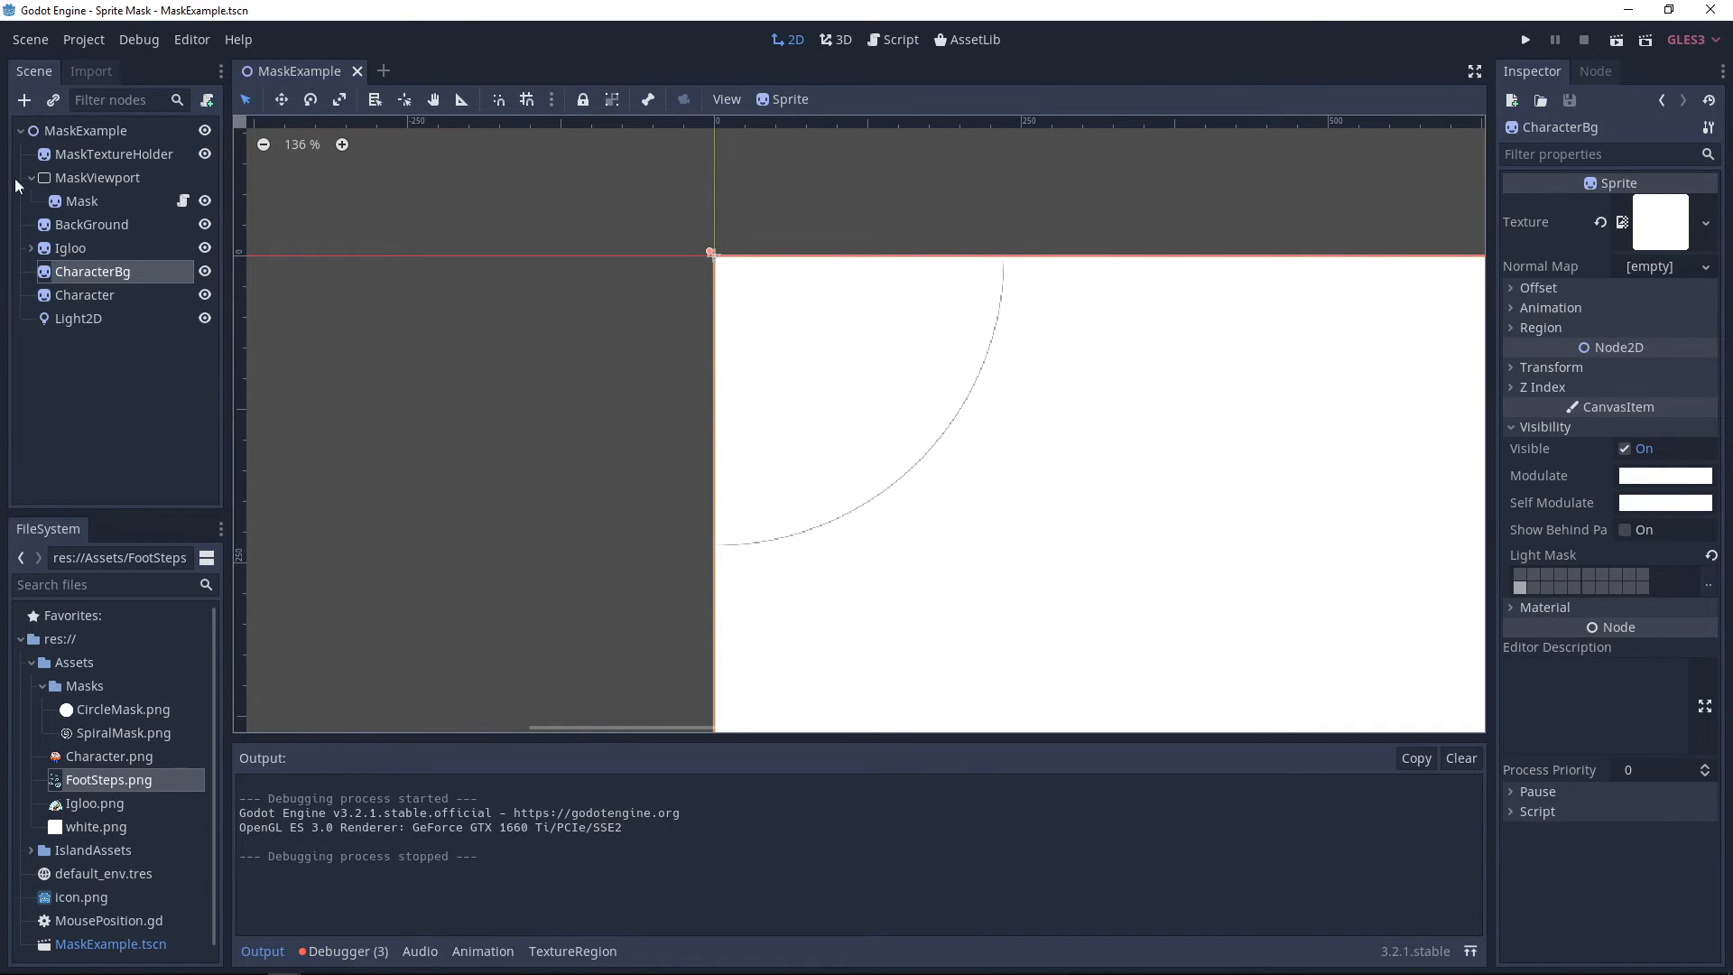
- Give the Mask sprite a new CanvasItemMaterial with its blend mode set to Premult Alpha
{"action": "left_click", "coordinate": [79, 202]}
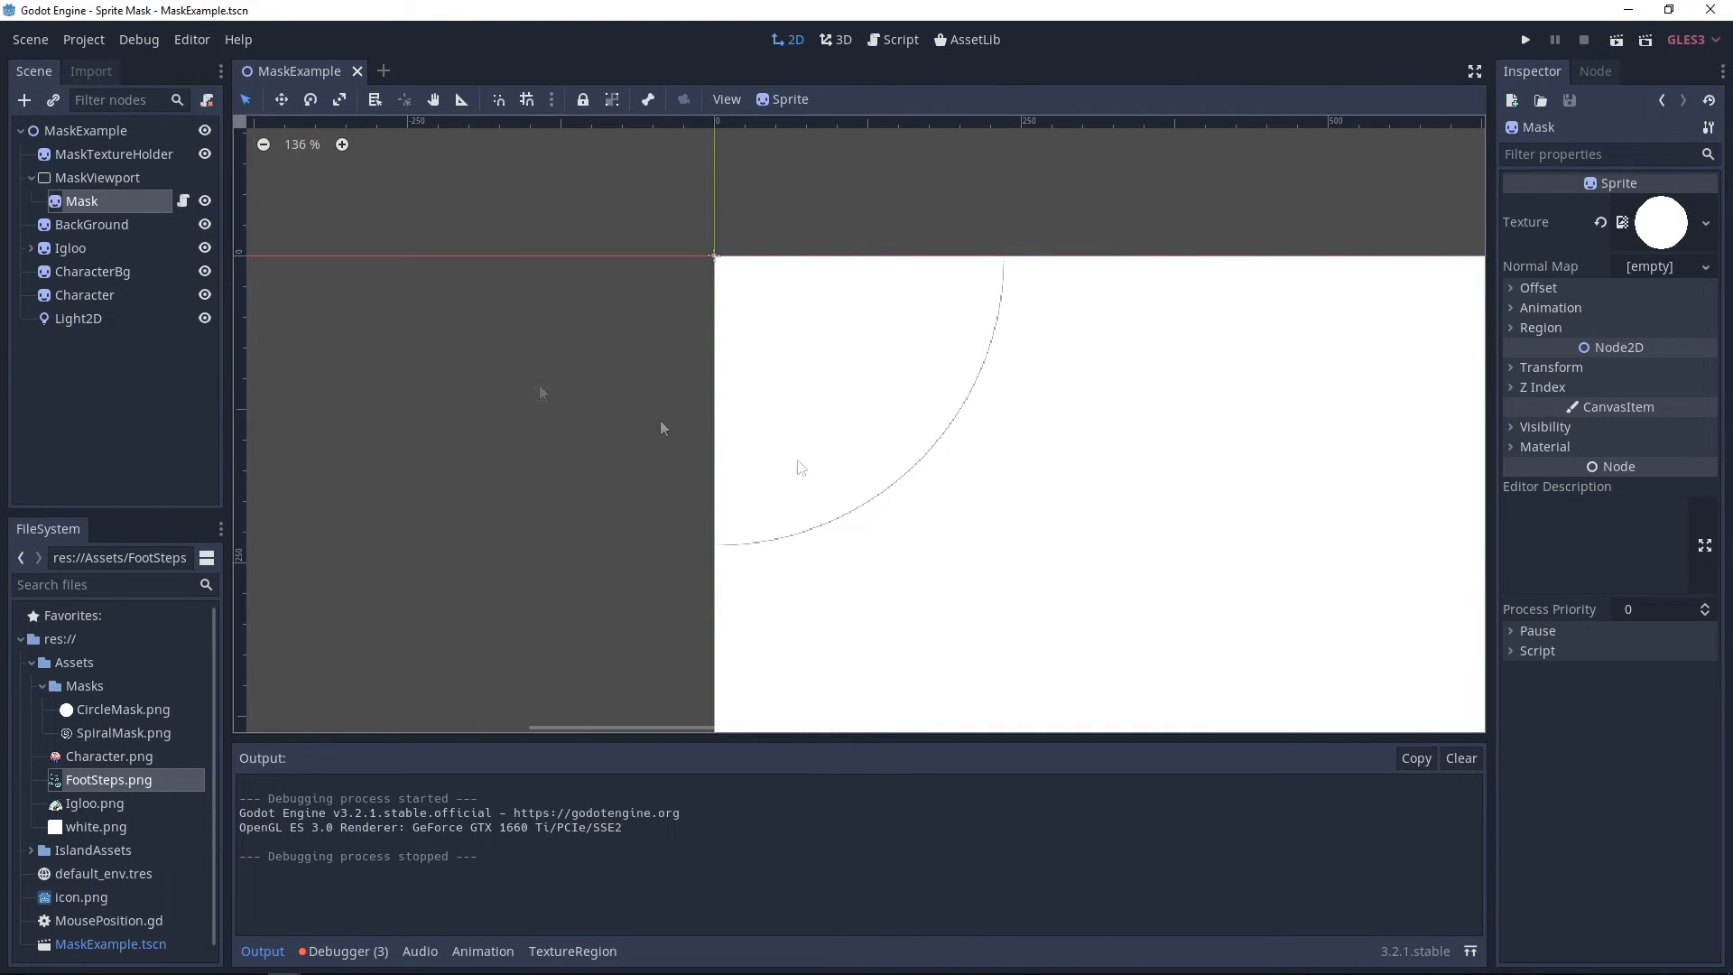
{"action": "left_click", "coordinate": [1550, 447]}
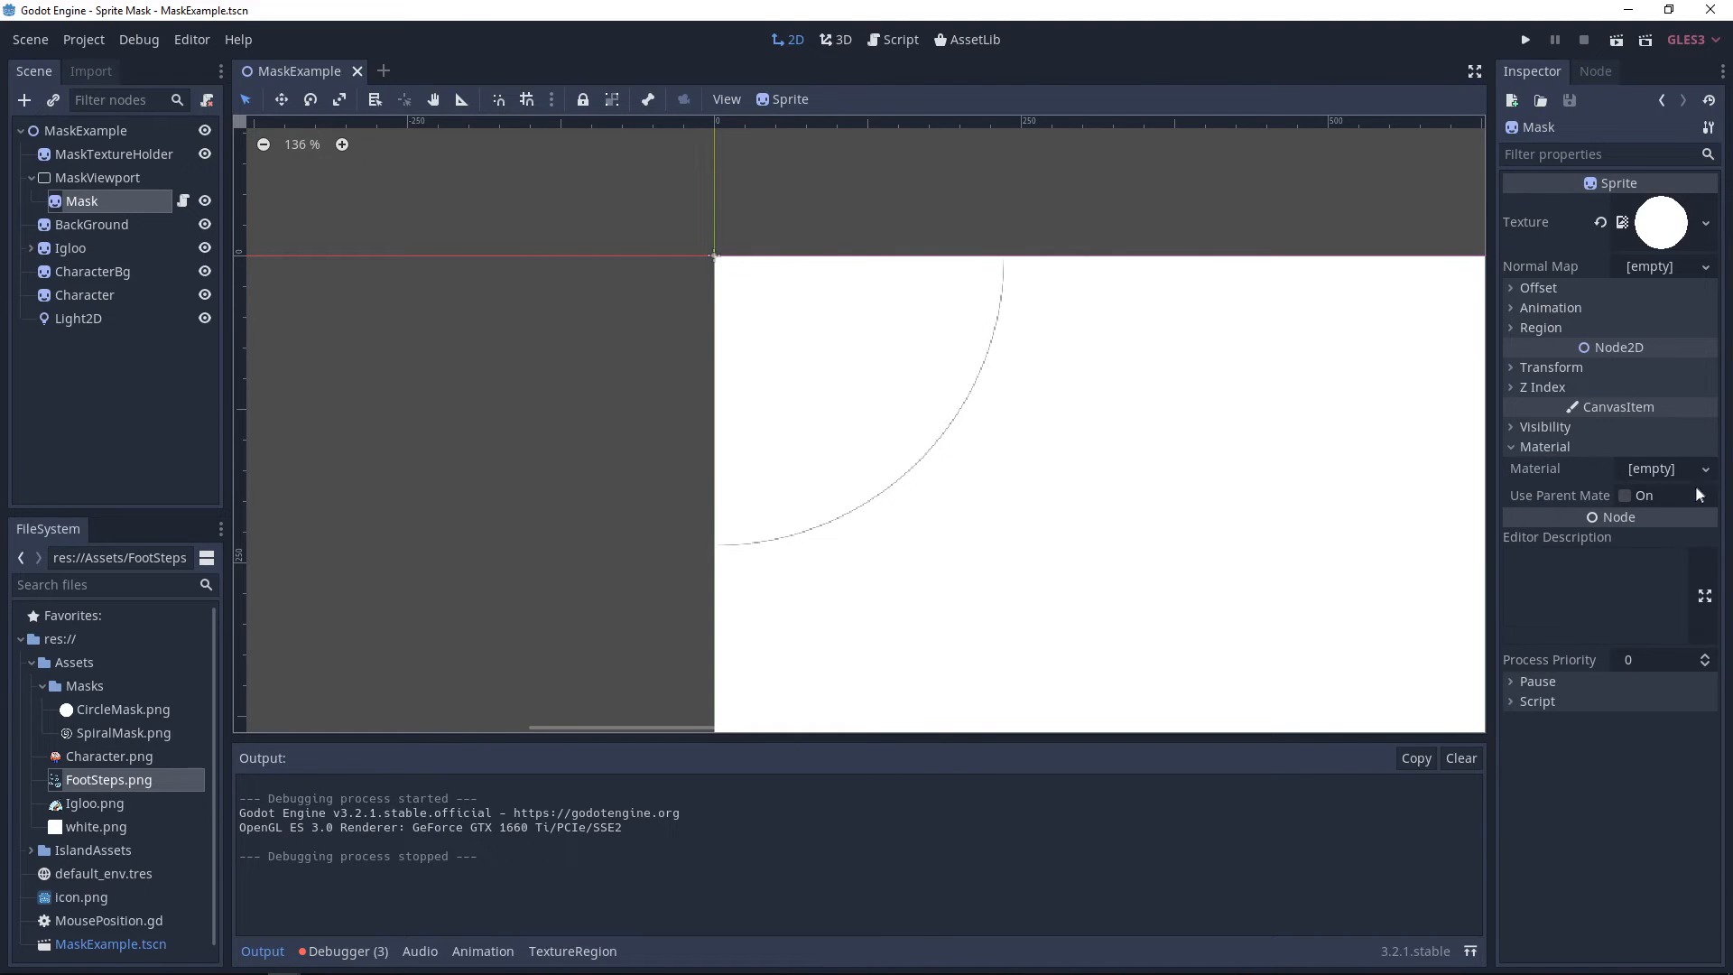
{"action": "left_click", "coordinate": [1670, 470]}
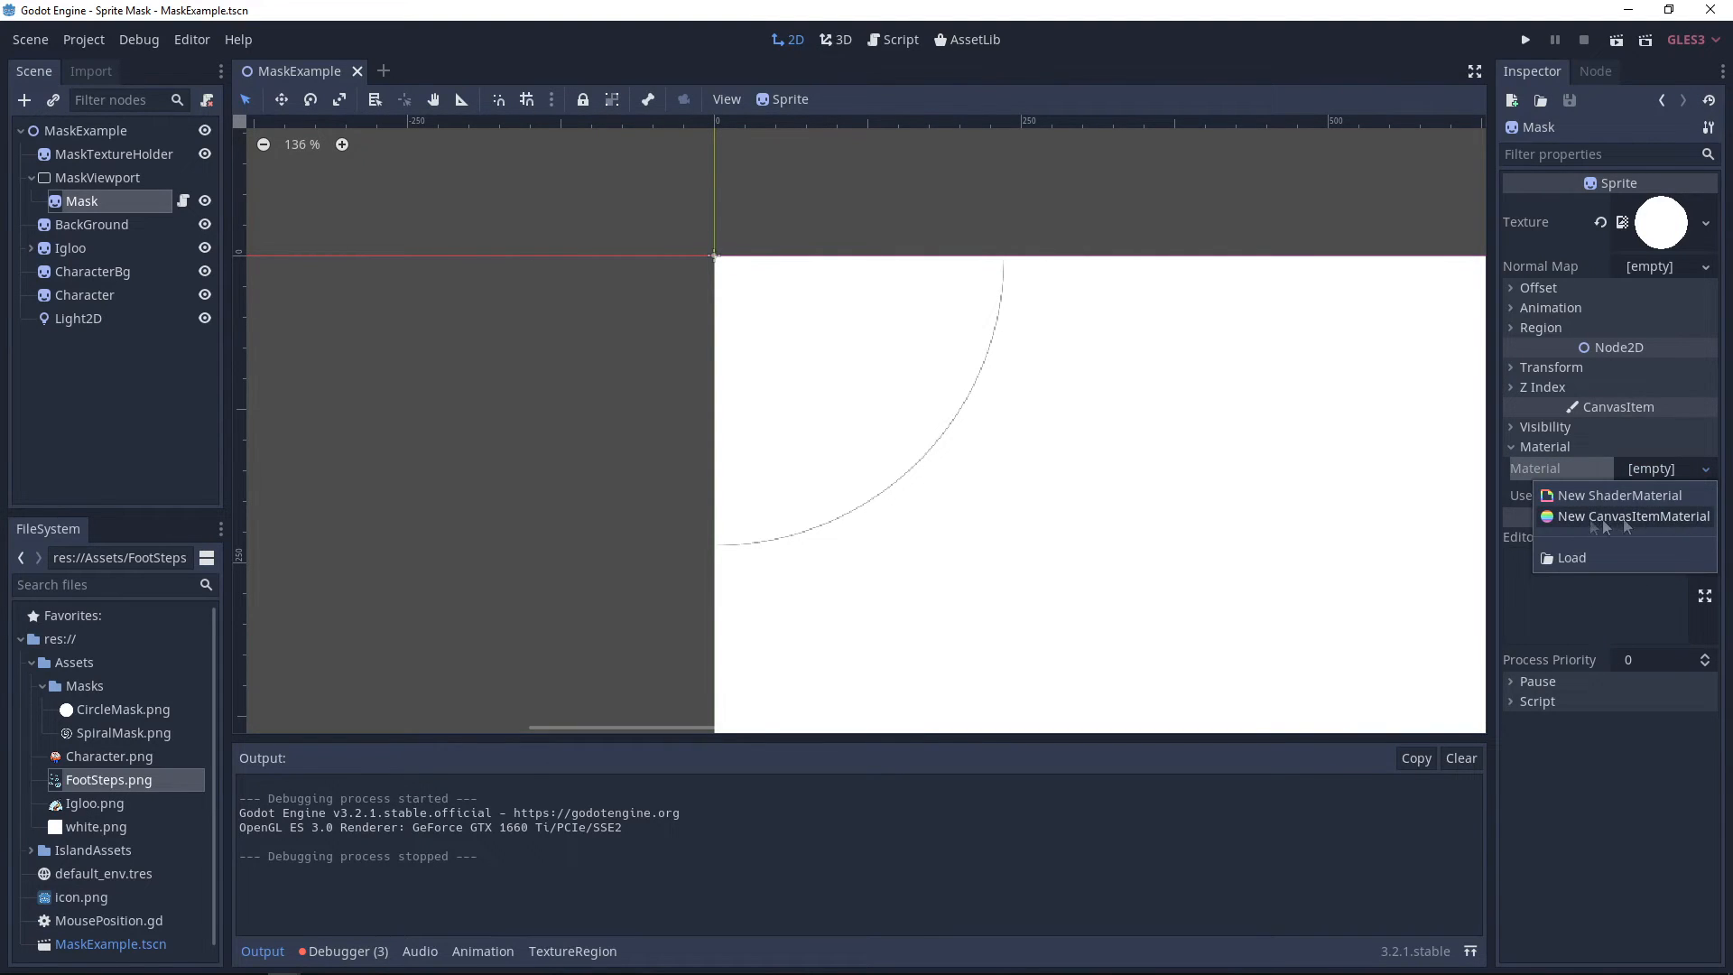
{"action": "left_click", "coordinate": [1621, 516]}
{"action": "left_click", "coordinate": [1657, 469]}
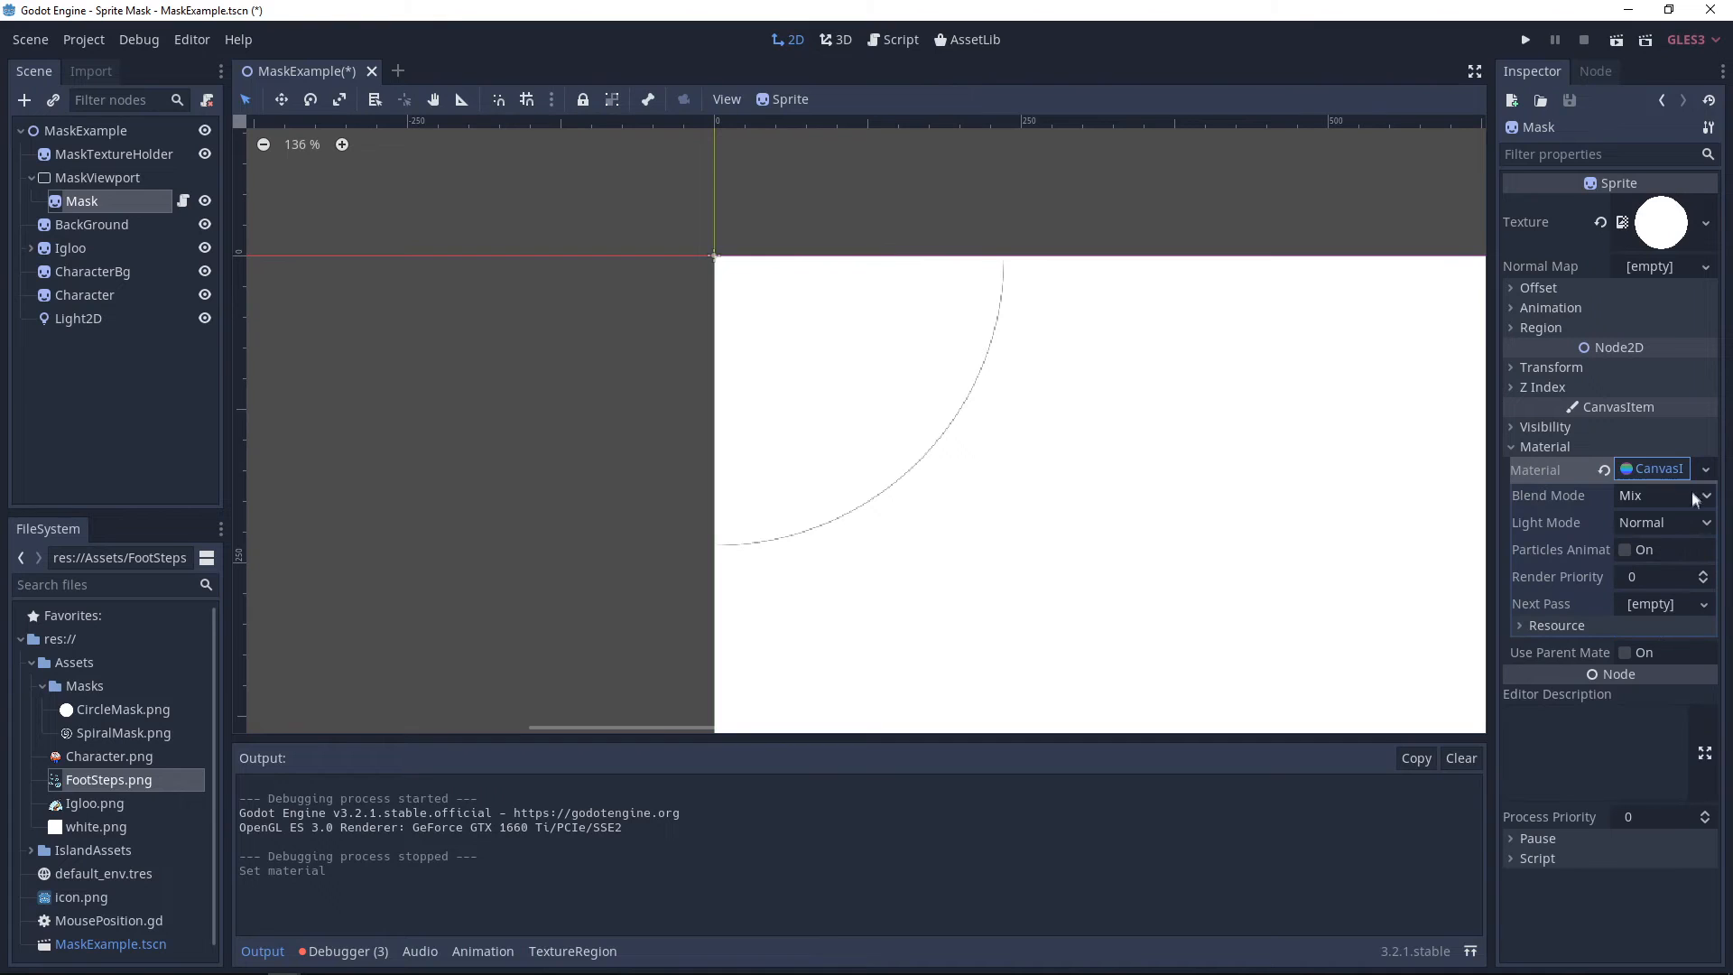
{"action": "left_click", "coordinate": [1641, 493]}
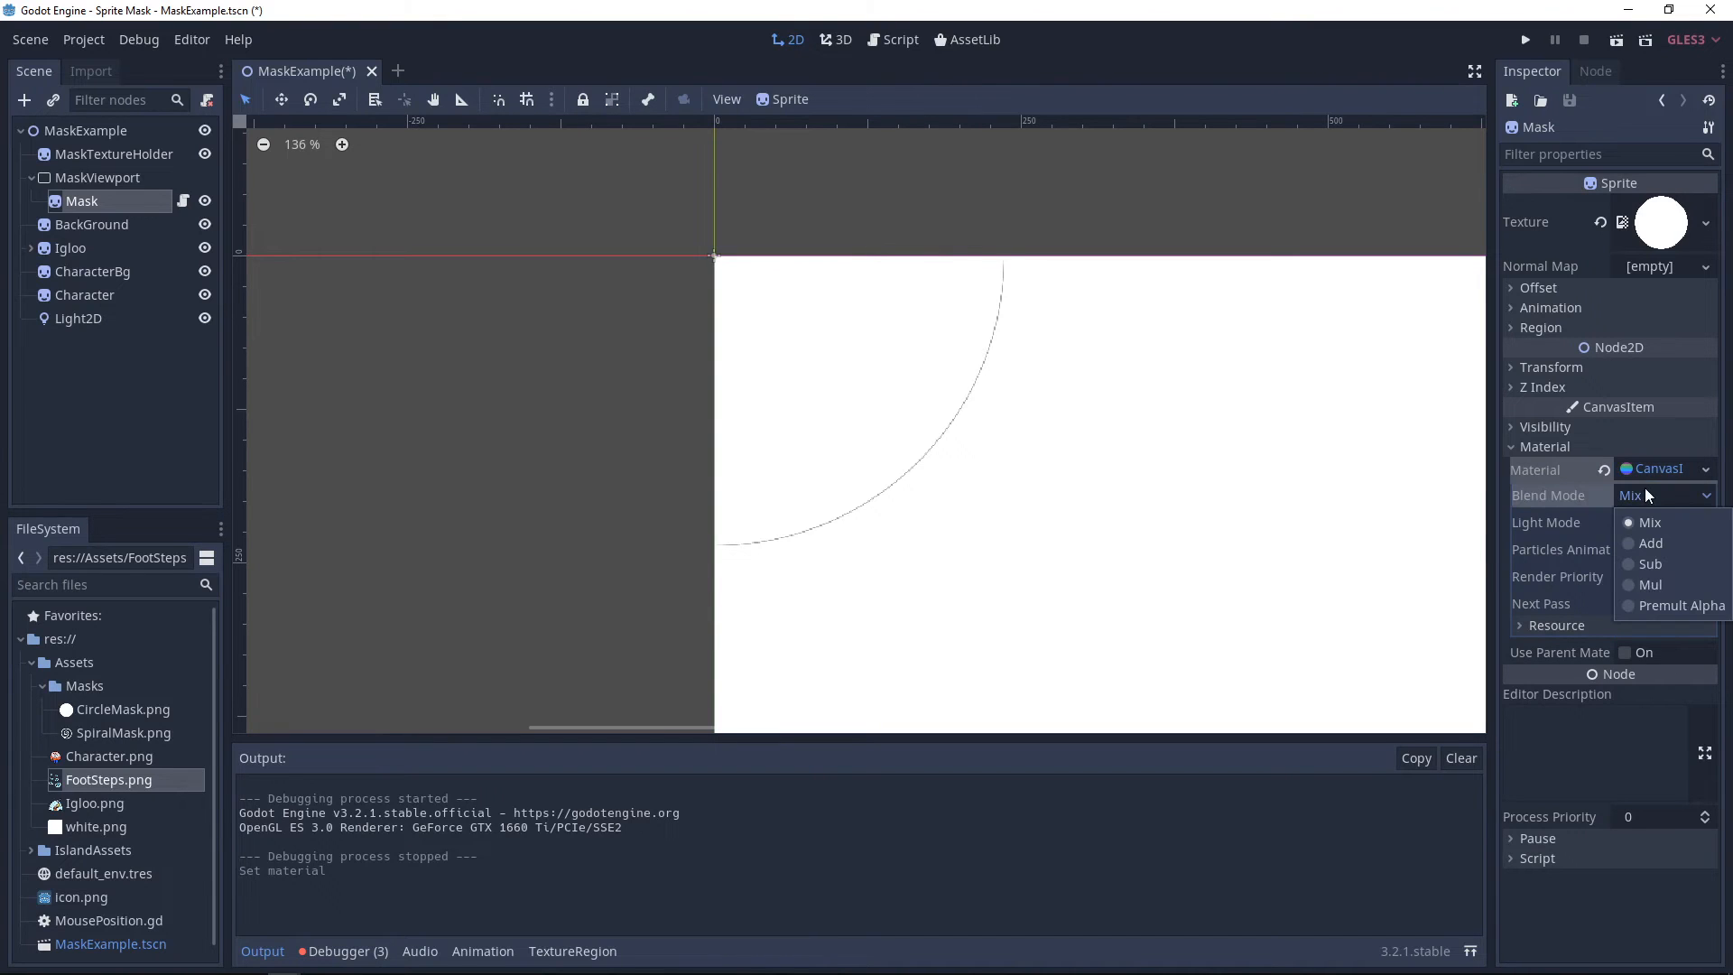
{"action": "left_click", "coordinate": [1677, 605]}
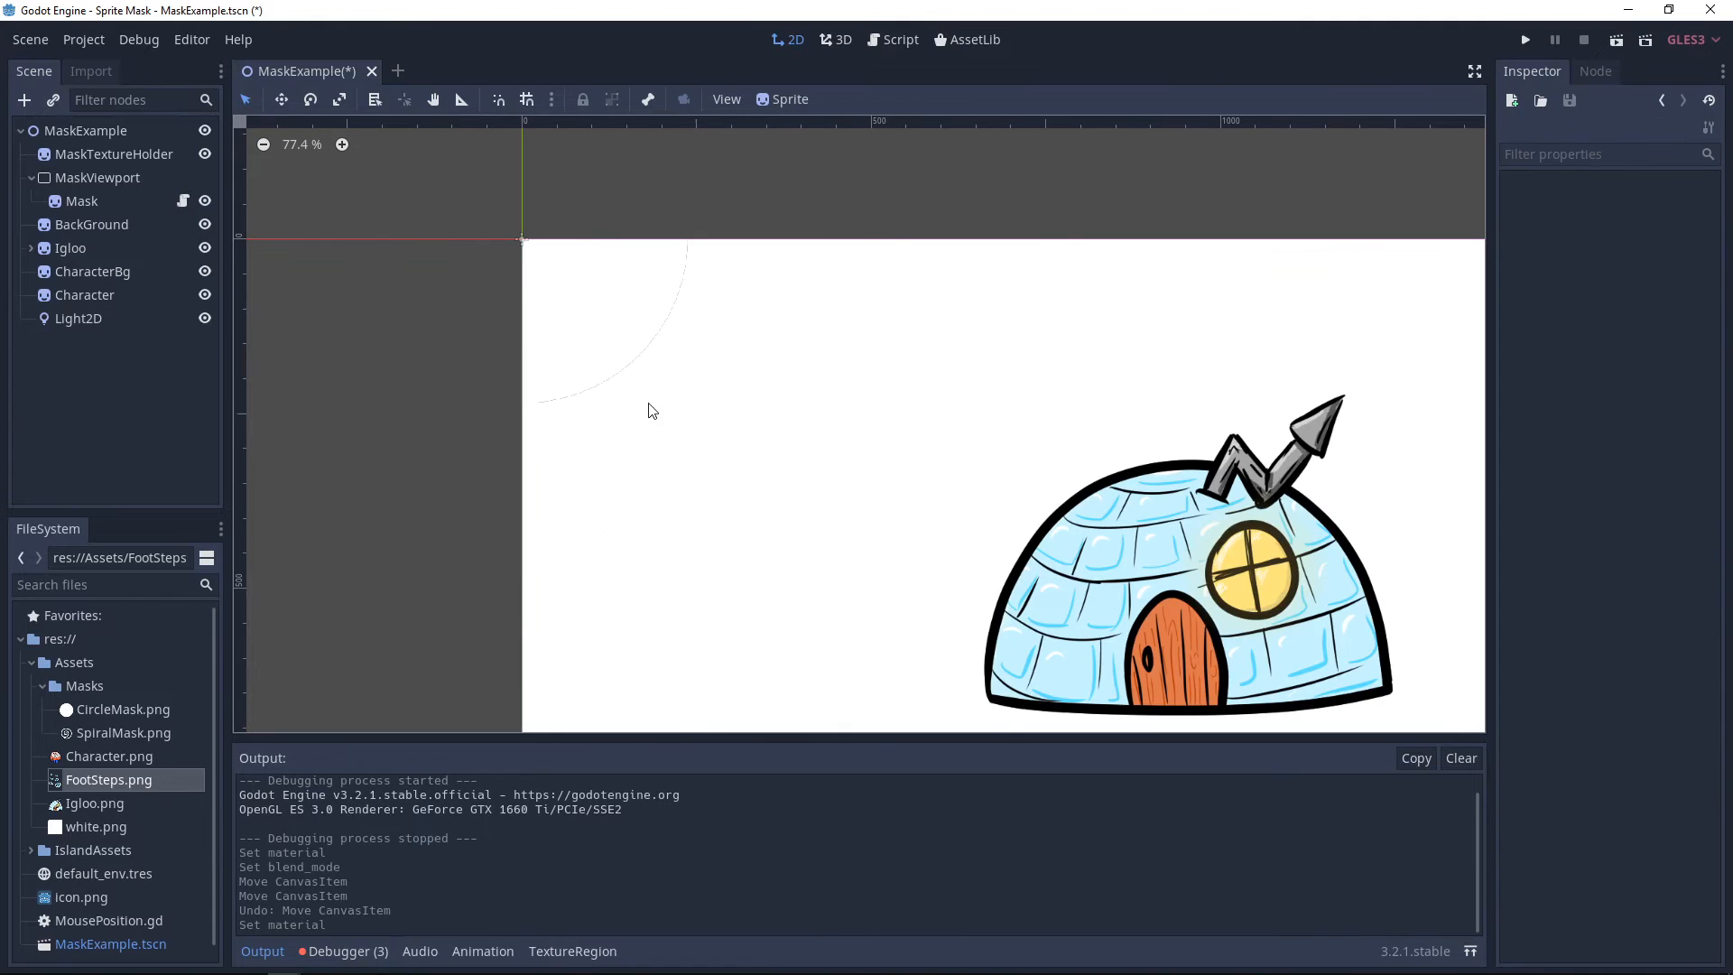
- Examine the mask circle's outline in the scene and test-run the project with the Premult Alpha material
{"action": "scroll", "coordinate": [688, 334], "scroll_direction": "up", "scroll_amount": 4}
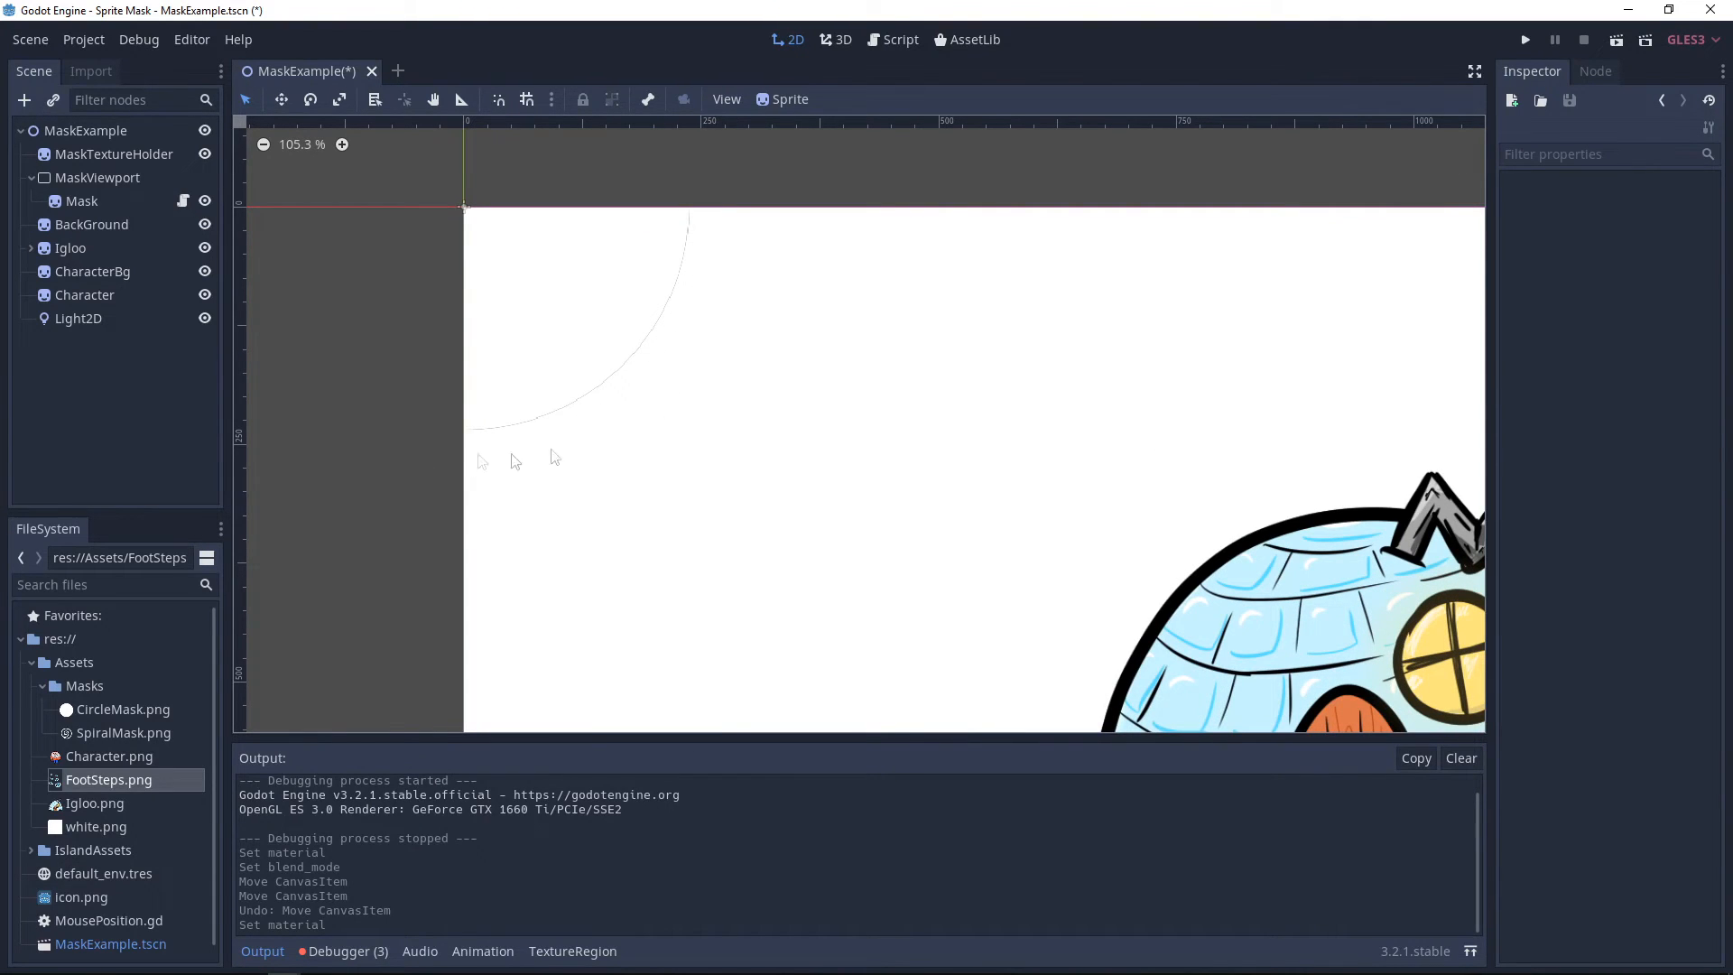
{"action": "left_click", "coordinate": [1525, 39]}
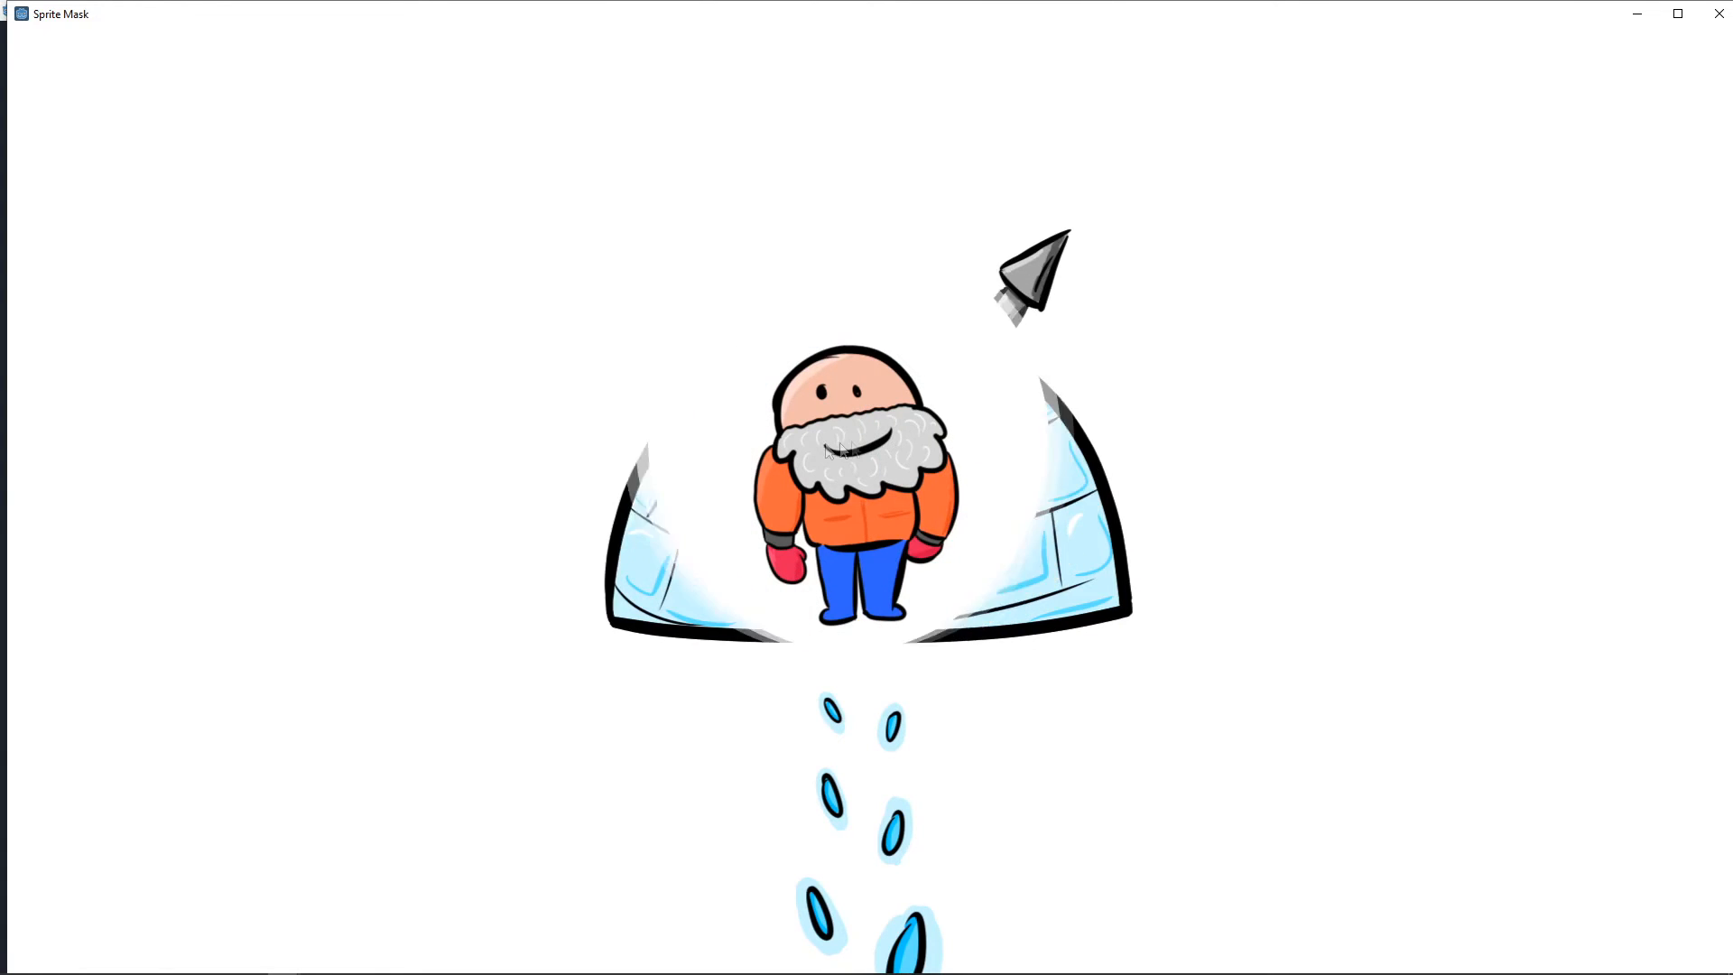
{"action": "left_click", "coordinate": [1719, 14]}
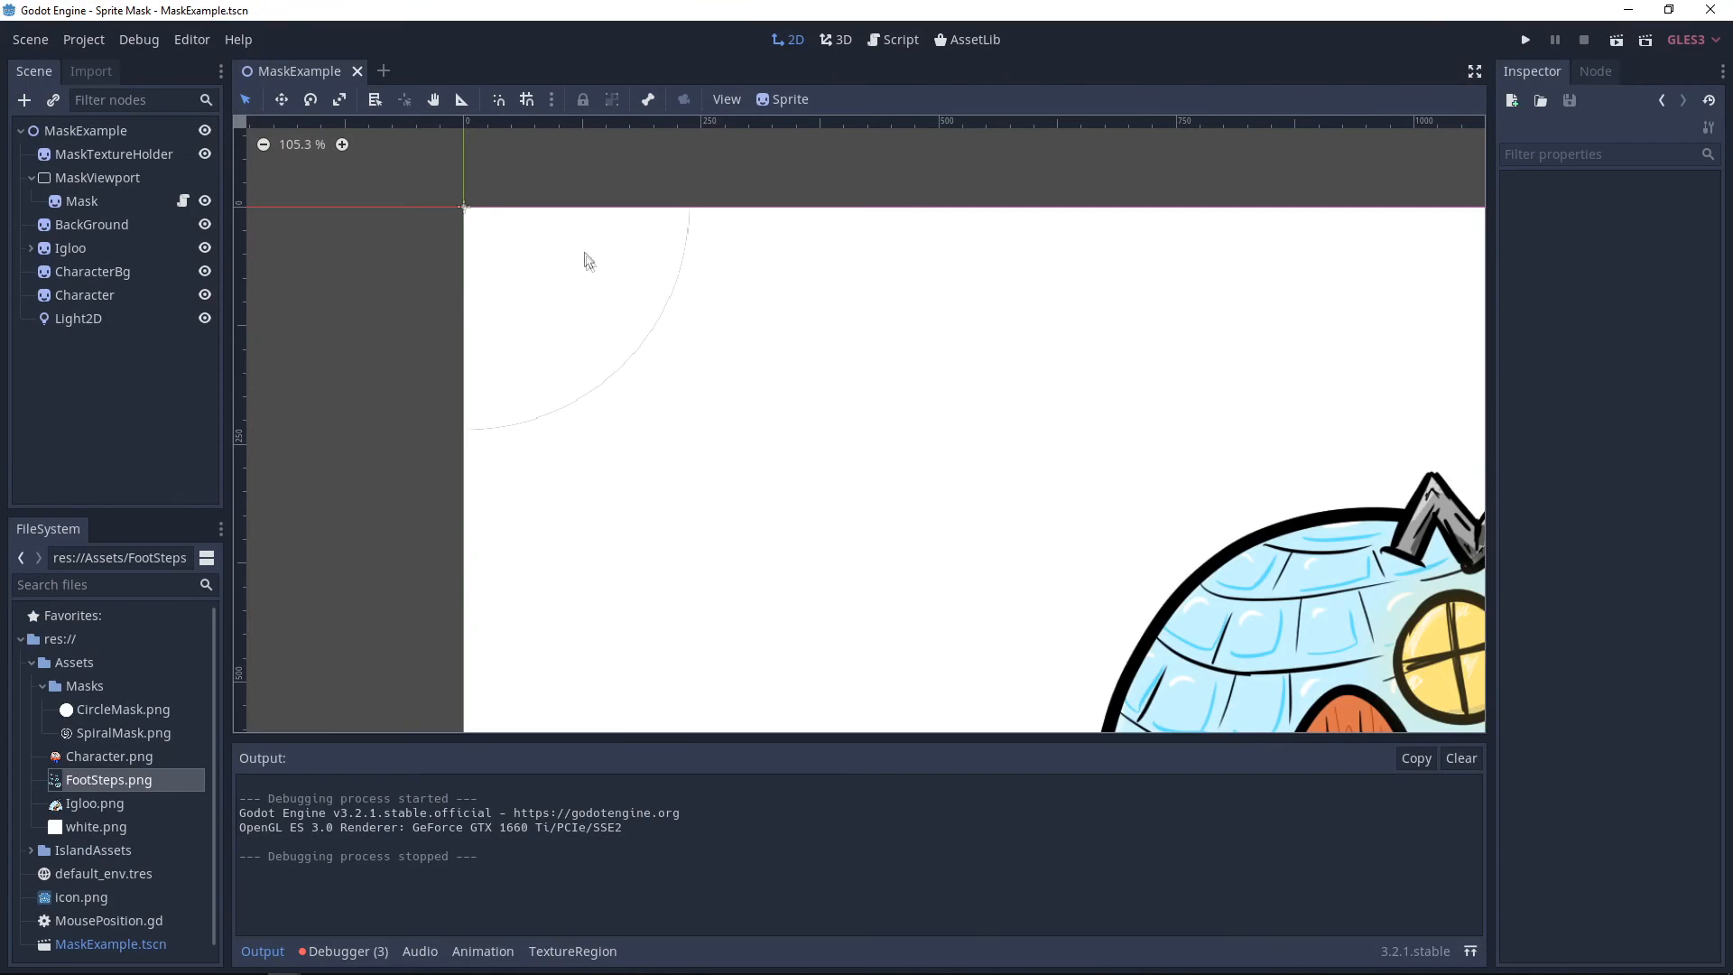
- Replace the Mask sprite's texture with SpiralMask.png
{"action": "scroll", "coordinate": [1057, 406], "scroll_direction": "down", "scroll_amount": 4}
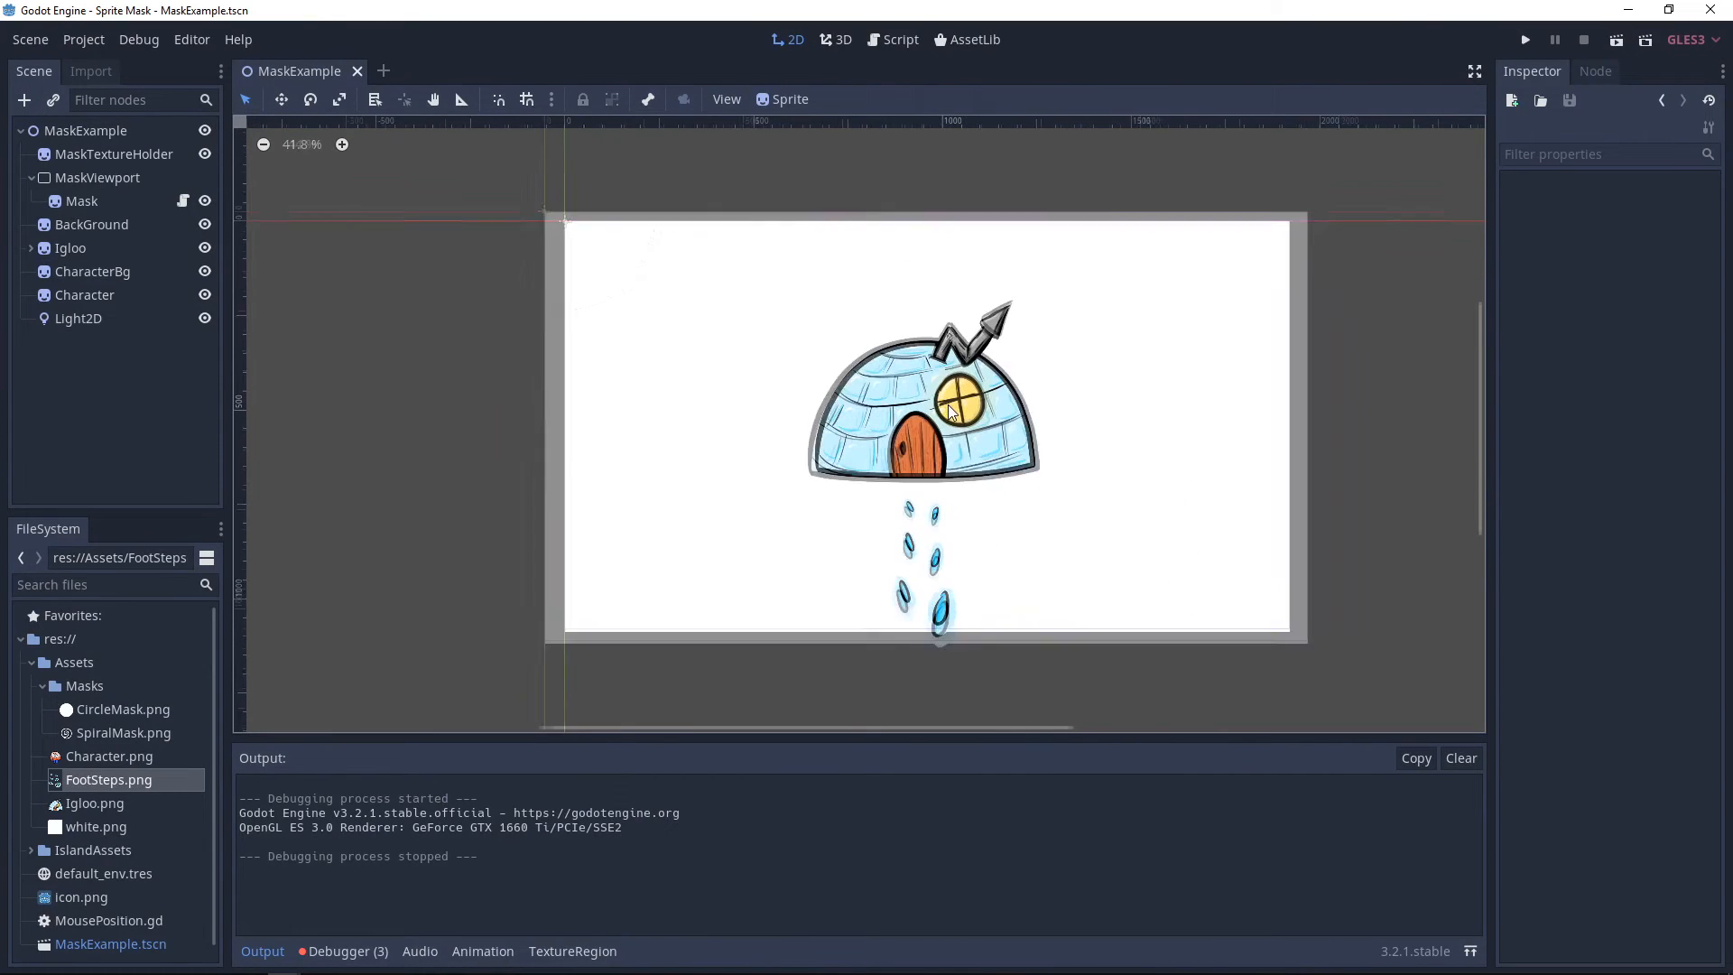
{"action": "scroll", "coordinate": [951, 411], "scroll_direction": "up", "scroll_amount": 1}
{"action": "left_click", "coordinate": [83, 200]}
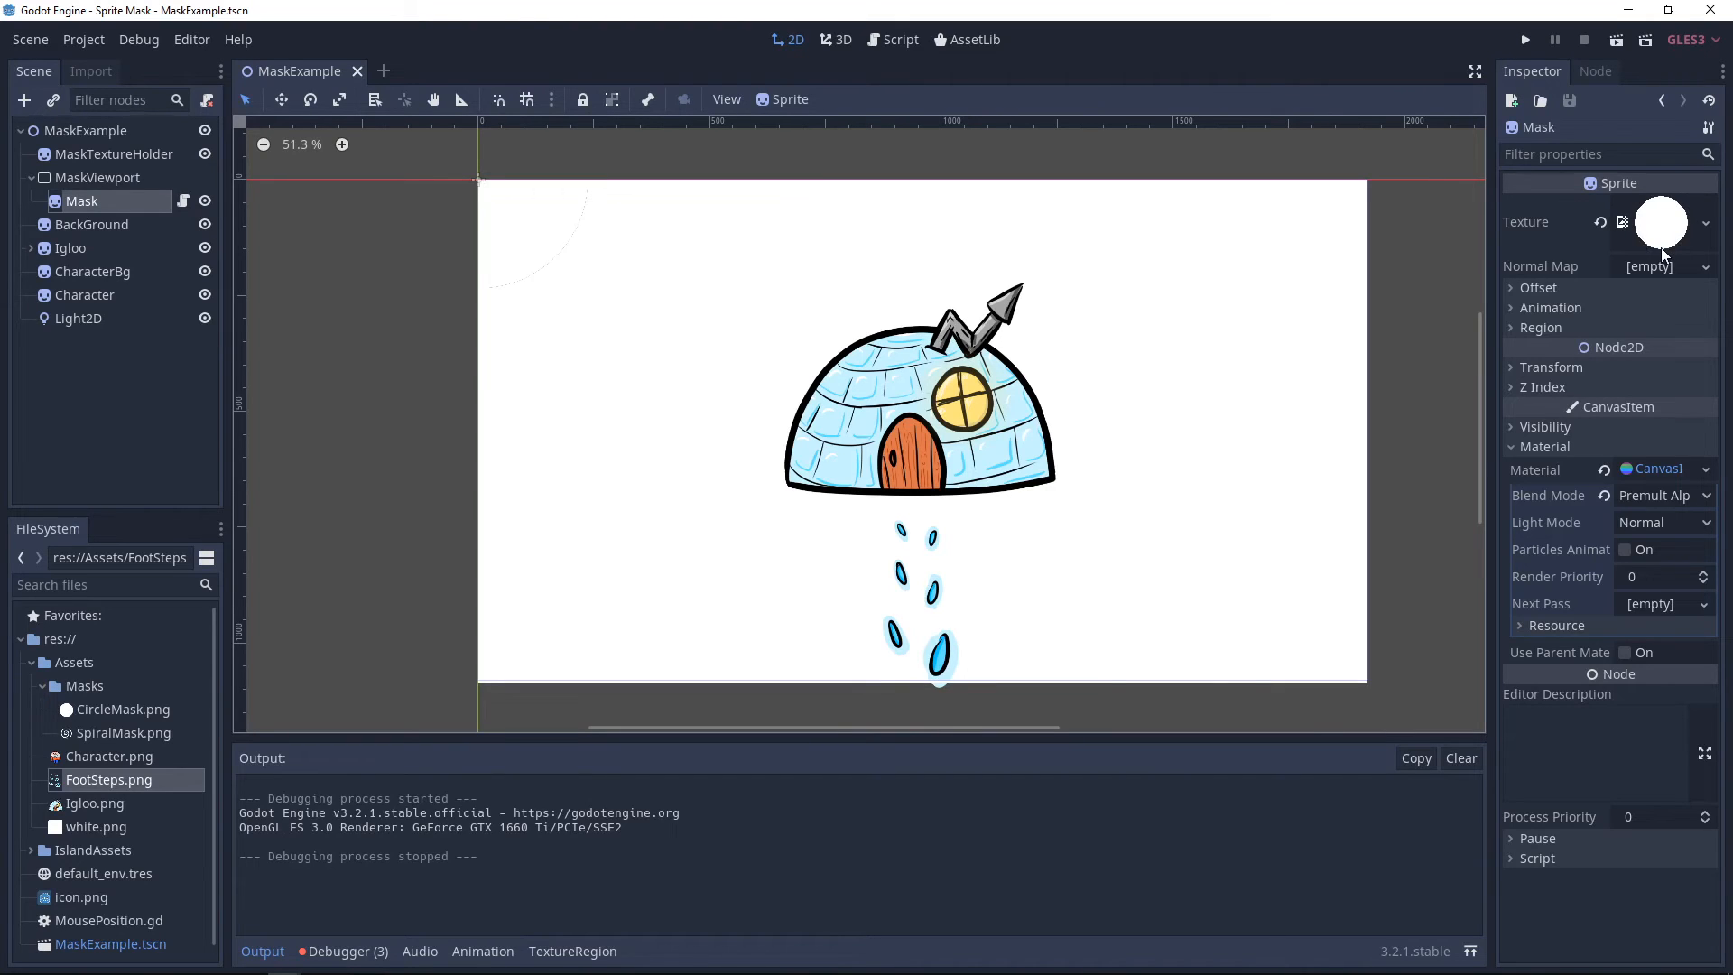
{"action": "left_click", "coordinate": [101, 733]}
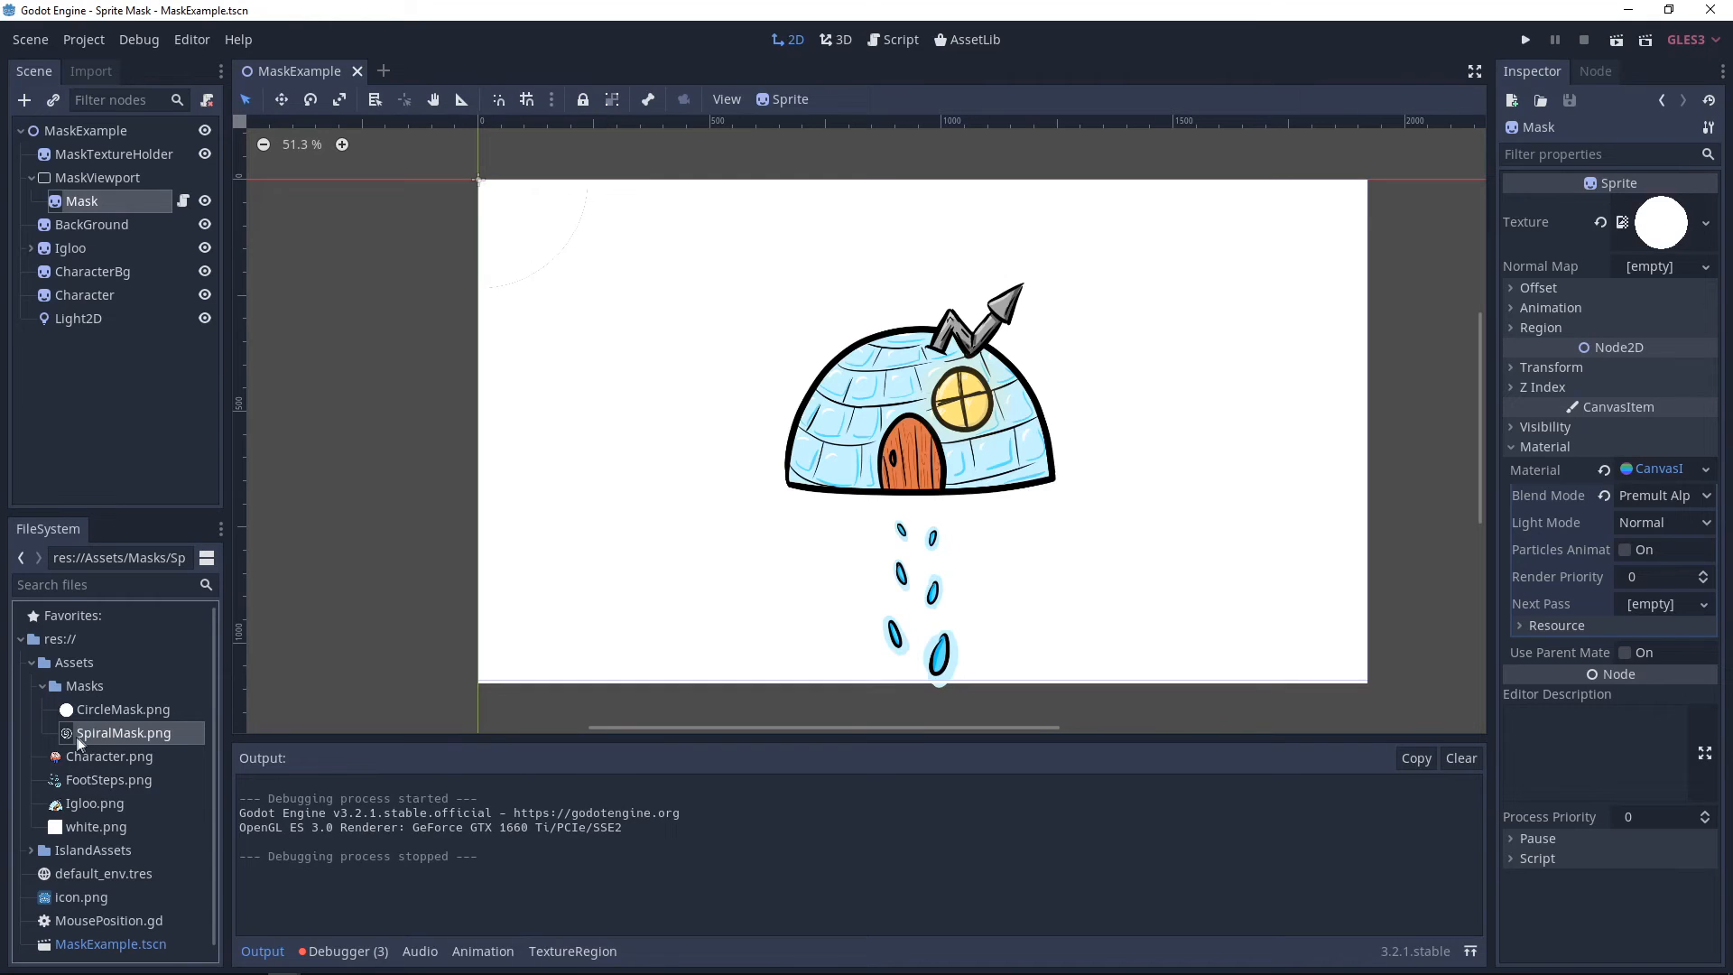
{"action": "left_click_drag", "start_coordinate": [80, 742], "coordinate": [1666, 224]}
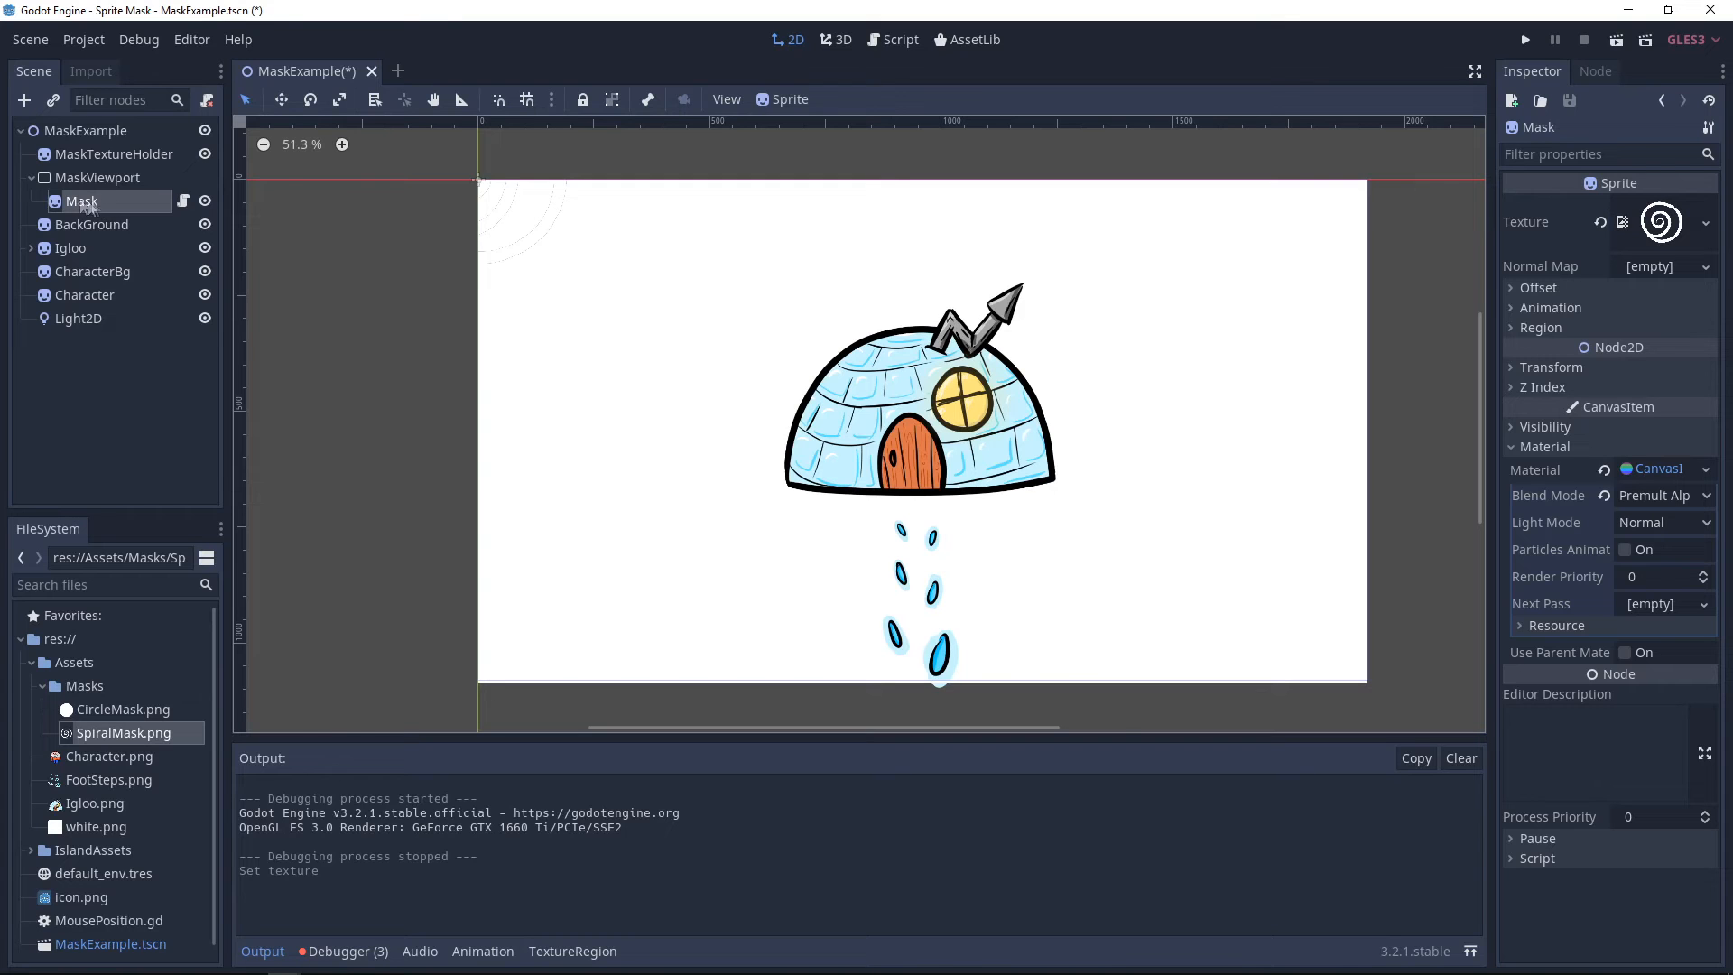
- Test-run the project with the spiral mask and select the Character sprite to view its properties
{"action": "left_click", "coordinate": [1525, 39]}
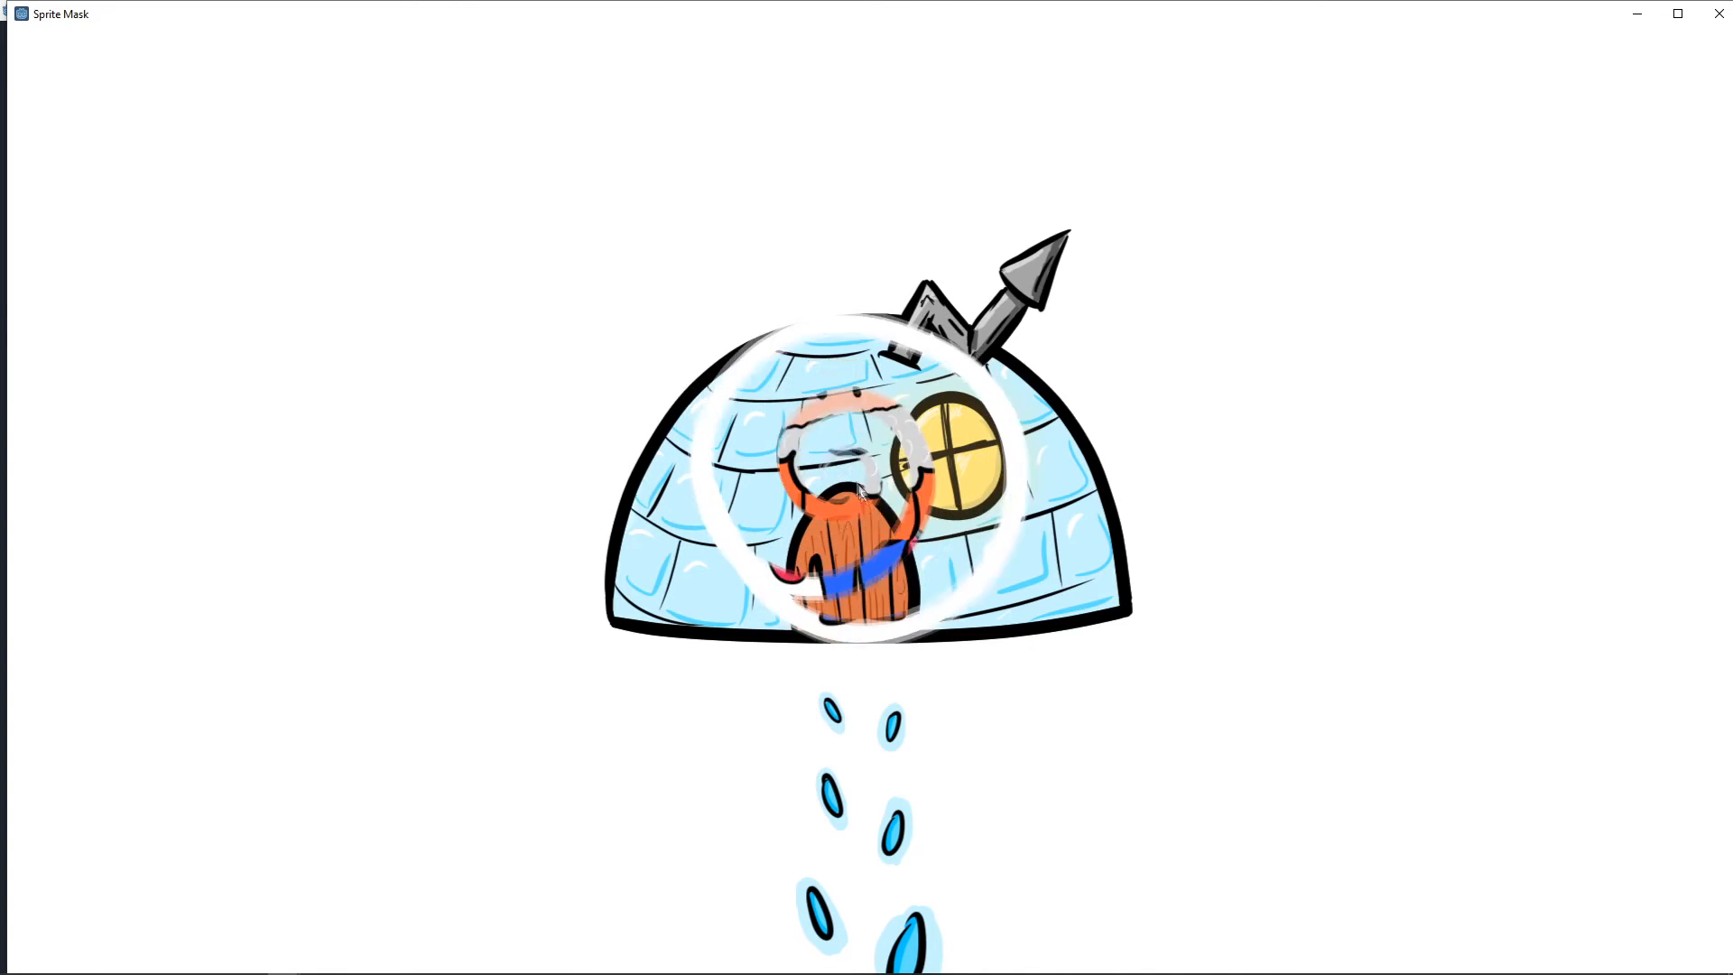
{"action": "key", "text": "F8"}
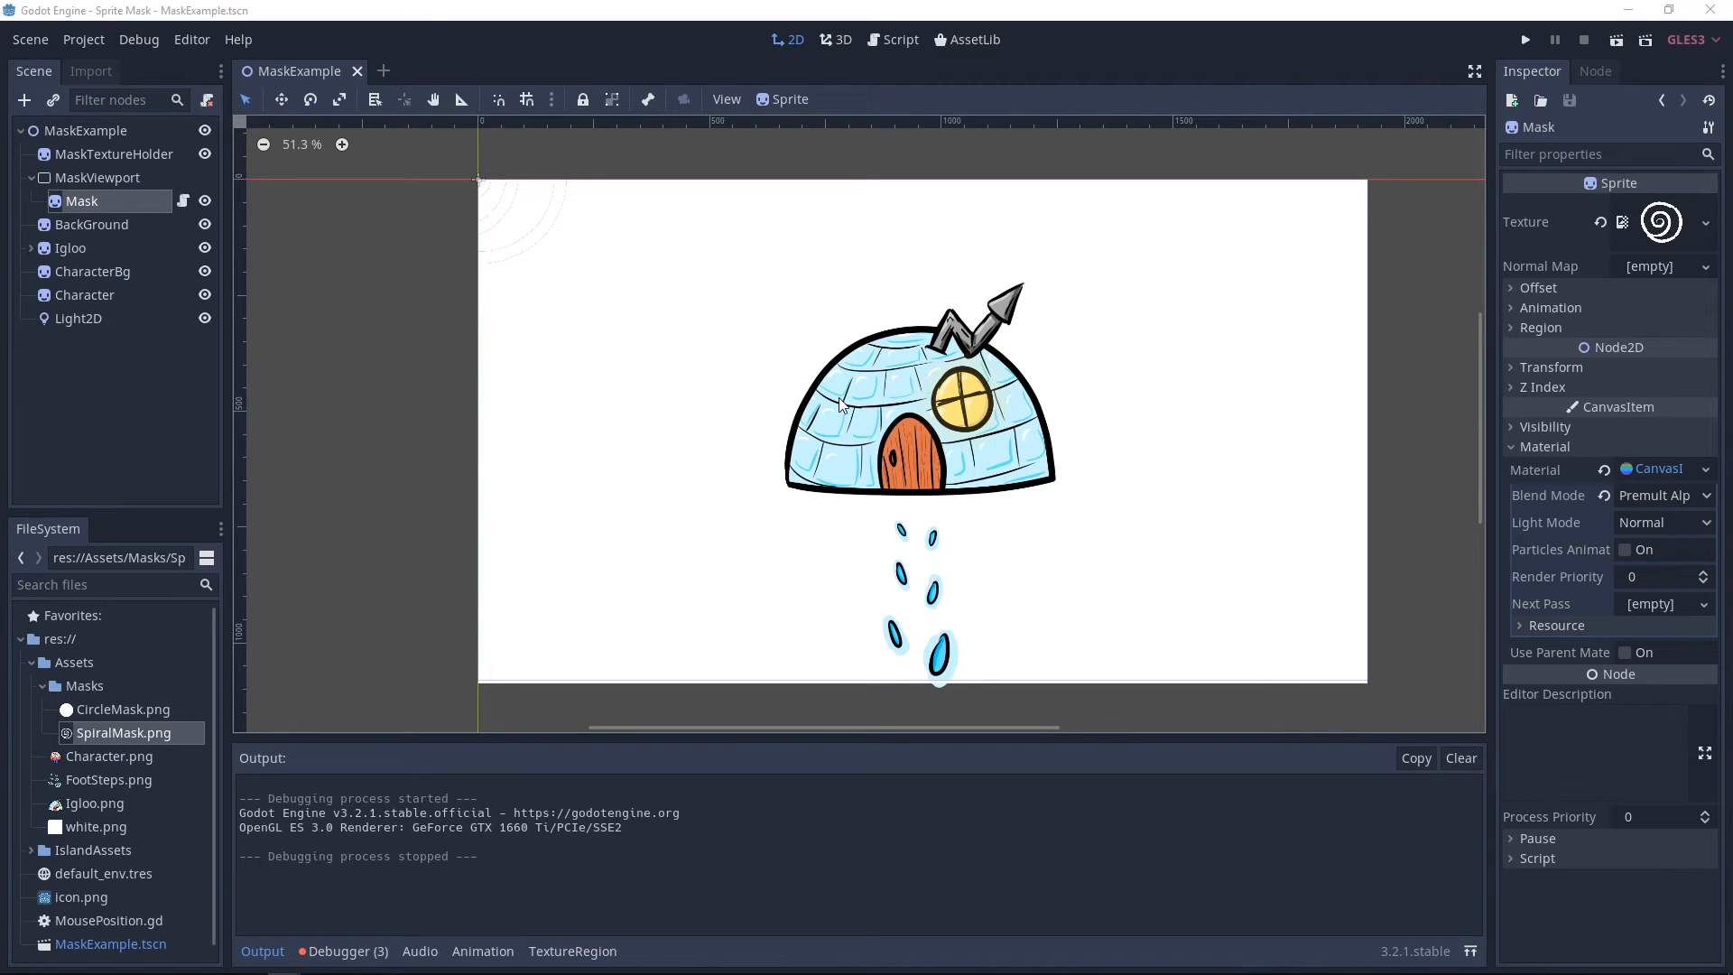
{"action": "left_click", "coordinate": [65, 297]}
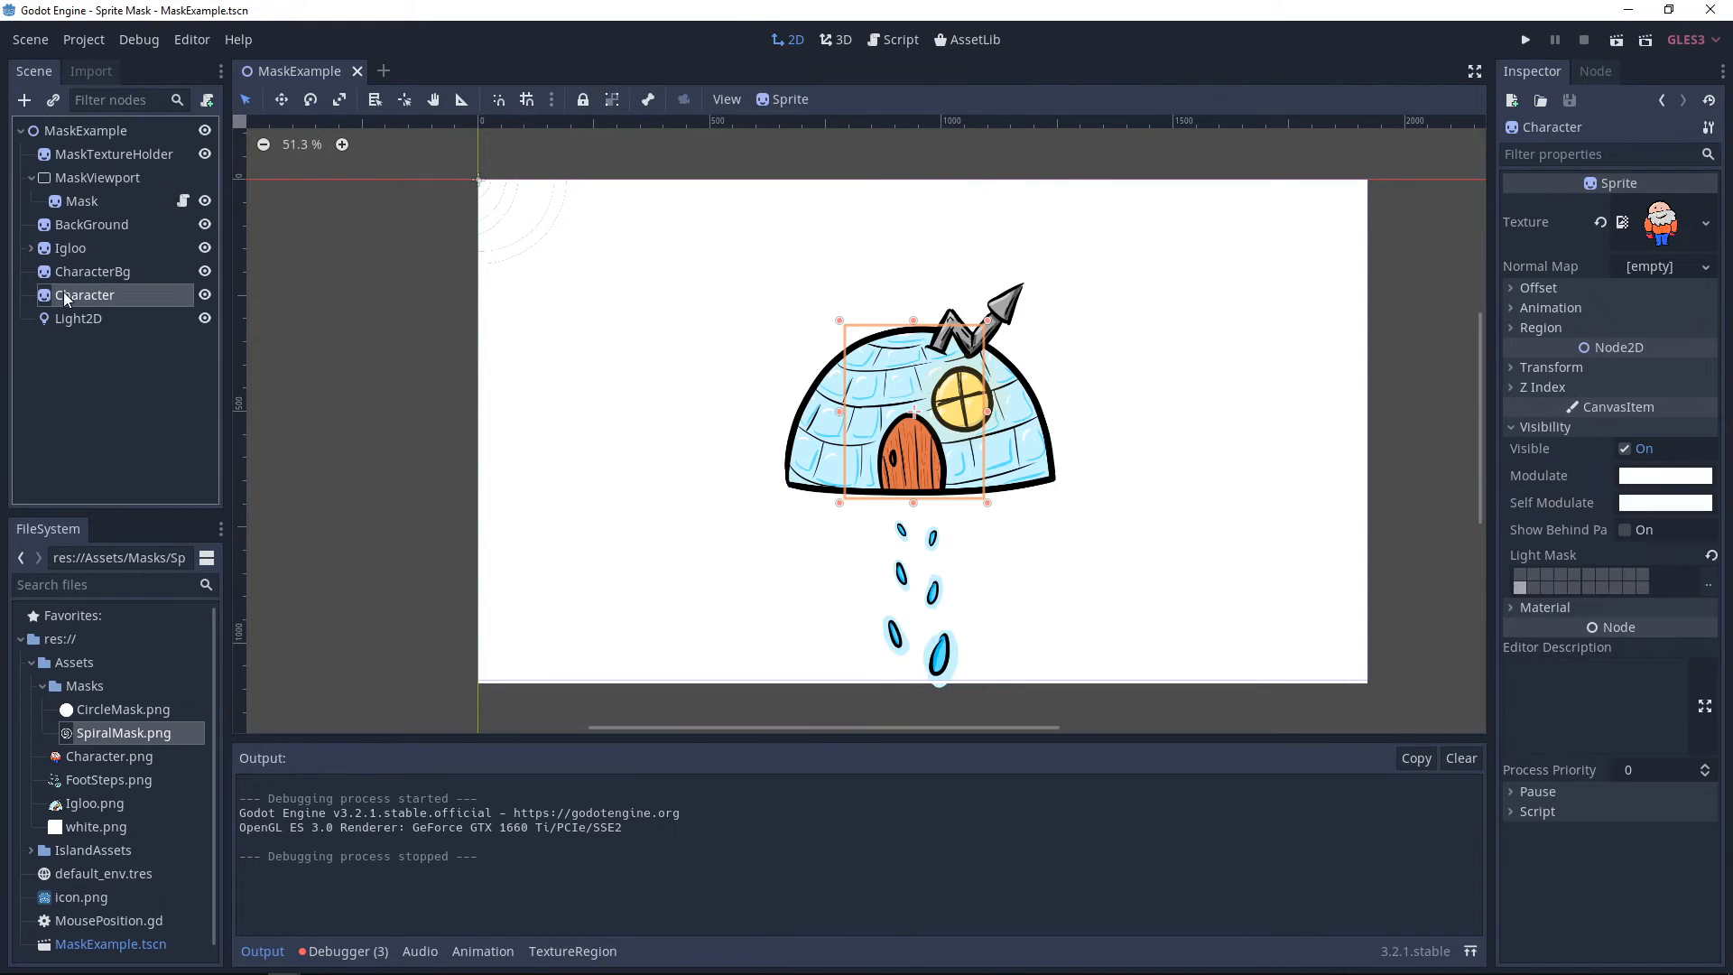
- Delete the BackGround, Igloo, CharacterBg and Character sprites from the scene
{"action": "left_click", "coordinate": [77, 227], "text": "shift"}
{"action": "key", "text": "Delete"}
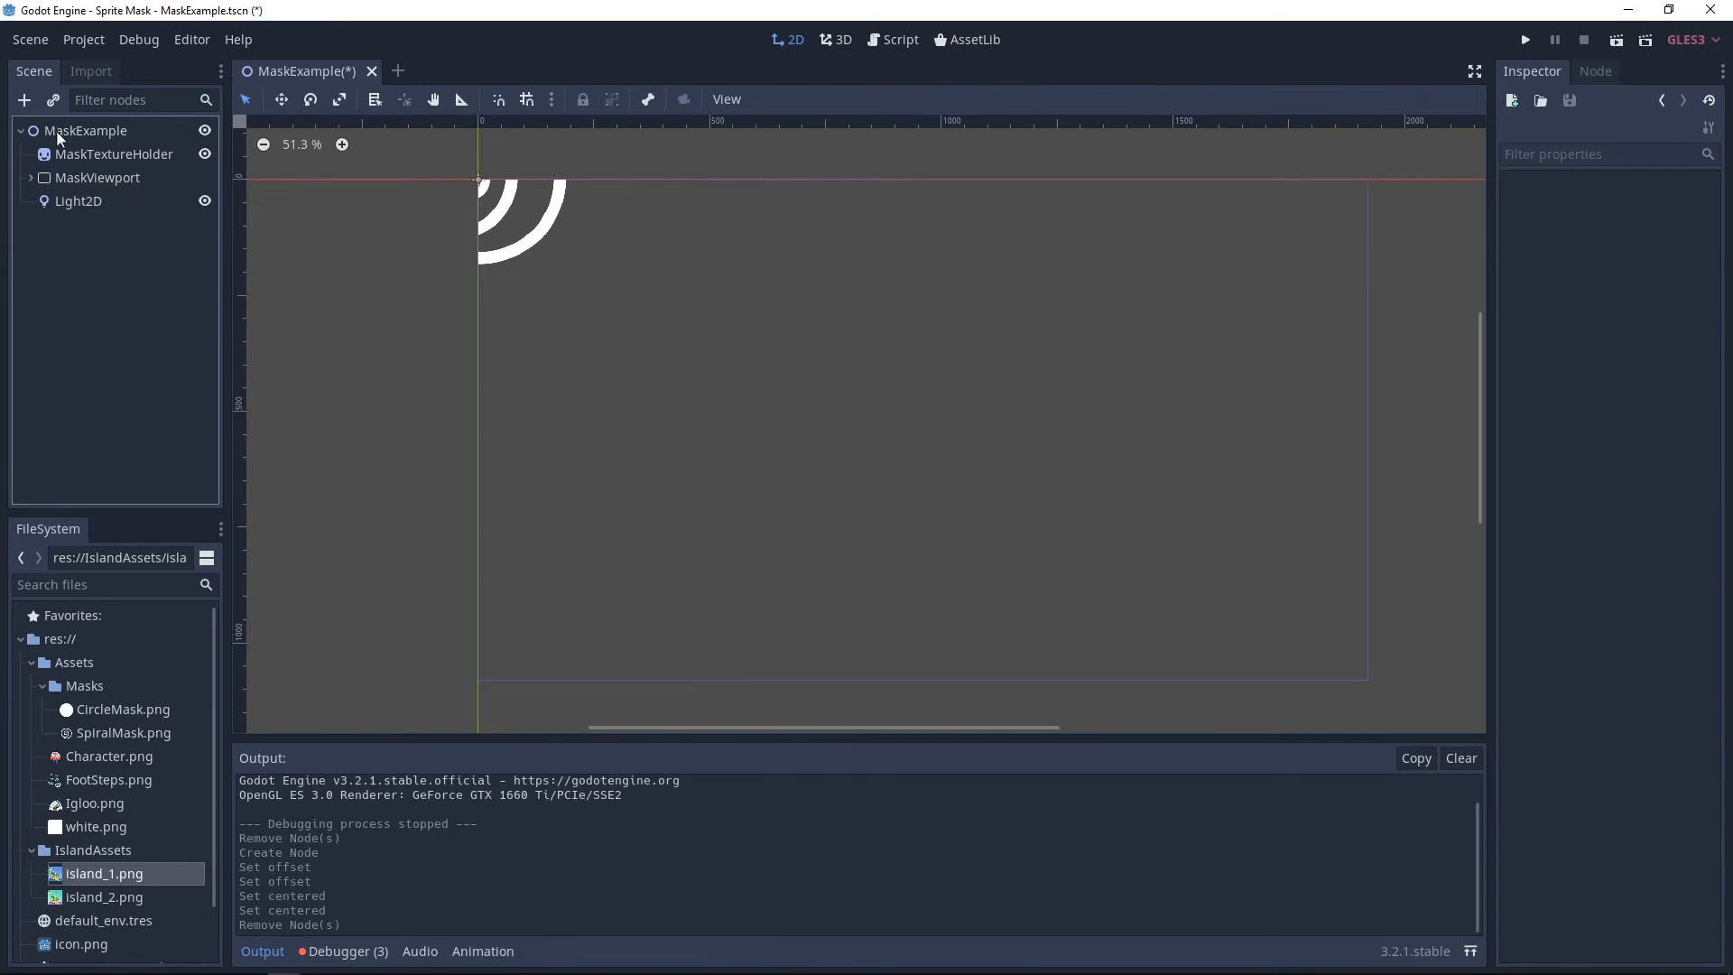
- Add a Sprite child node to MaskExample and rename it HiddenSprite
{"action": "left_click", "coordinate": [56, 131]}
{"action": "right_click", "coordinate": [56, 132]}
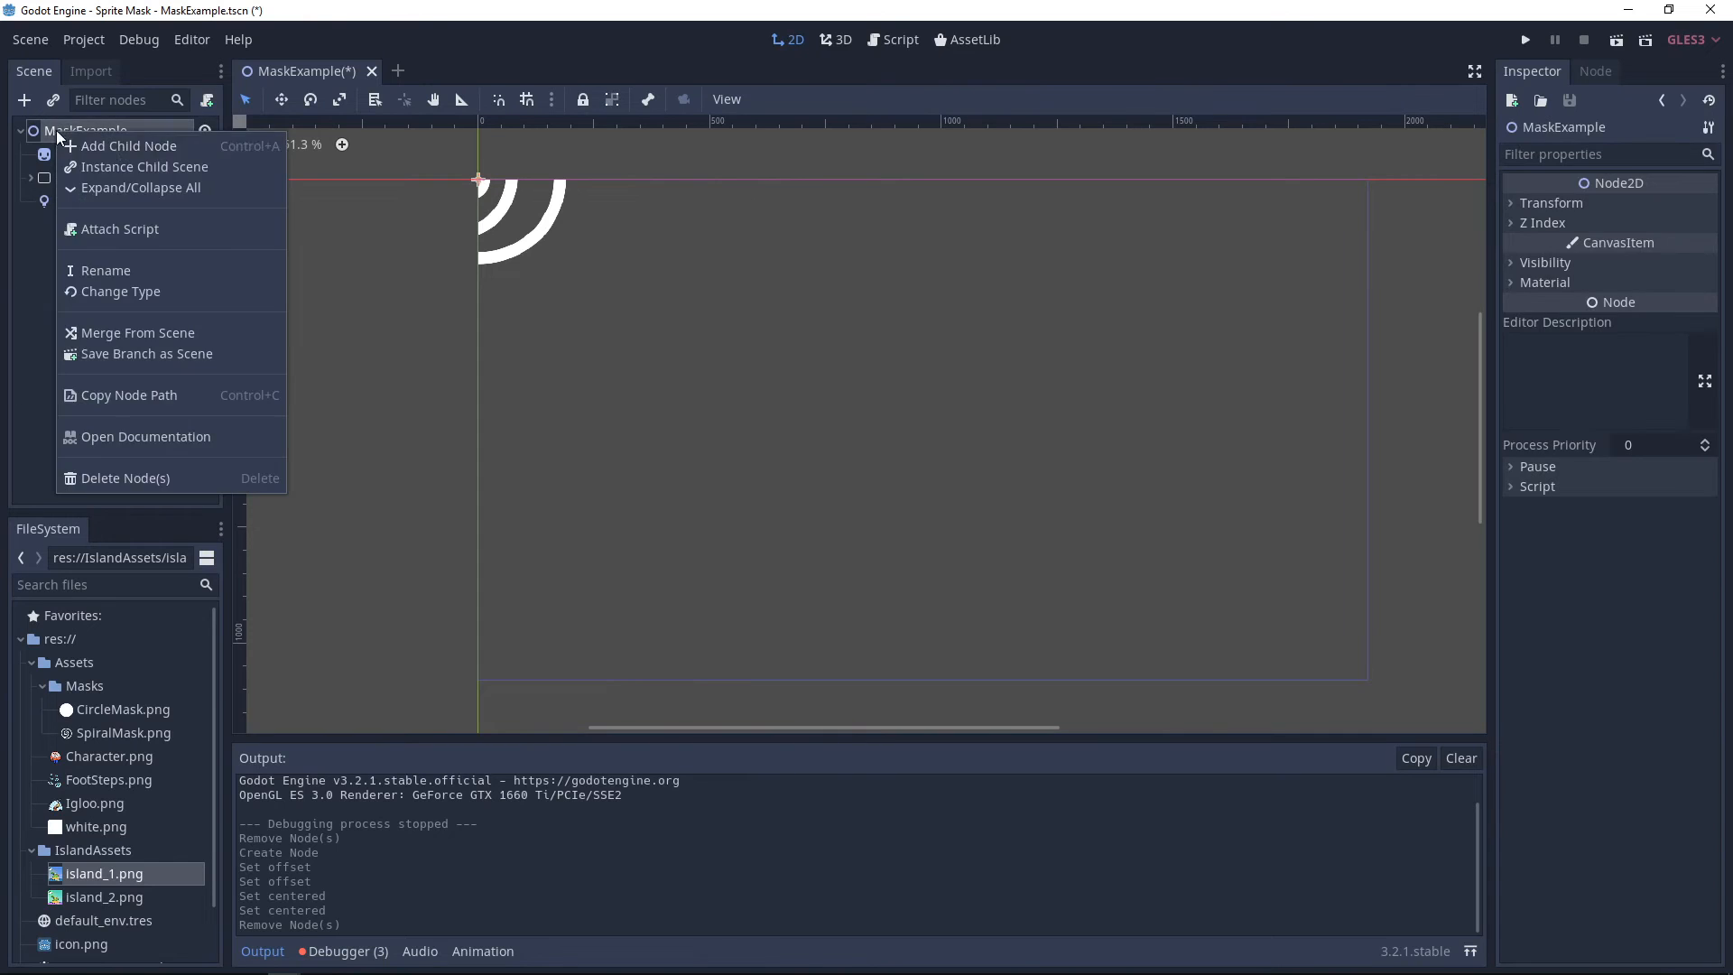
{"action": "left_click", "coordinate": [109, 132]}
{"action": "right_click", "coordinate": [60, 124]}
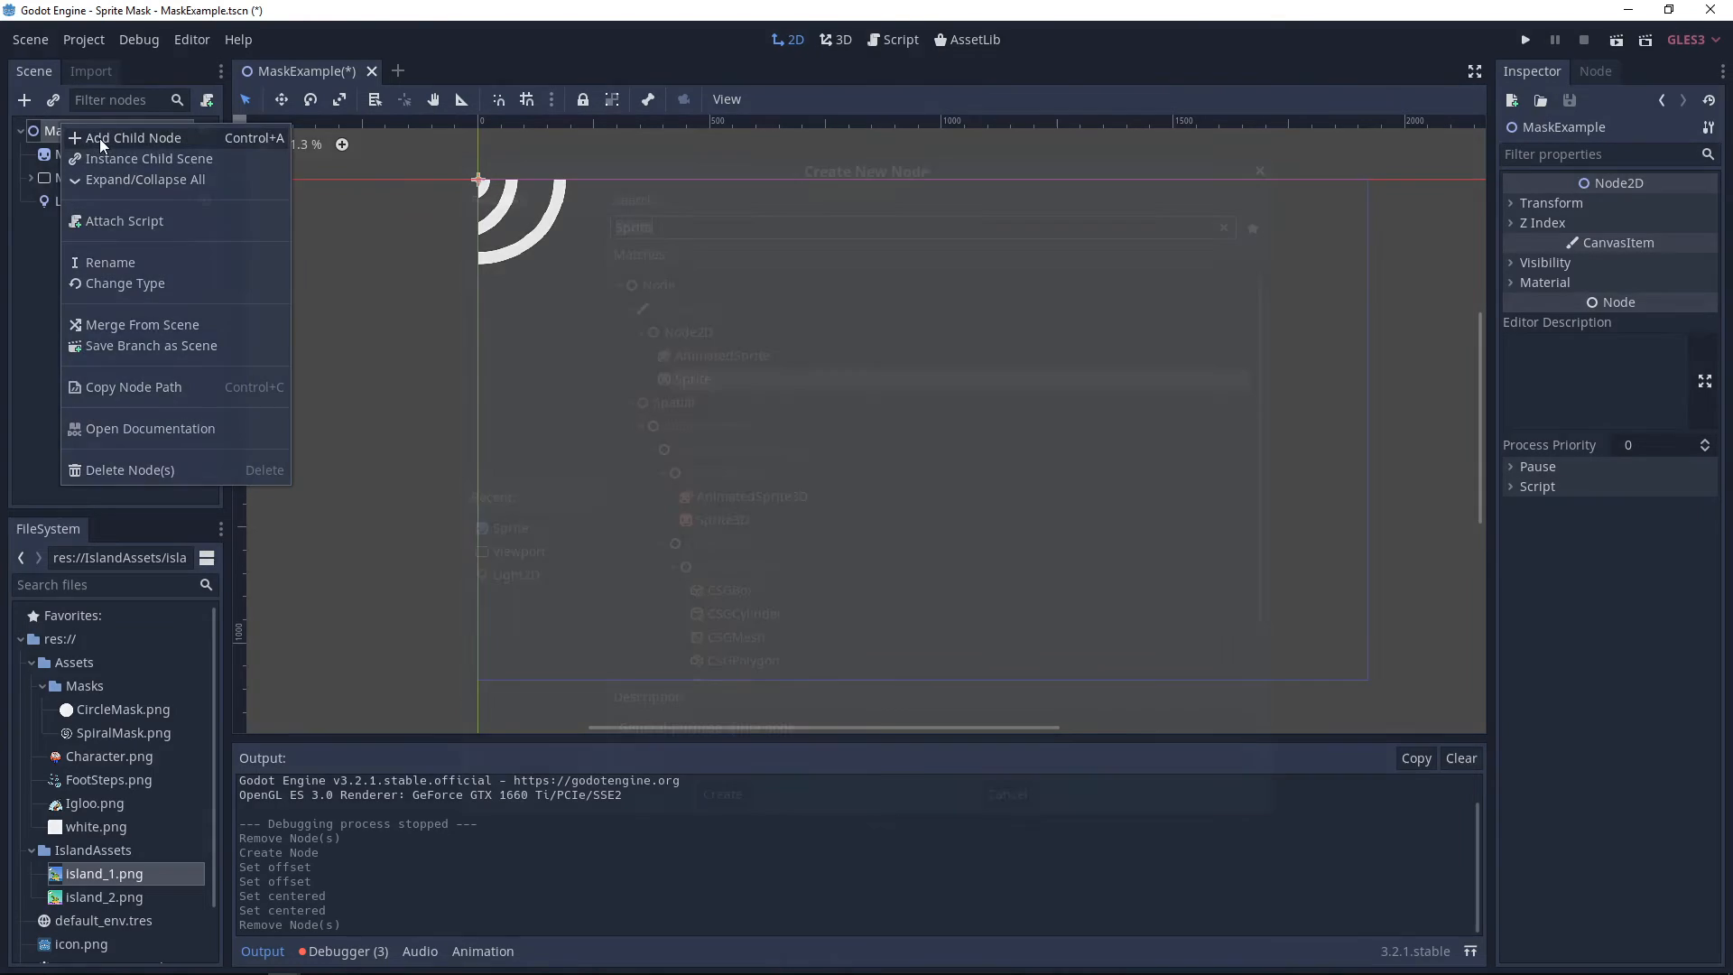
{"action": "left_click", "coordinate": [99, 138]}
{"action": "key", "text": "Return"}
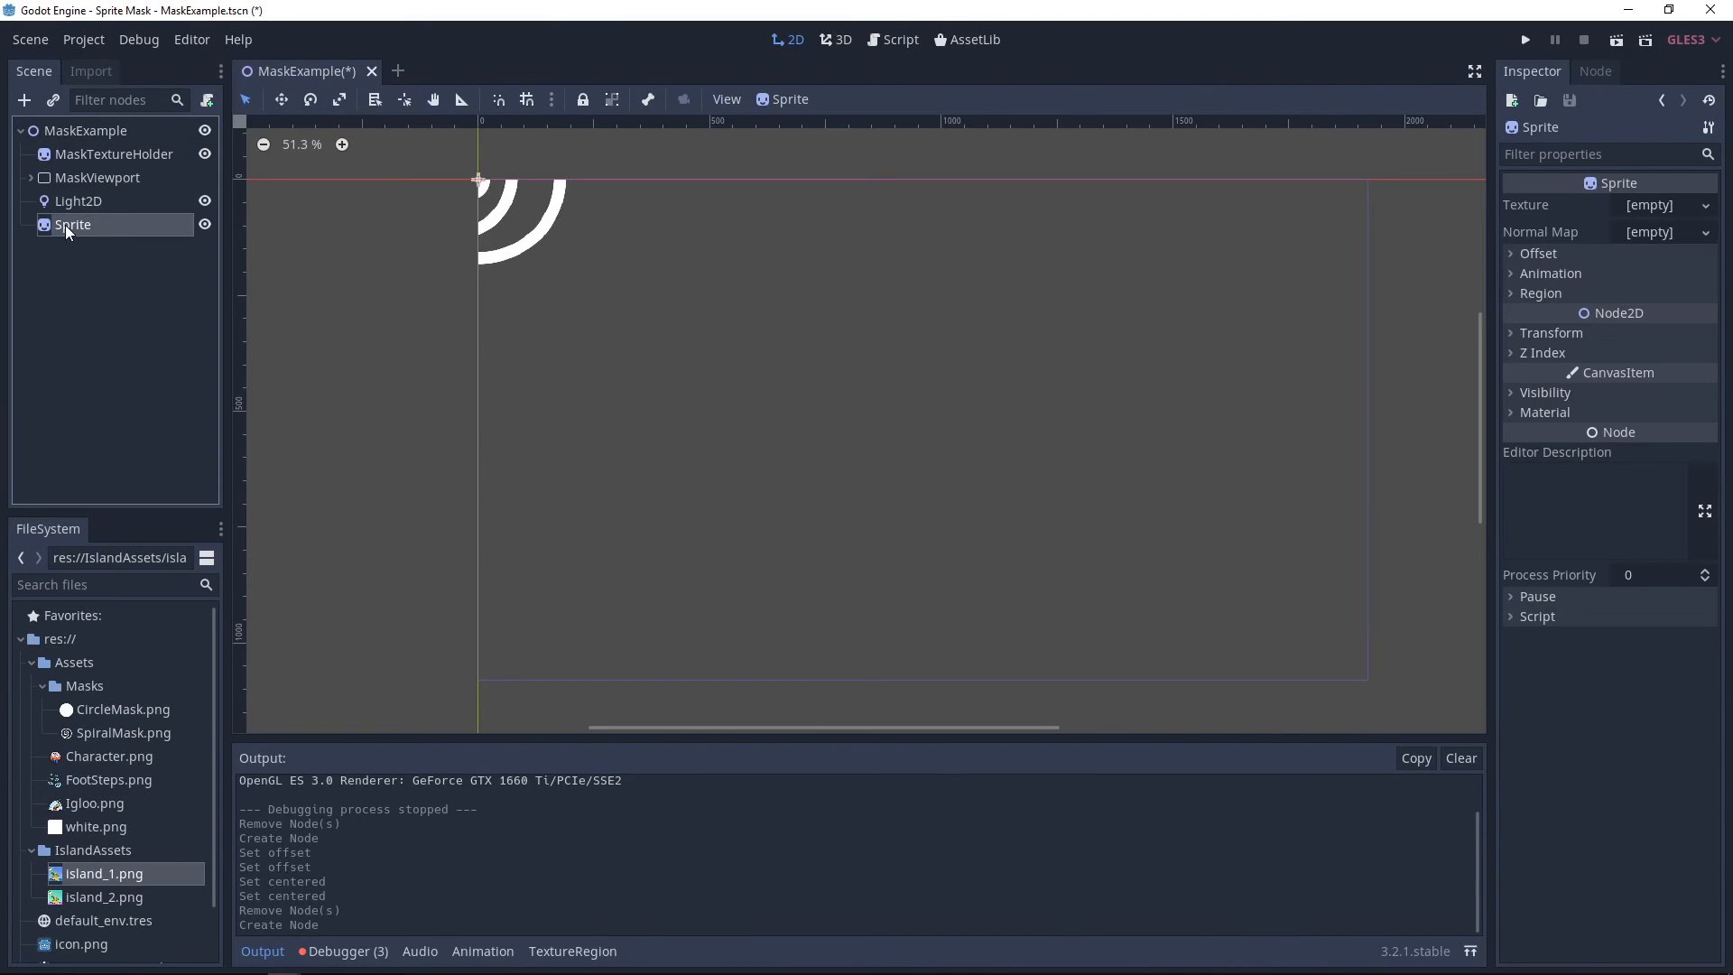
{"action": "double_click", "coordinate": [65, 225]}
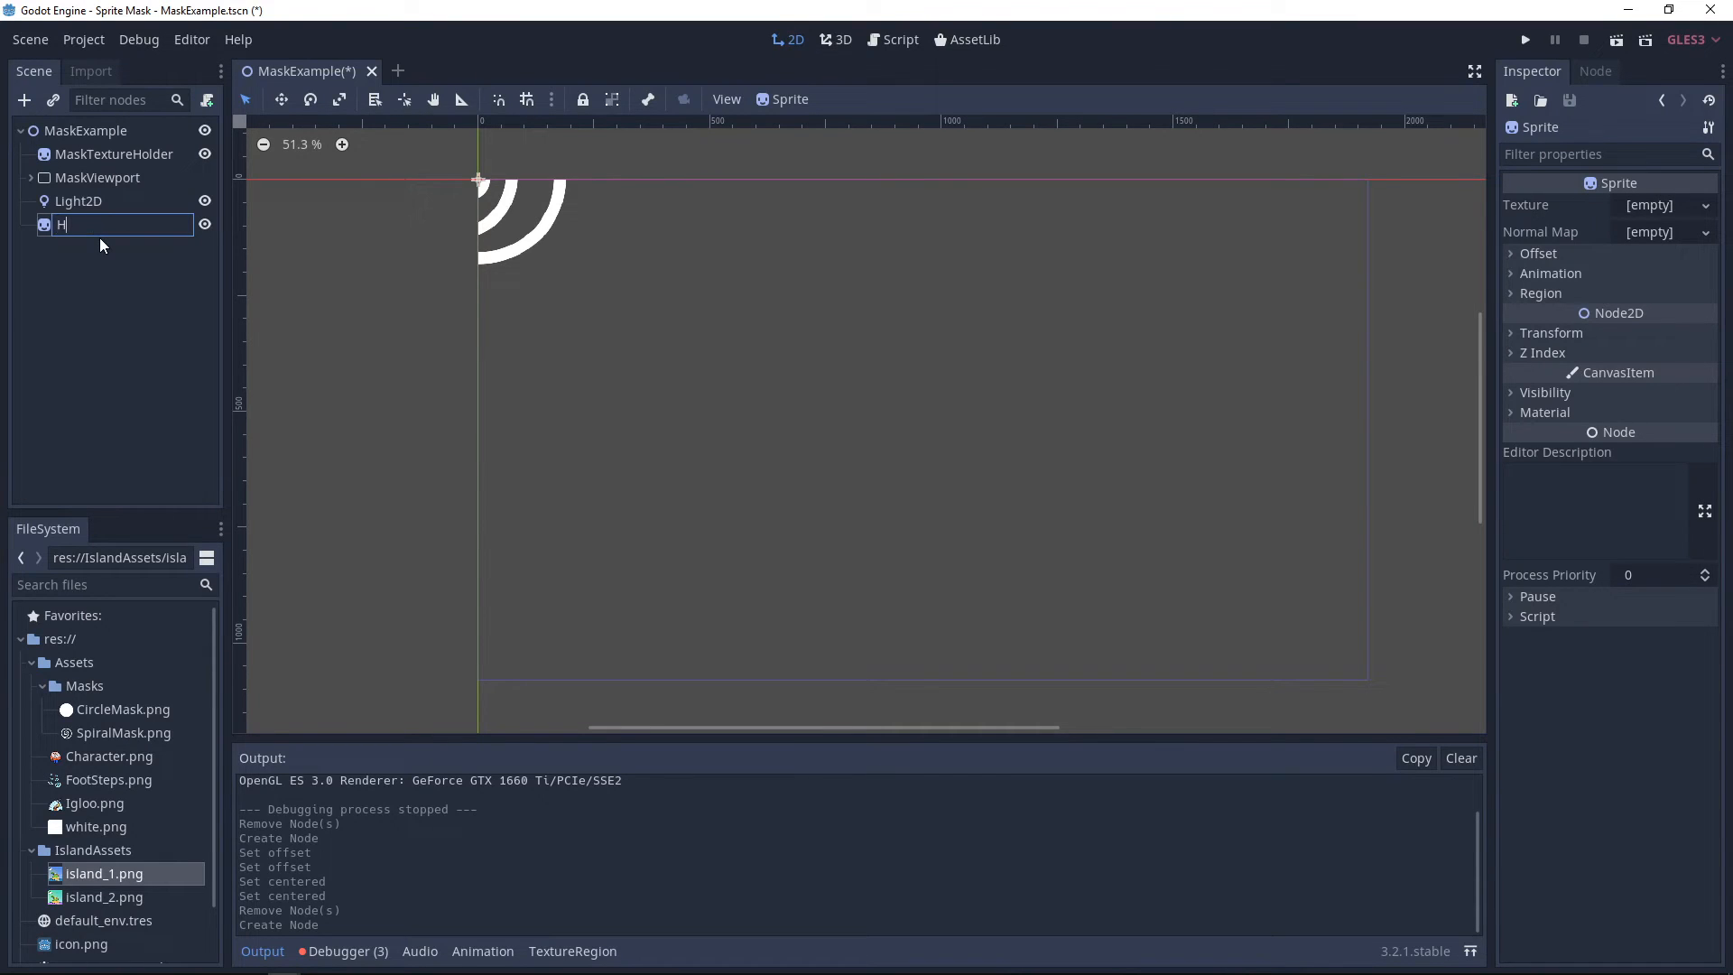
{"action": "type", "text": "HiddenSprite"}
{"action": "key", "text": "Return"}
- Assign island_2.png as HiddenSprite's texture and turn off its Centered offset
{"action": "left_click_drag", "start_coordinate": [104, 896], "coordinate": [1650, 206]}
{"action": "left_click", "coordinate": [1539, 288]}
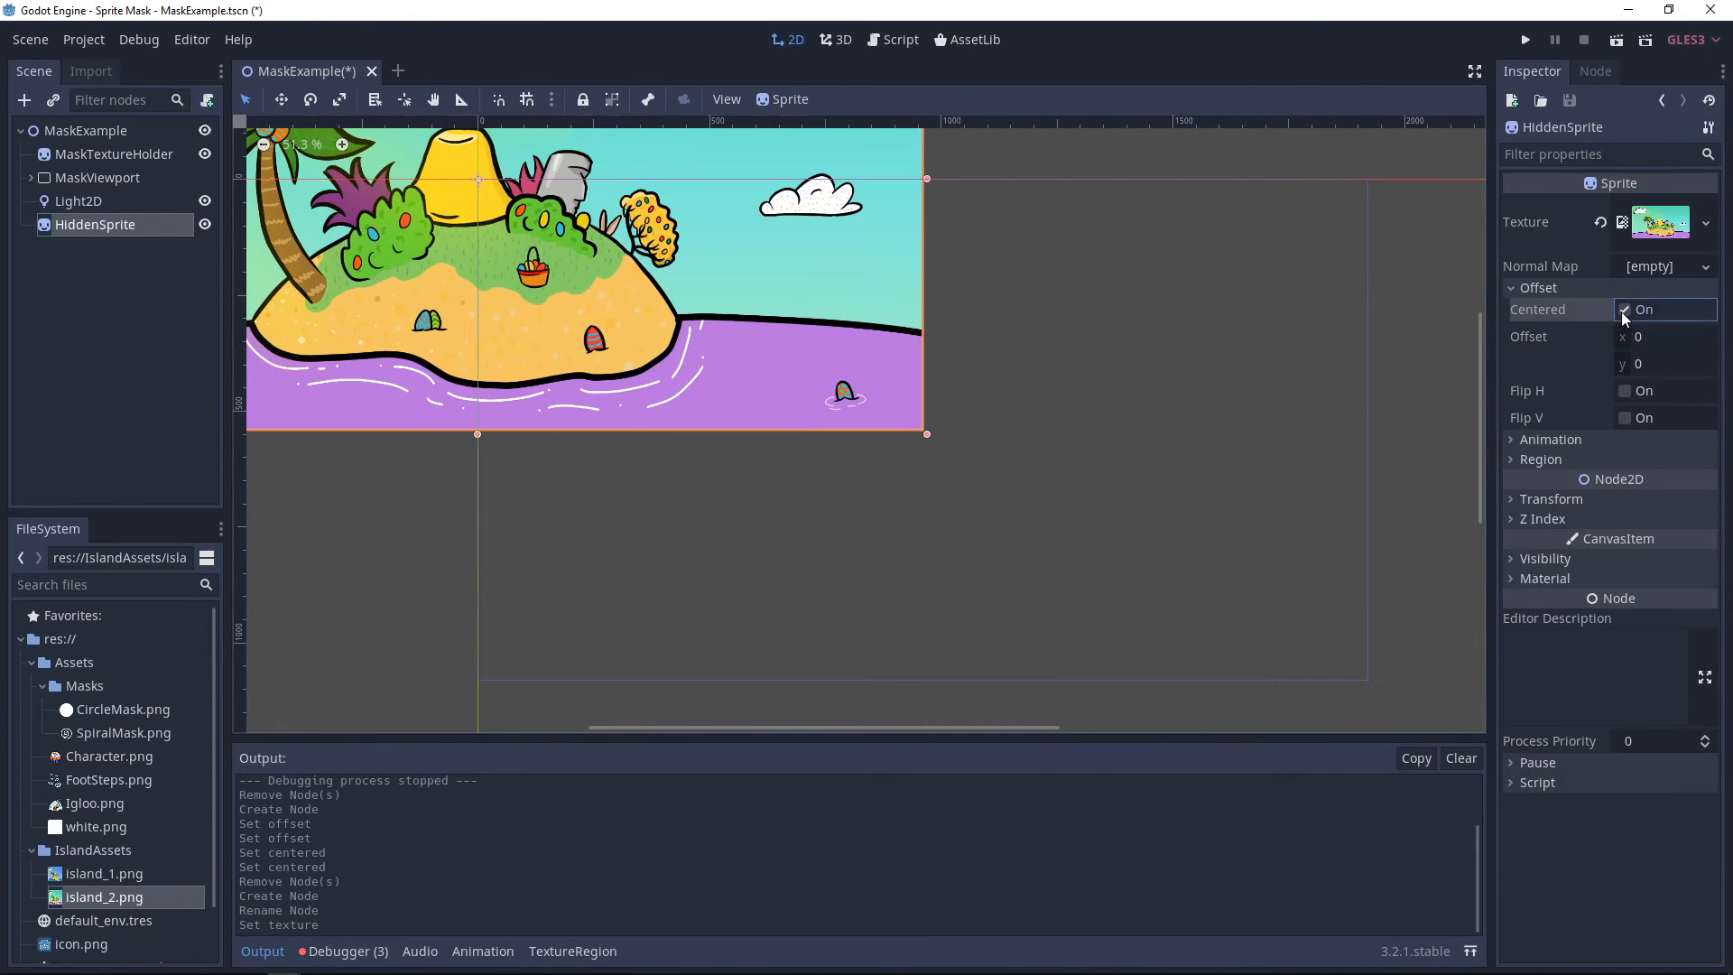
{"action": "left_click", "coordinate": [1625, 310]}
- Duplicate HiddenSprite as ShowSprite and replace the copy's texture with island_1.png
{"action": "key", "text": "ctrl+d"}
{"action": "double_click", "coordinate": [67, 246]}
{"action": "type", "text": "Show"}
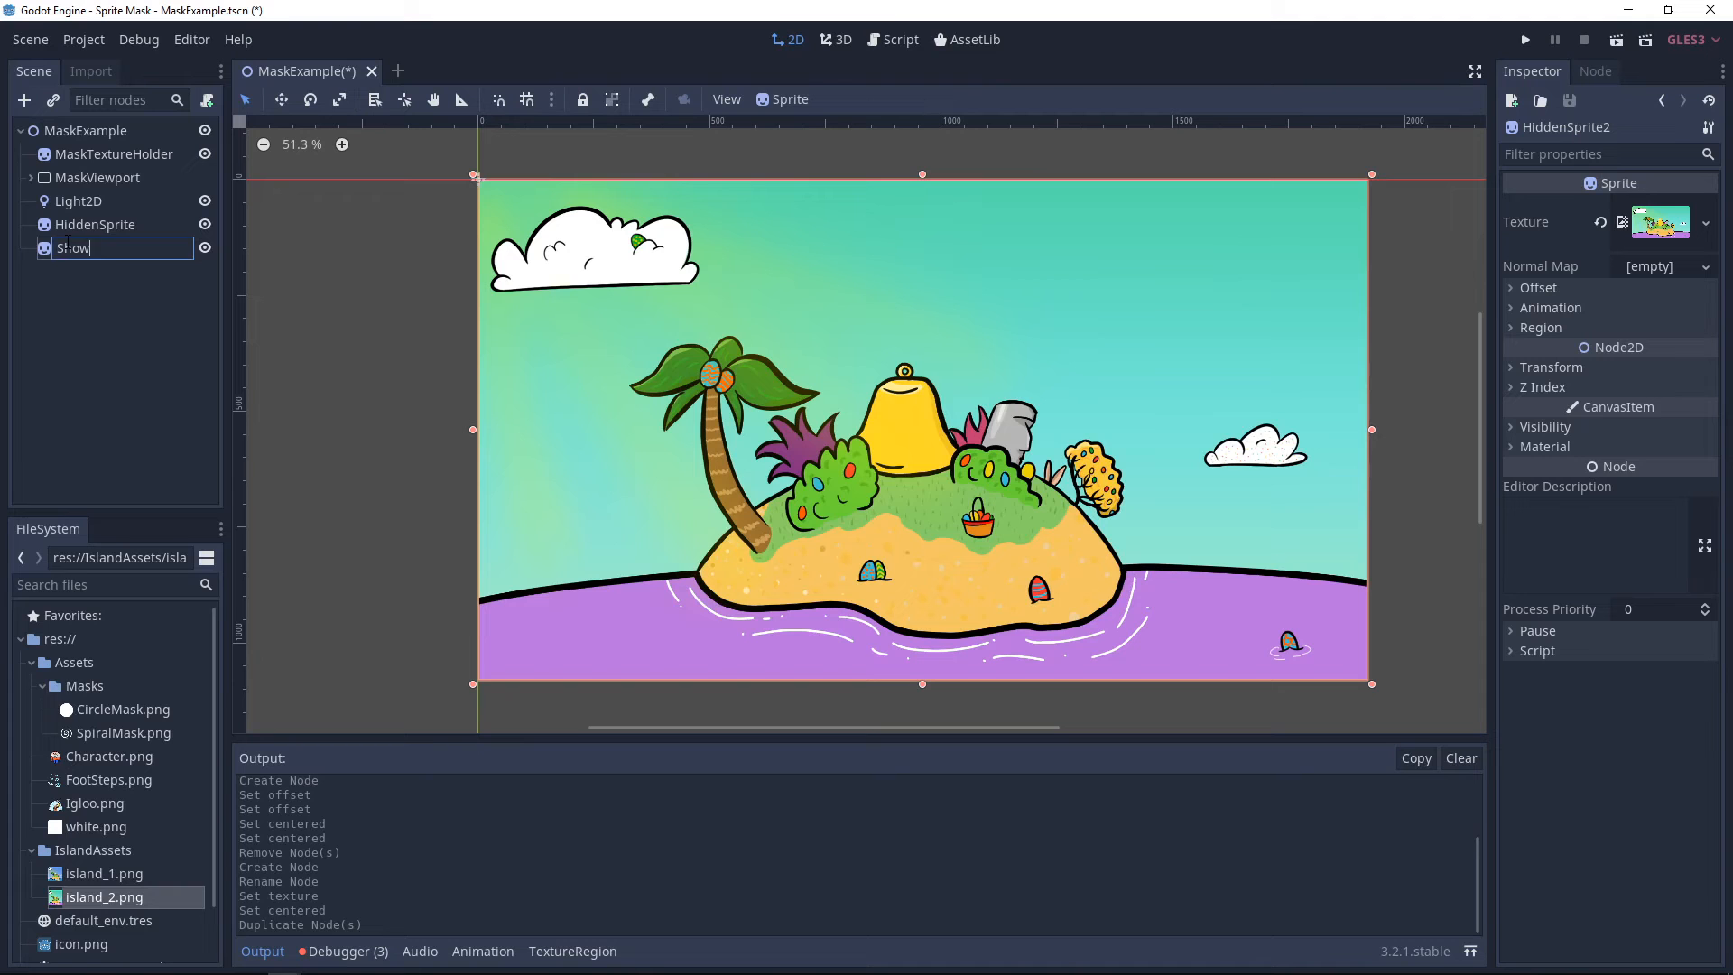
{"action": "type", "text": "Sprite"}
{"action": "key", "text": "Return"}
{"action": "left_click_drag", "start_coordinate": [104, 874], "coordinate": [1661, 222]}
- Place HiddenSprite below ShowSprite in the node tree and switch its light mask to only the first layer of the second row
{"action": "left_click_drag", "start_coordinate": [101, 225], "coordinate": [107, 256]}
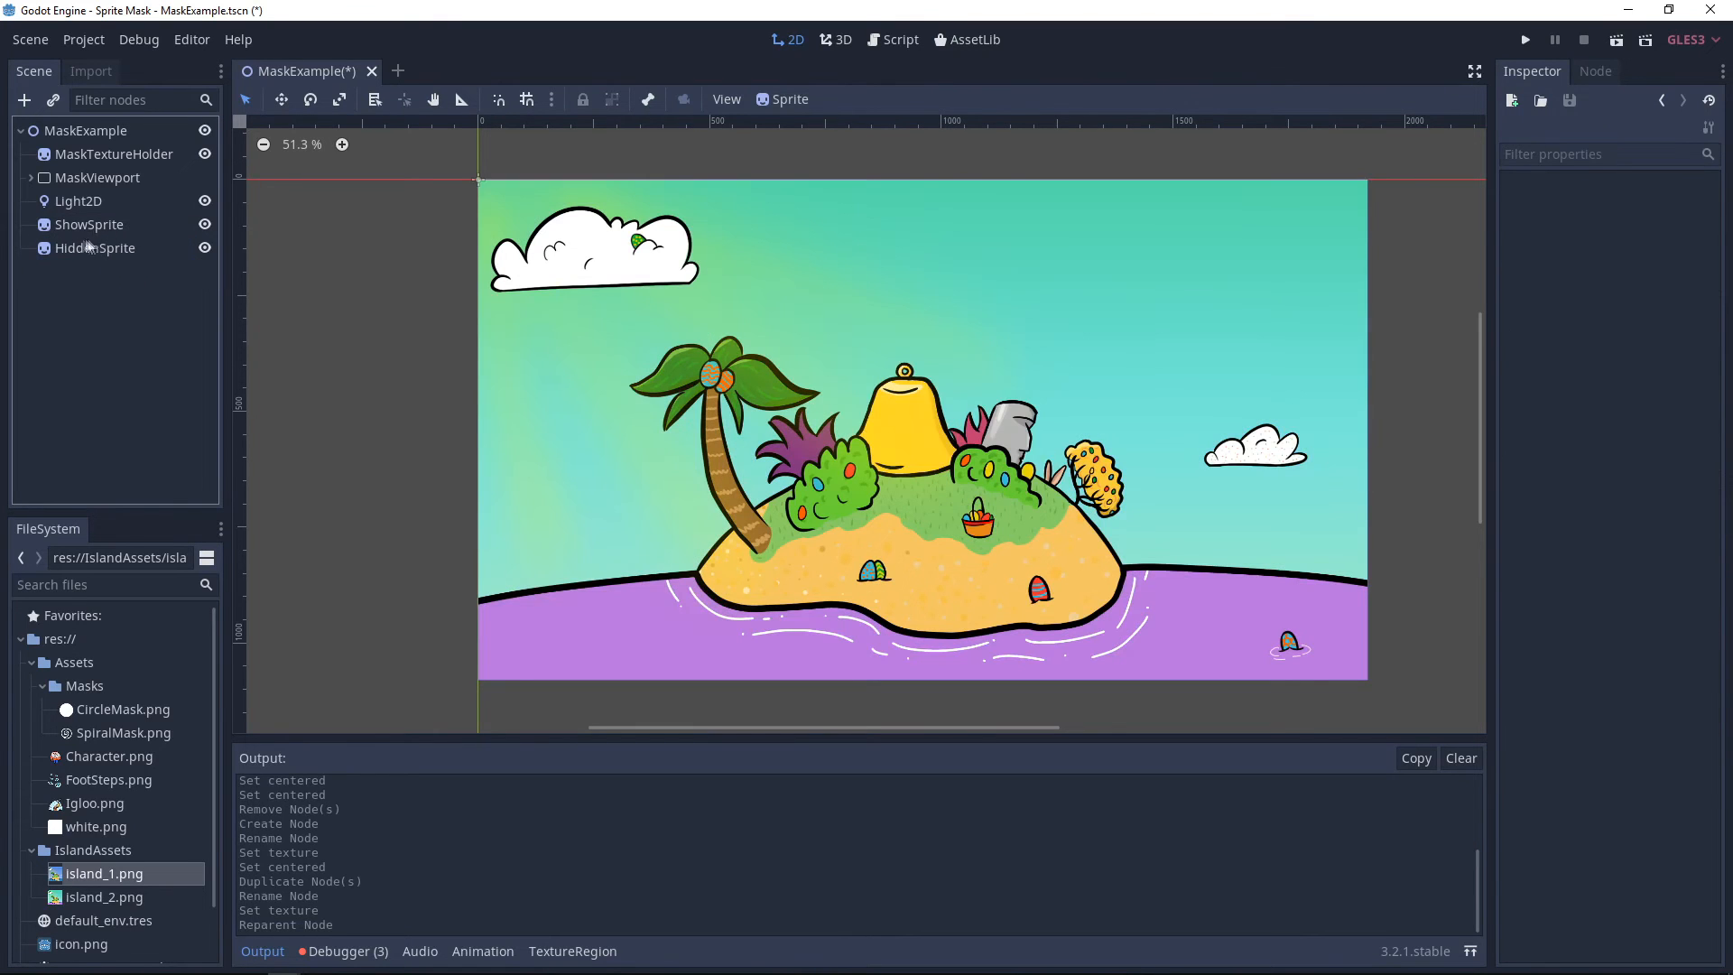
{"action": "left_click", "coordinate": [90, 245]}
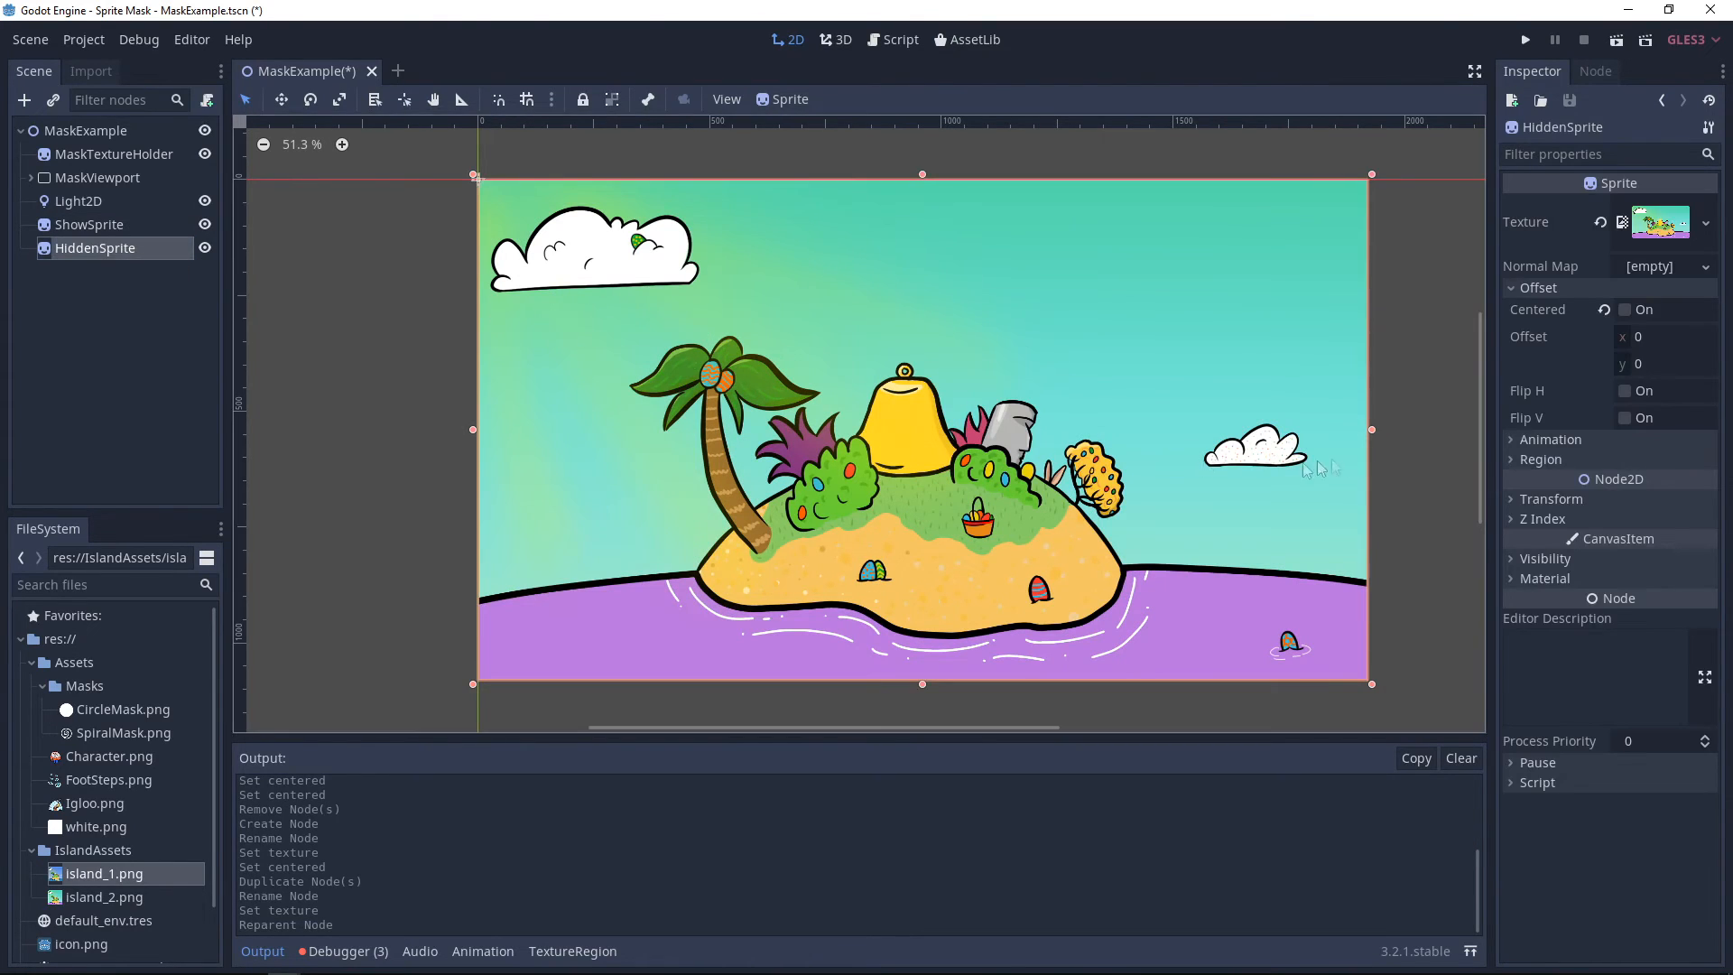
{"action": "left_click", "coordinate": [1543, 562]}
{"action": "left_click", "coordinate": [1520, 708]}
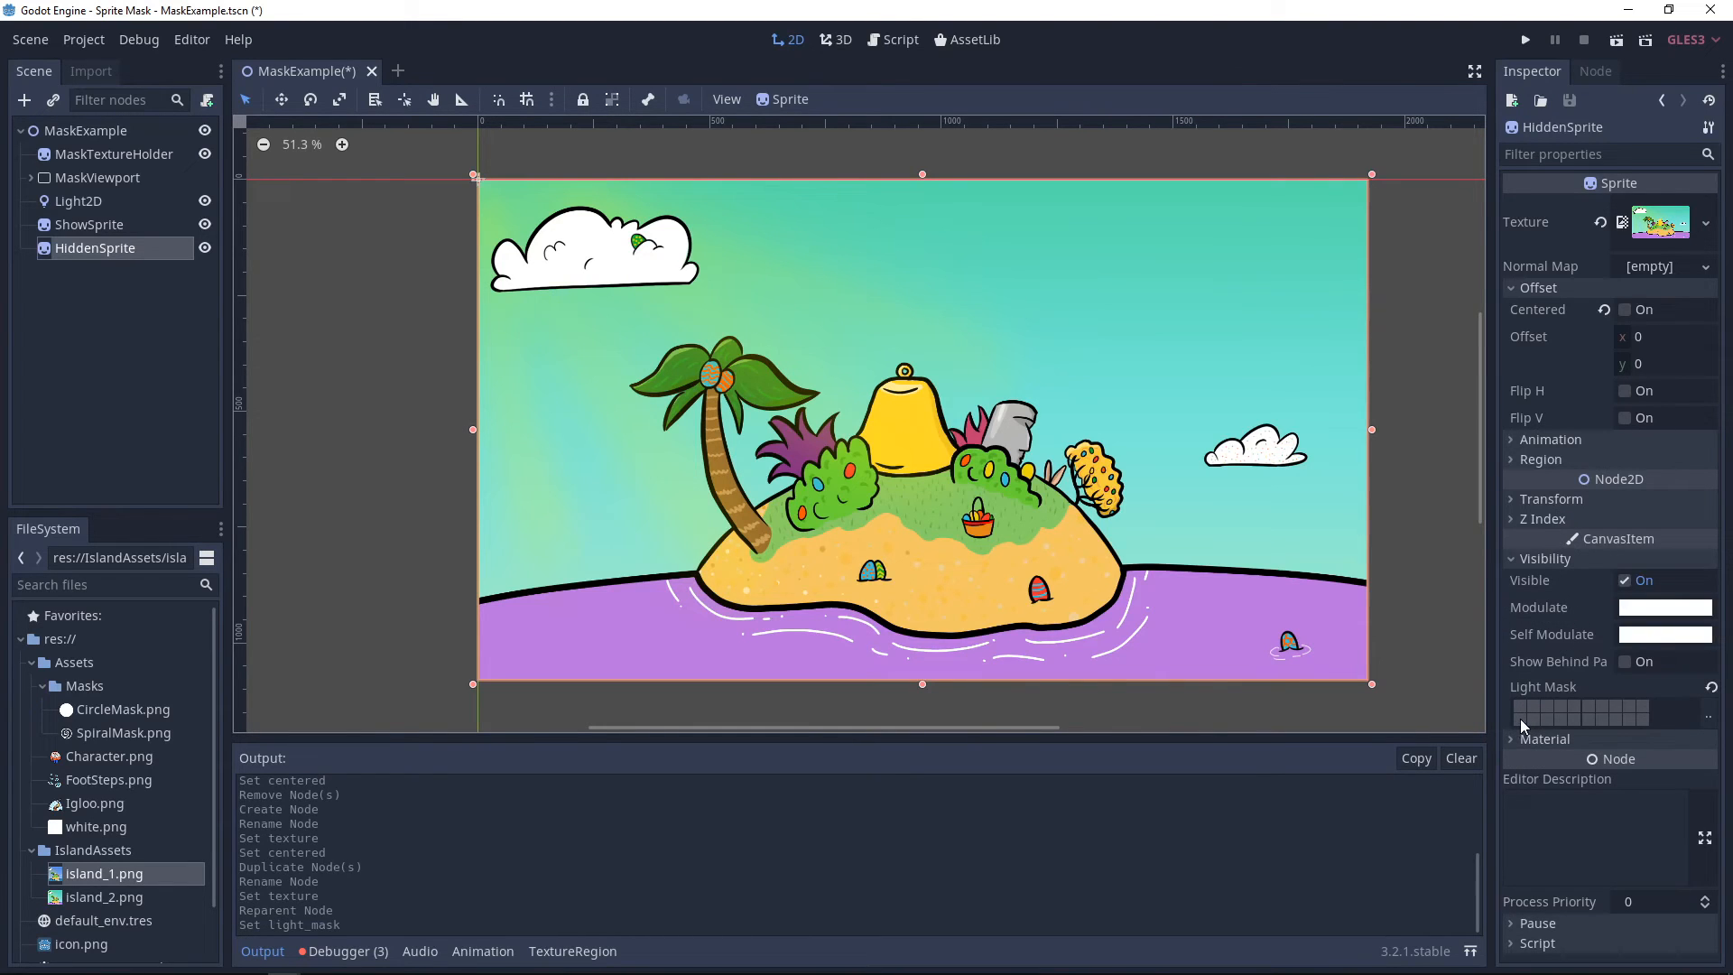
{"action": "left_click", "coordinate": [1520, 720]}
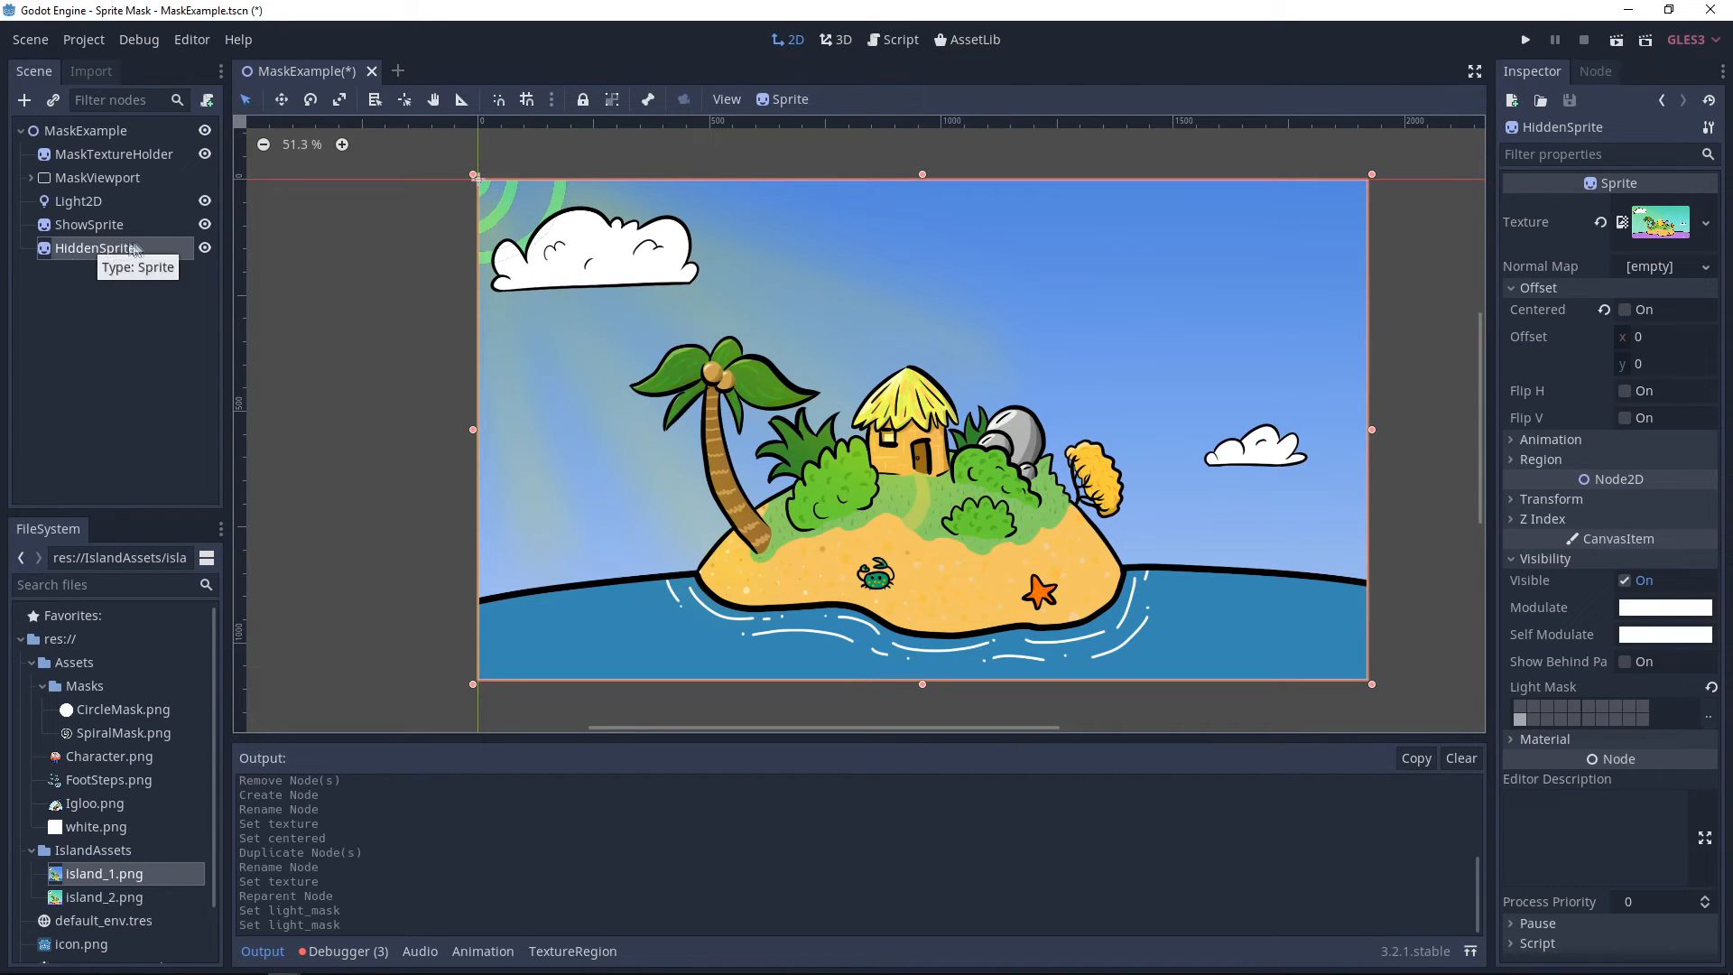
- Compare the ShowSprite and HiddenSprite nodes and toggle Light2D's visibility off and on to examine the masking effect
{"action": "left_click", "coordinate": [109, 225]}
{"action": "left_click", "coordinate": [123, 246]}
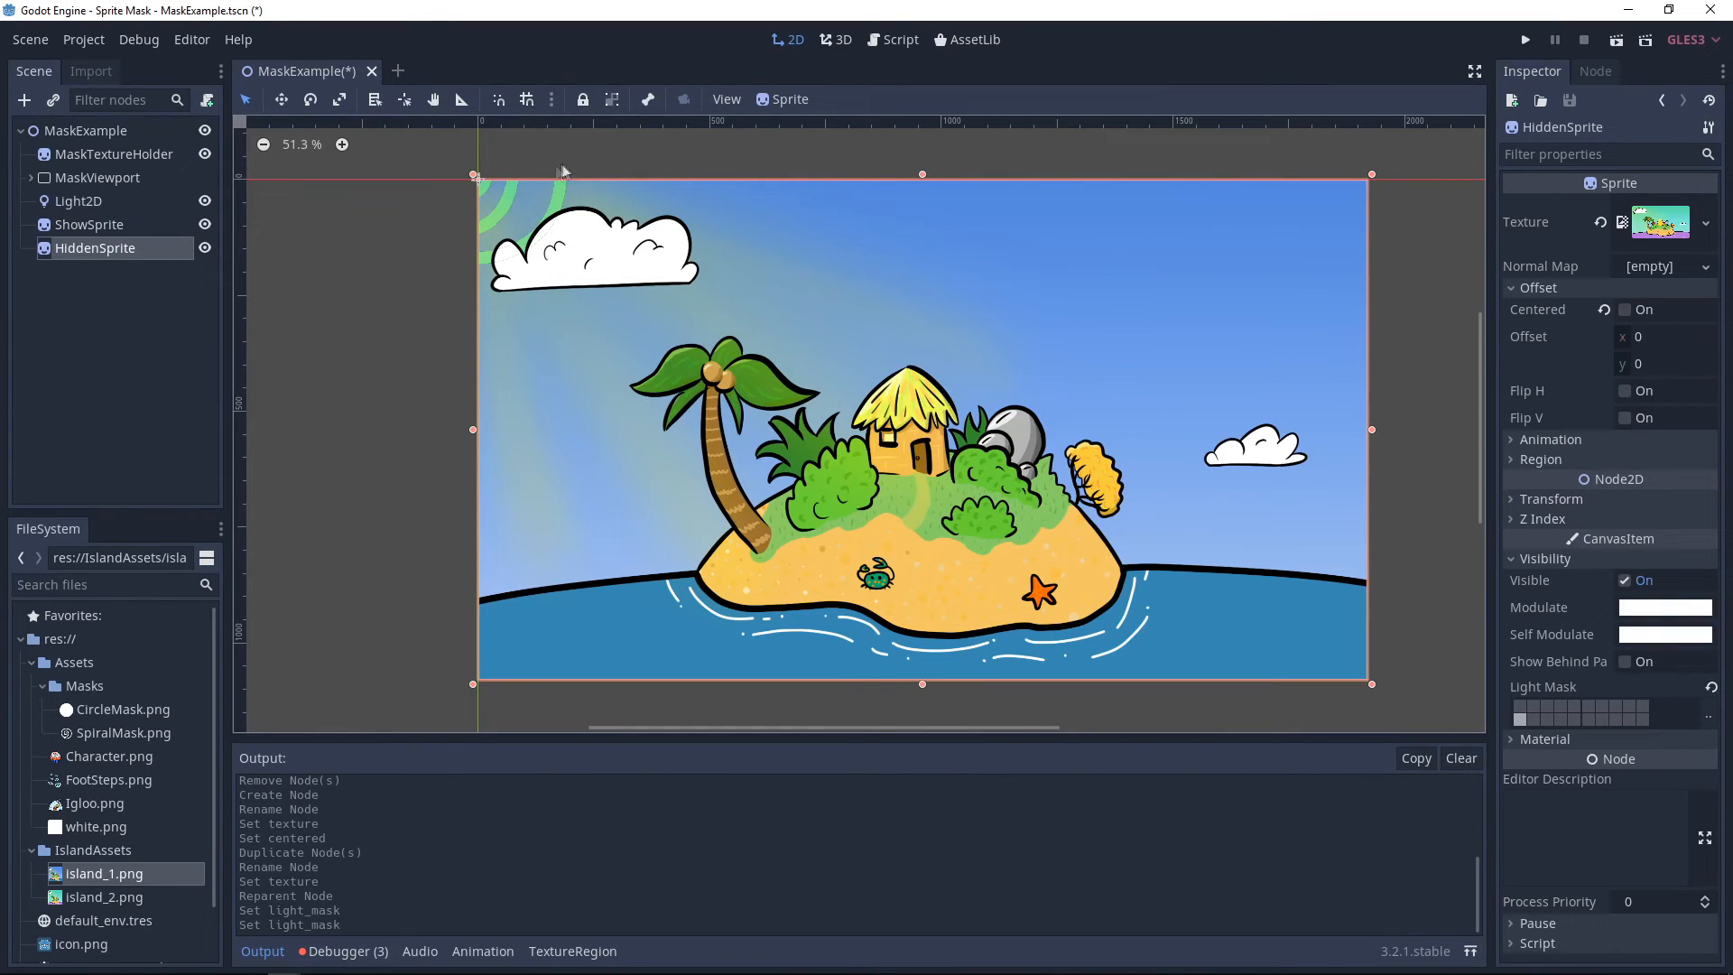
{"action": "left_click", "coordinate": [97, 226]}
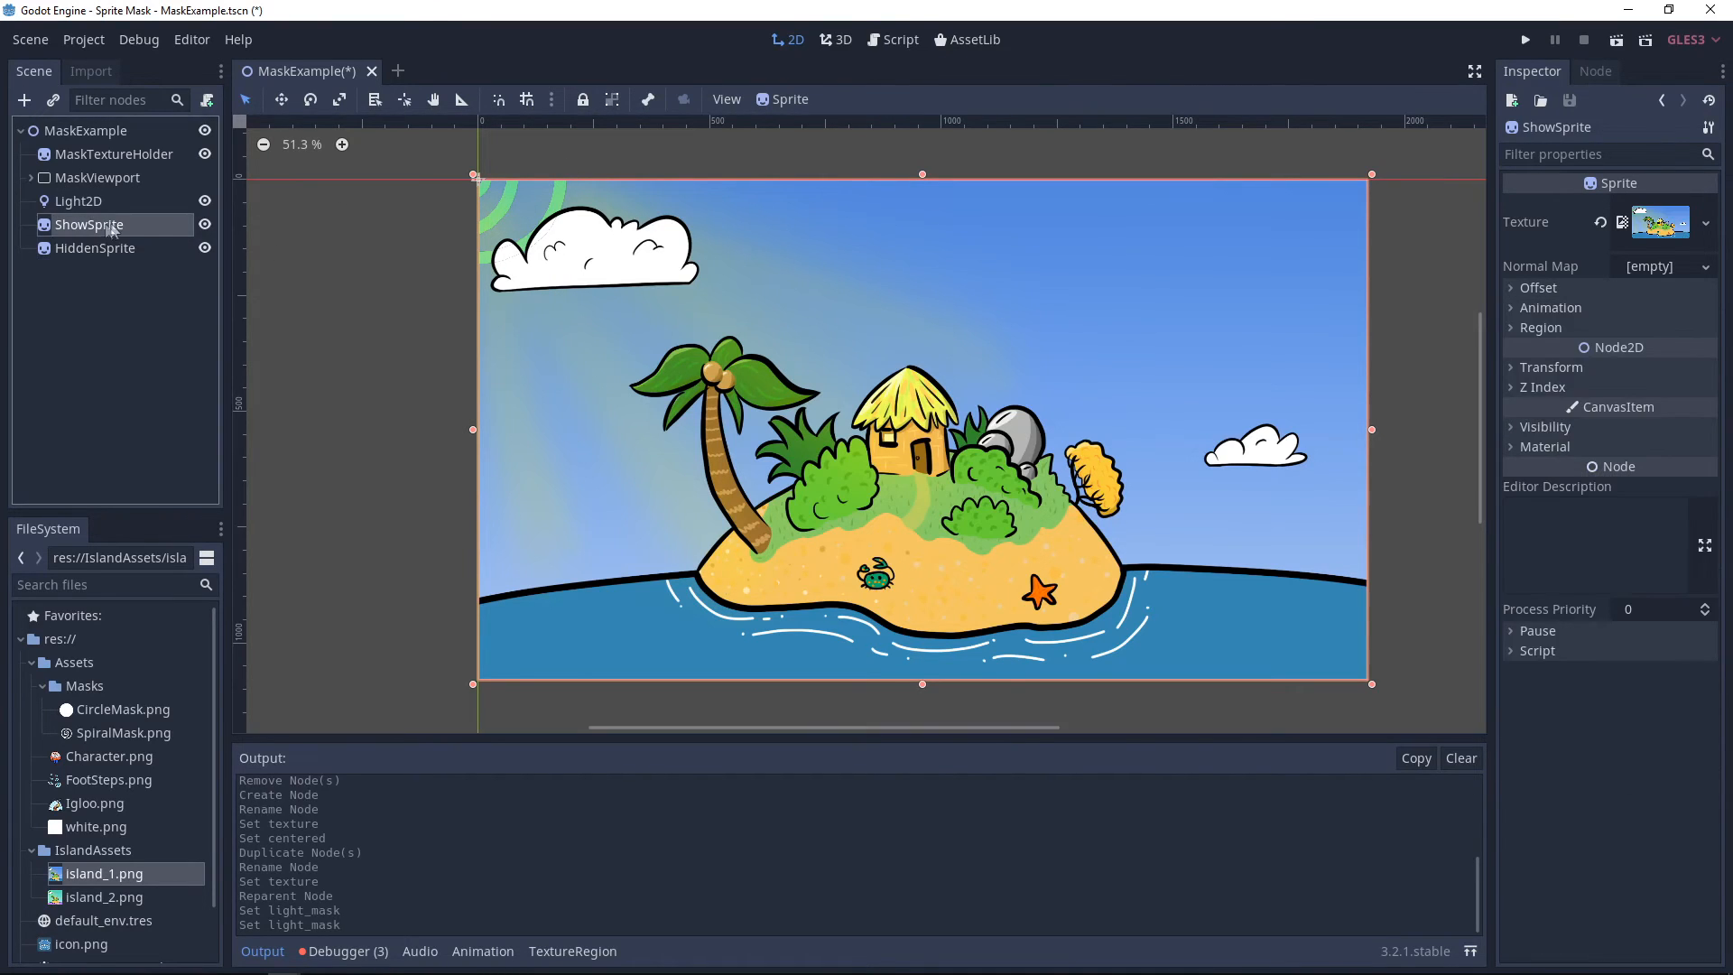
{"action": "left_click", "coordinate": [195, 354]}
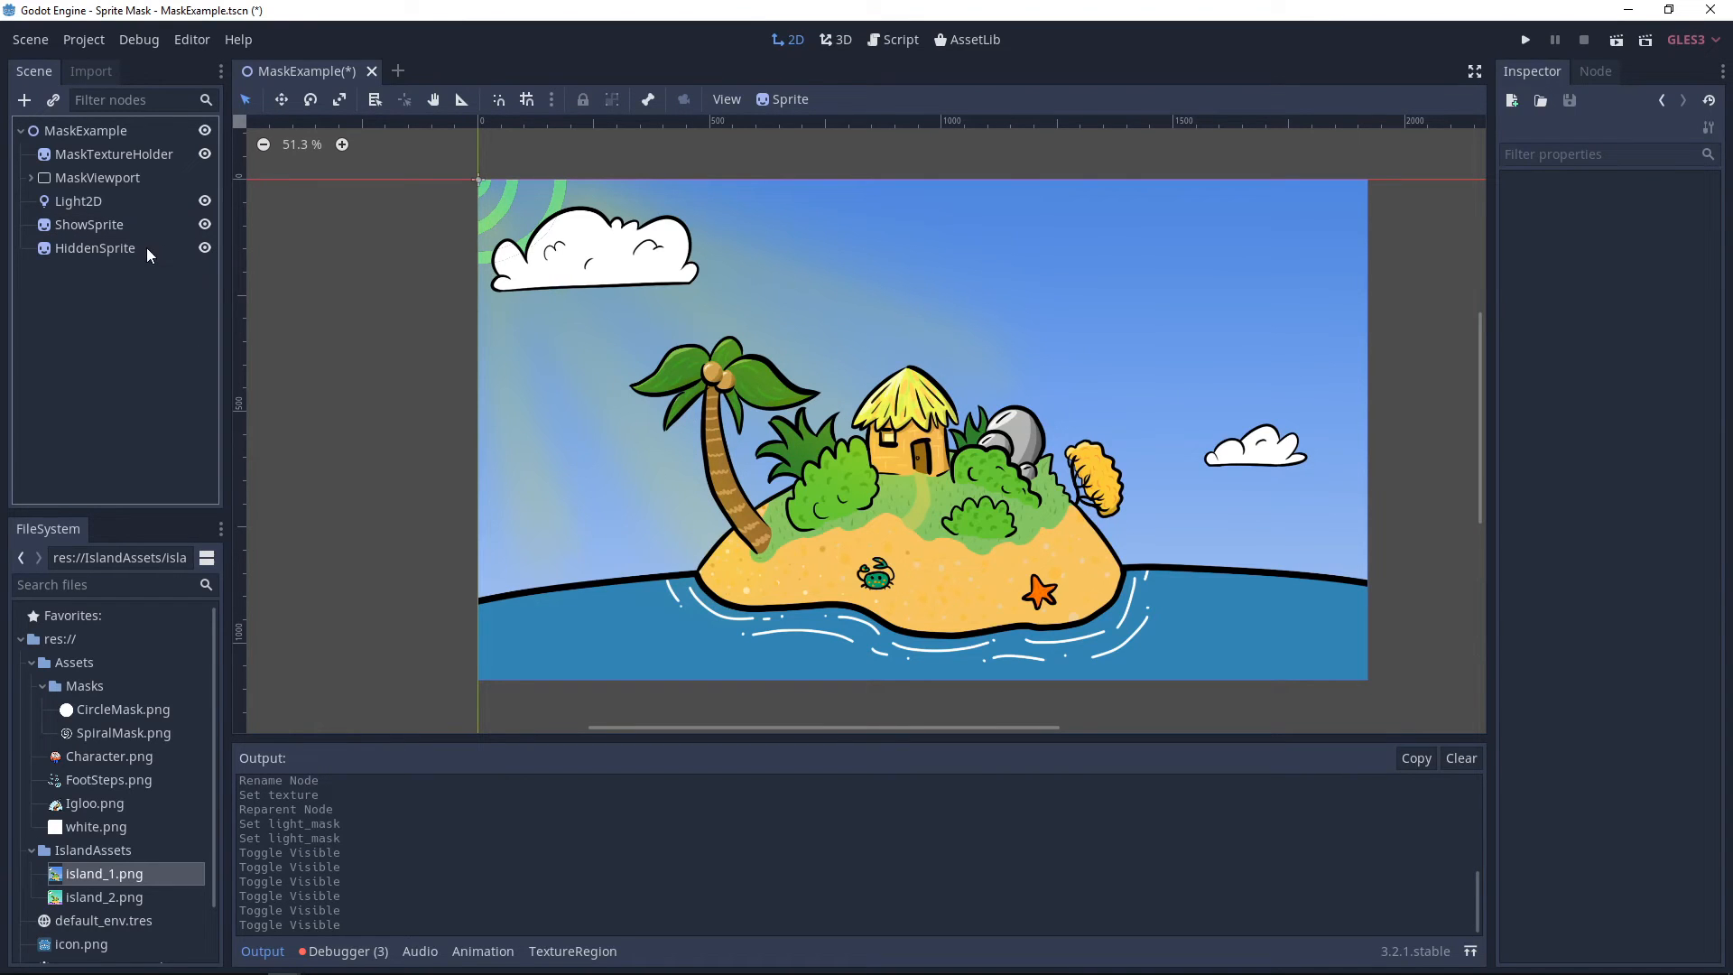
{"action": "left_click", "coordinate": [73, 251]}
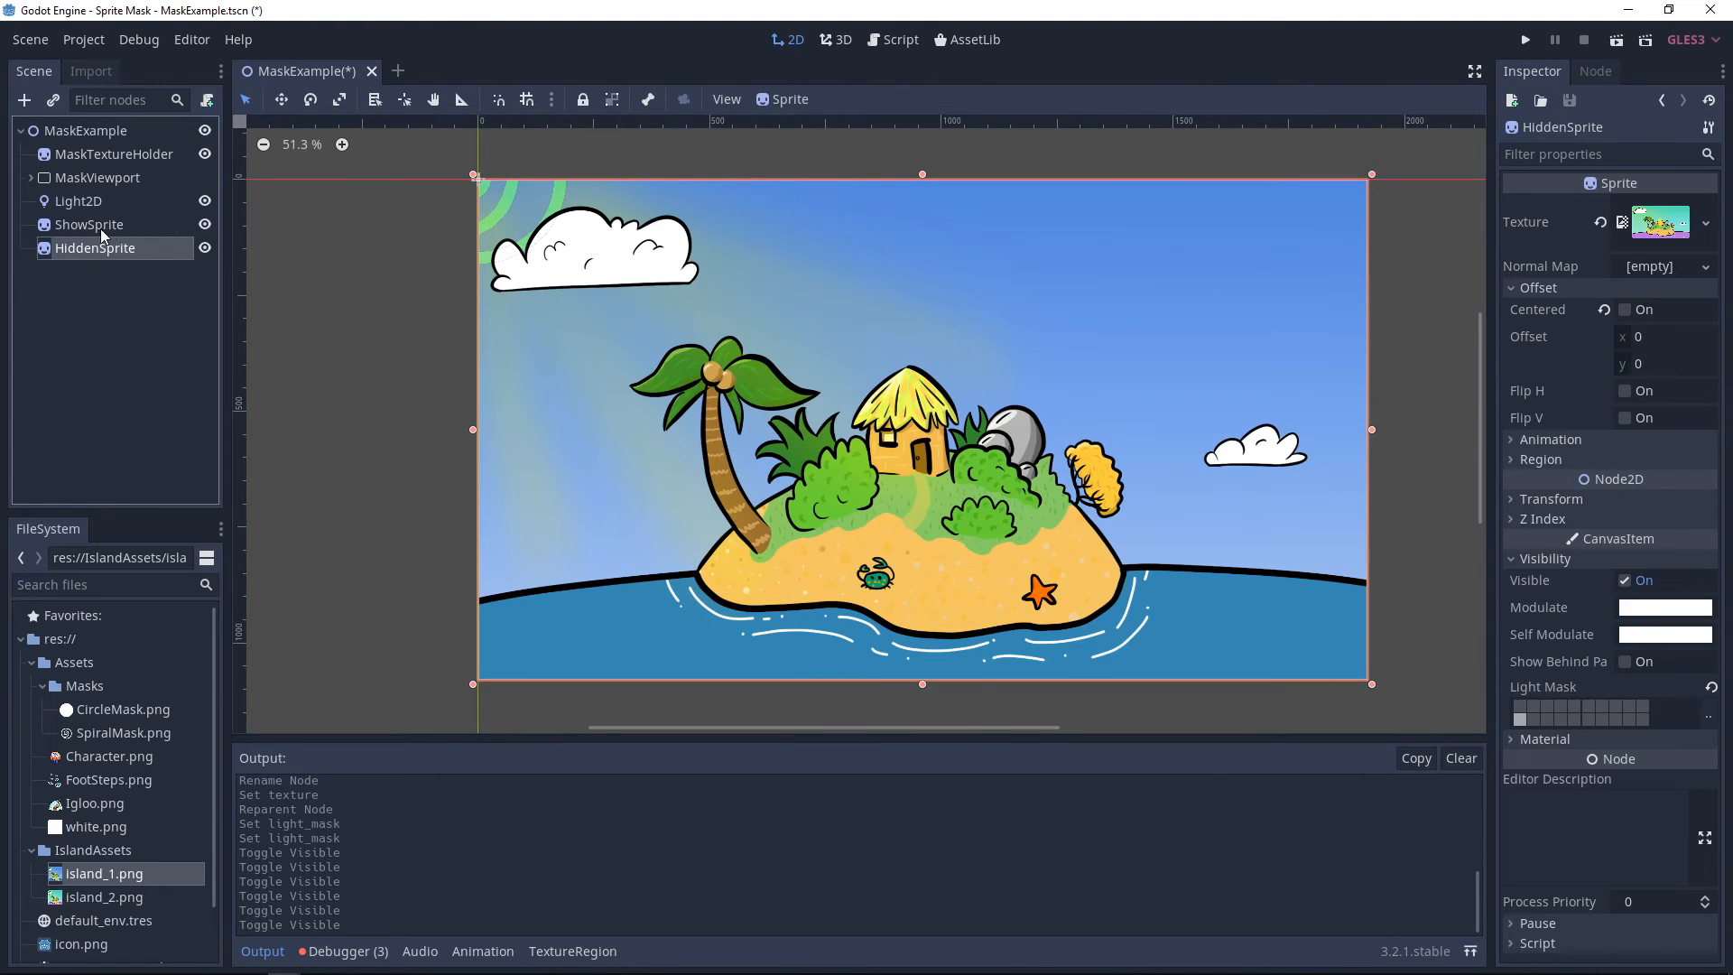
{"action": "left_click", "coordinate": [100, 229]}
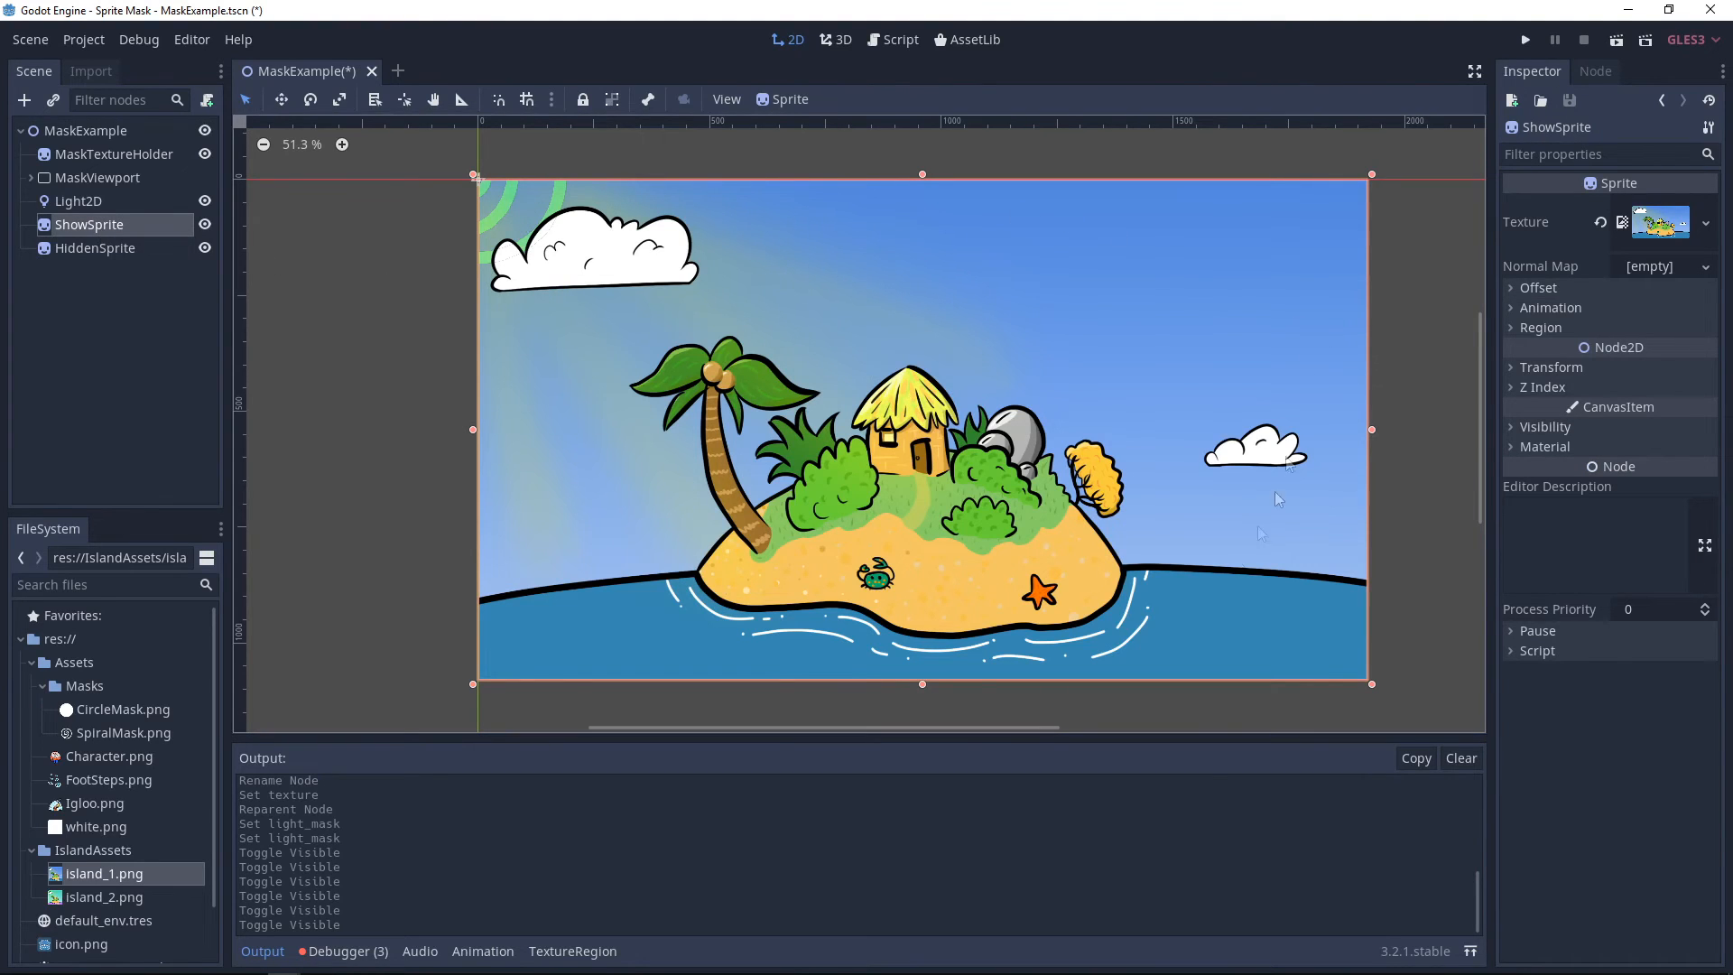
{"action": "left_click", "coordinate": [112, 257]}
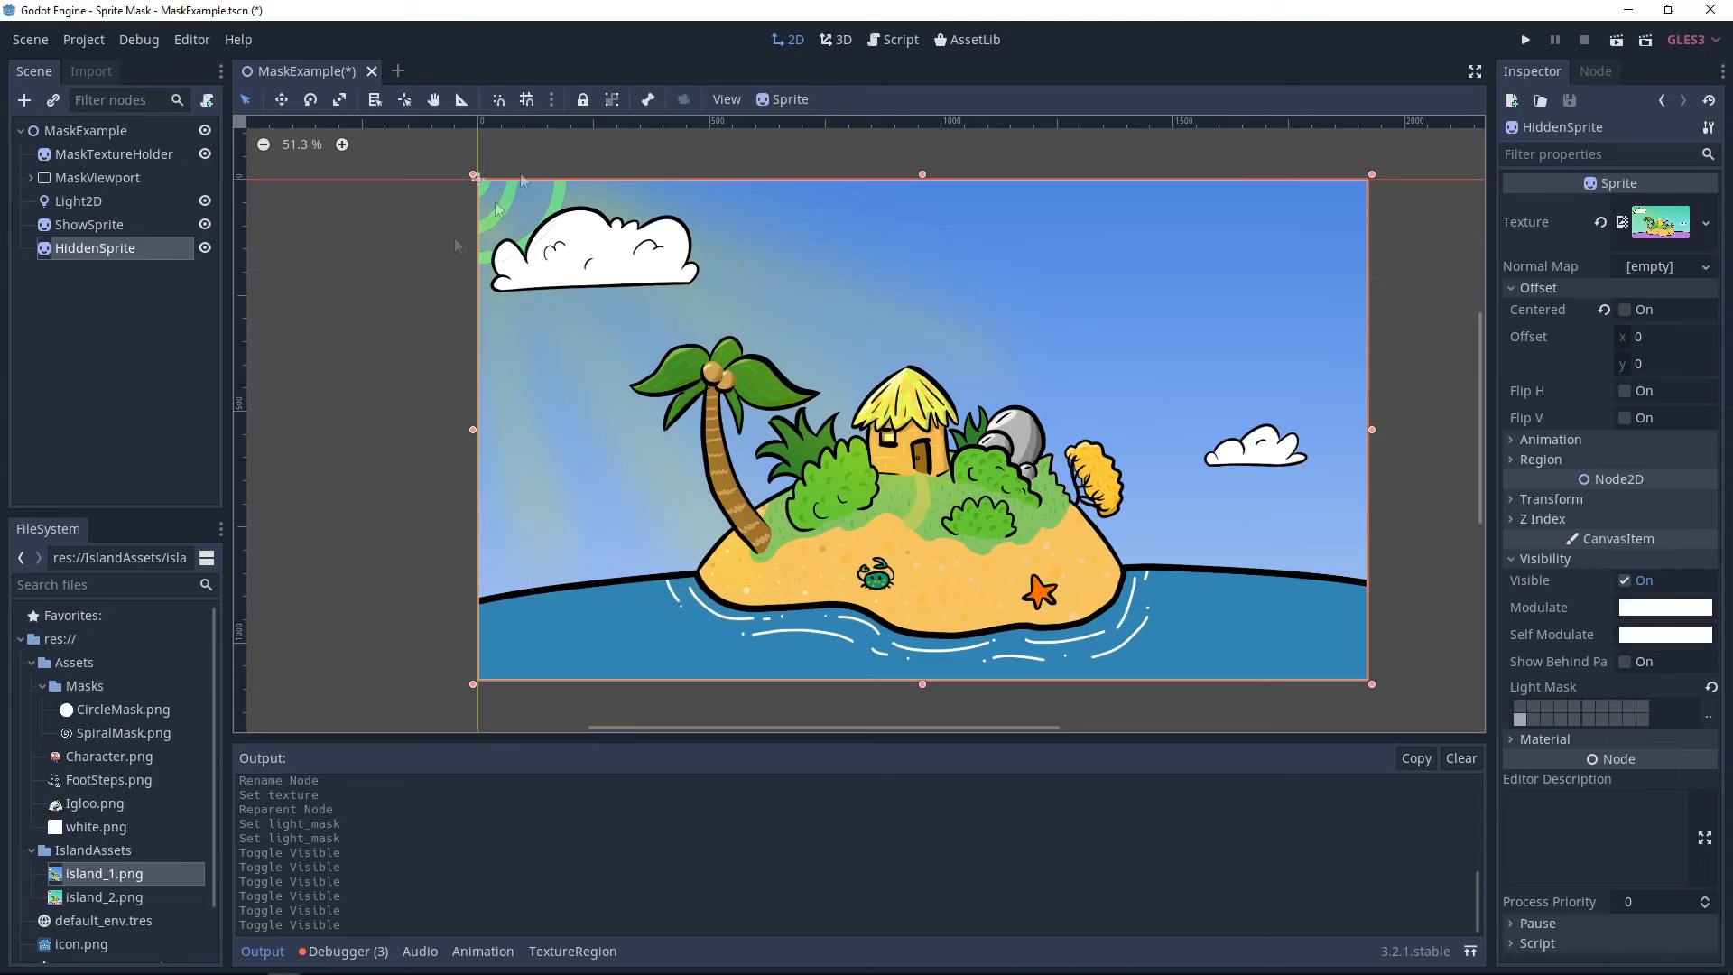
{"action": "left_click", "coordinate": [205, 201]}
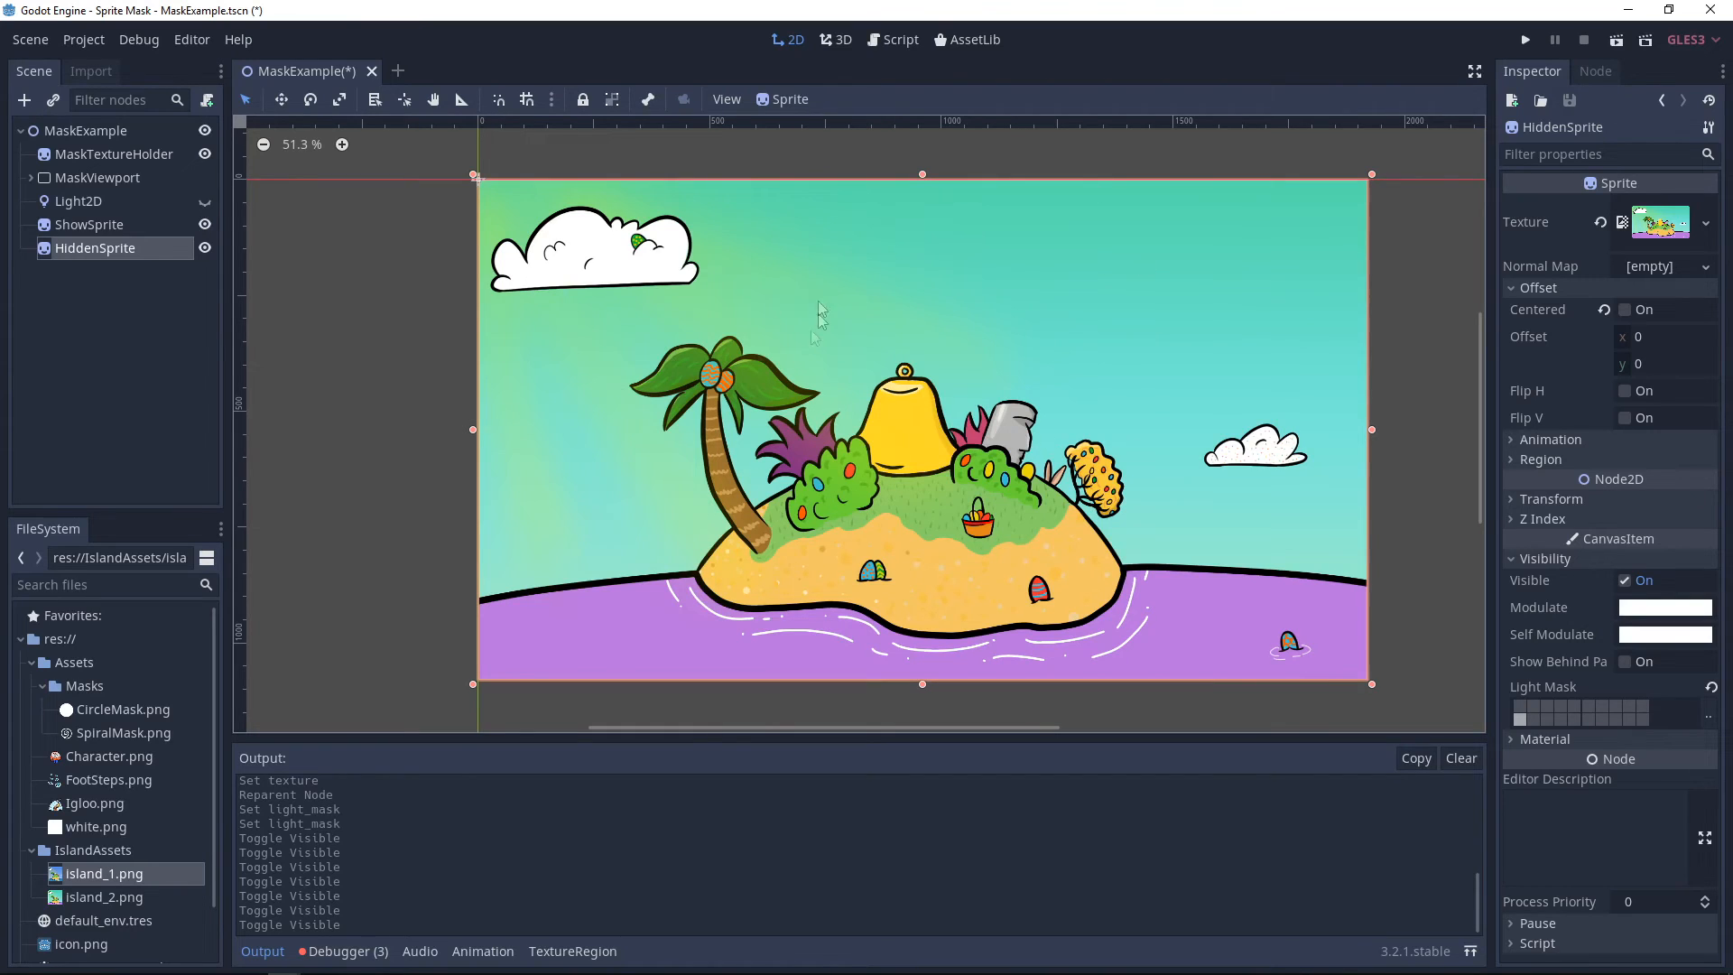
{"action": "left_click", "coordinate": [205, 202]}
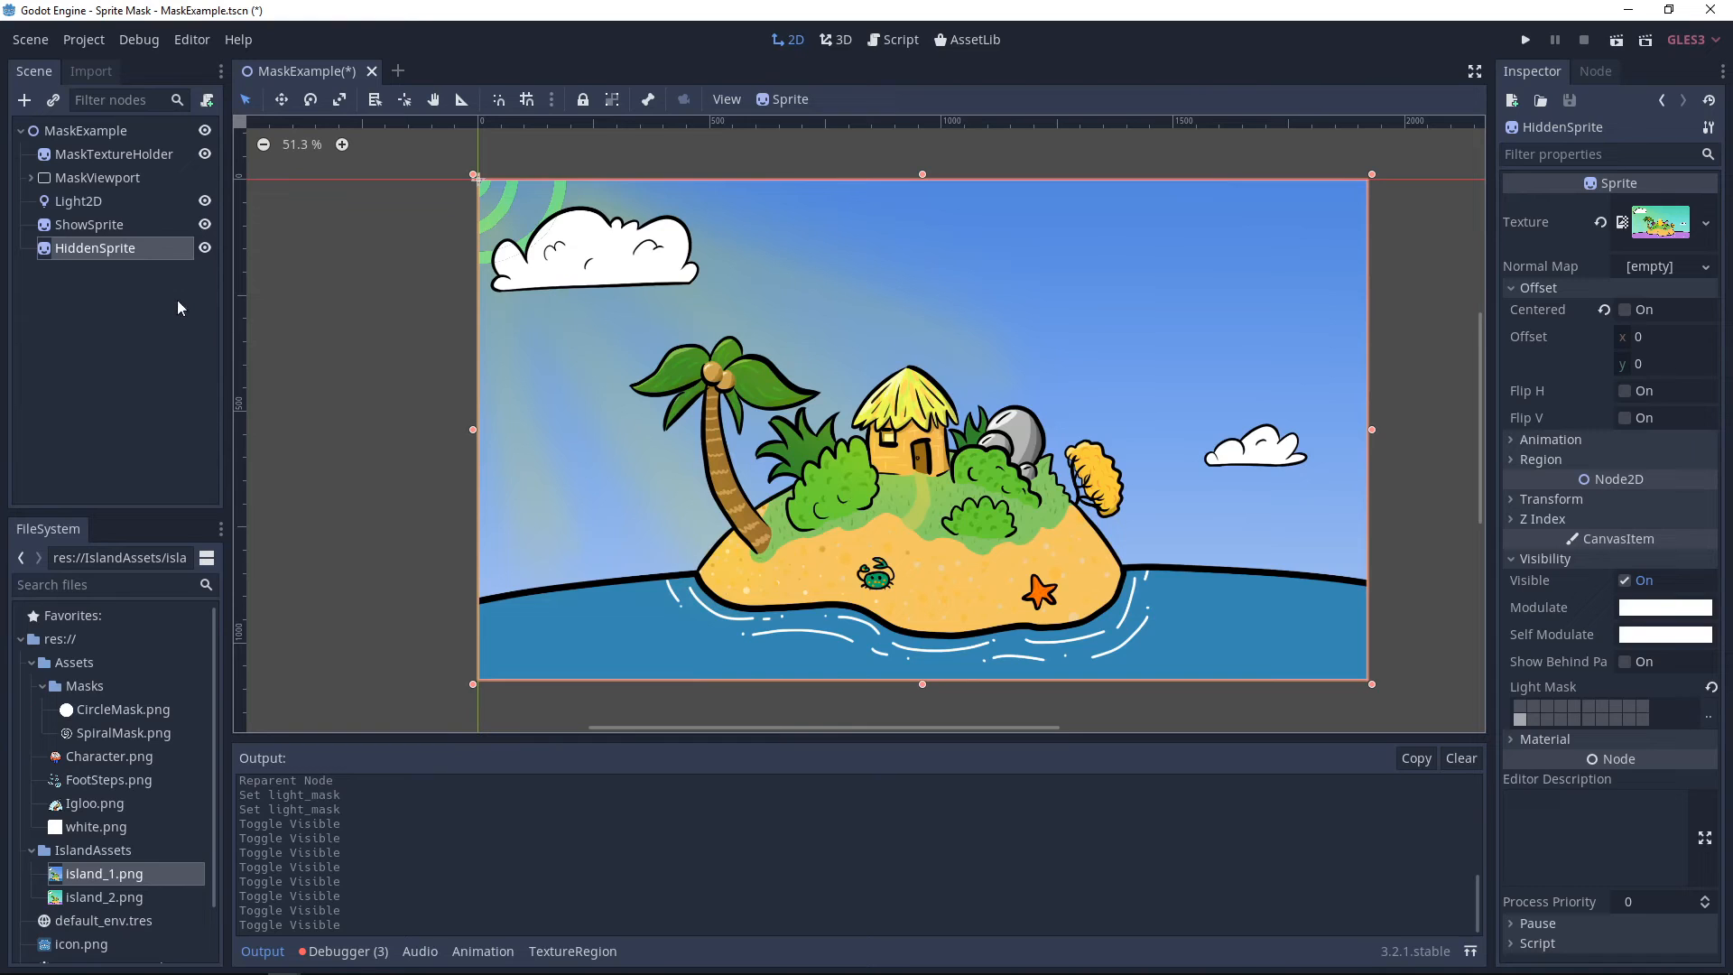
- Replace the Mask sprite's texture with CircleMask.png
{"action": "left_click", "coordinate": [32, 178]}
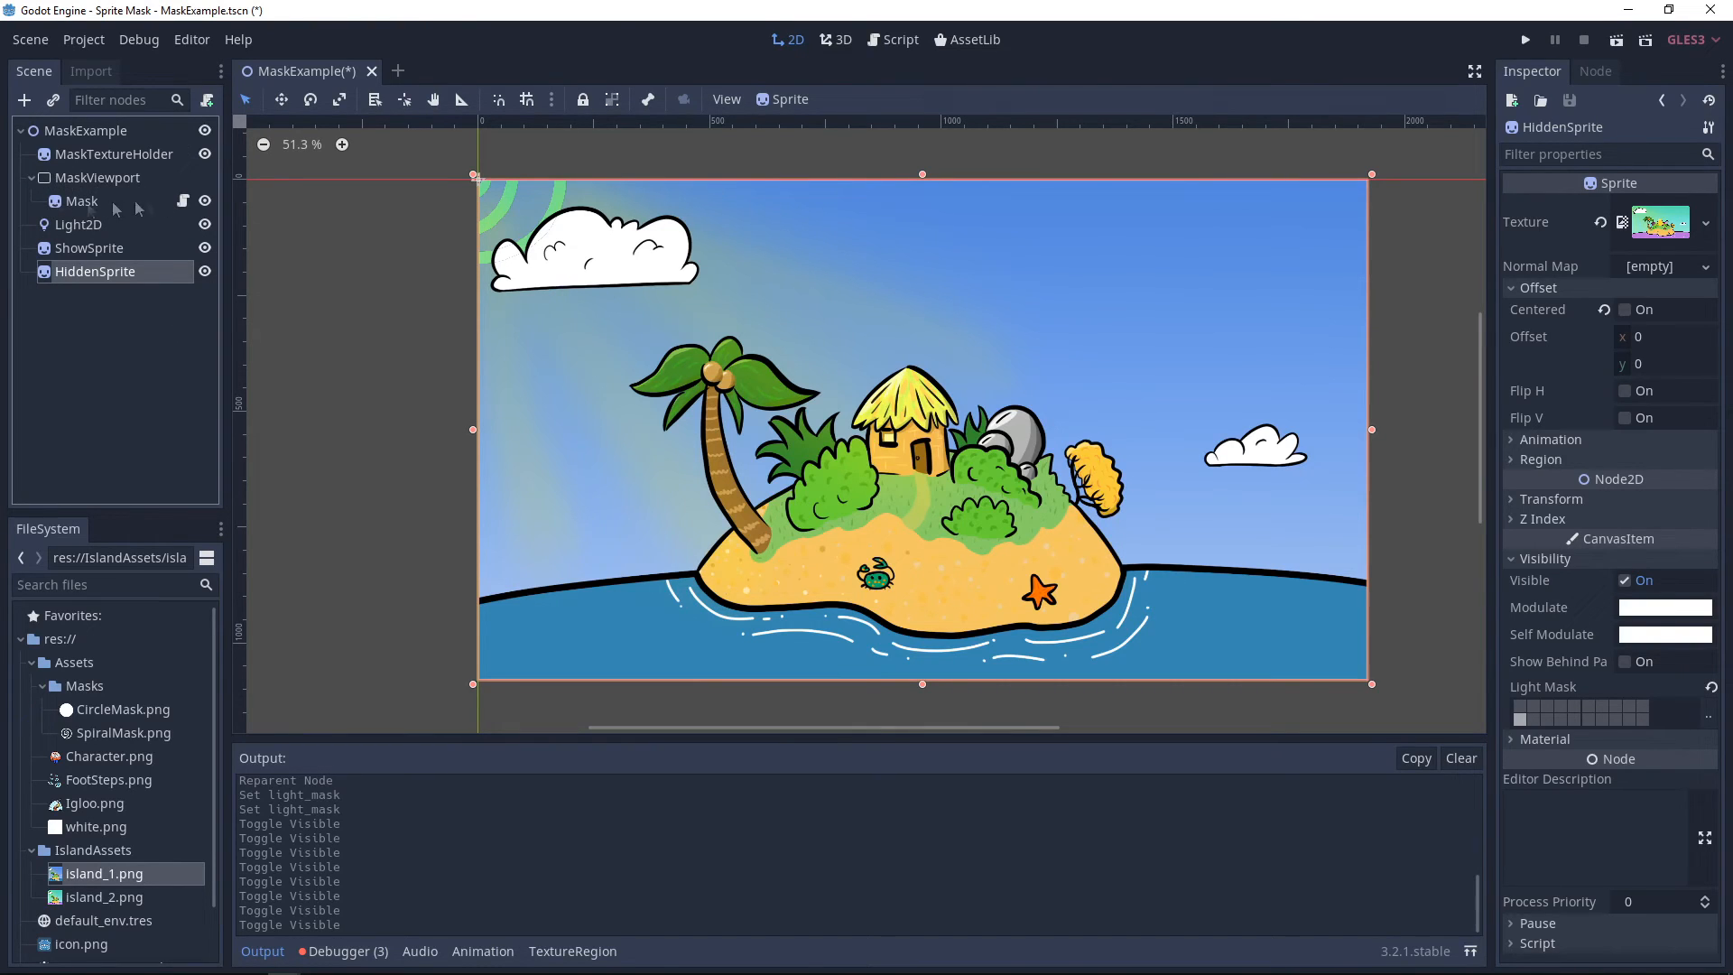
{"action": "left_click", "coordinate": [74, 201]}
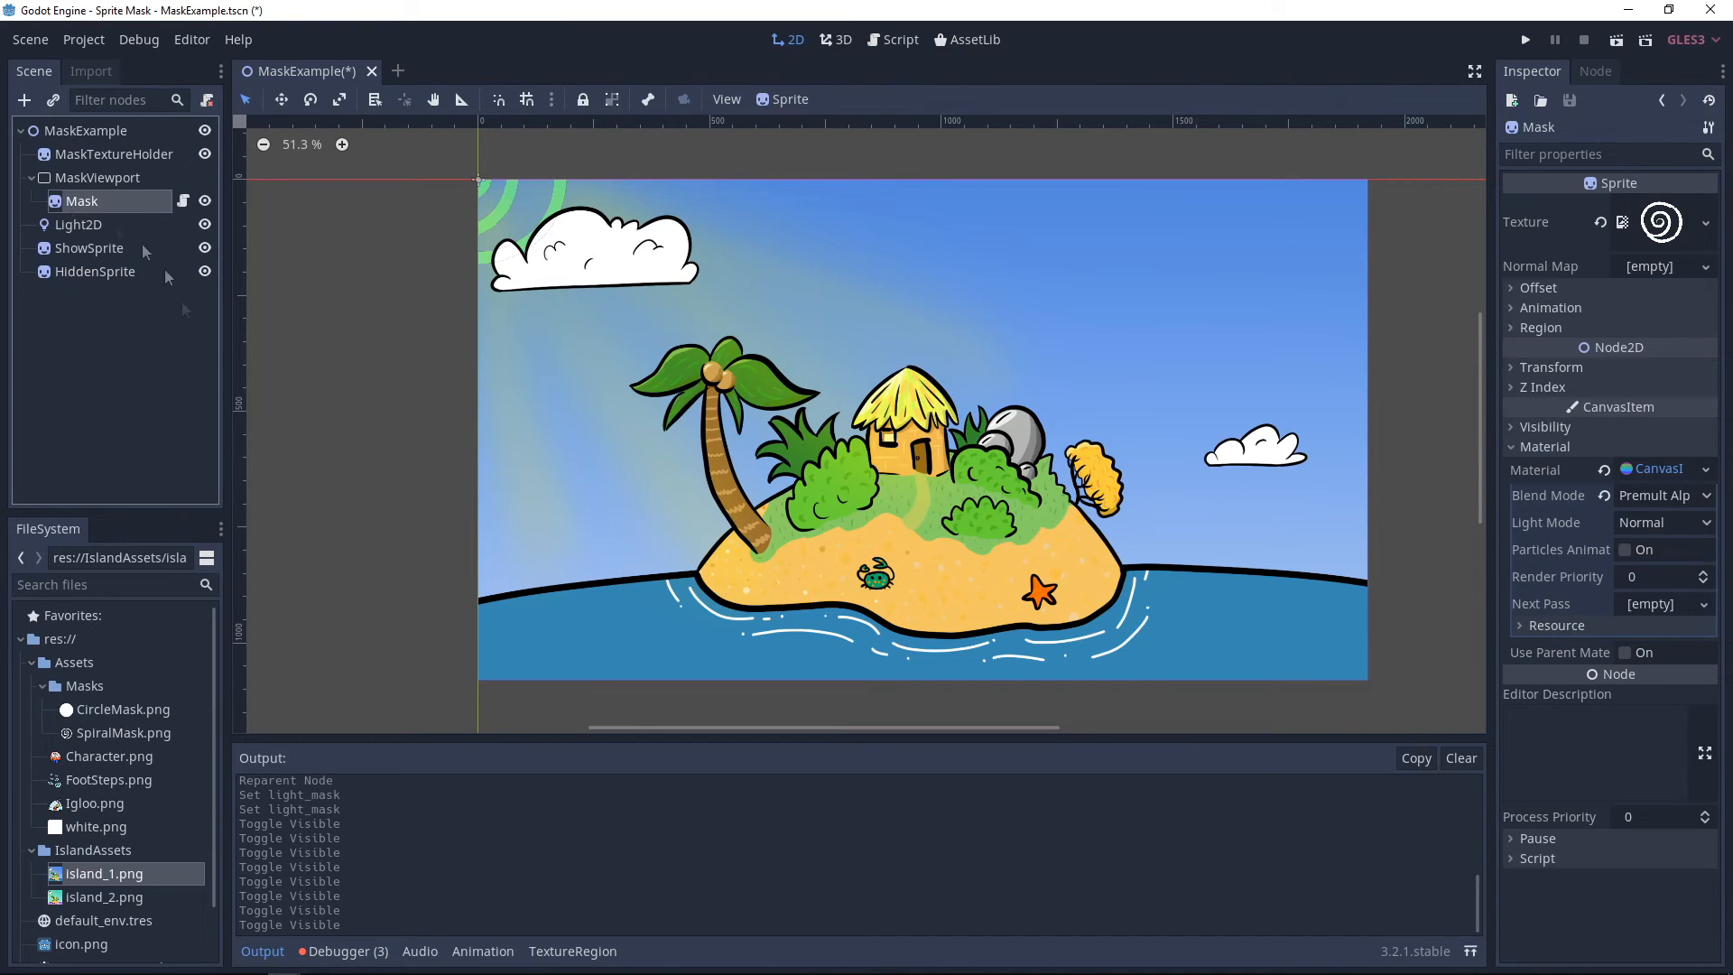
{"action": "left_click", "coordinate": [94, 713]}
{"action": "left_click_drag", "start_coordinate": [1655, 131], "coordinate": [1646, 222]}
{"action": "left_click", "coordinate": [74, 199]}
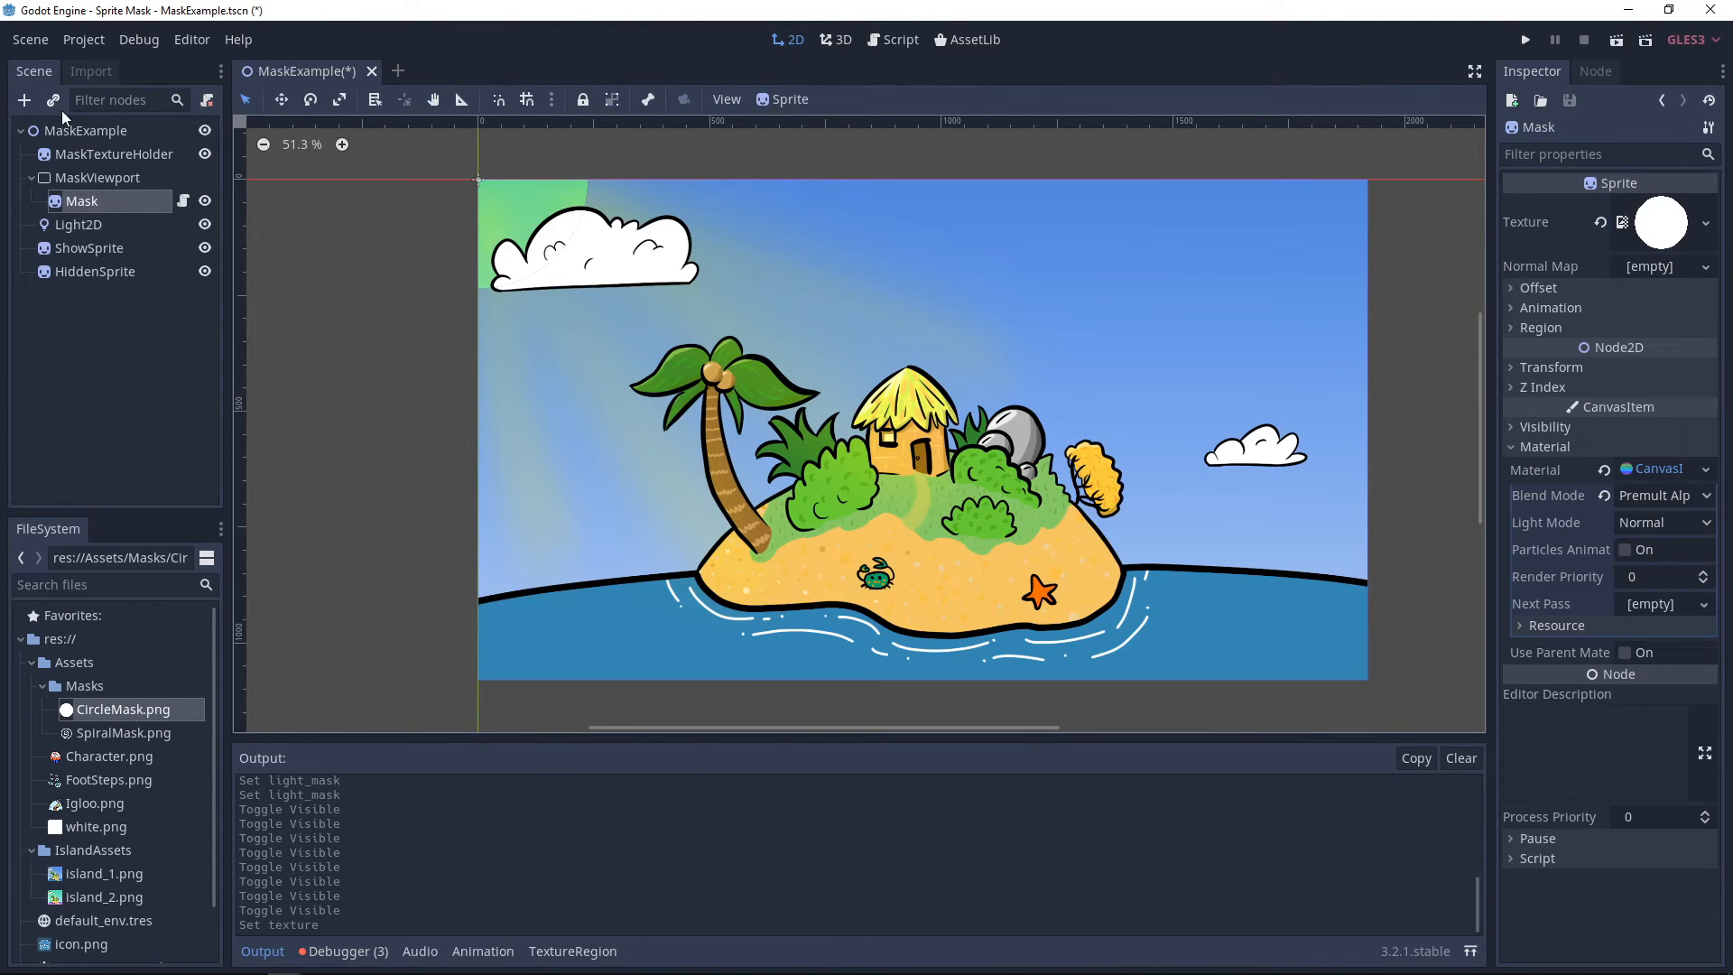
- Add a Particles2D node as a child of MaskViewport
{"action": "left_click", "coordinate": [90, 177]}
{"action": "left_click", "coordinate": [25, 99]}
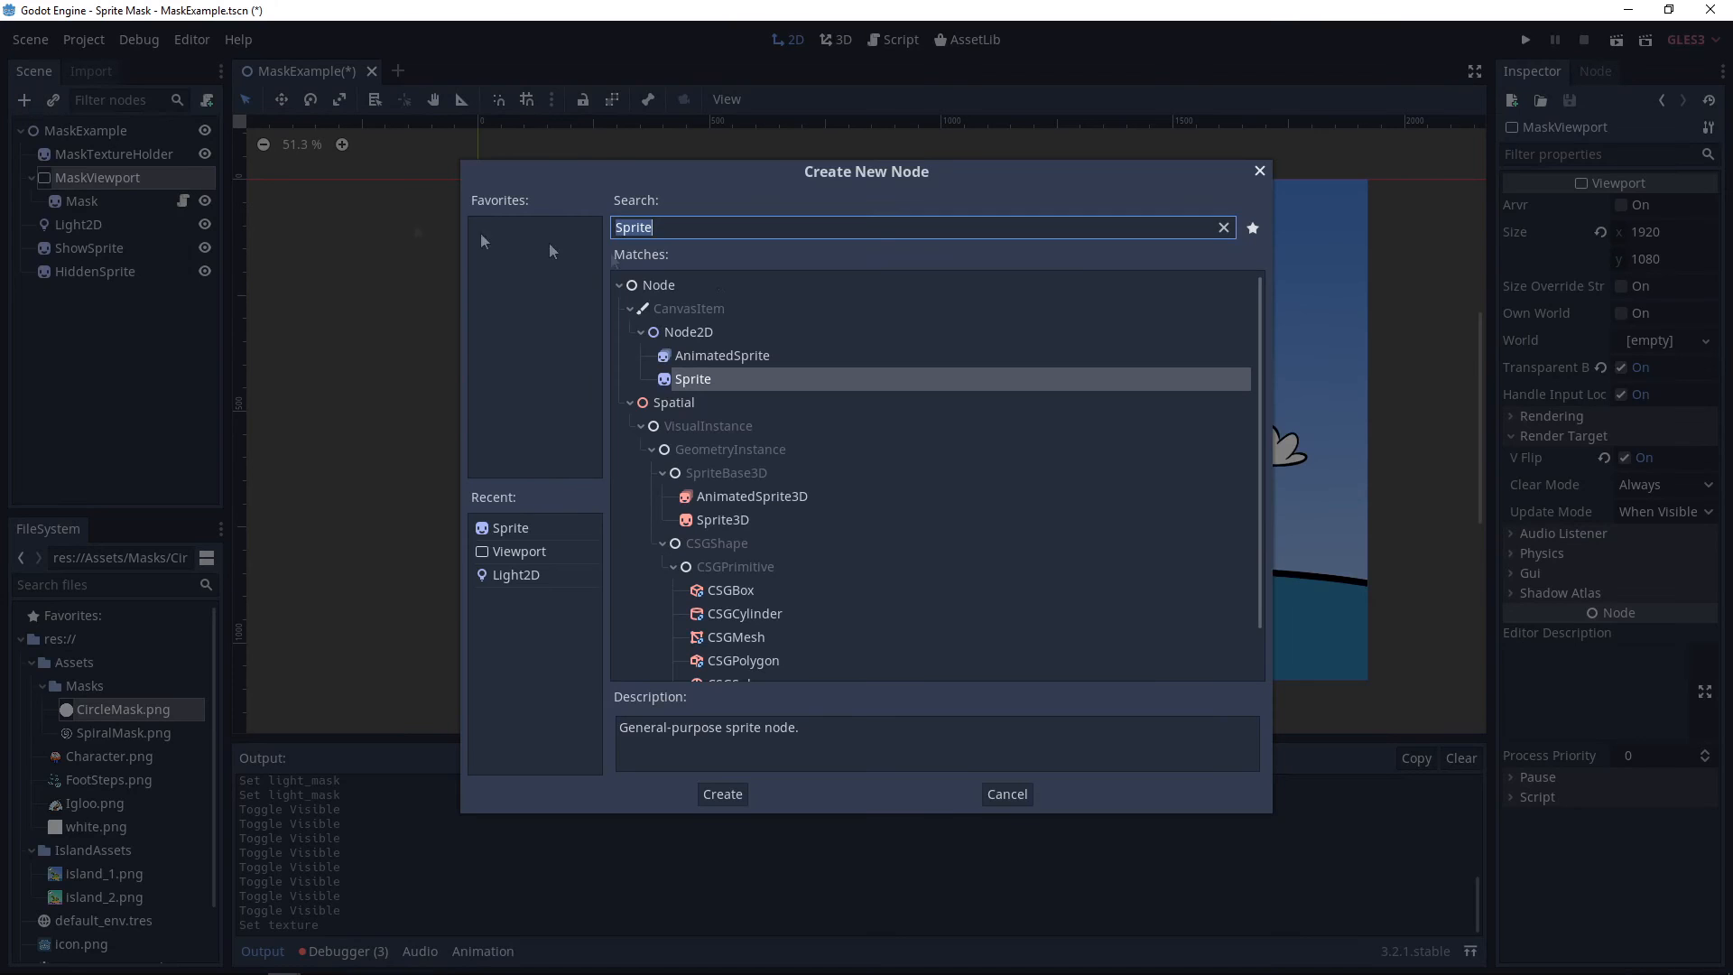
{"action": "type", "text": "Particles"}
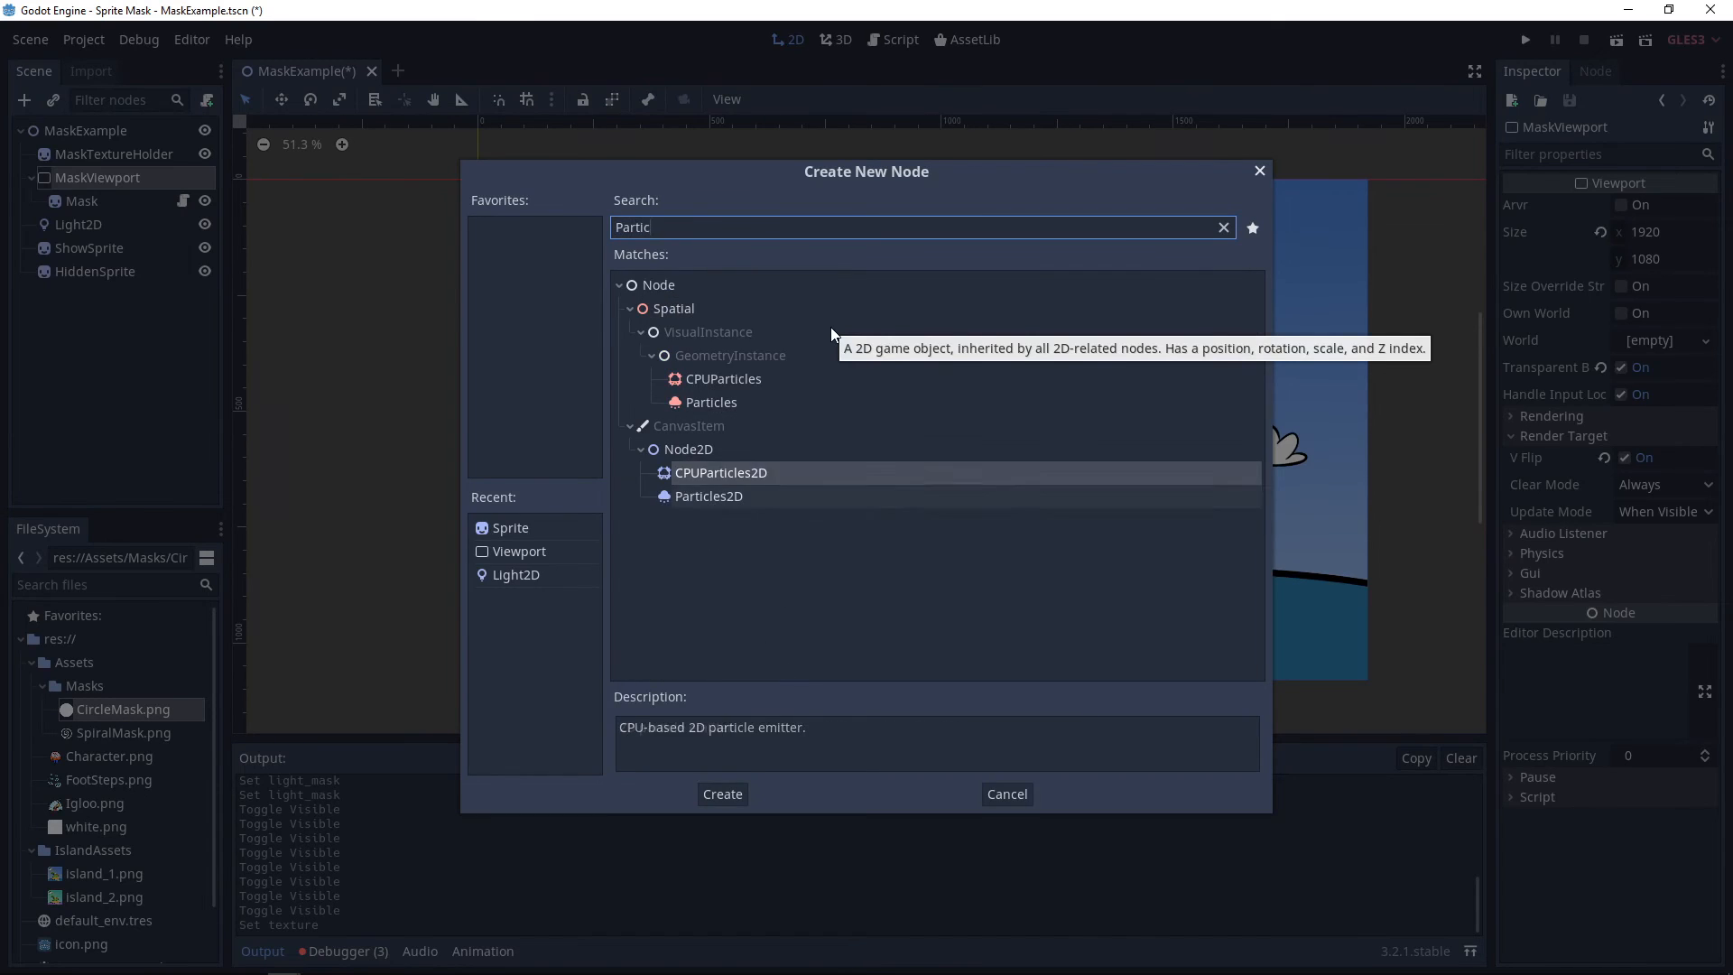
{"action": "key", "text": "Return"}
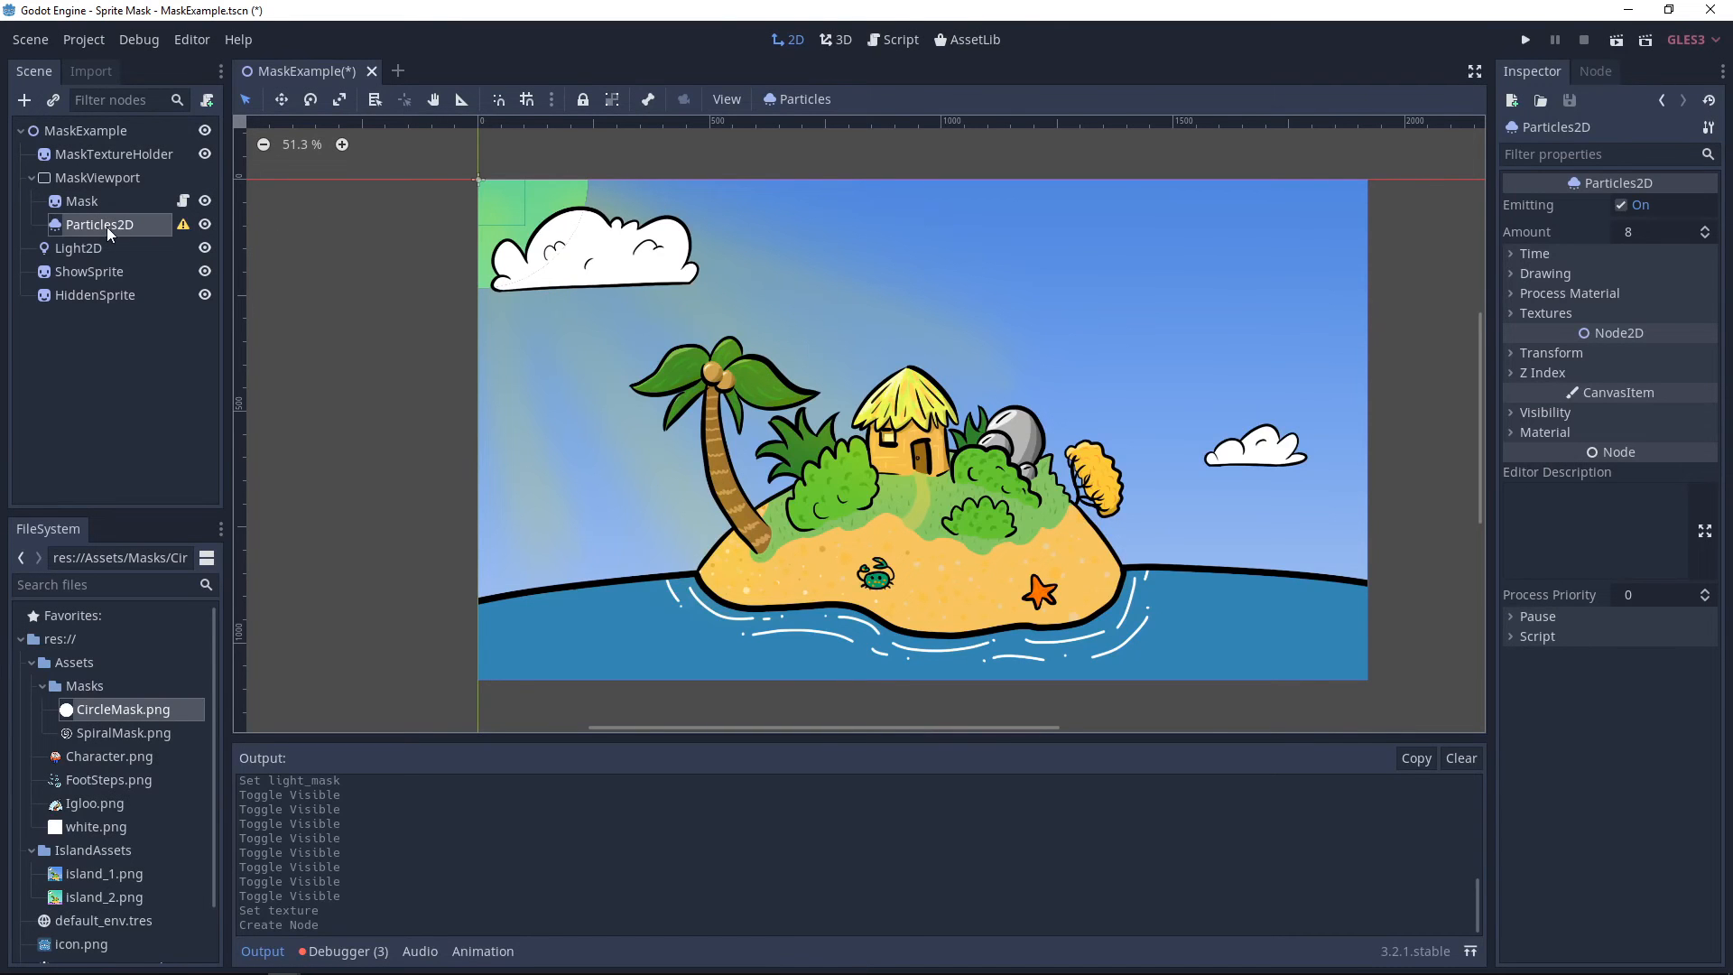
- Assign CircleMask.png as the Particles2D texture and give the node a new ParticlesMaterial as its process material
{"action": "left_click", "coordinate": [1570, 318]}
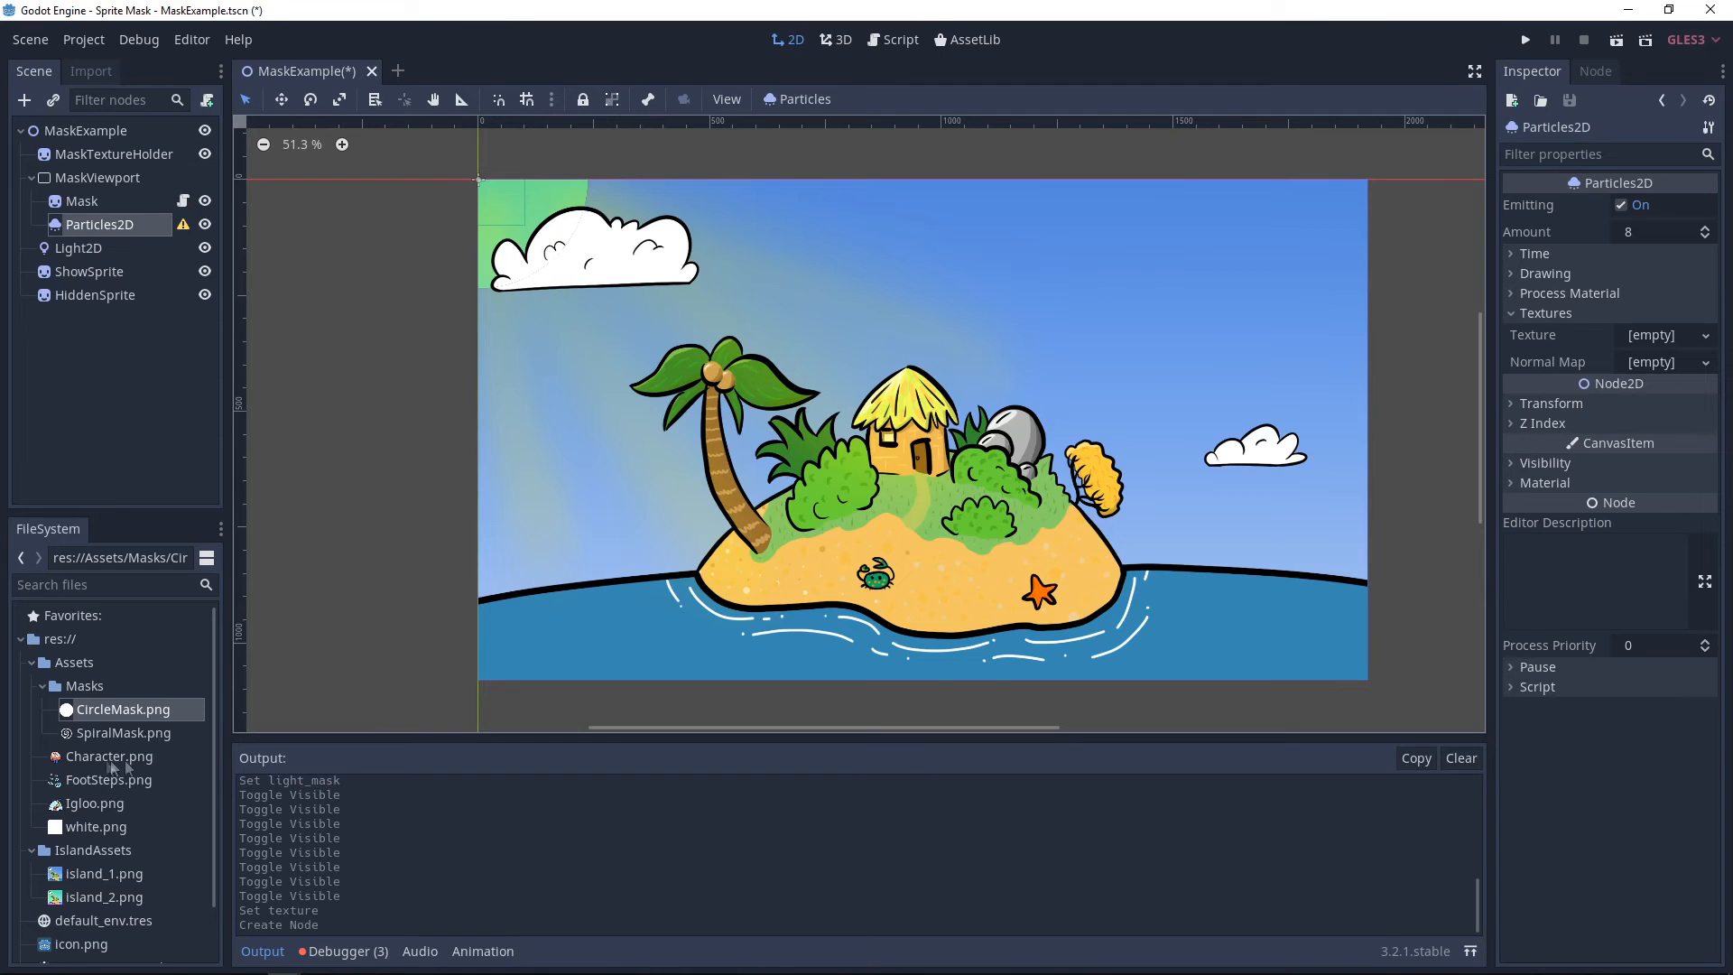
{"action": "left_click_drag", "start_coordinate": [110, 719], "coordinate": [1670, 340]}
{"action": "left_click", "coordinate": [1590, 295]}
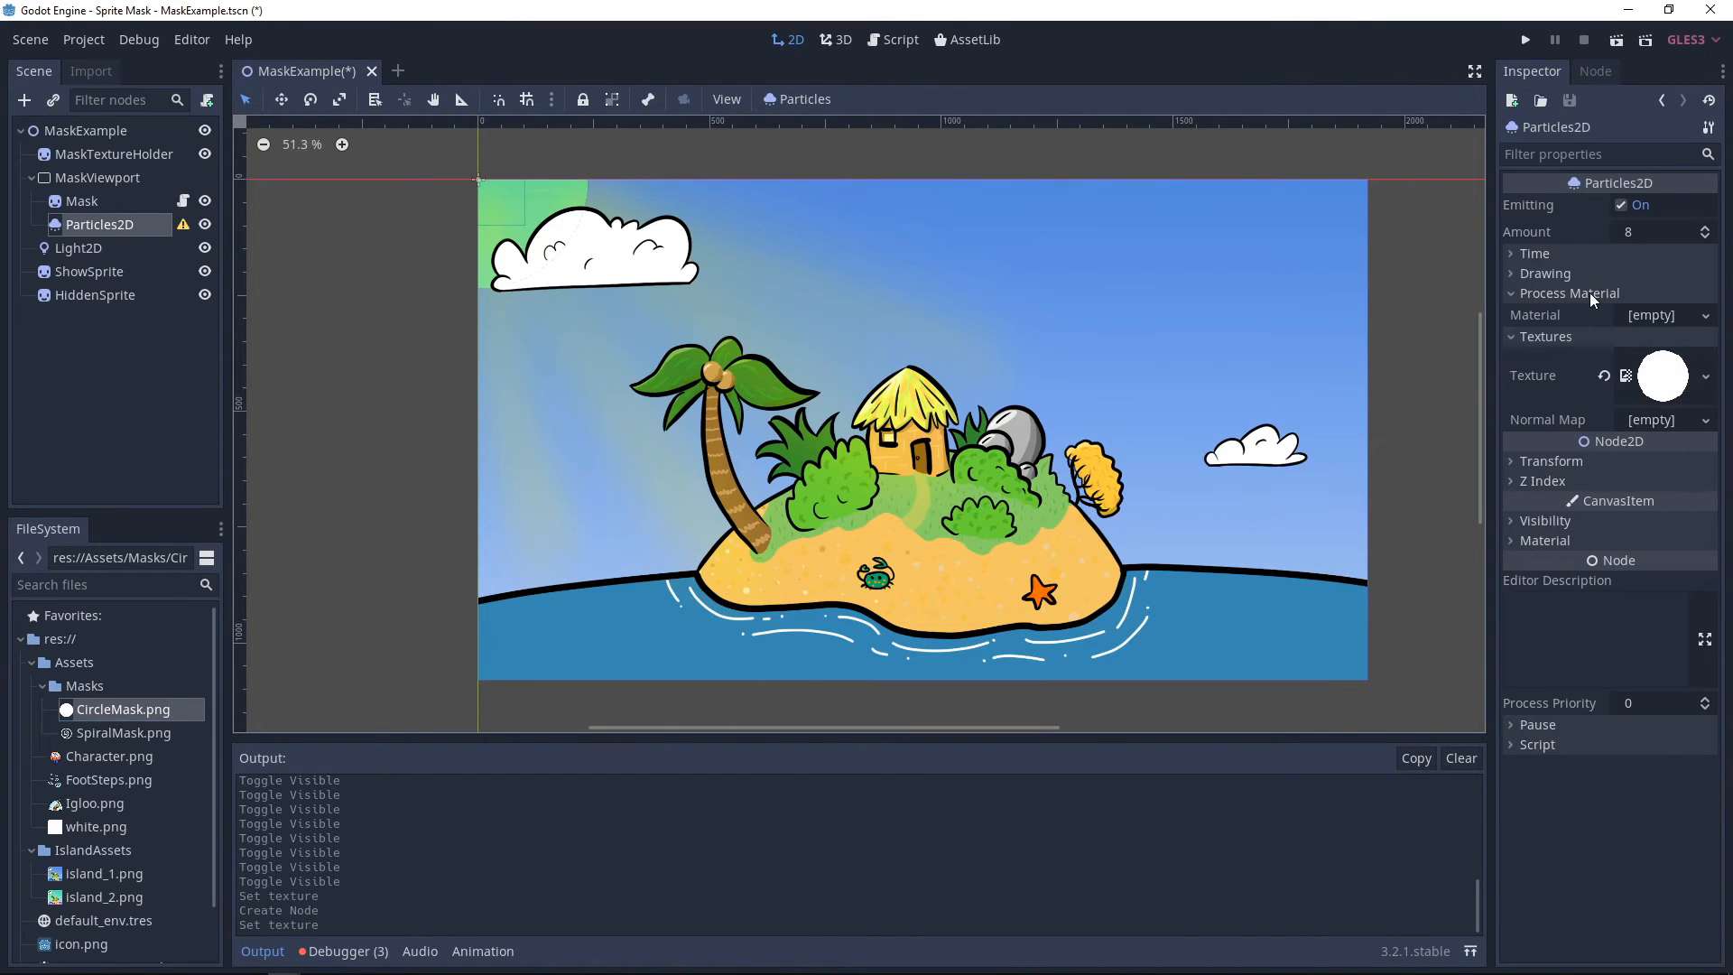
{"action": "left_click", "coordinate": [1663, 316]}
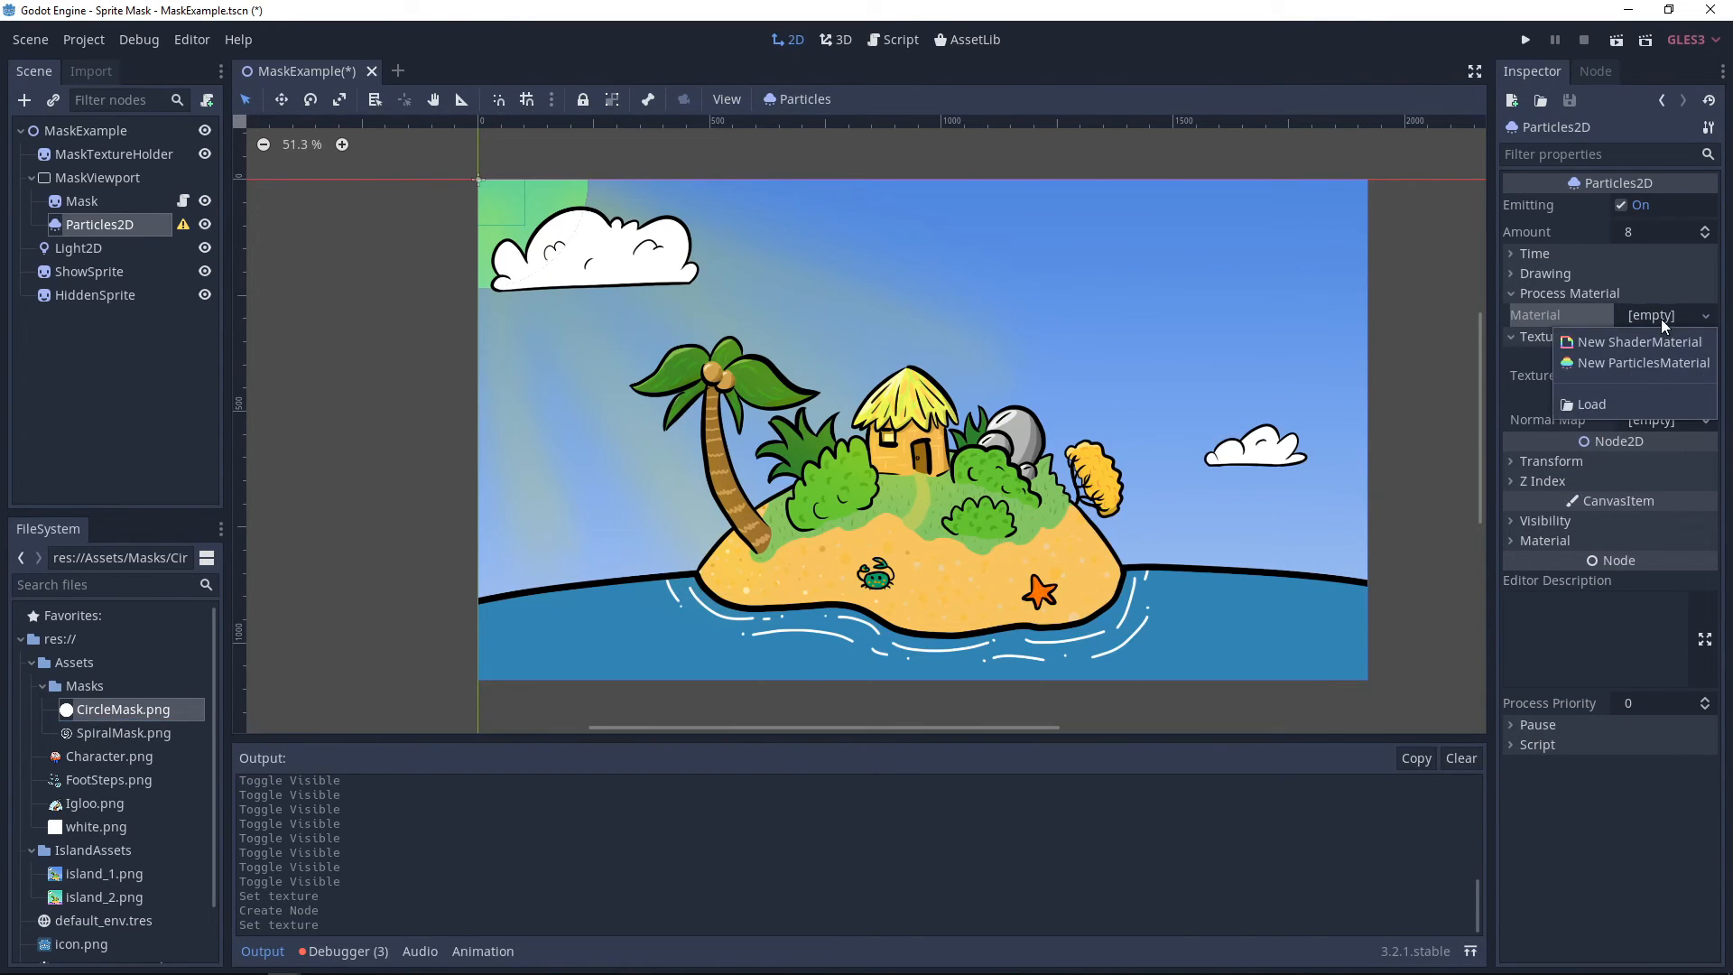
{"action": "left_click", "coordinate": [1604, 364]}
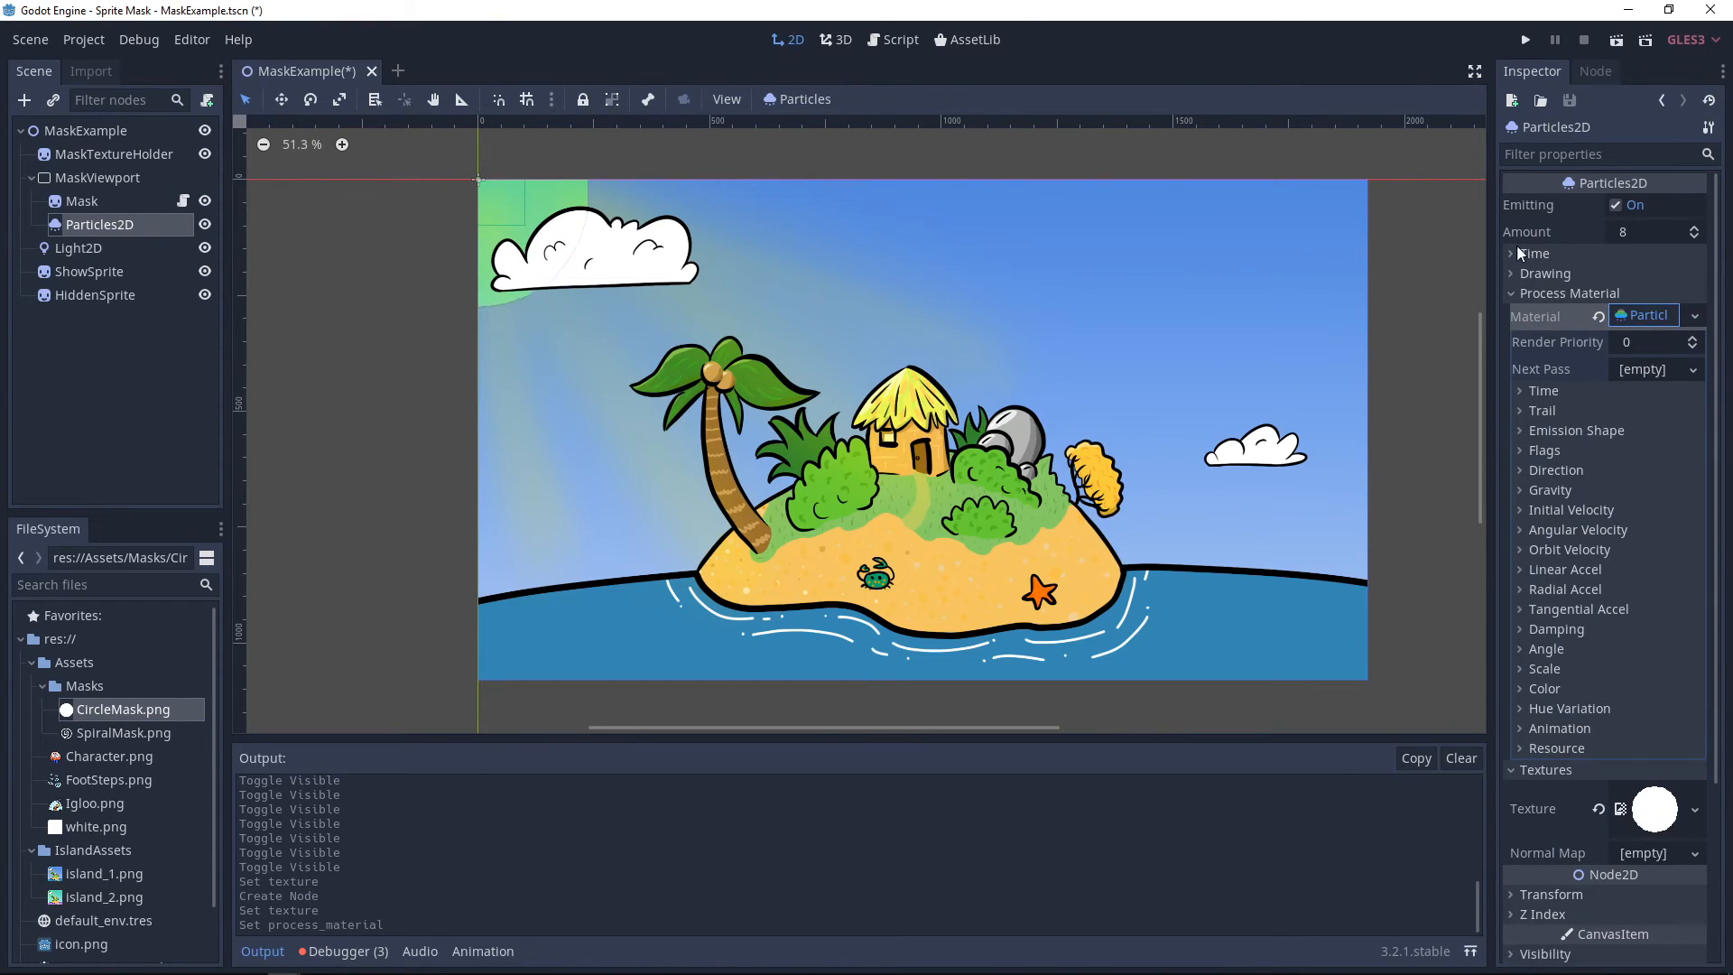
- Set the Particles2D amount to 50 and its material's Y gravity to 0
{"action": "left_click", "coordinate": [1639, 234]}
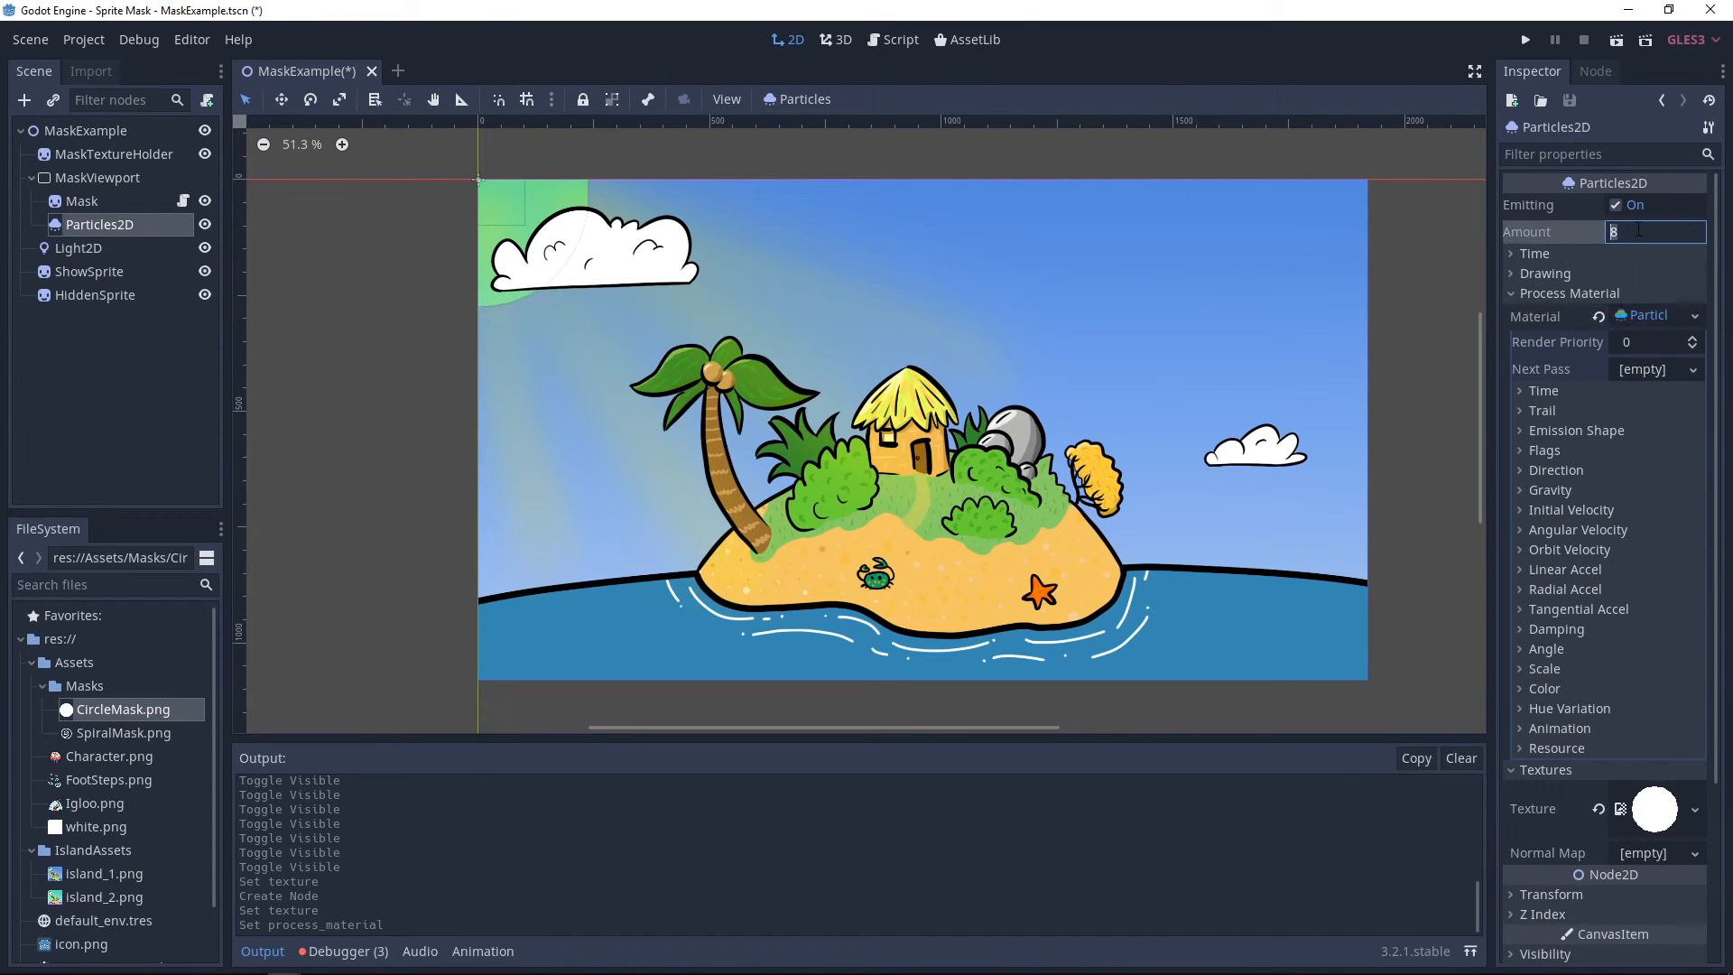
{"action": "key", "text": "Return"}
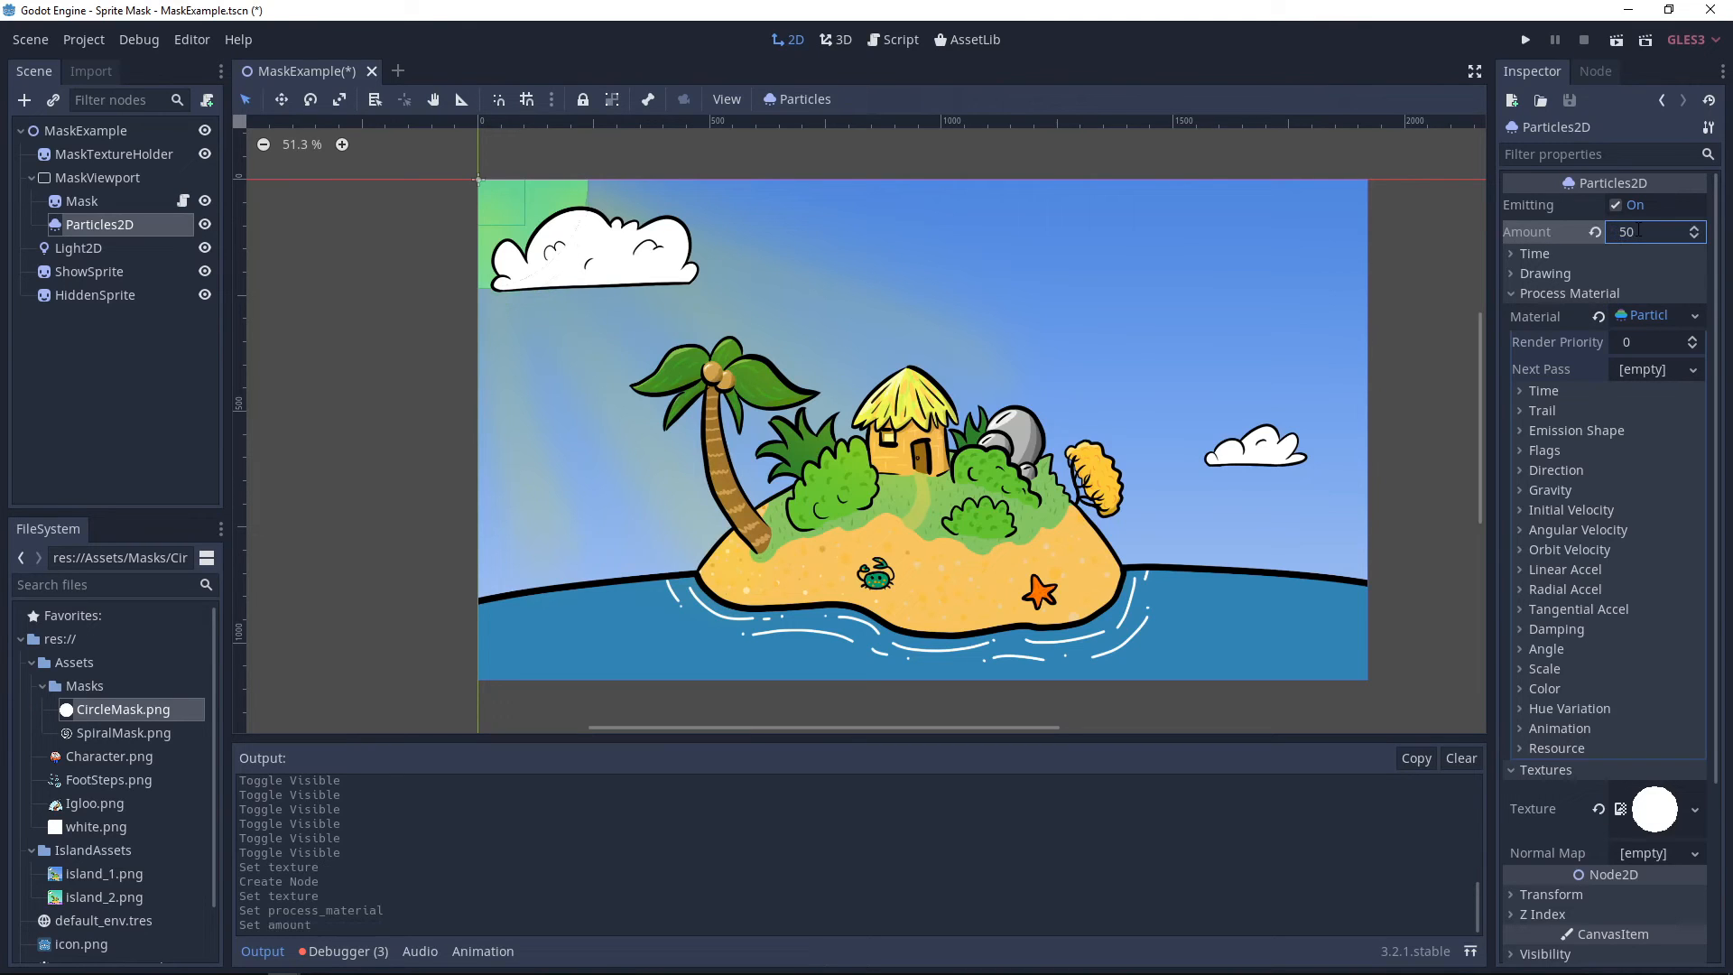
{"action": "left_click", "coordinate": [1543, 490]}
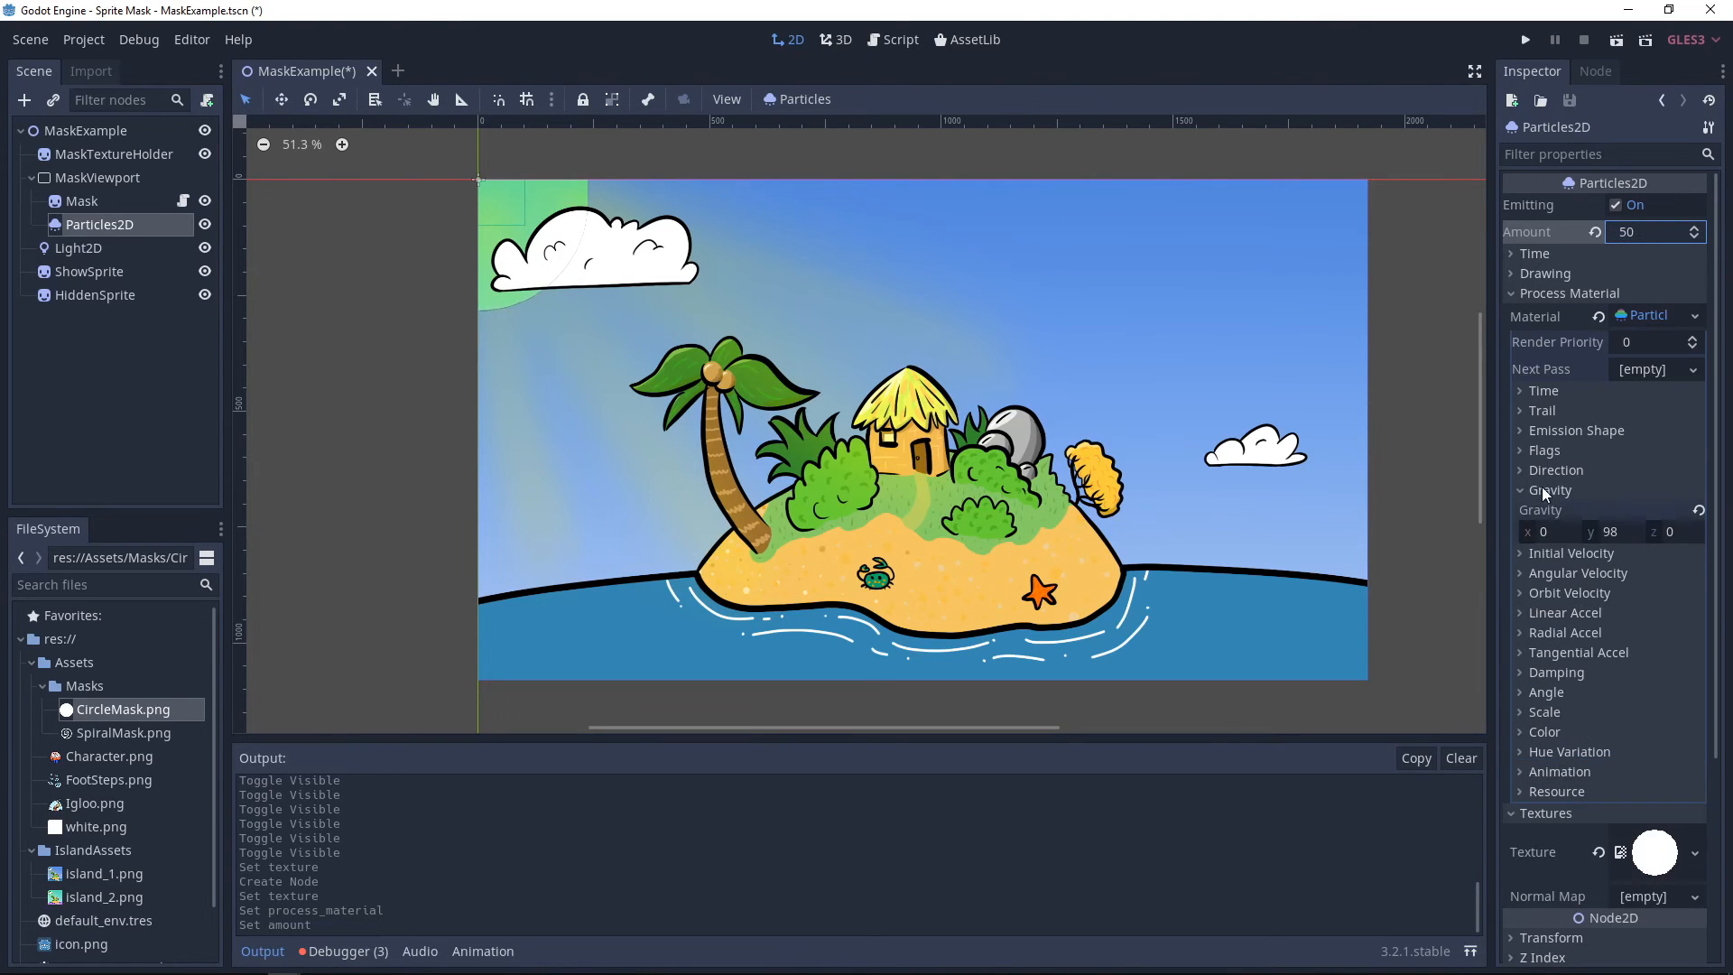
{"action": "left_click", "coordinate": [1625, 530]}
{"action": "type", "text": "0"}
{"action": "key", "text": "Return"}
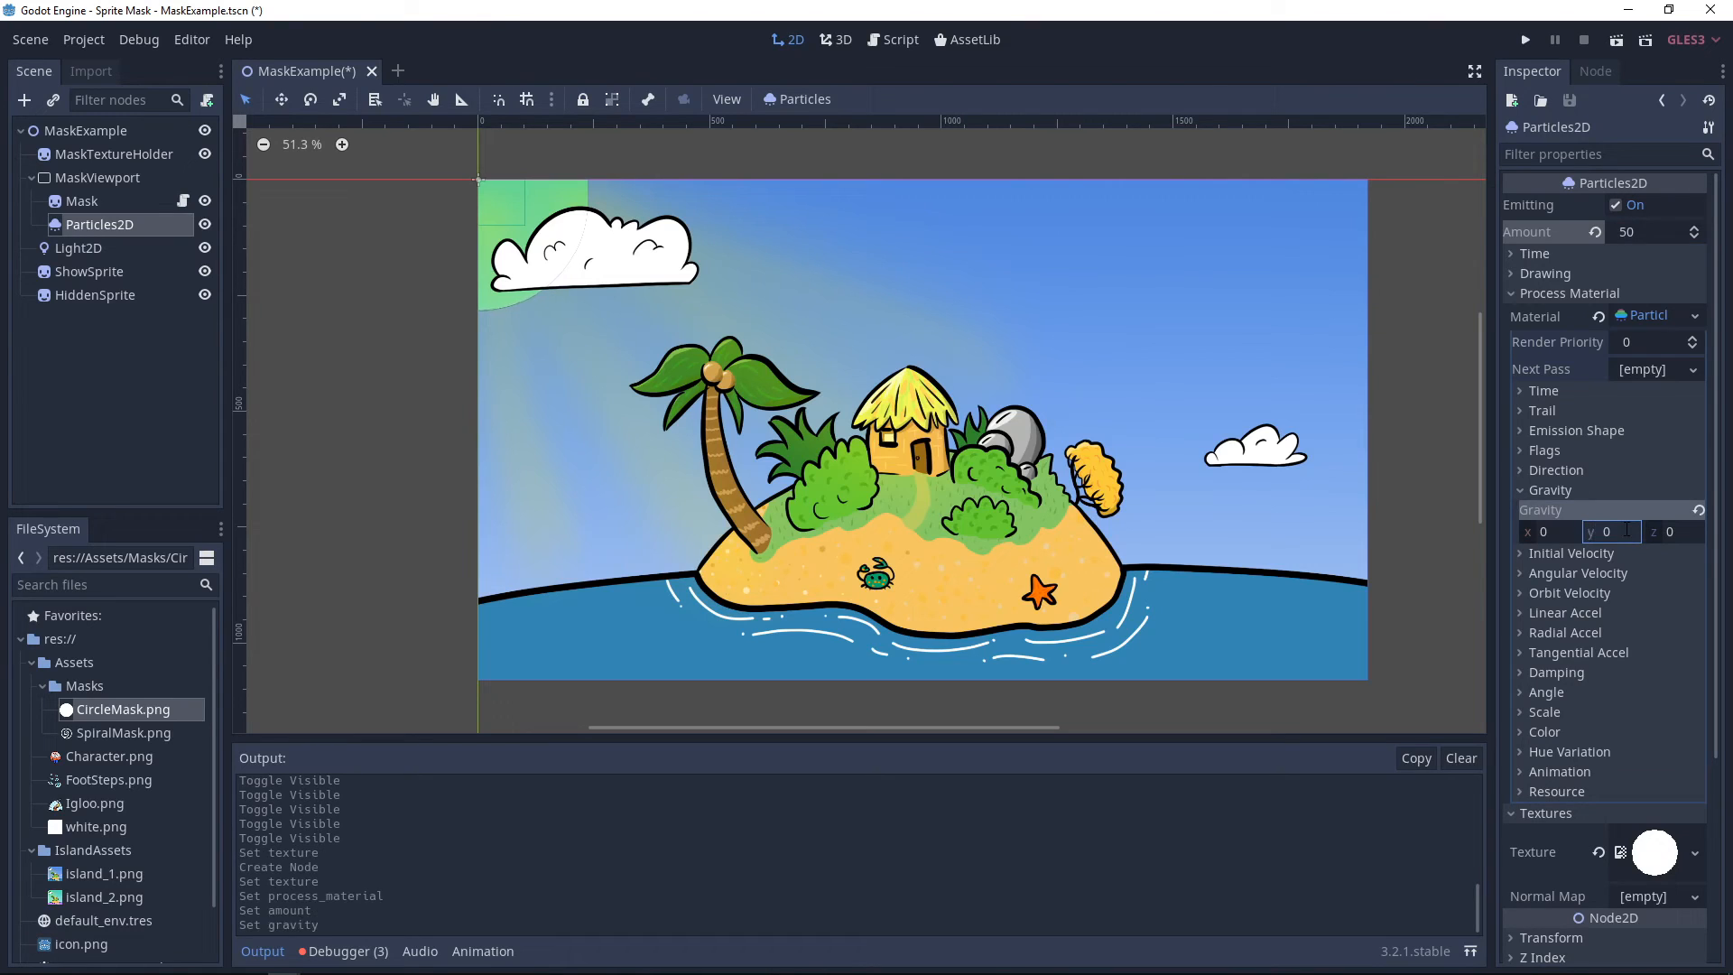
- Turn off Local Coords in the Particles2D drawing settings
{"action": "left_click", "coordinate": [1526, 274]}
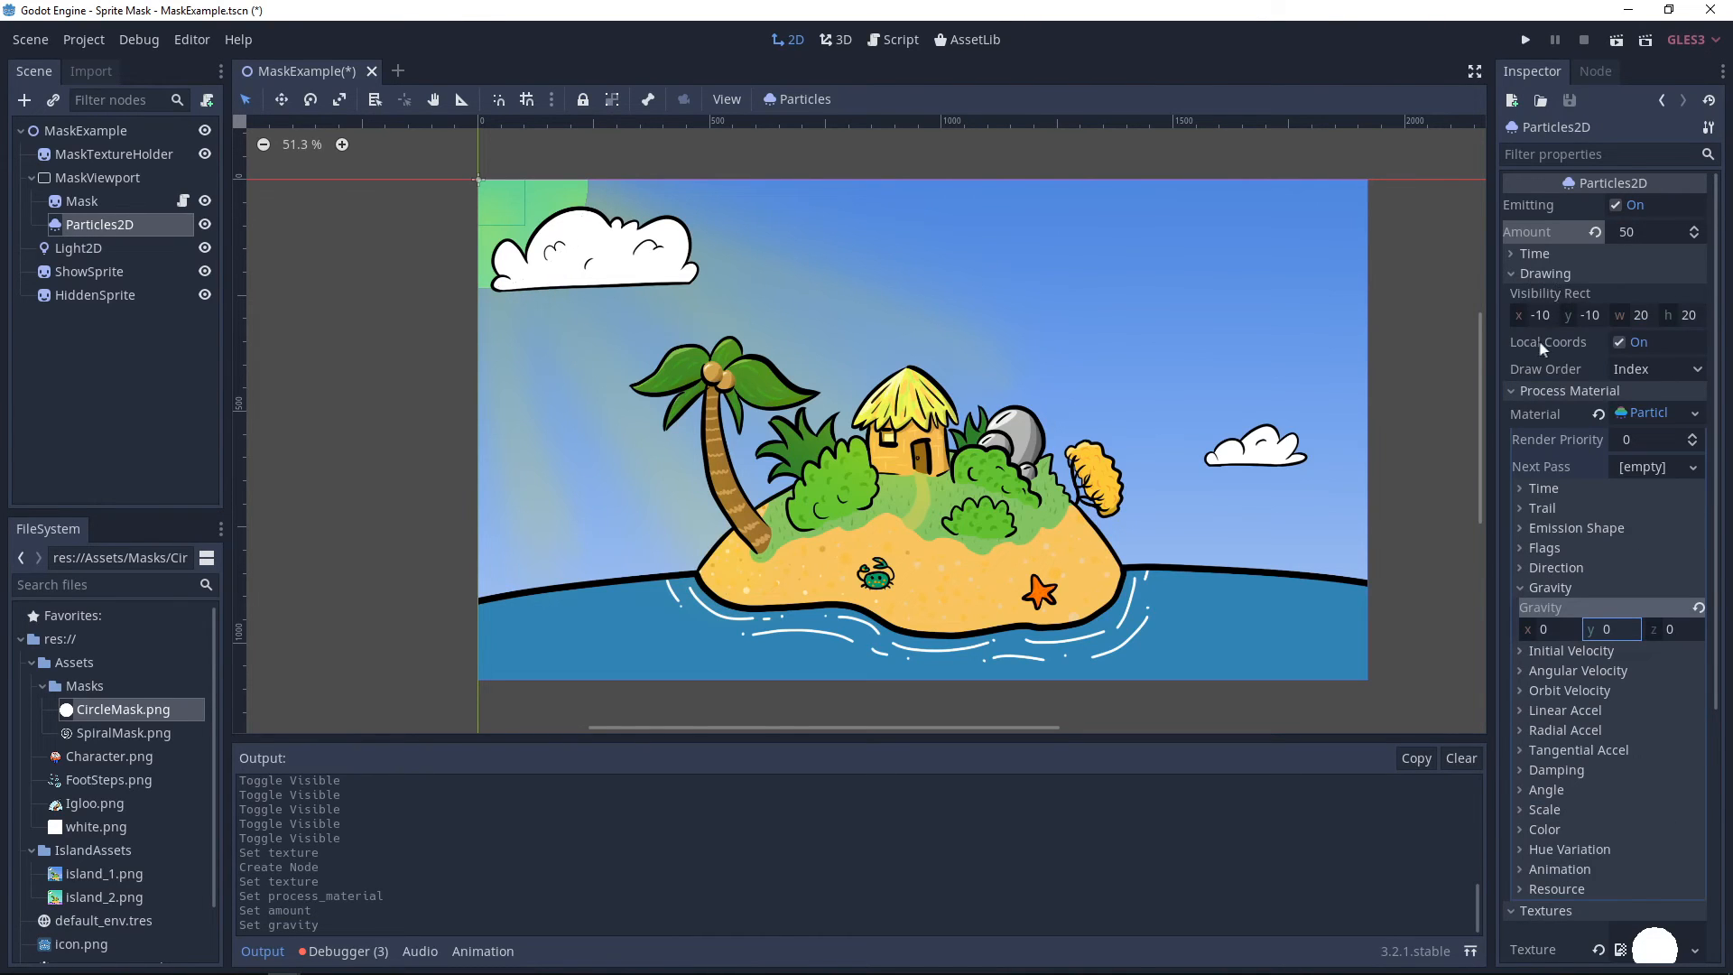
{"action": "left_click", "coordinate": [1618, 342]}
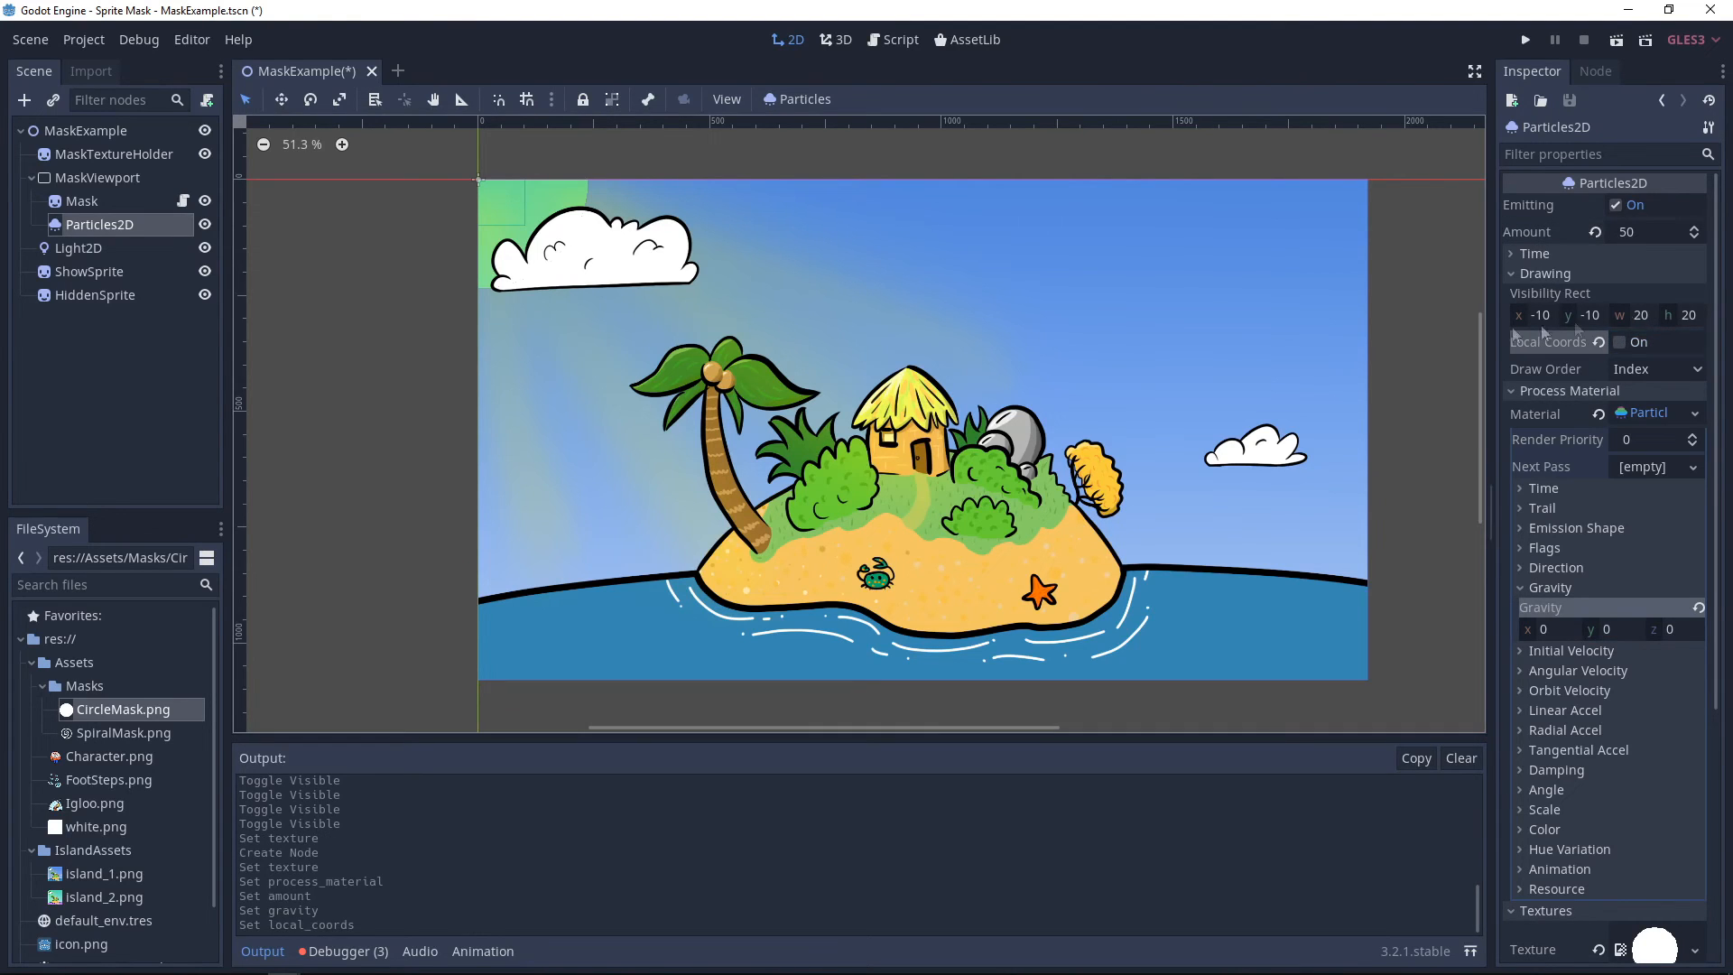
- Attach the MousePosition.gd script to the Particles2D node and run the project to test the particle mask
{"action": "key", "text": "F5"}
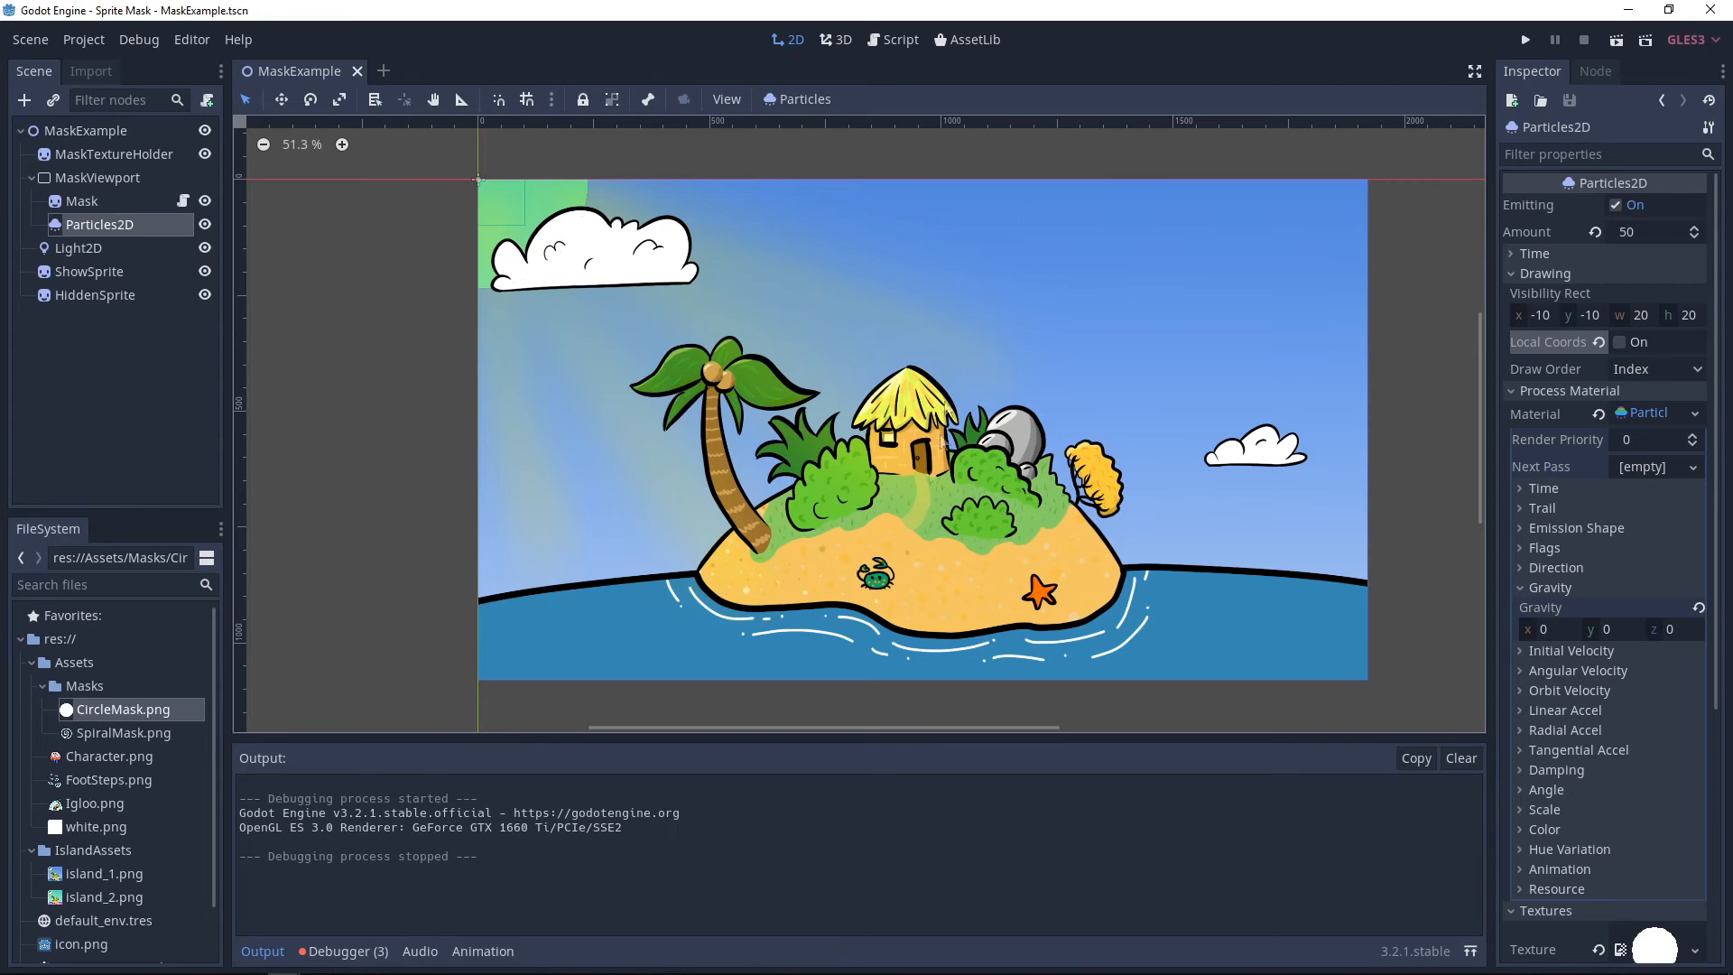
{"action": "scroll", "coordinate": [99, 731], "scroll_direction": "down", "scroll_amount": 2}
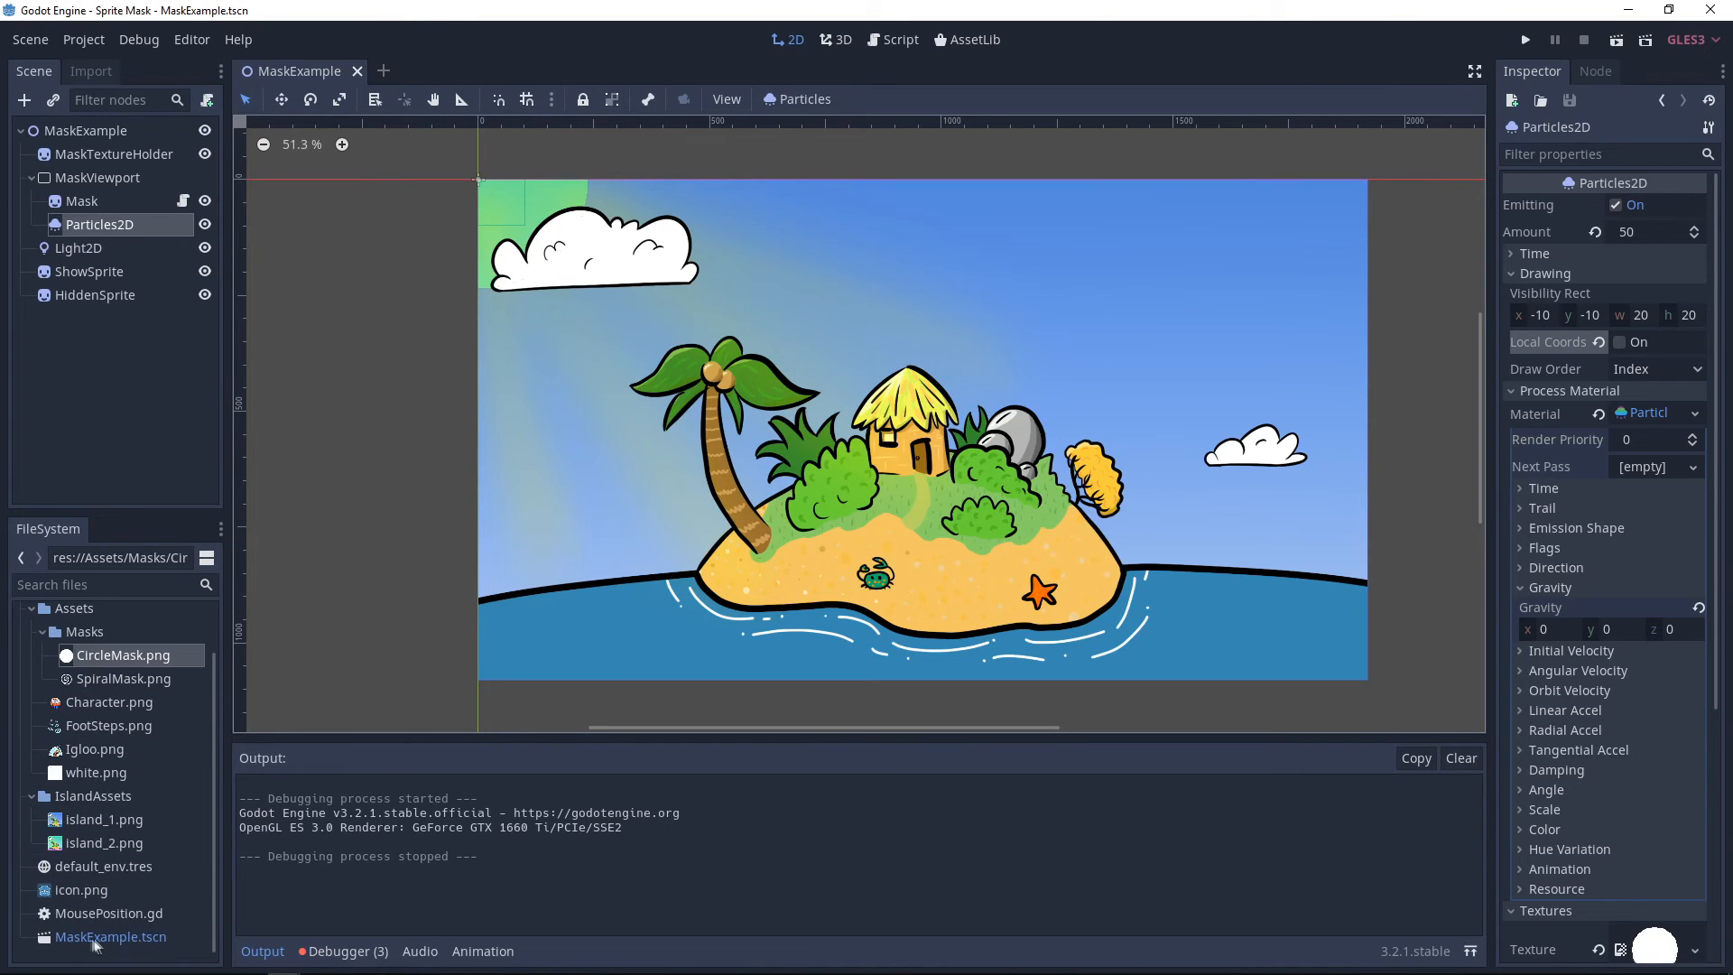
{"action": "left_click", "coordinate": [63, 914]}
{"action": "left_click_drag", "start_coordinate": [65, 918], "coordinate": [96, 224]}
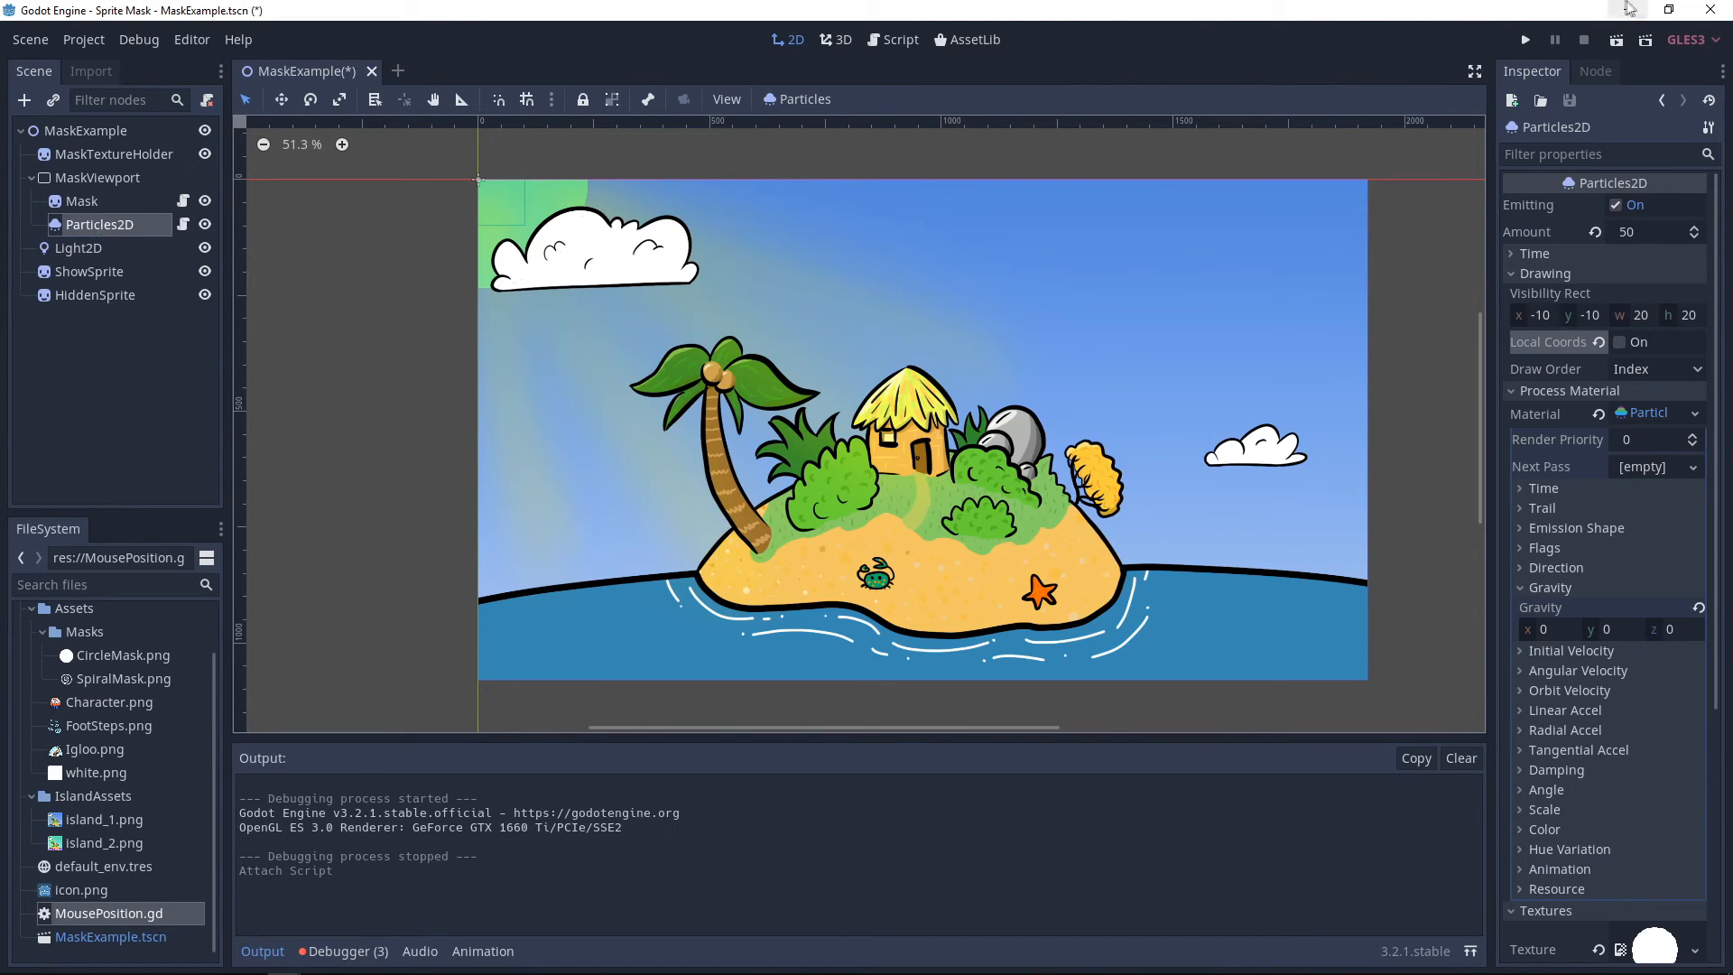
{"action": "left_click", "coordinate": [1526, 41]}
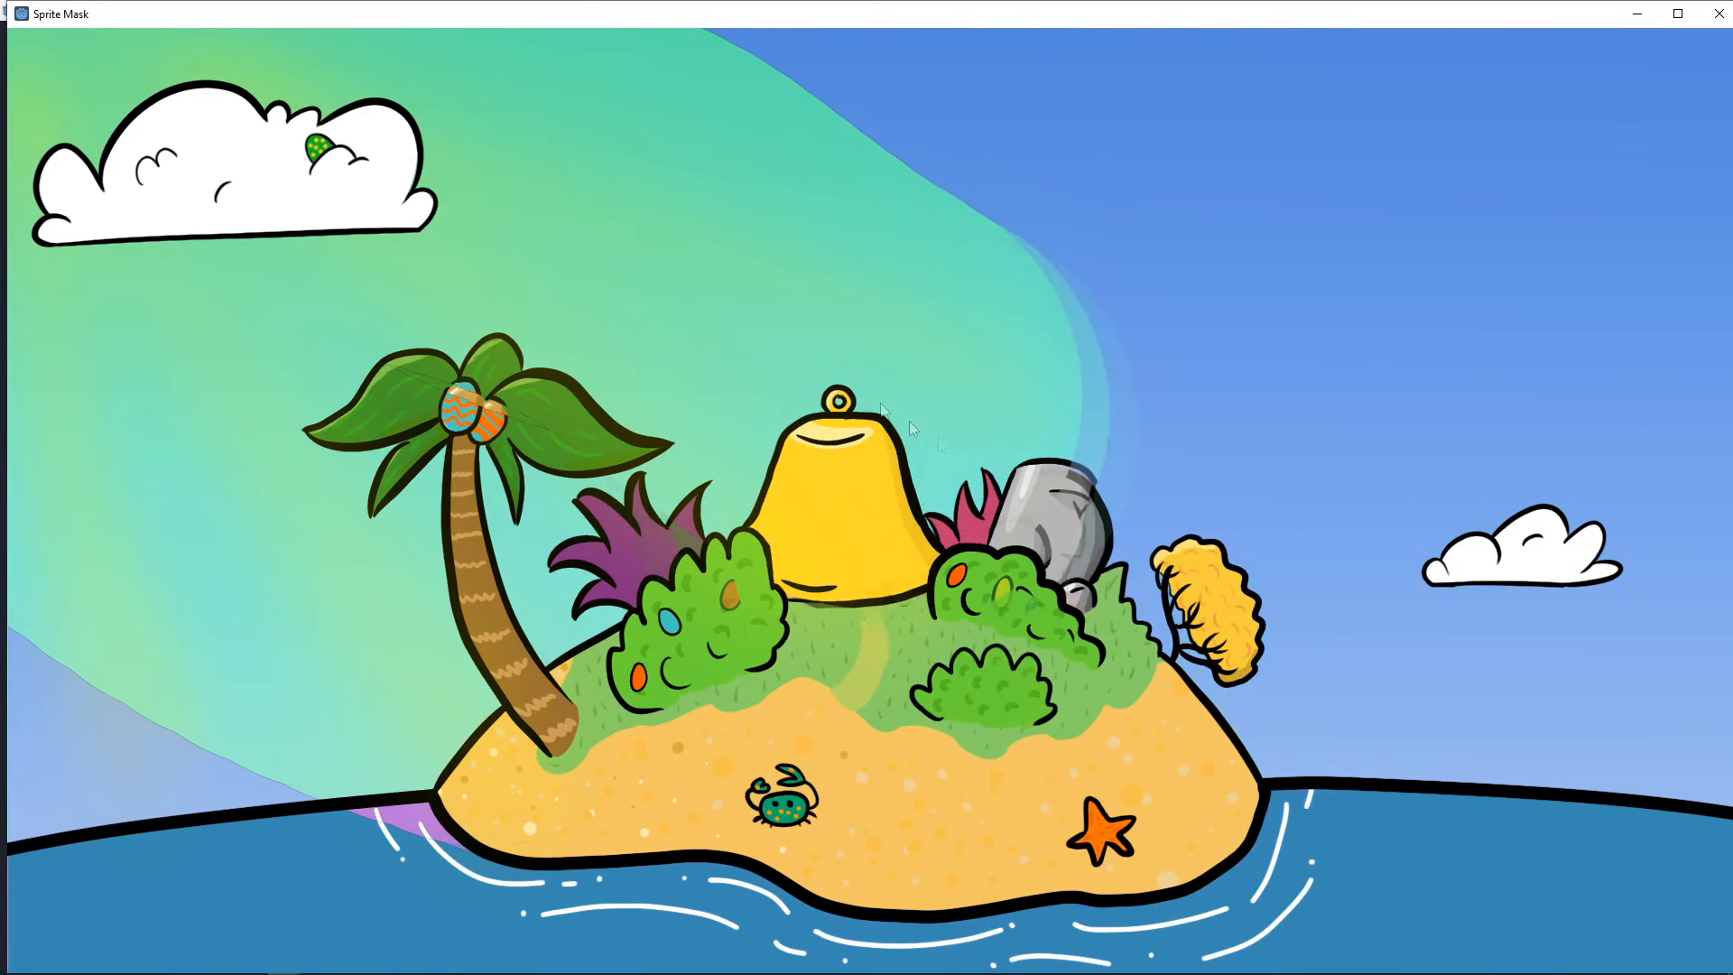
{"action": "left_click", "coordinate": [1719, 13]}
- Set the Particles2D node's lifetime to 0.66
{"action": "left_click", "coordinate": [77, 226]}
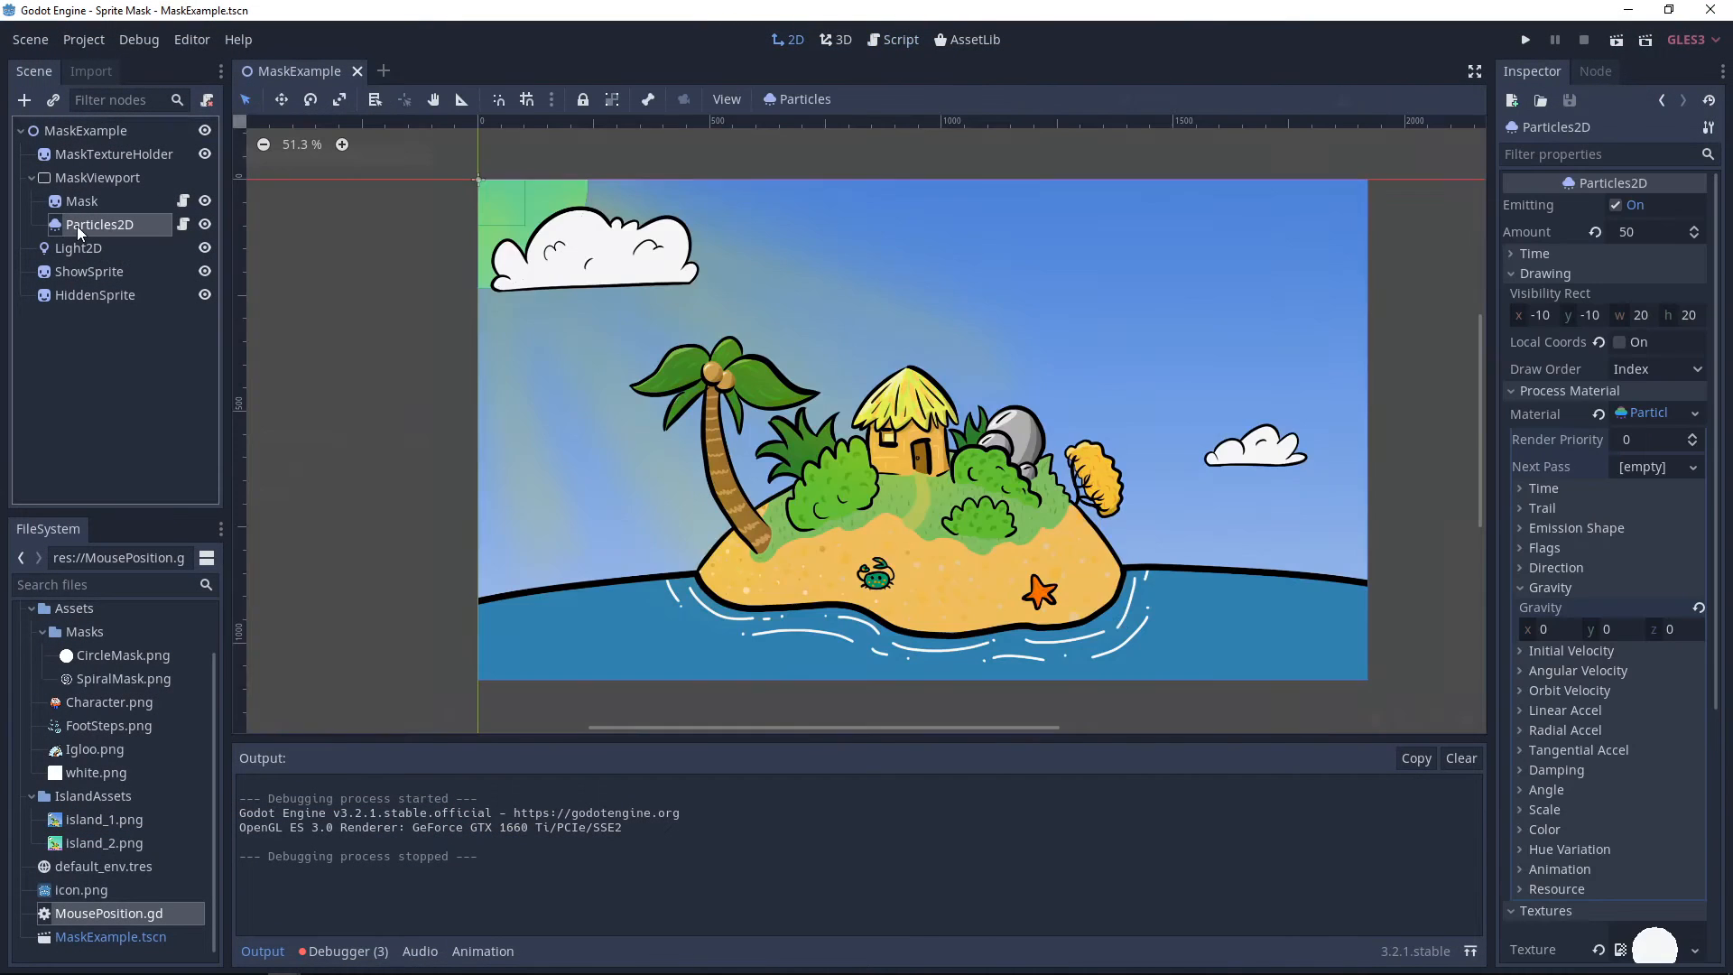
{"action": "left_click", "coordinate": [1532, 255]}
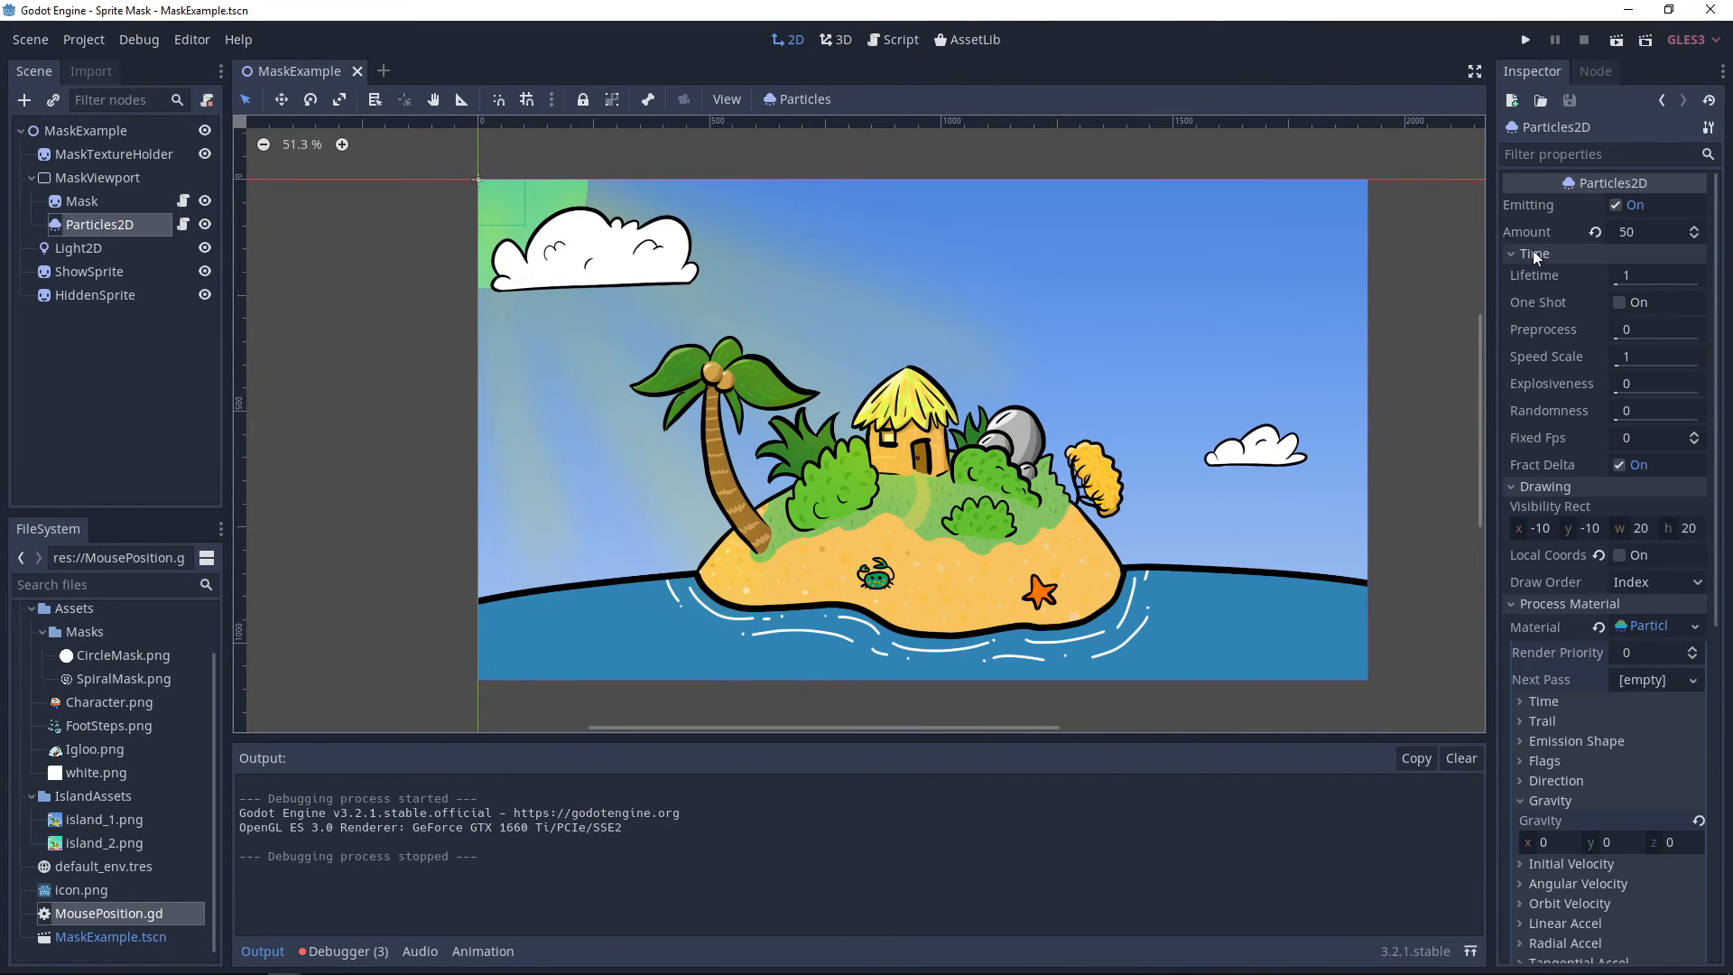
{"action": "left_click", "coordinate": [1636, 273]}
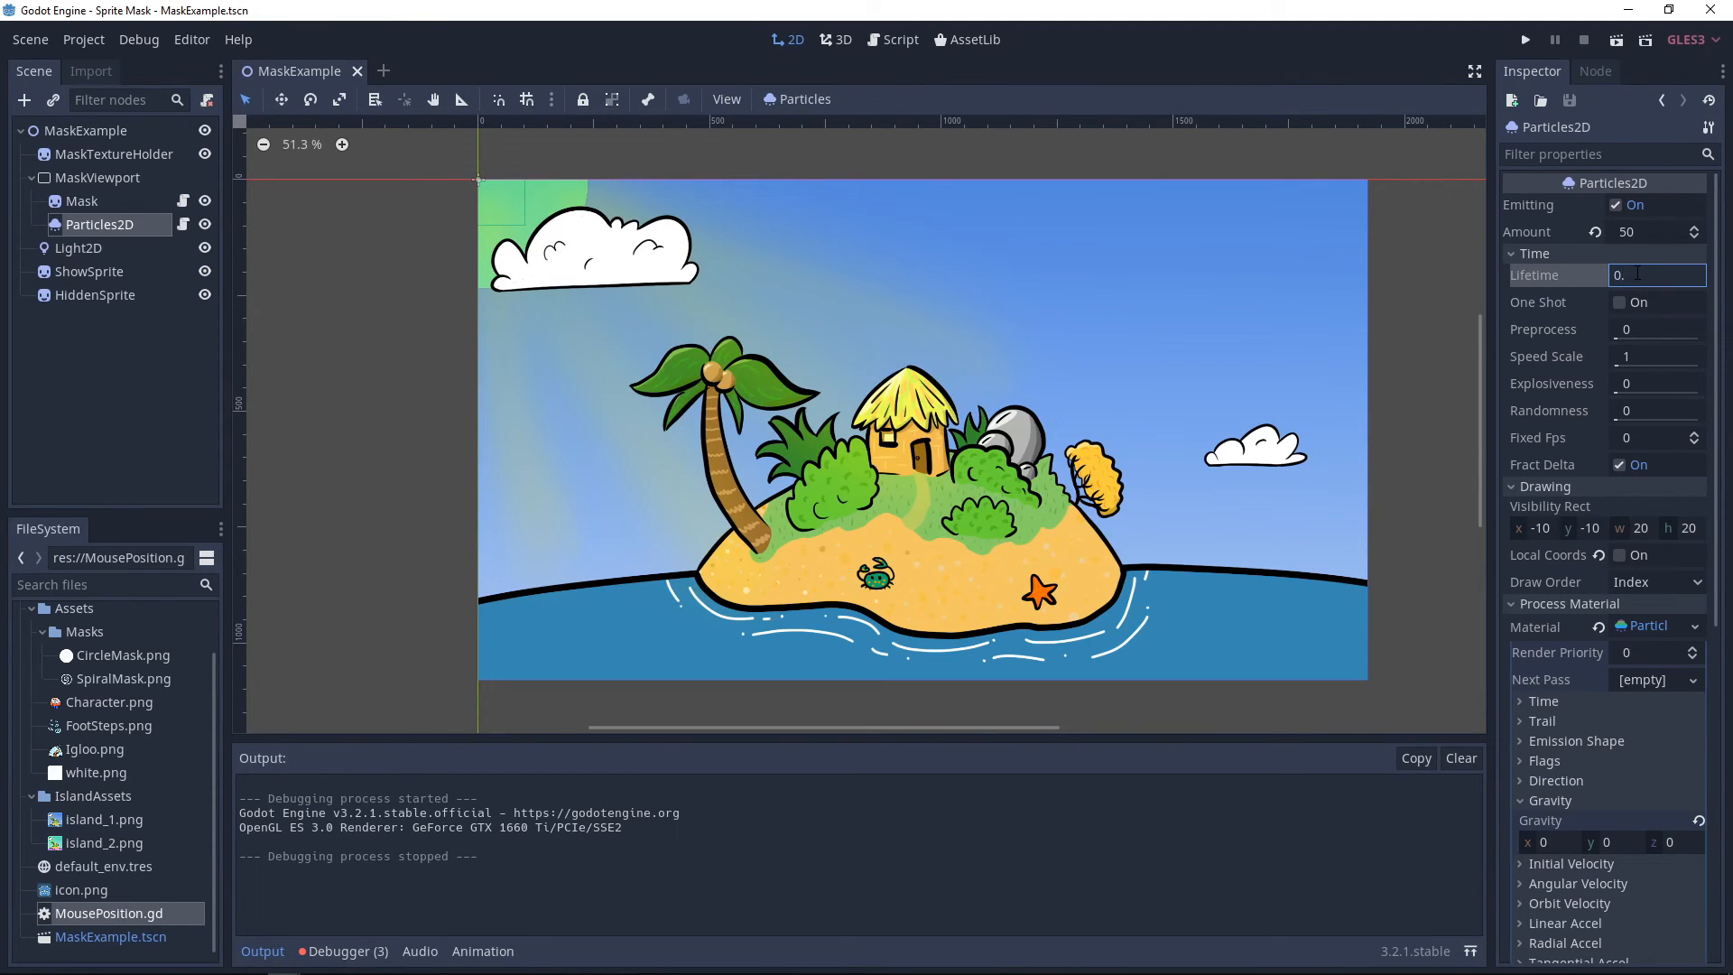
{"action": "key", "text": "Return"}
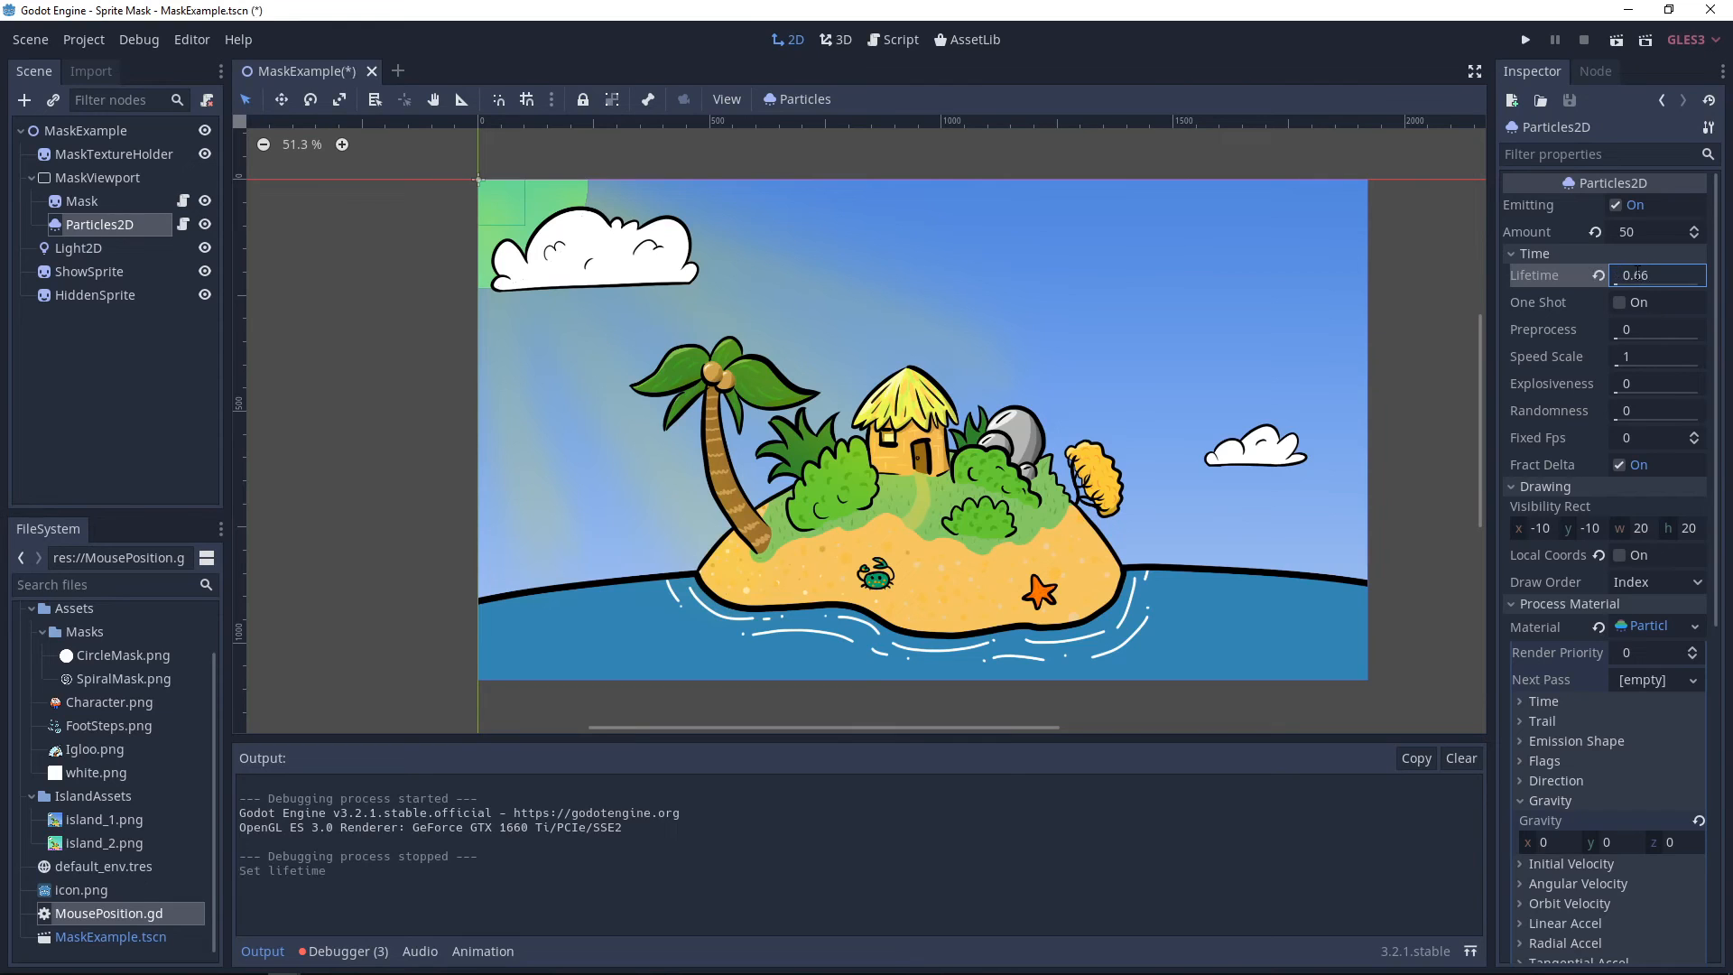
- Set the trail divisor of the Particles2D process material to 4
{"action": "scroll", "coordinate": [1591, 603], "scroll_direction": "down", "scroll_amount": 3}
{"action": "left_click", "coordinate": [1541, 425]}
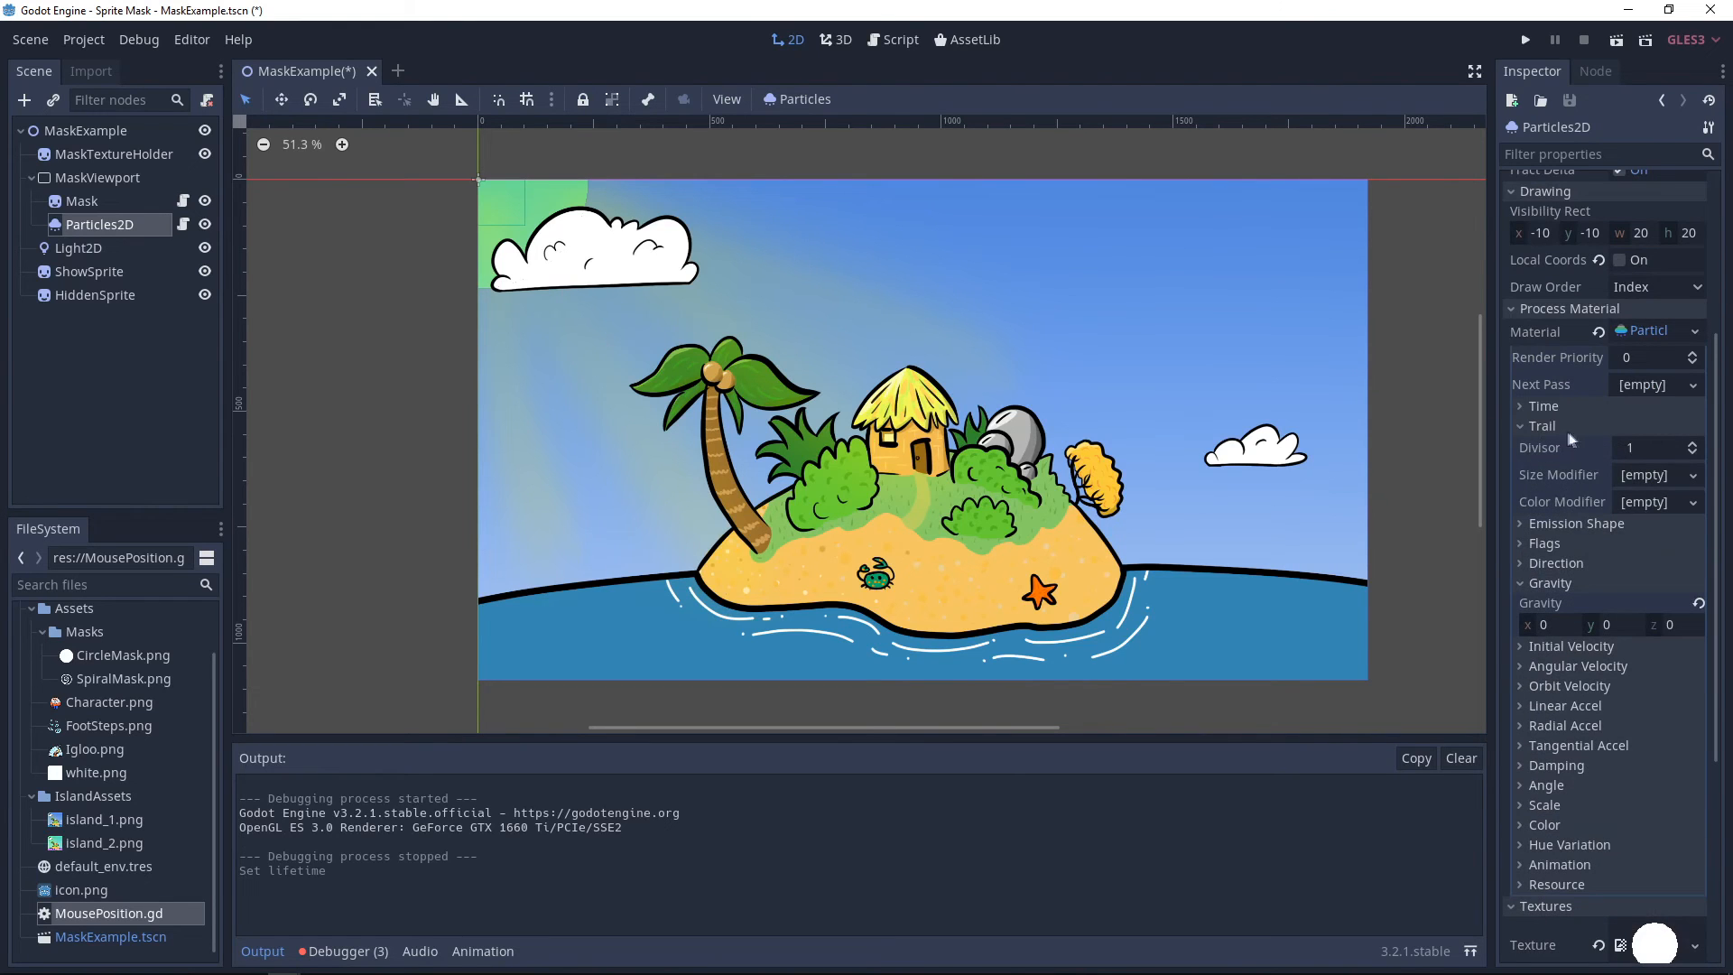
{"action": "left_click", "coordinate": [1693, 445]}
{"action": "left_click", "coordinate": [1693, 445]}
{"action": "left_click", "coordinate": [1693, 445]}
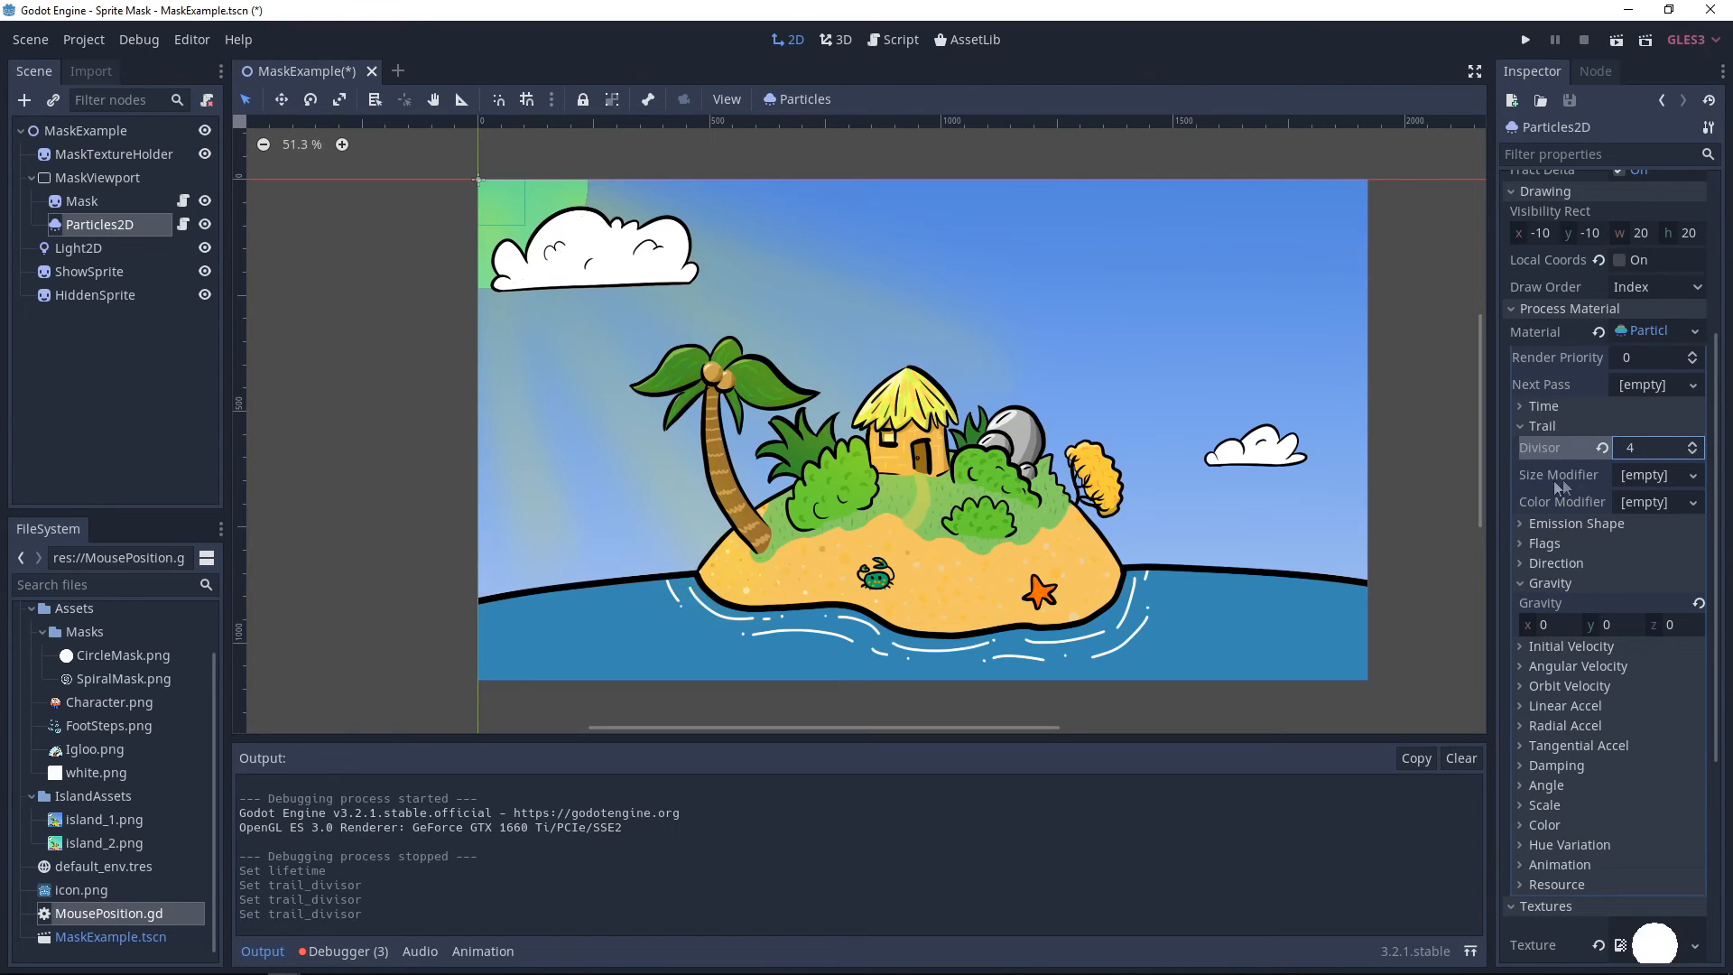
- Set the particle scale in the Particles2D process material to 0.8
{"action": "scroll", "coordinate": [1553, 505], "scroll_direction": "down", "scroll_amount": 3}
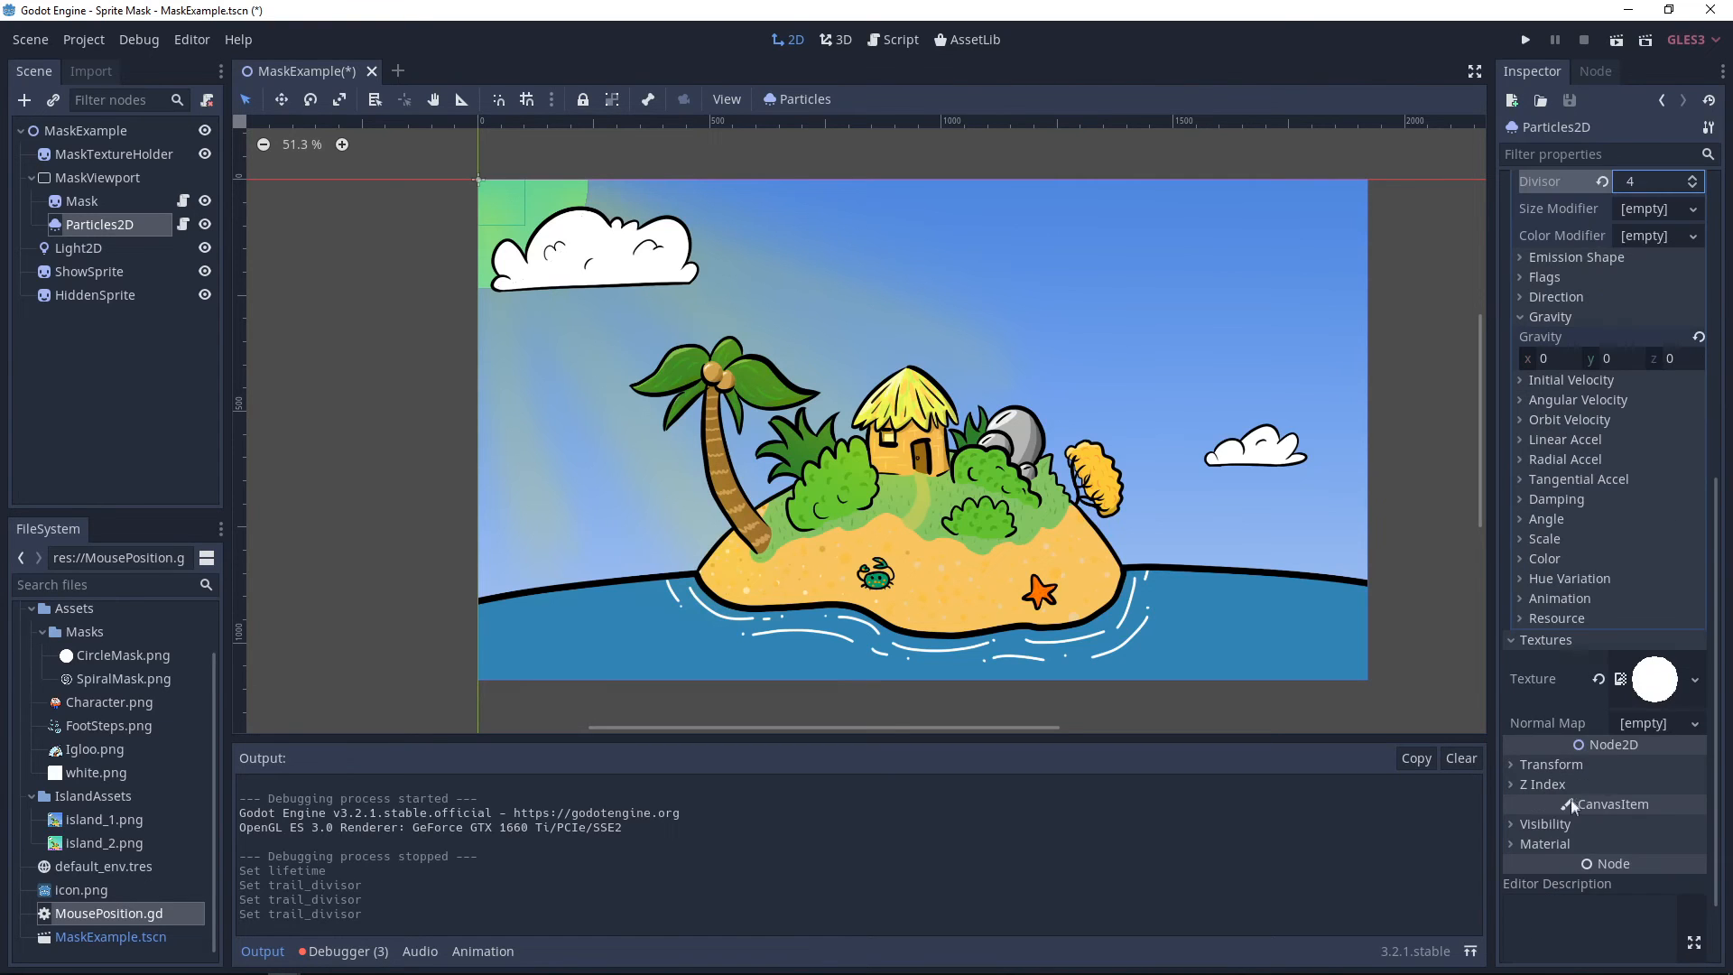
{"action": "left_click", "coordinate": [1535, 539]}
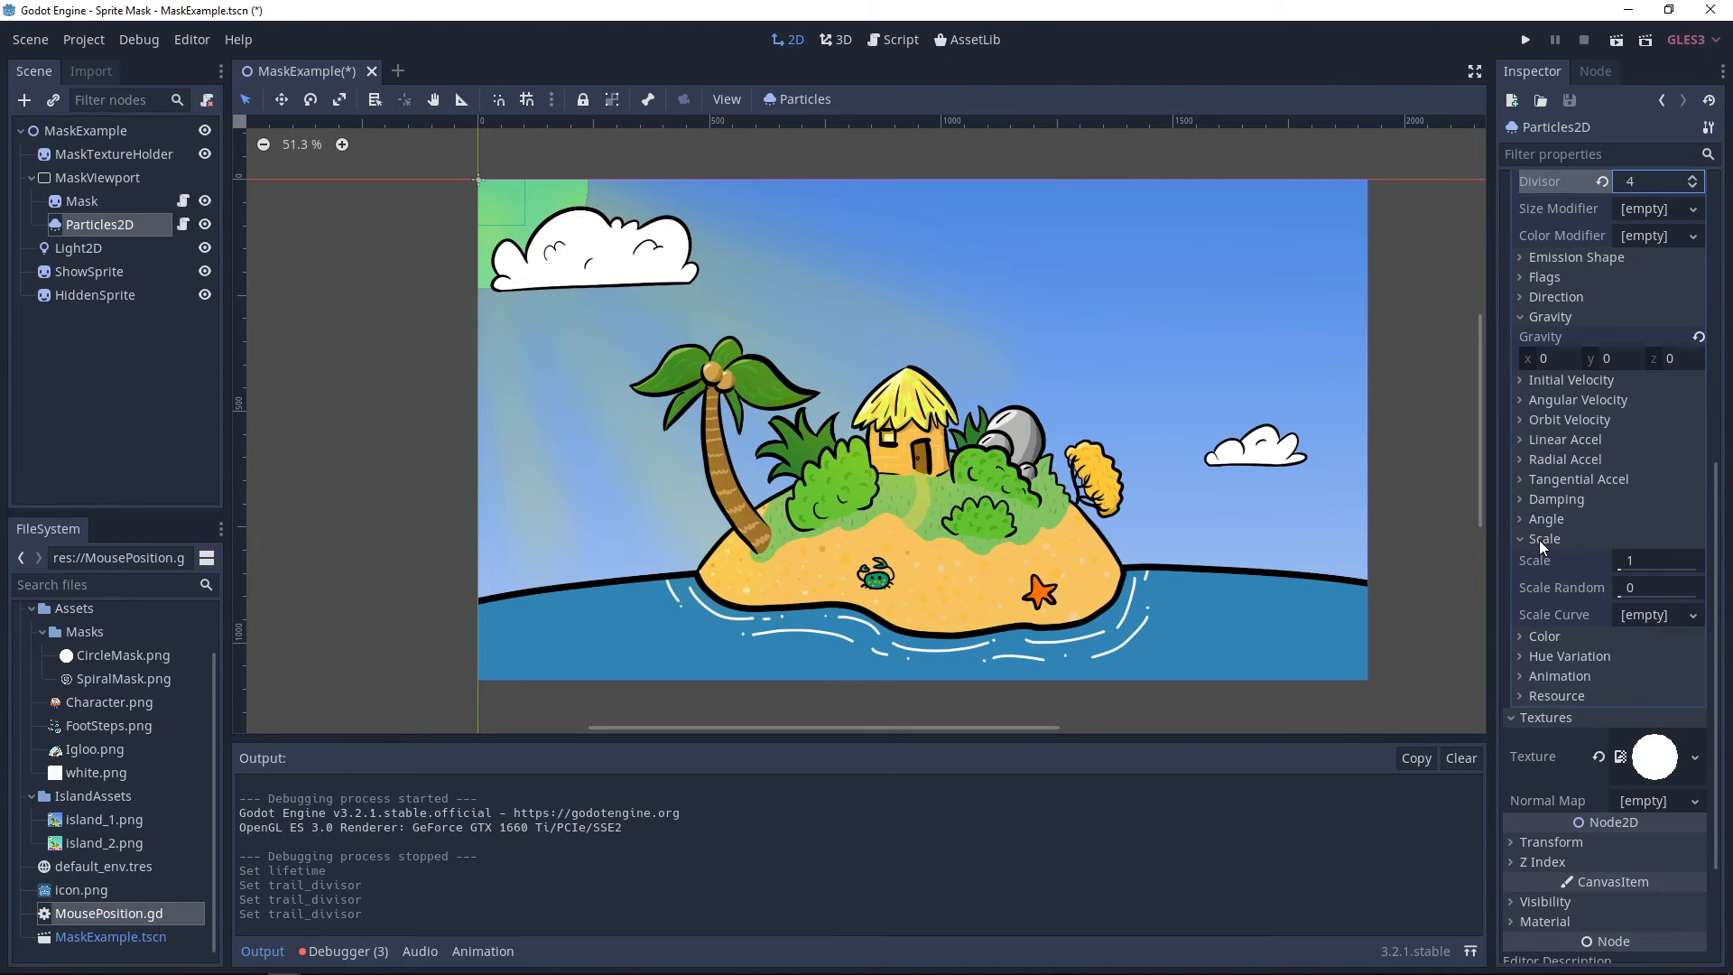
{"action": "left_click", "coordinate": [1652, 560]}
{"action": "type", "text": "0.8"}
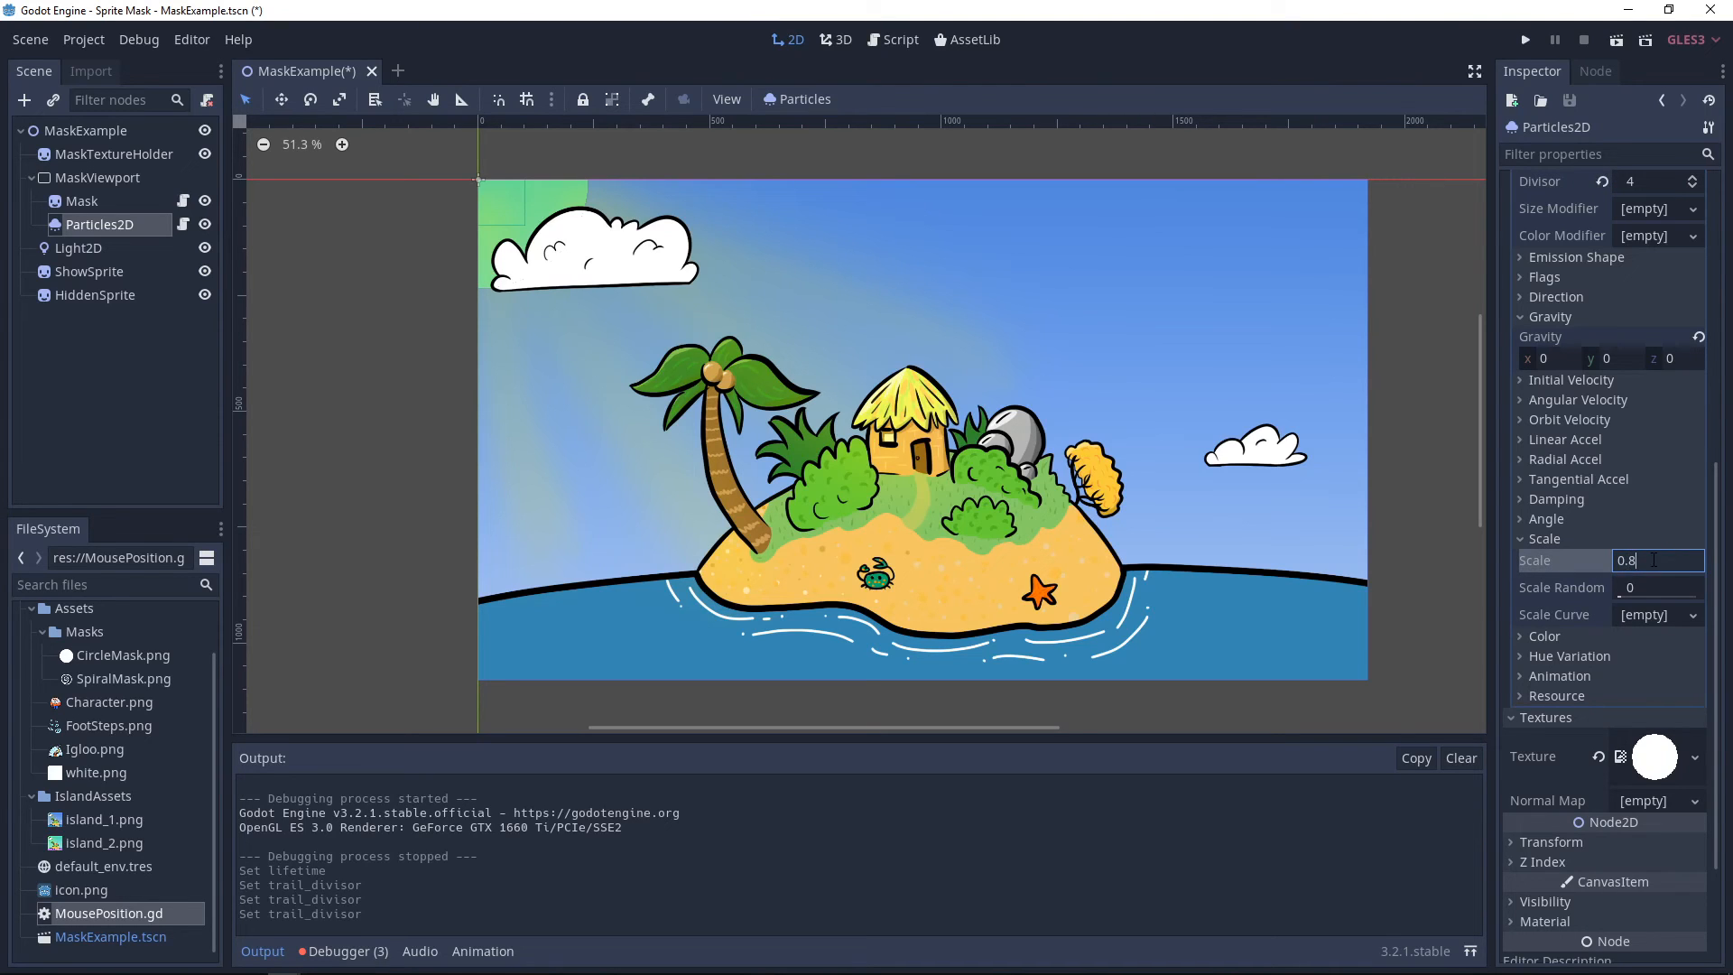
{"action": "key", "text": "Return"}
- Add a new CurveTexture as the particle scale curve and shape it to fall smoothly from 1 at the start to 0 at the end
{"action": "left_click", "coordinate": [1652, 614]}
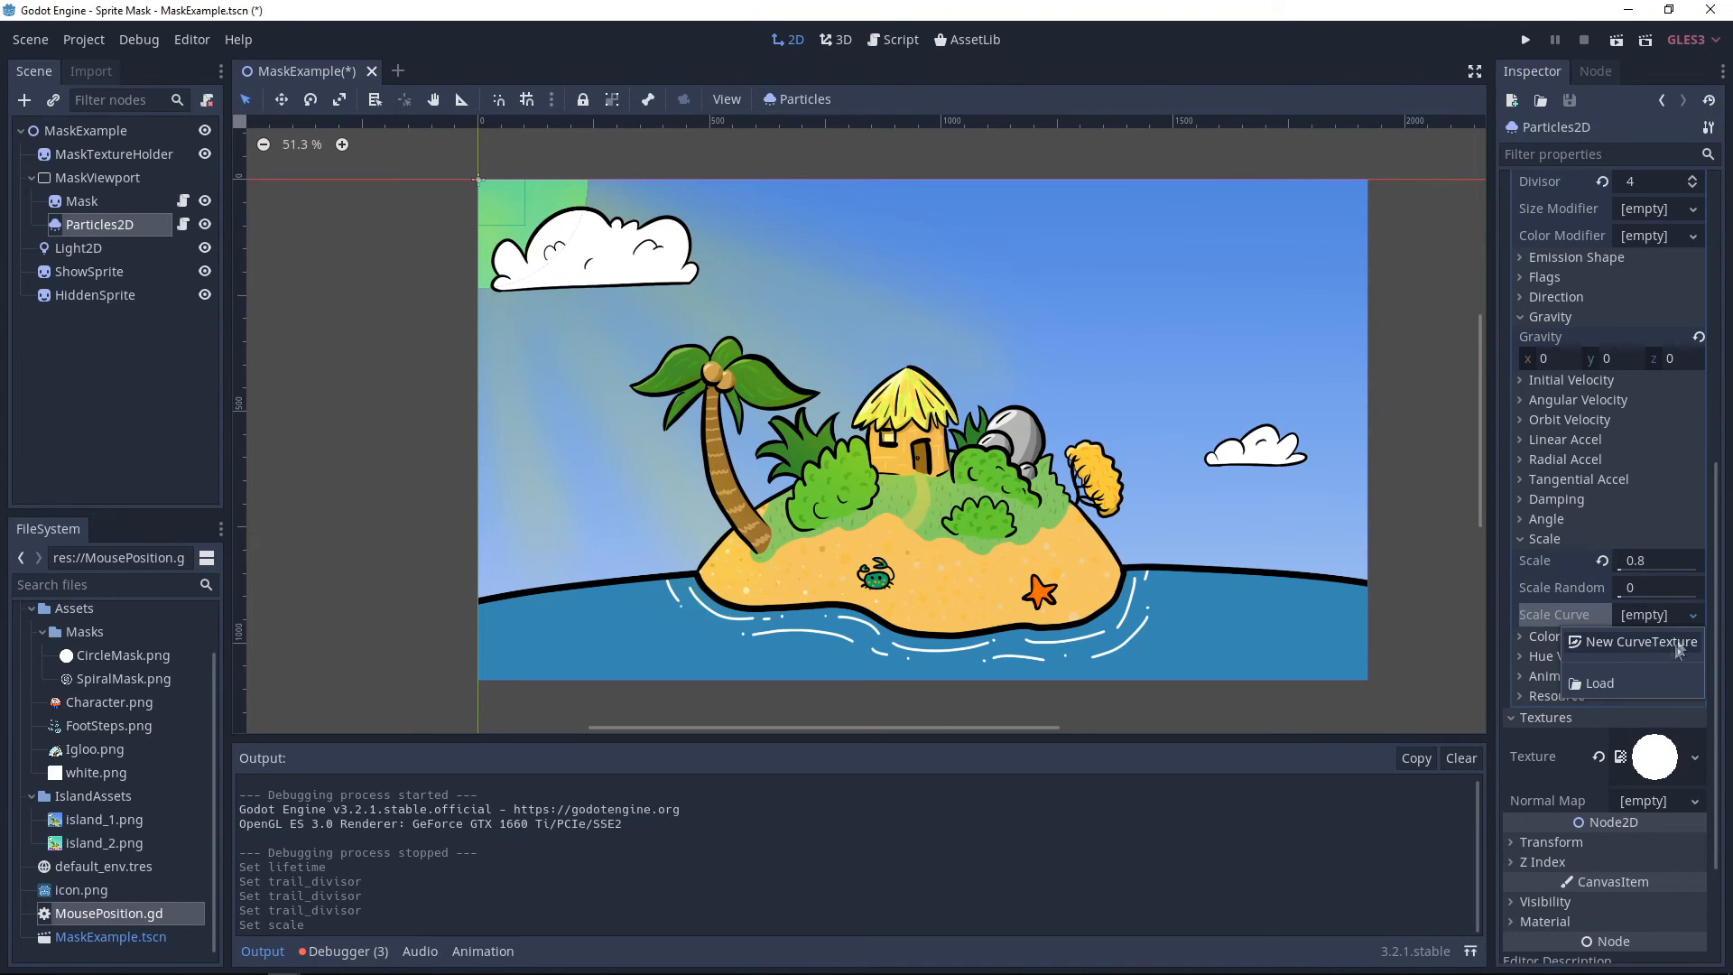
{"action": "left_click", "coordinate": [1633, 636]}
{"action": "left_click", "coordinate": [1641, 625]}
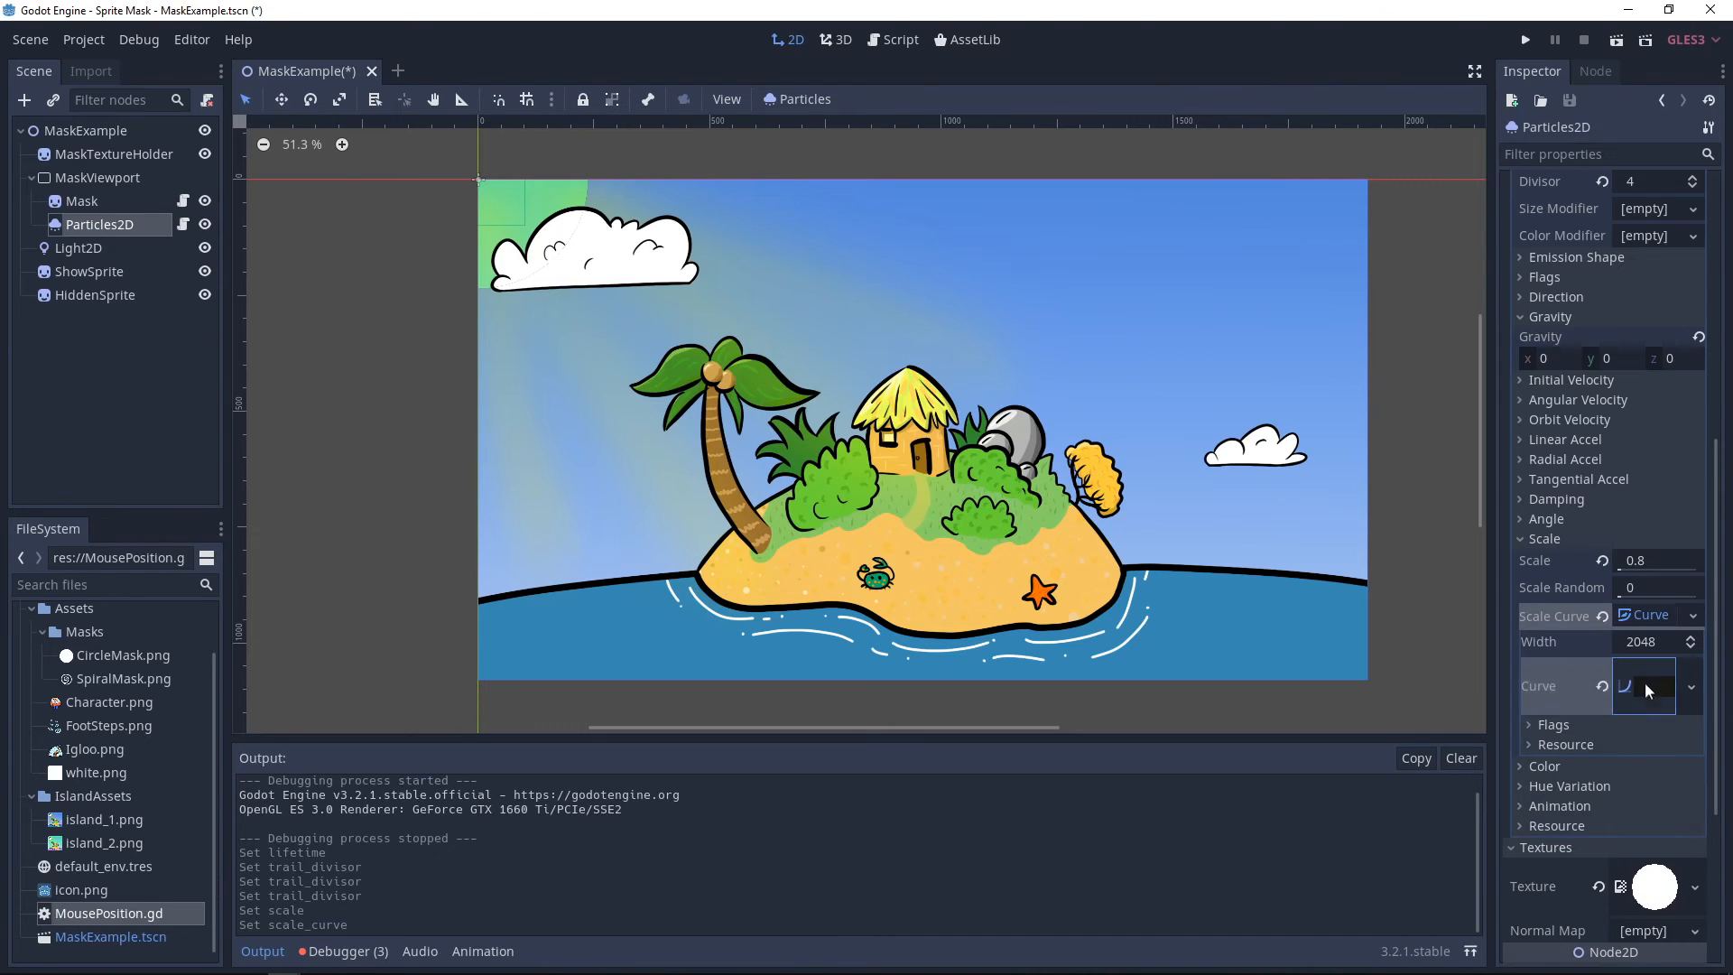
{"action": "left_click_drag", "start_coordinate": [1684, 737], "coordinate": [1684, 836]}
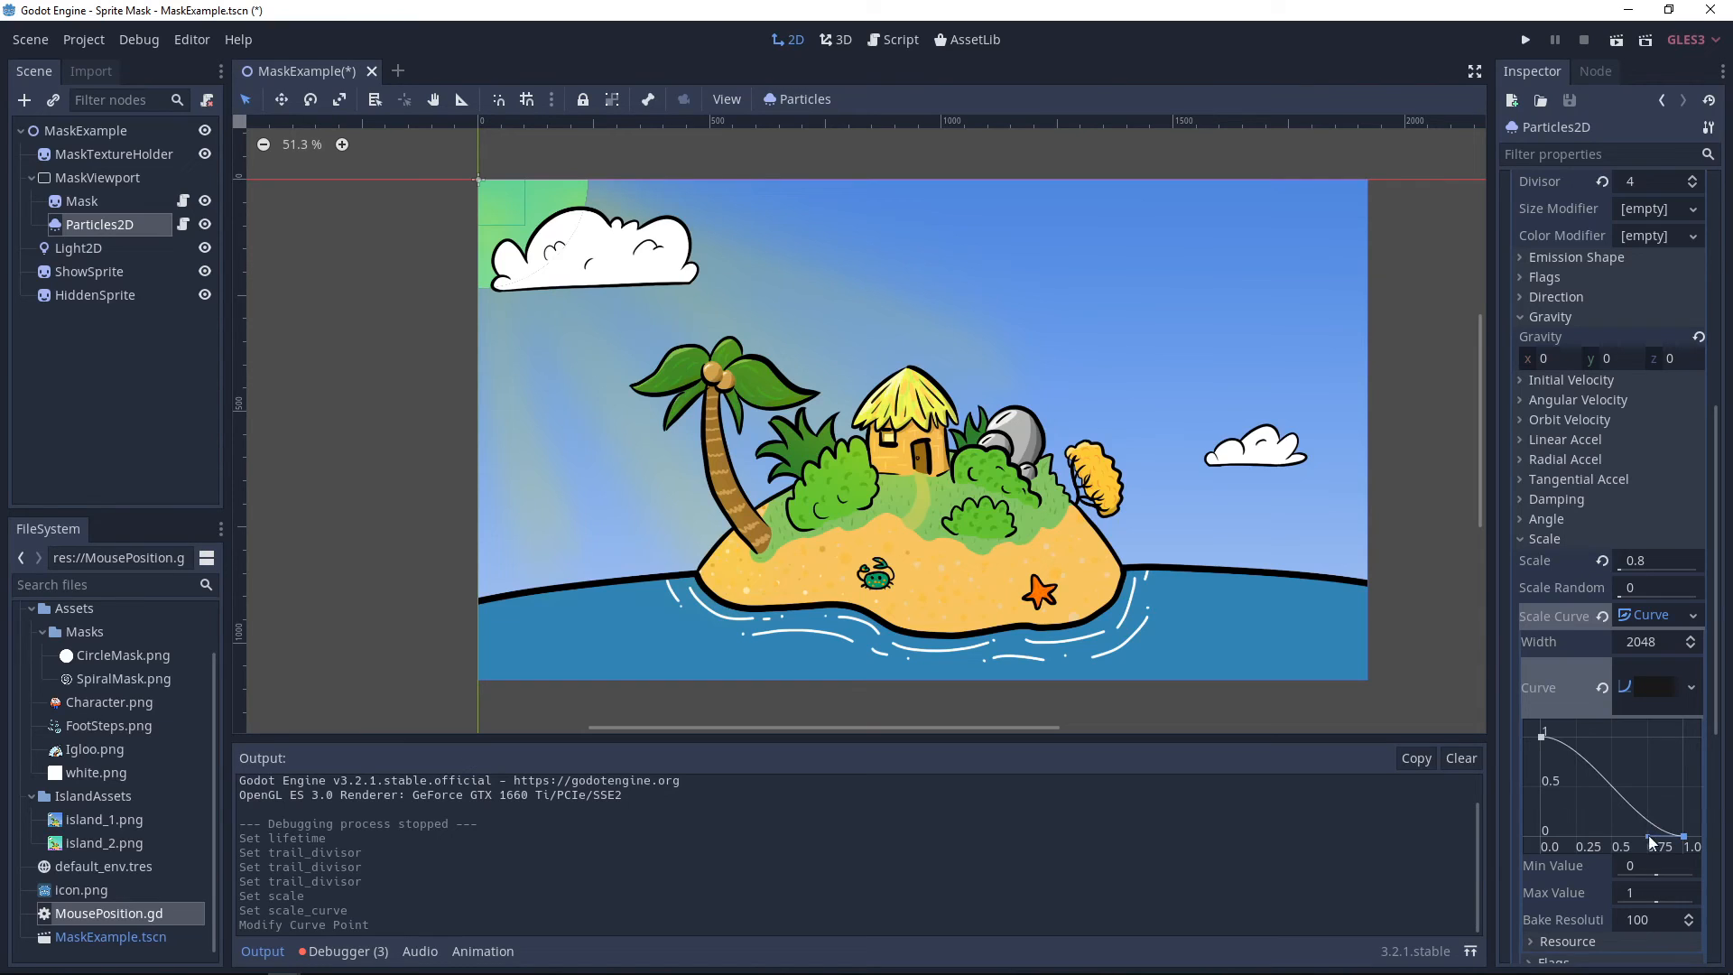
{"action": "left_click_drag", "start_coordinate": [1646, 836], "coordinate": [1648, 793]}
{"action": "left_click", "coordinate": [1551, 737]}
{"action": "left_click", "coordinate": [1584, 740]}
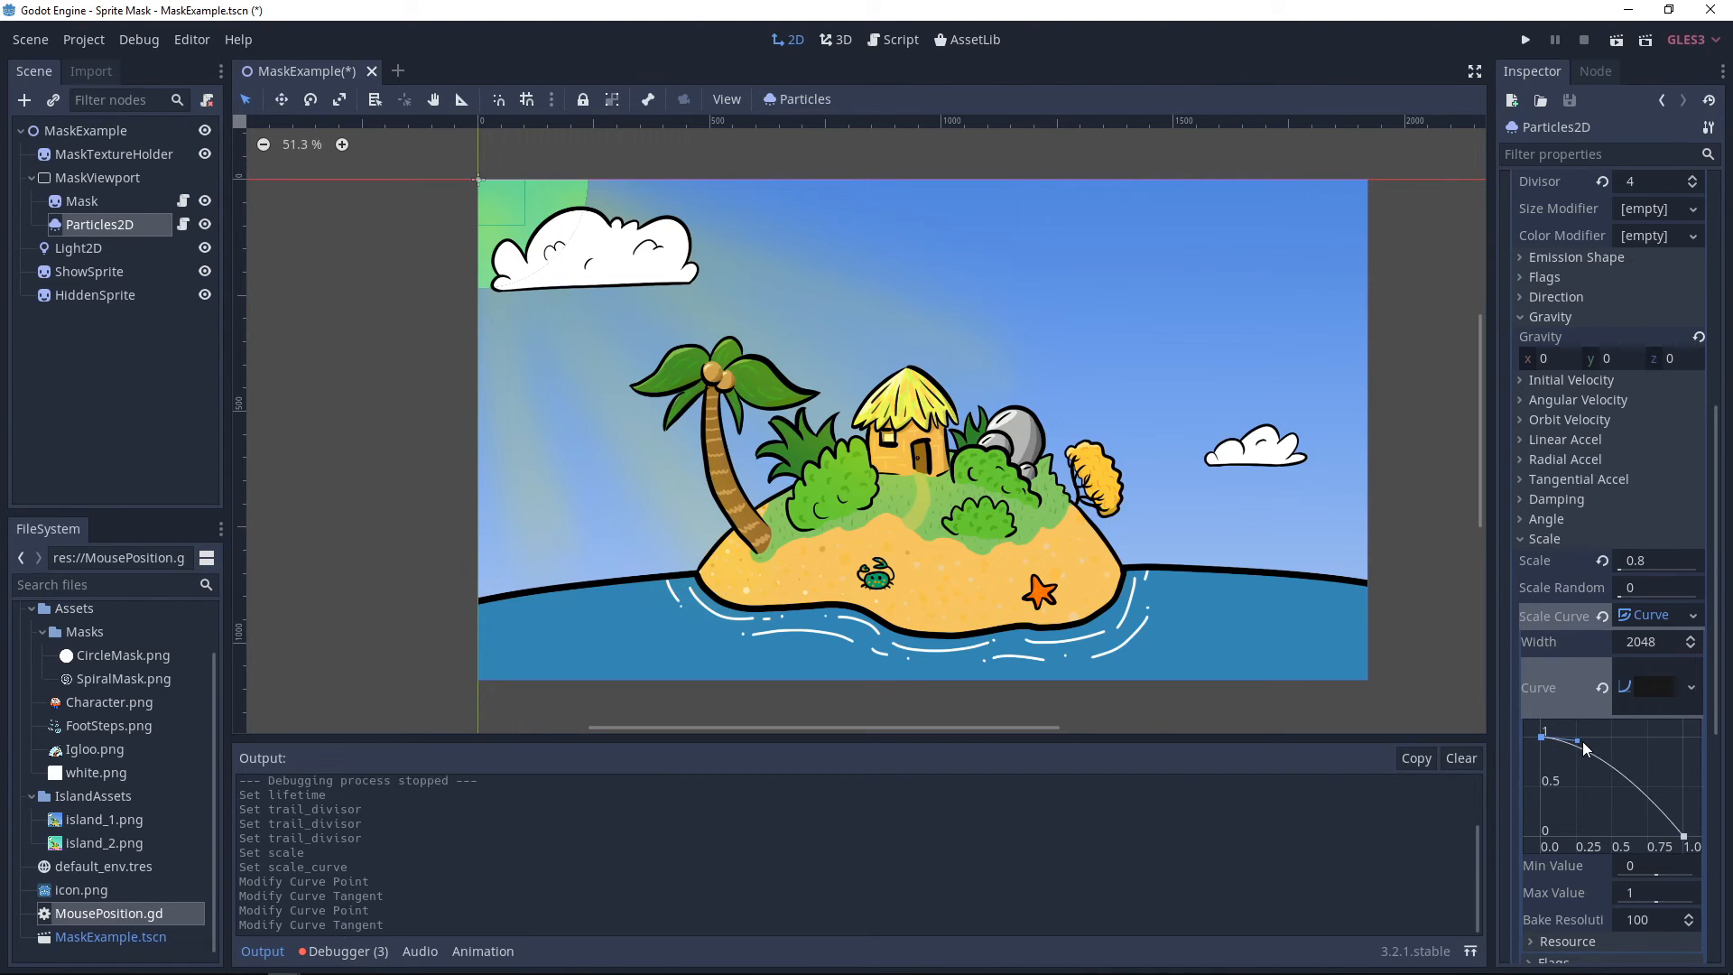
- Set the Mask sprite's X and Y scale to 0.8 and run the project to test the mask trail
{"action": "left_click", "coordinate": [73, 204]}
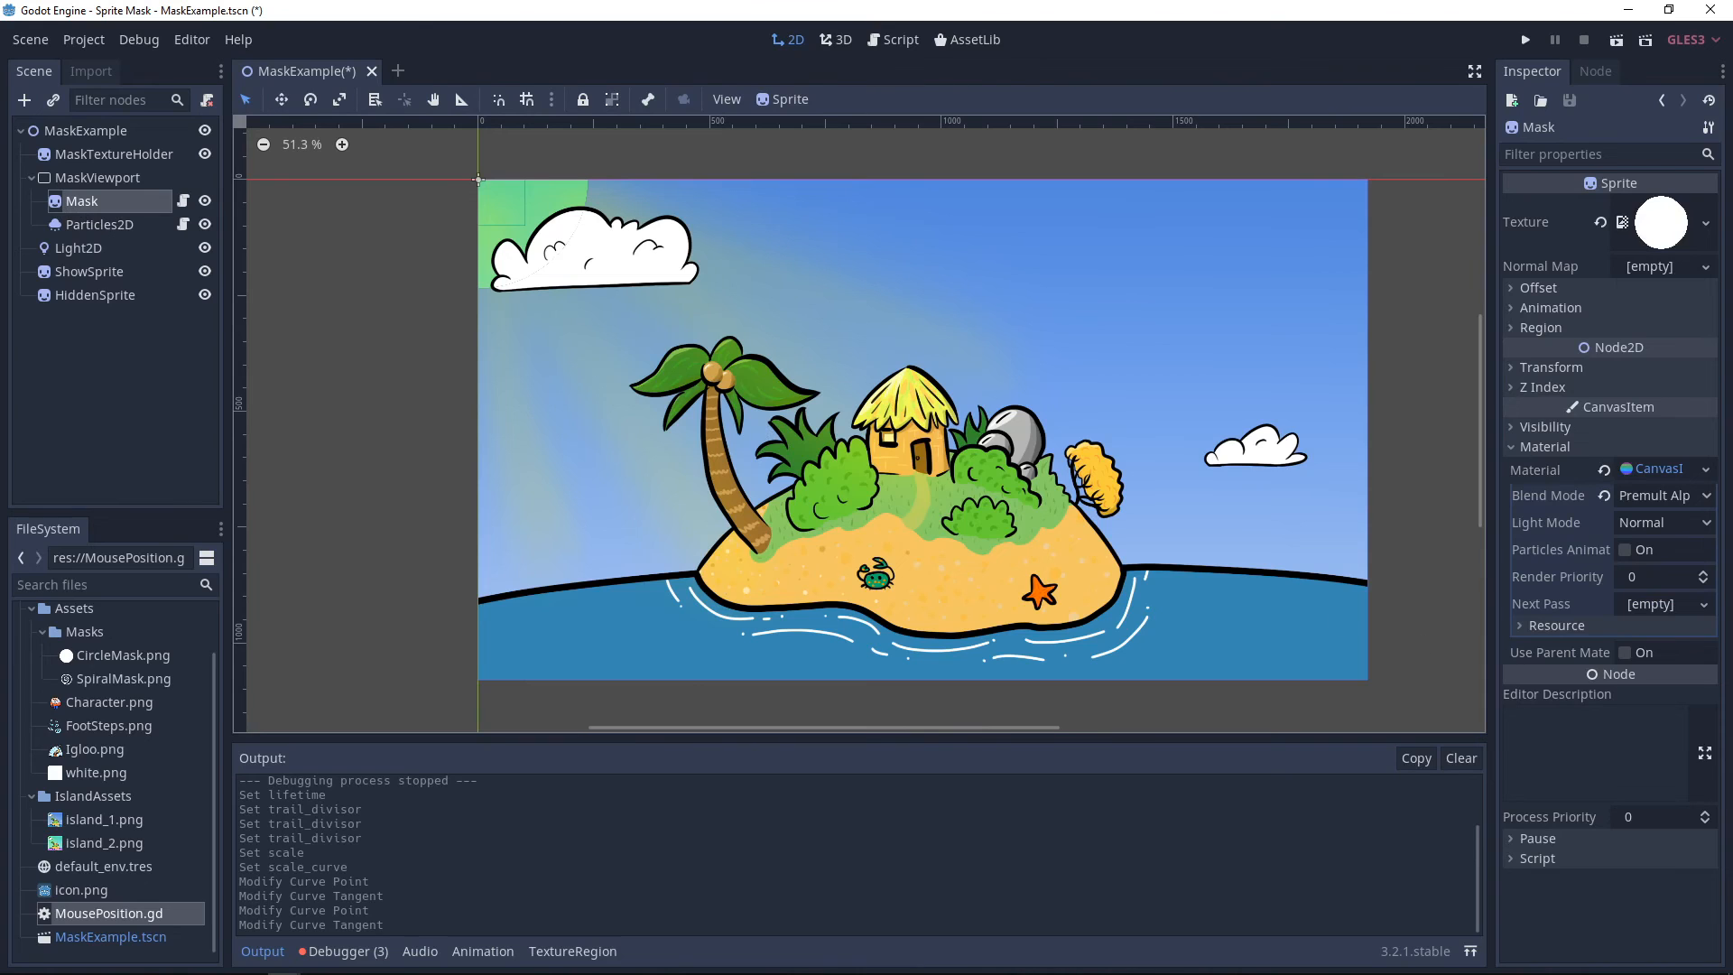
{"action": "left_click", "coordinate": [1549, 368]}
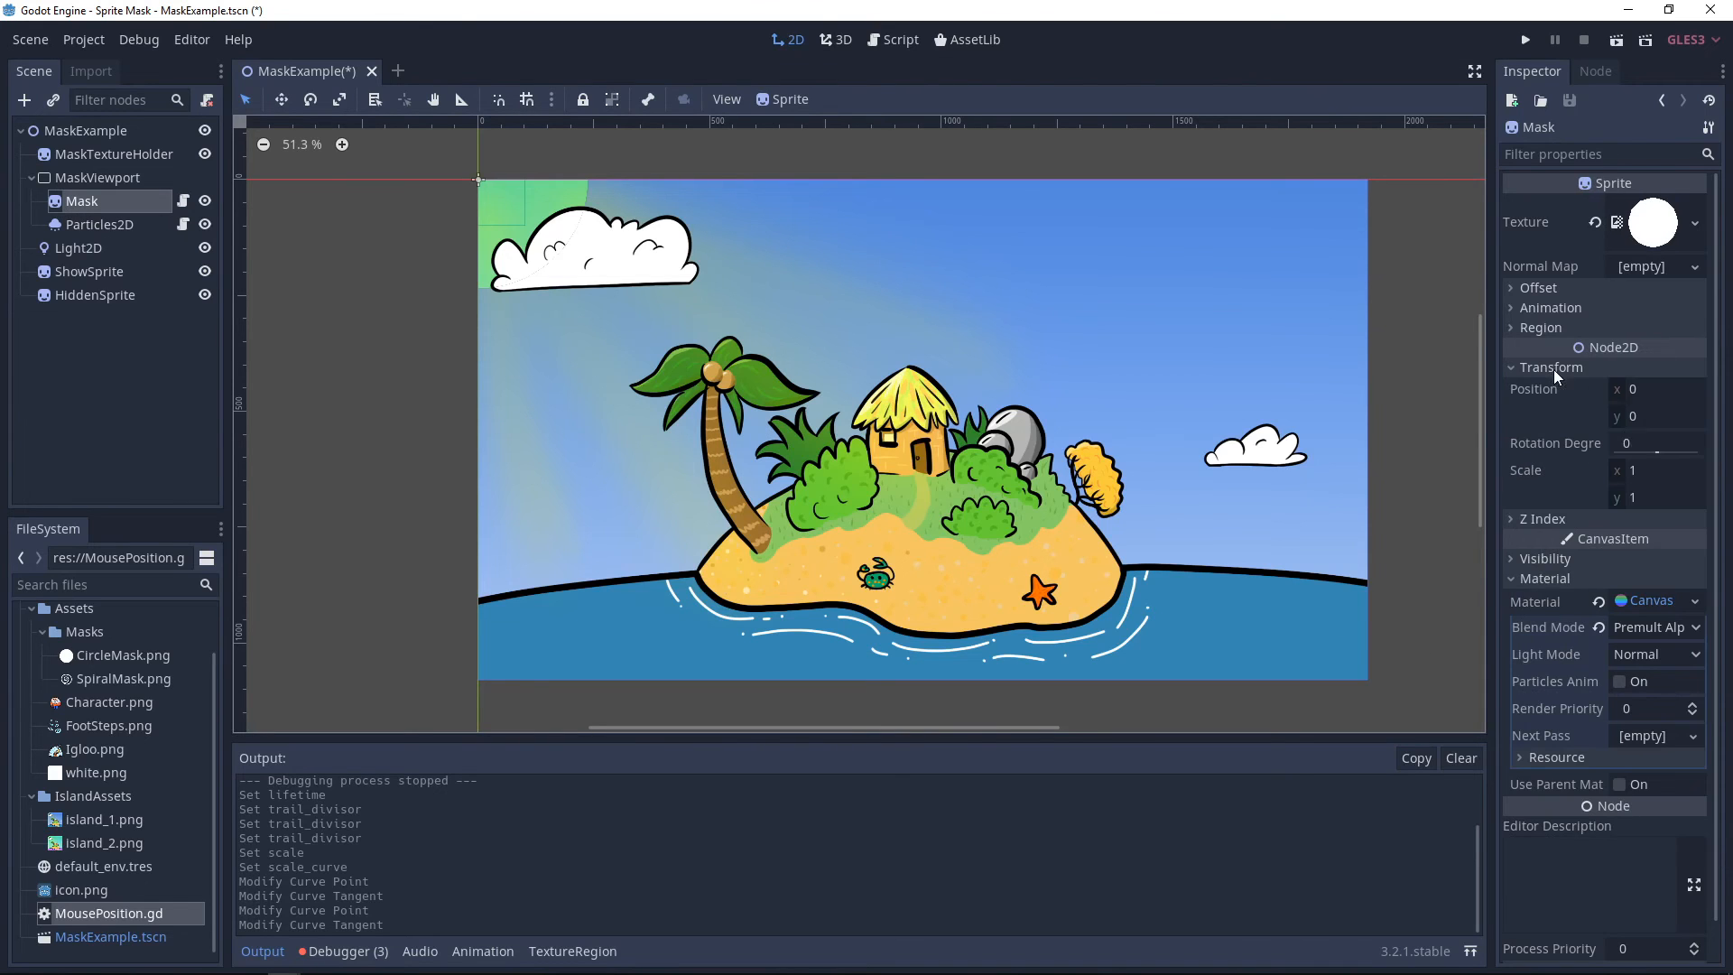
{"action": "left_click", "coordinate": [1651, 472]}
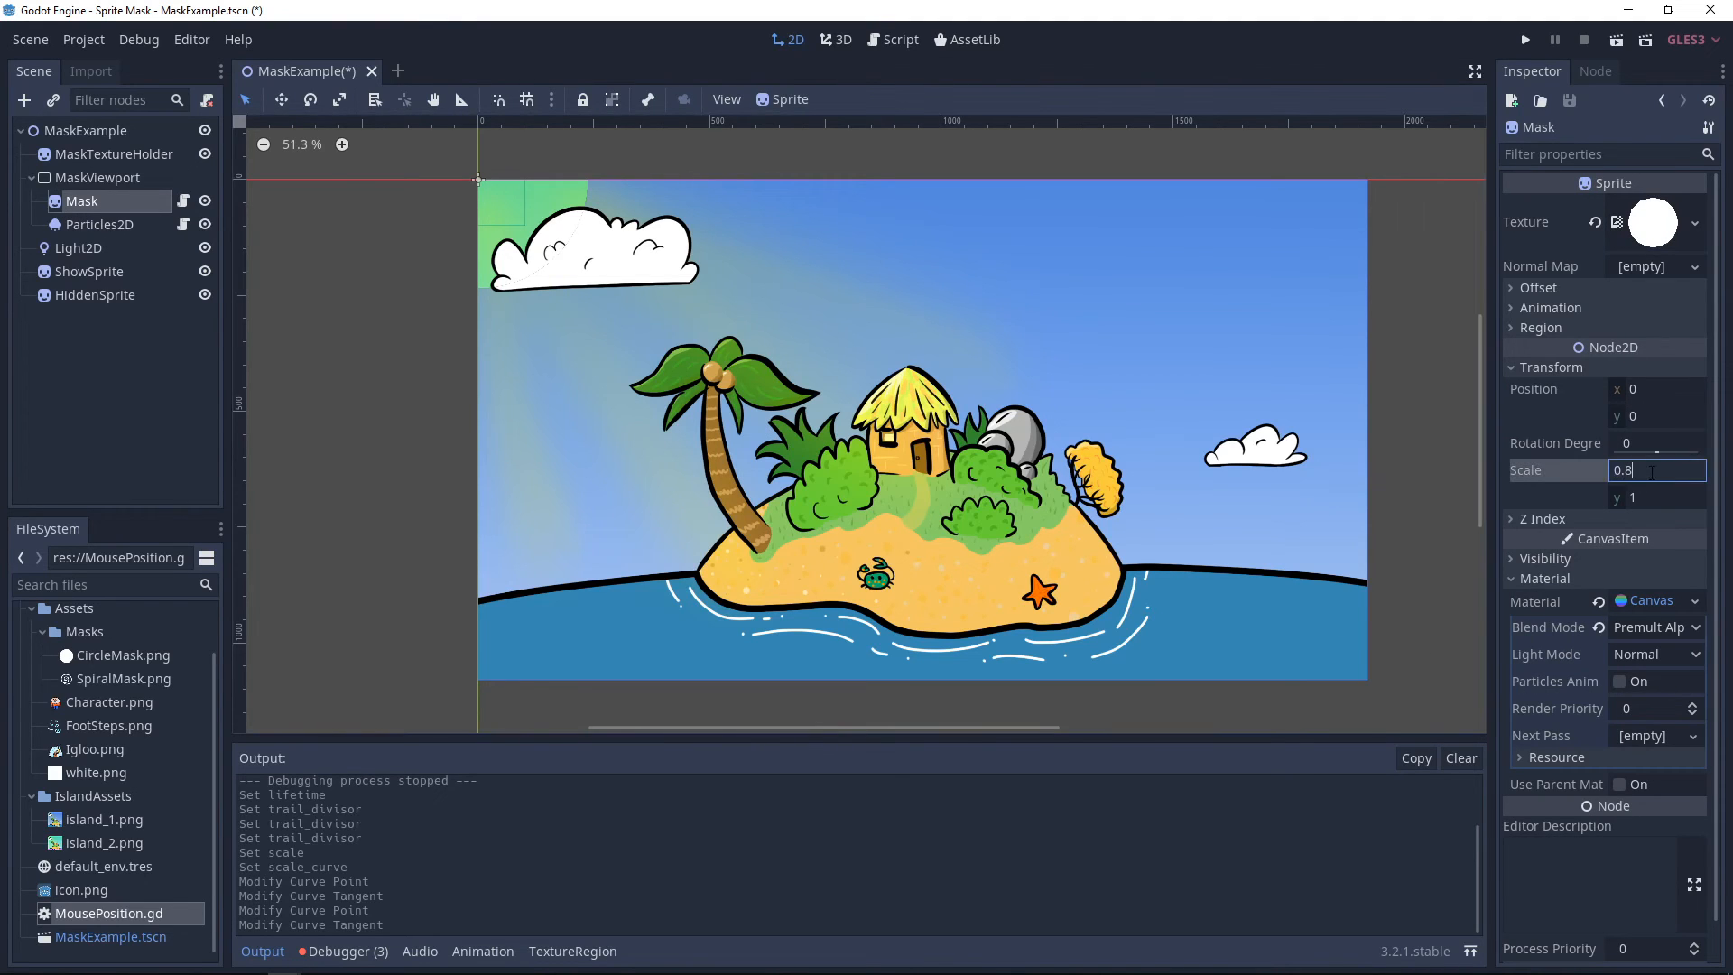
{"action": "type", "text": "0.8"}
{"action": "left_click", "coordinate": [1699, 495]}
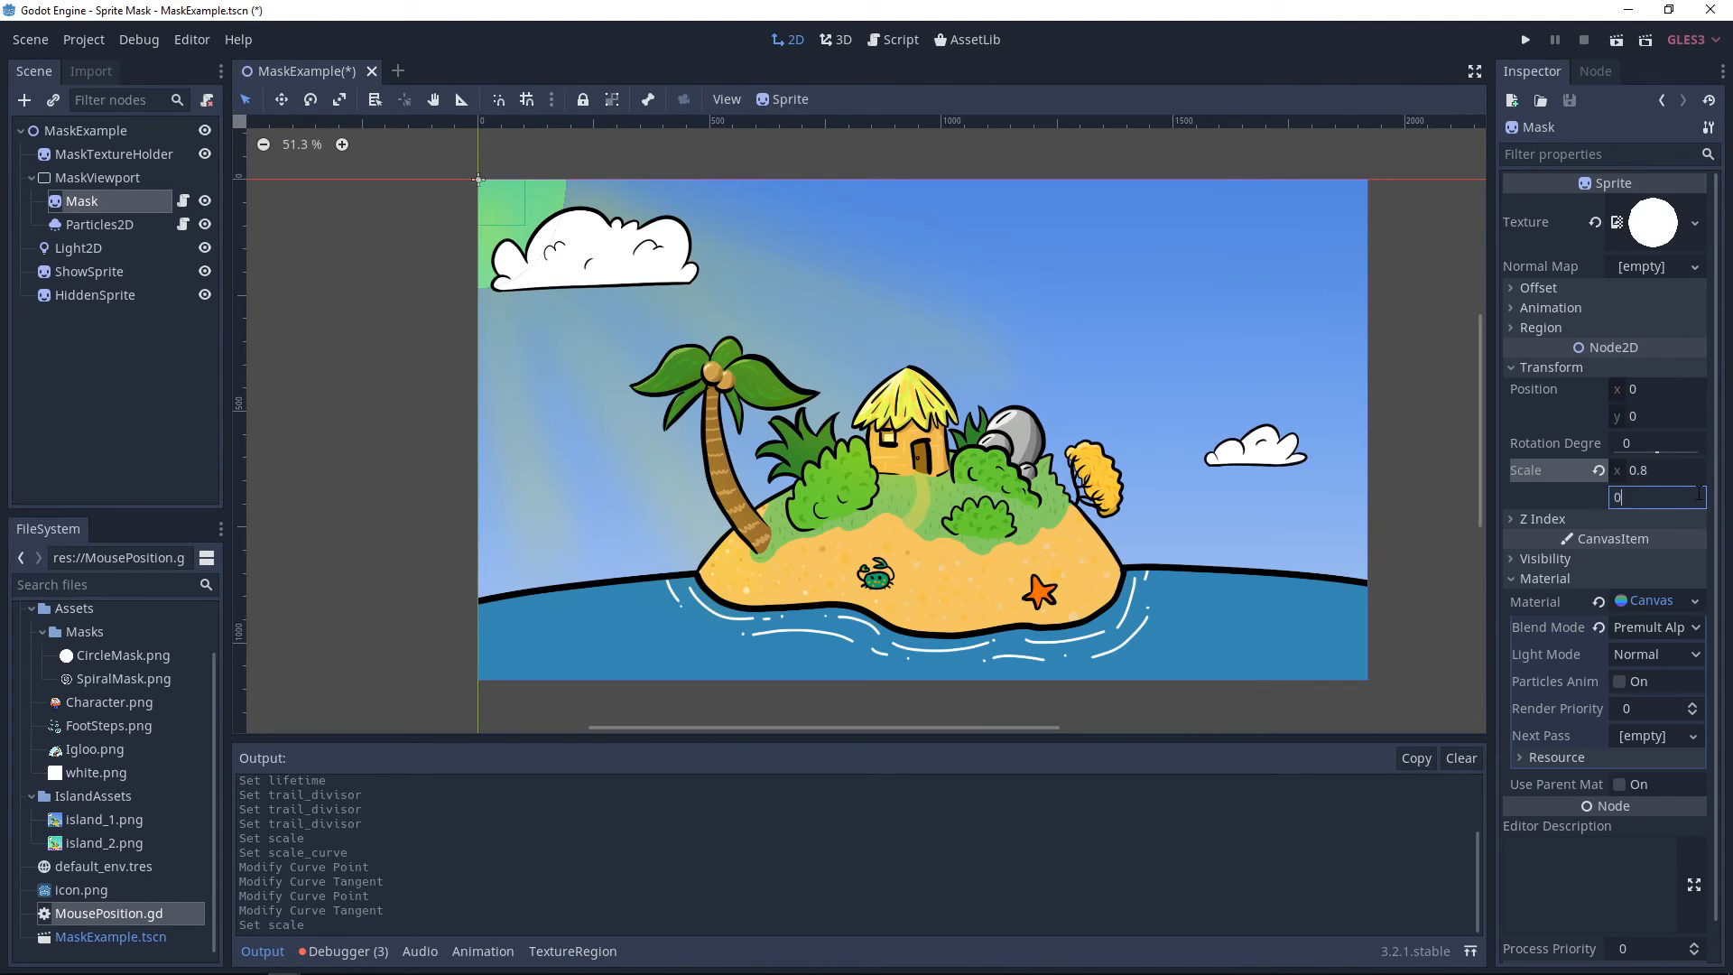
{"action": "type", "text": "0.8"}
{"action": "key", "text": "Return"}
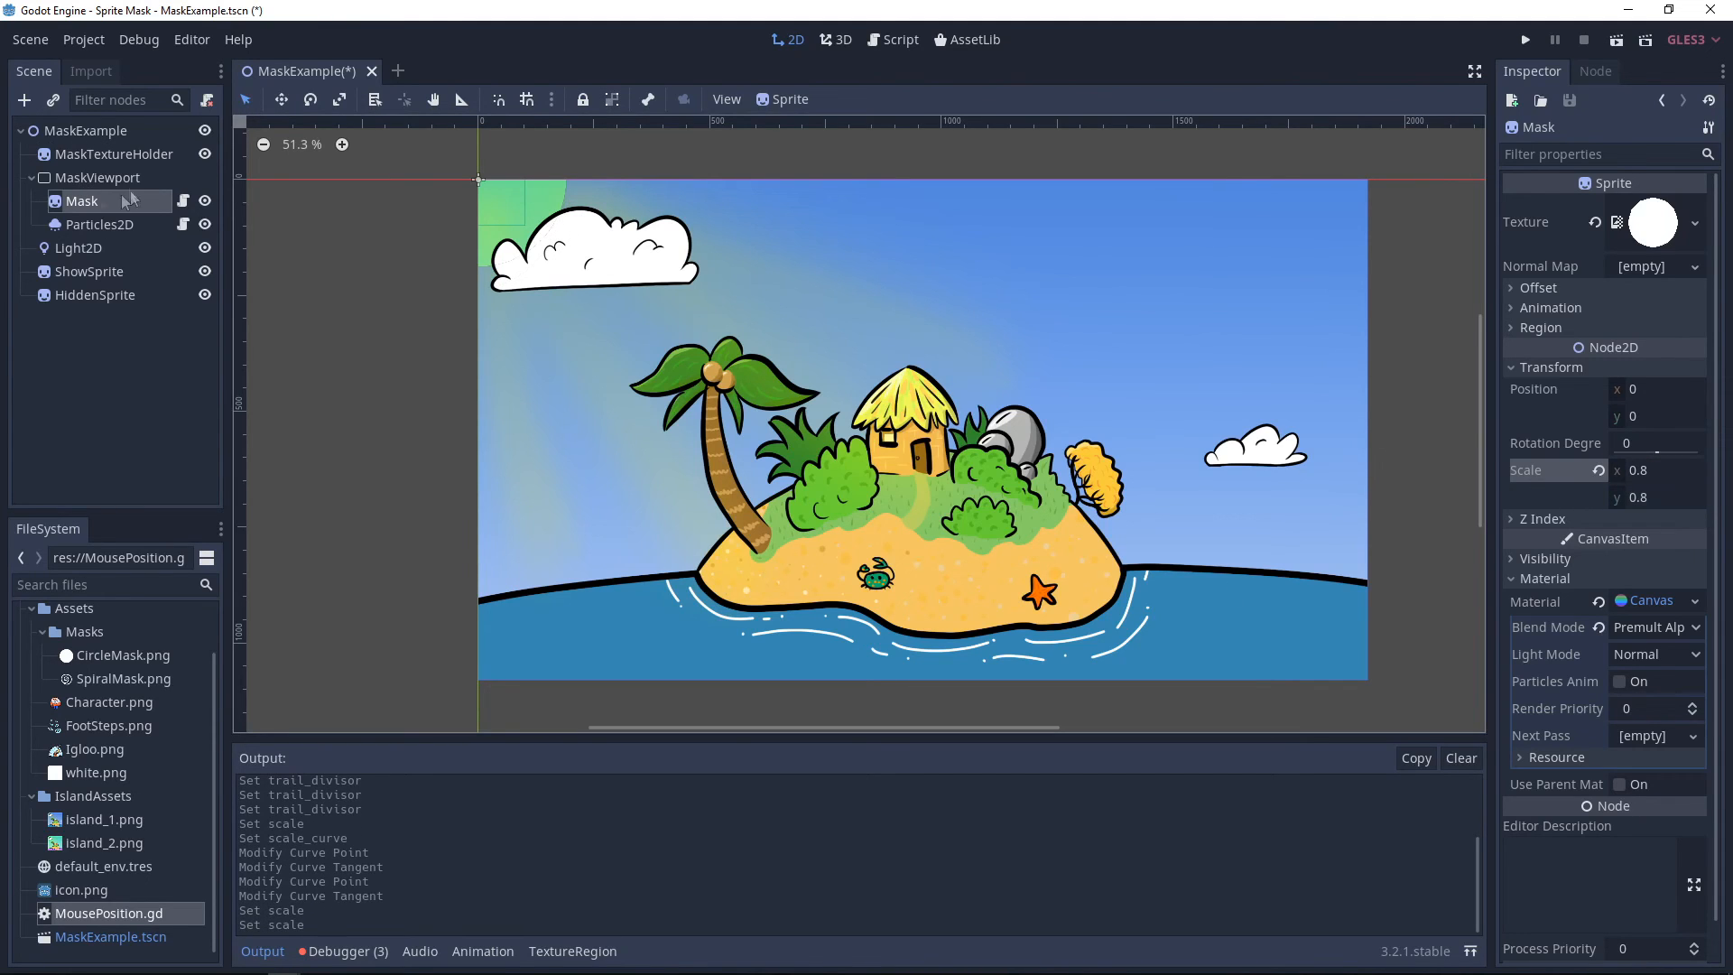
{"action": "left_click", "coordinate": [1527, 41]}
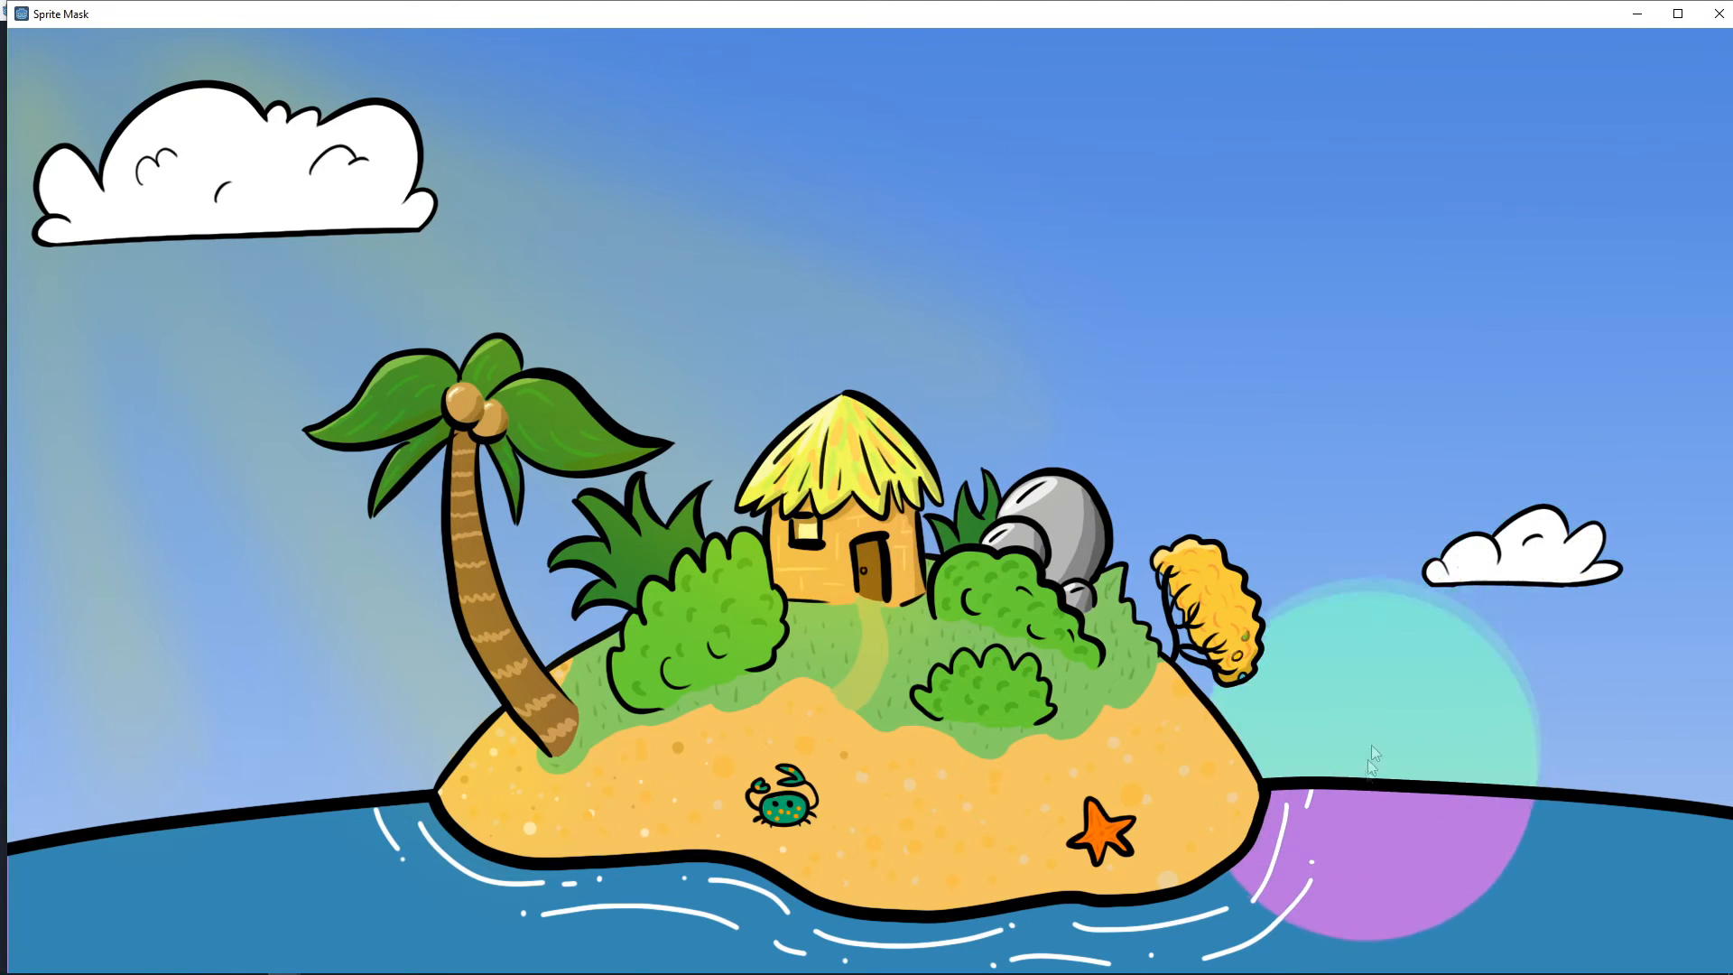
{"action": "left_click", "coordinate": [1720, 13]}
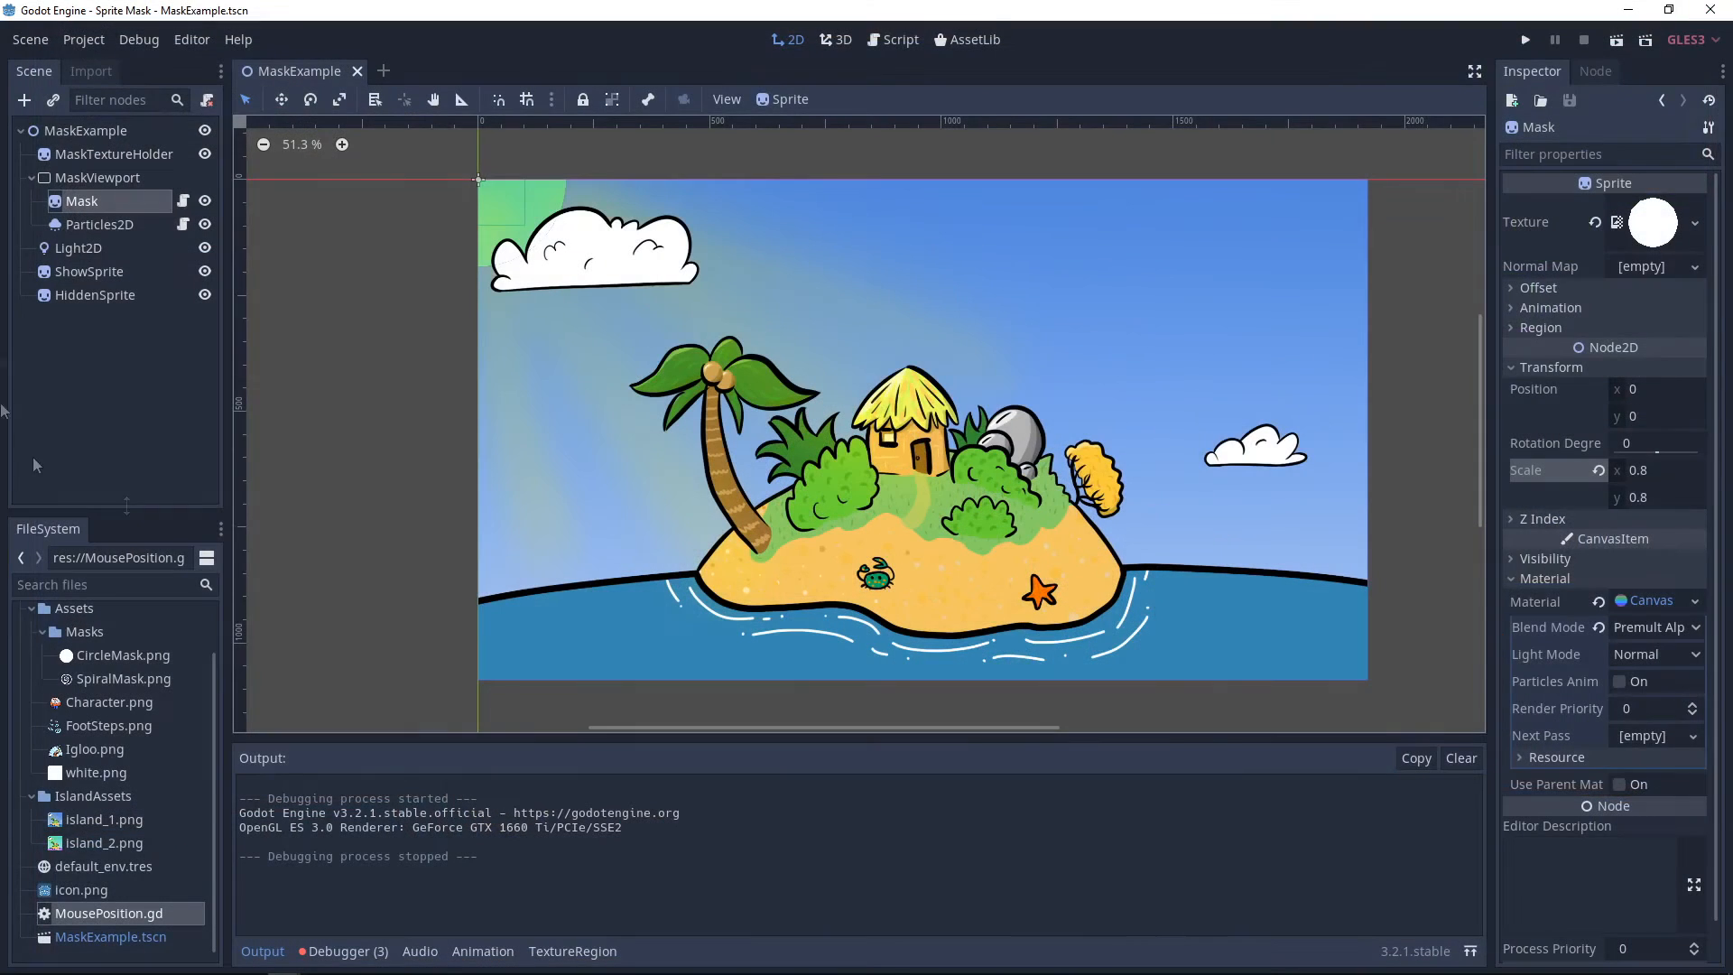
- Give Particles2D a new CanvasItemMaterial with the Premult Alpha blend mode and run the project
{"action": "left_click", "coordinate": [111, 225]}
{"action": "scroll", "coordinate": [1659, 668], "scroll_direction": "down", "scroll_amount": 8}
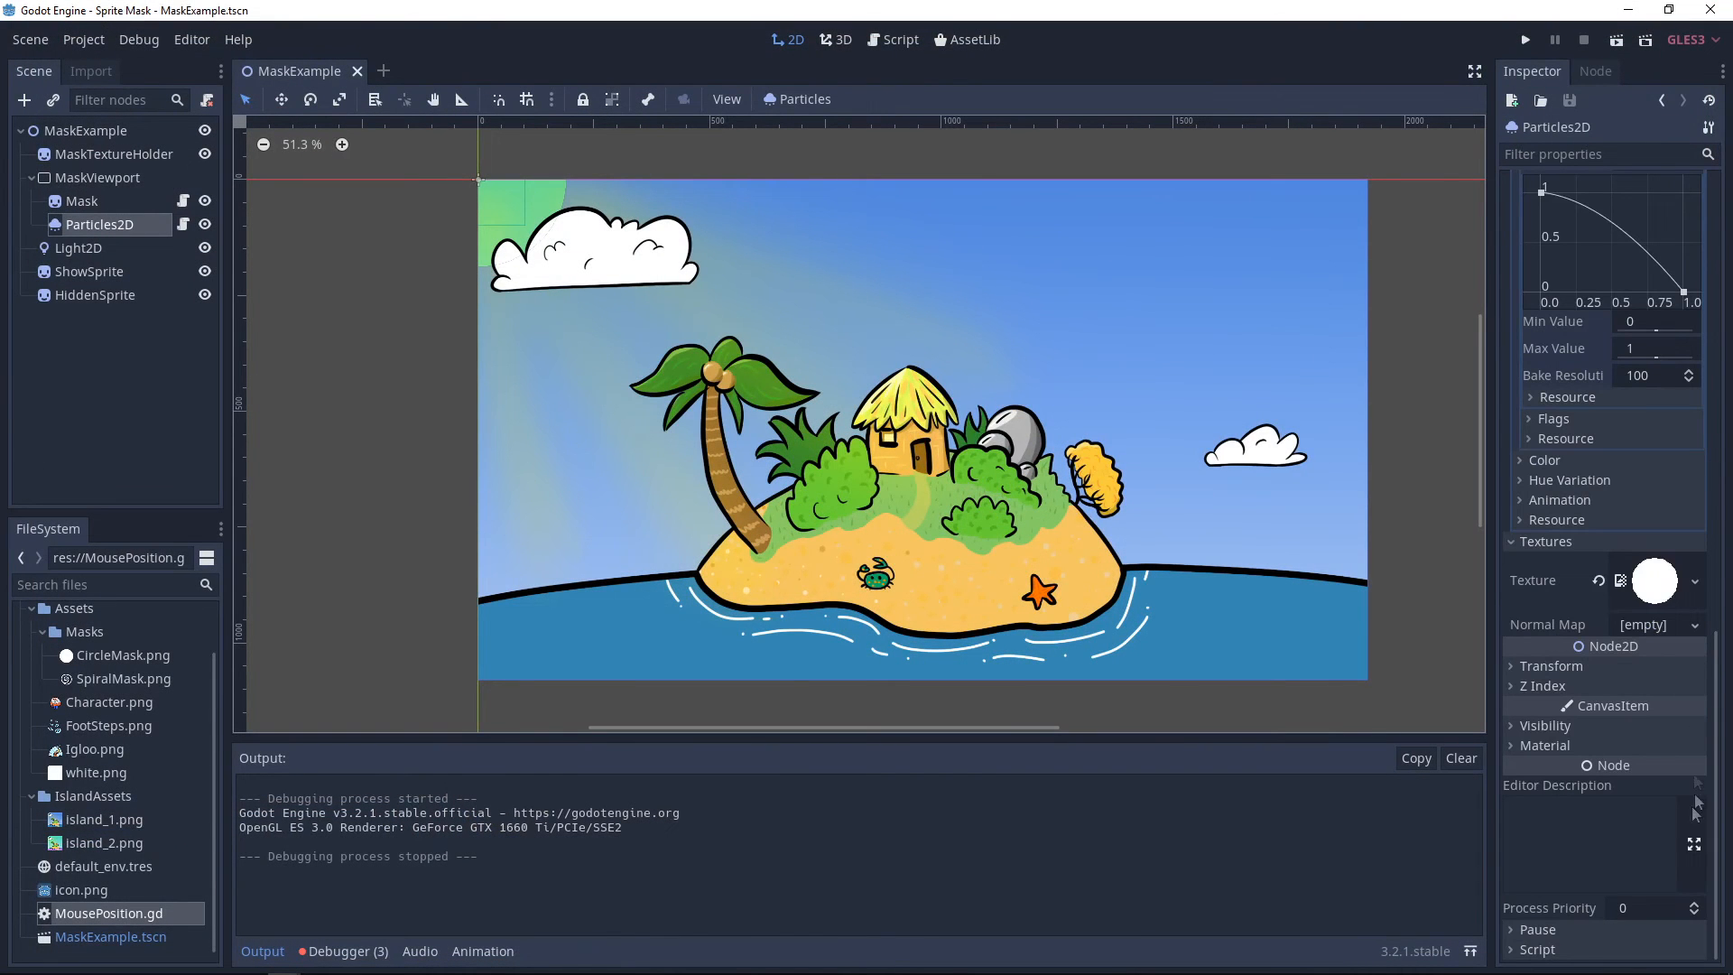
{"action": "left_click", "coordinate": [1533, 745]}
{"action": "left_click", "coordinate": [1652, 768]}
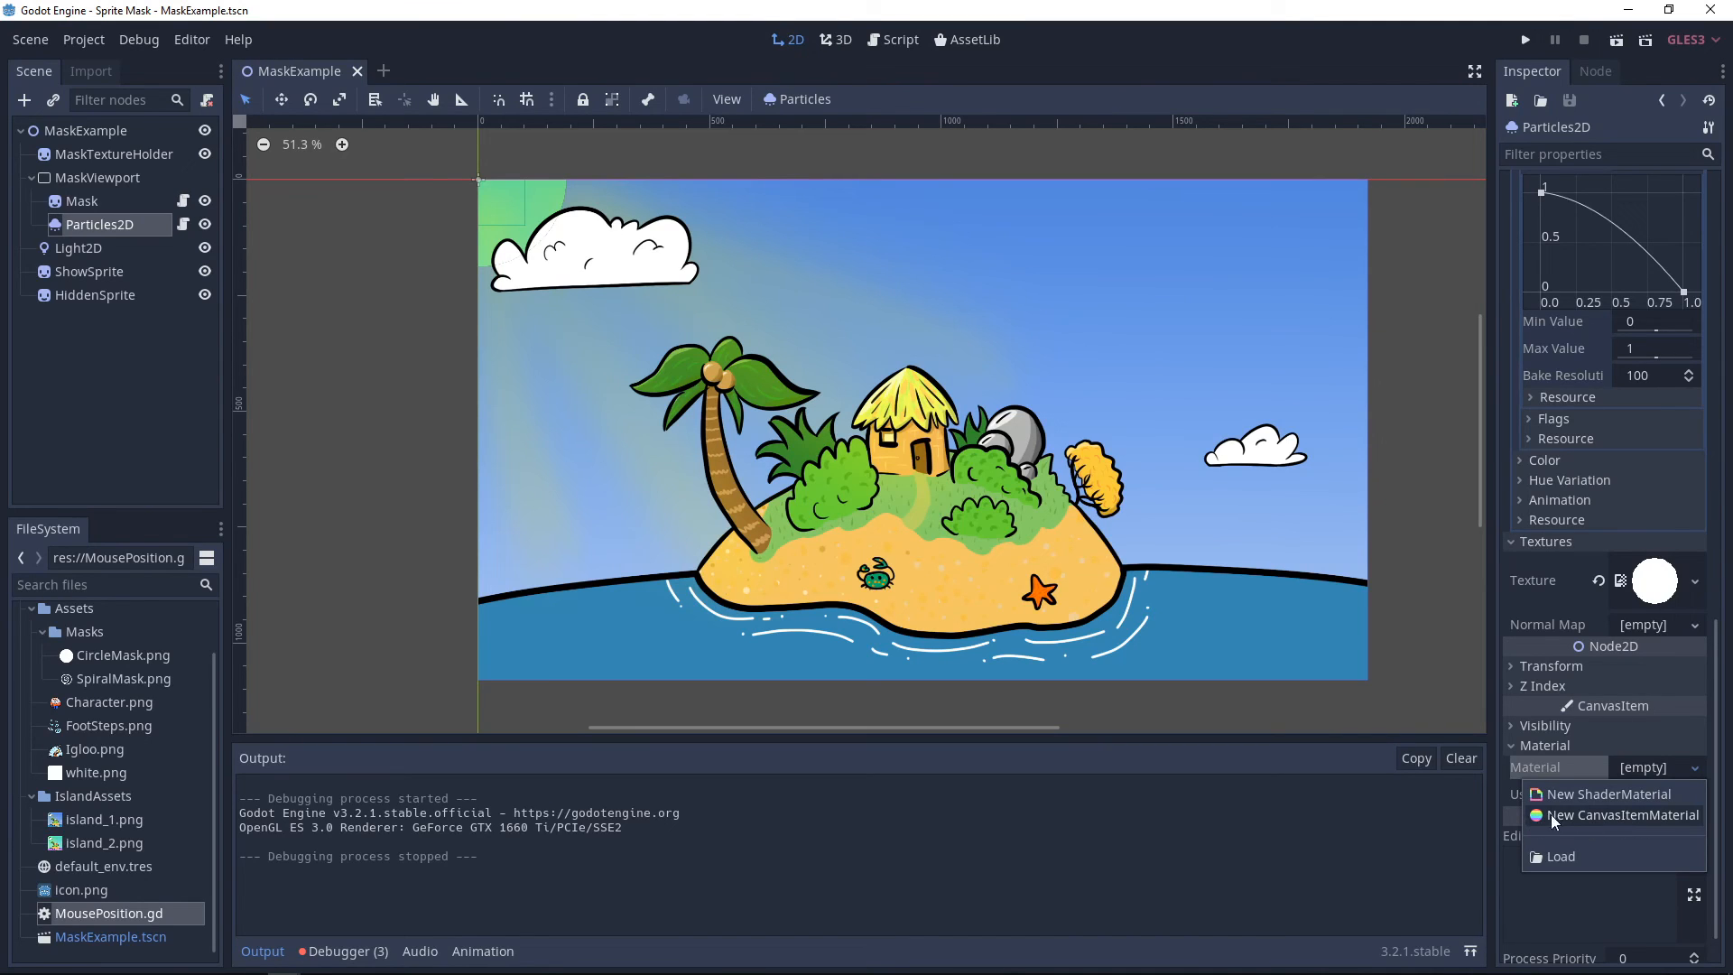
{"action": "left_click", "coordinate": [1633, 813]}
{"action": "left_click", "coordinate": [1644, 767]}
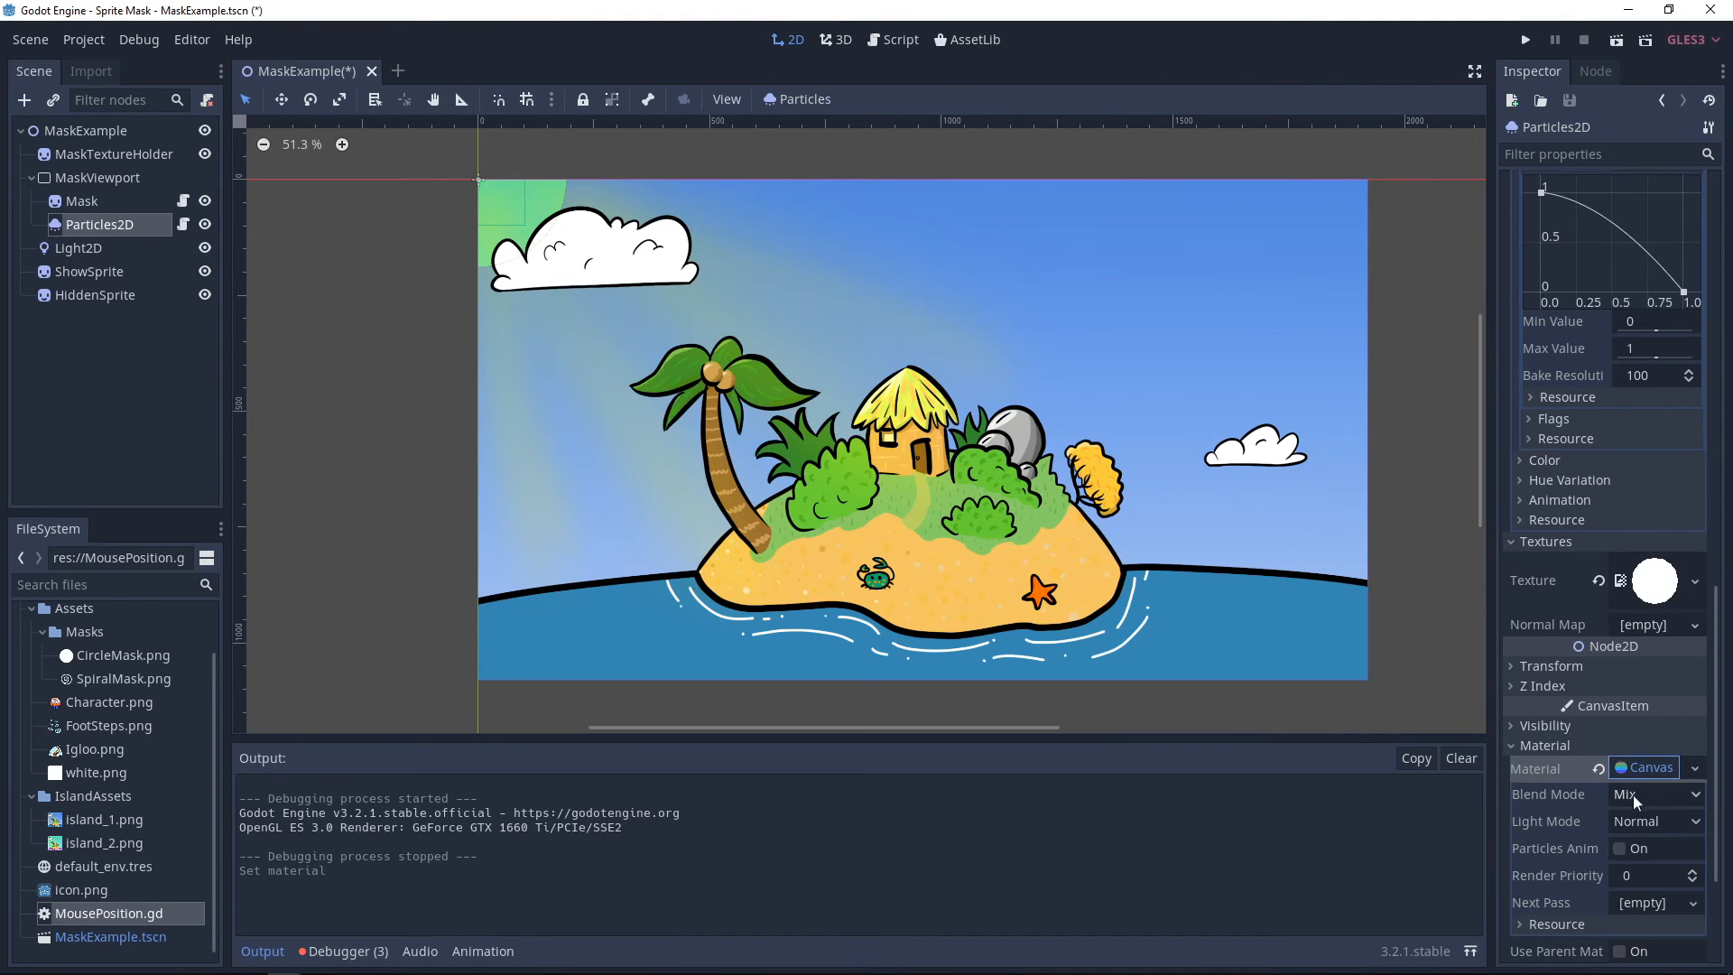
{"action": "left_click", "coordinate": [1629, 795]}
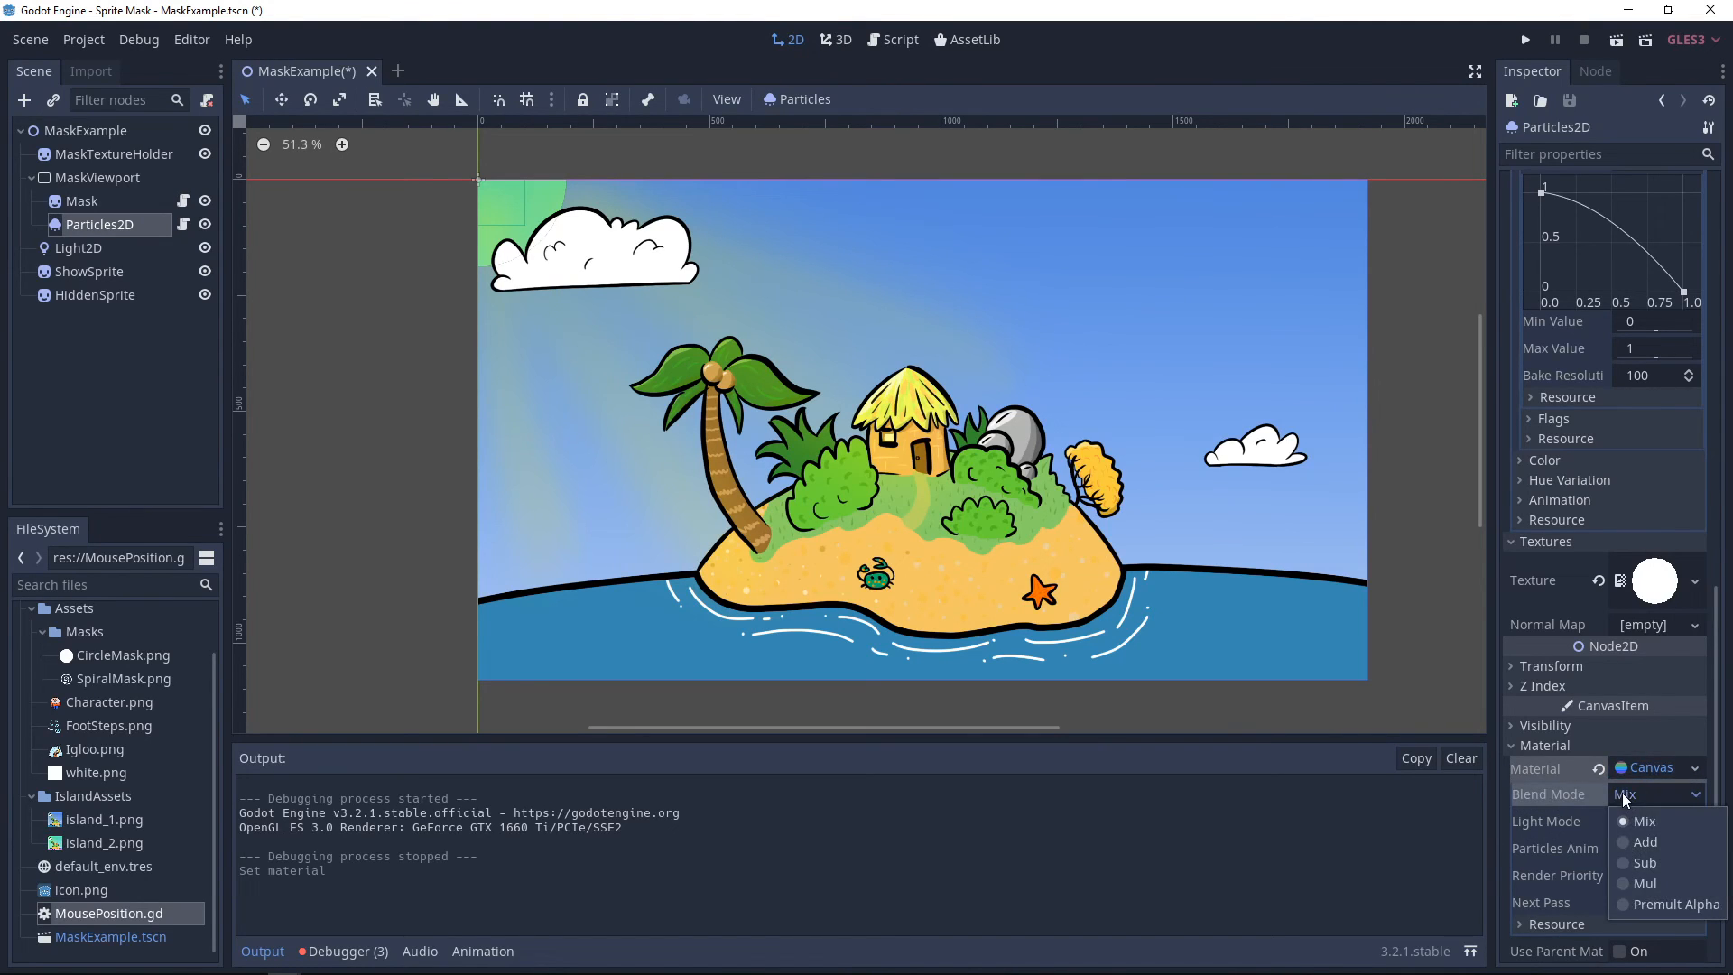
{"action": "left_click", "coordinate": [1640, 906]}
{"action": "left_click", "coordinate": [1522, 45]}
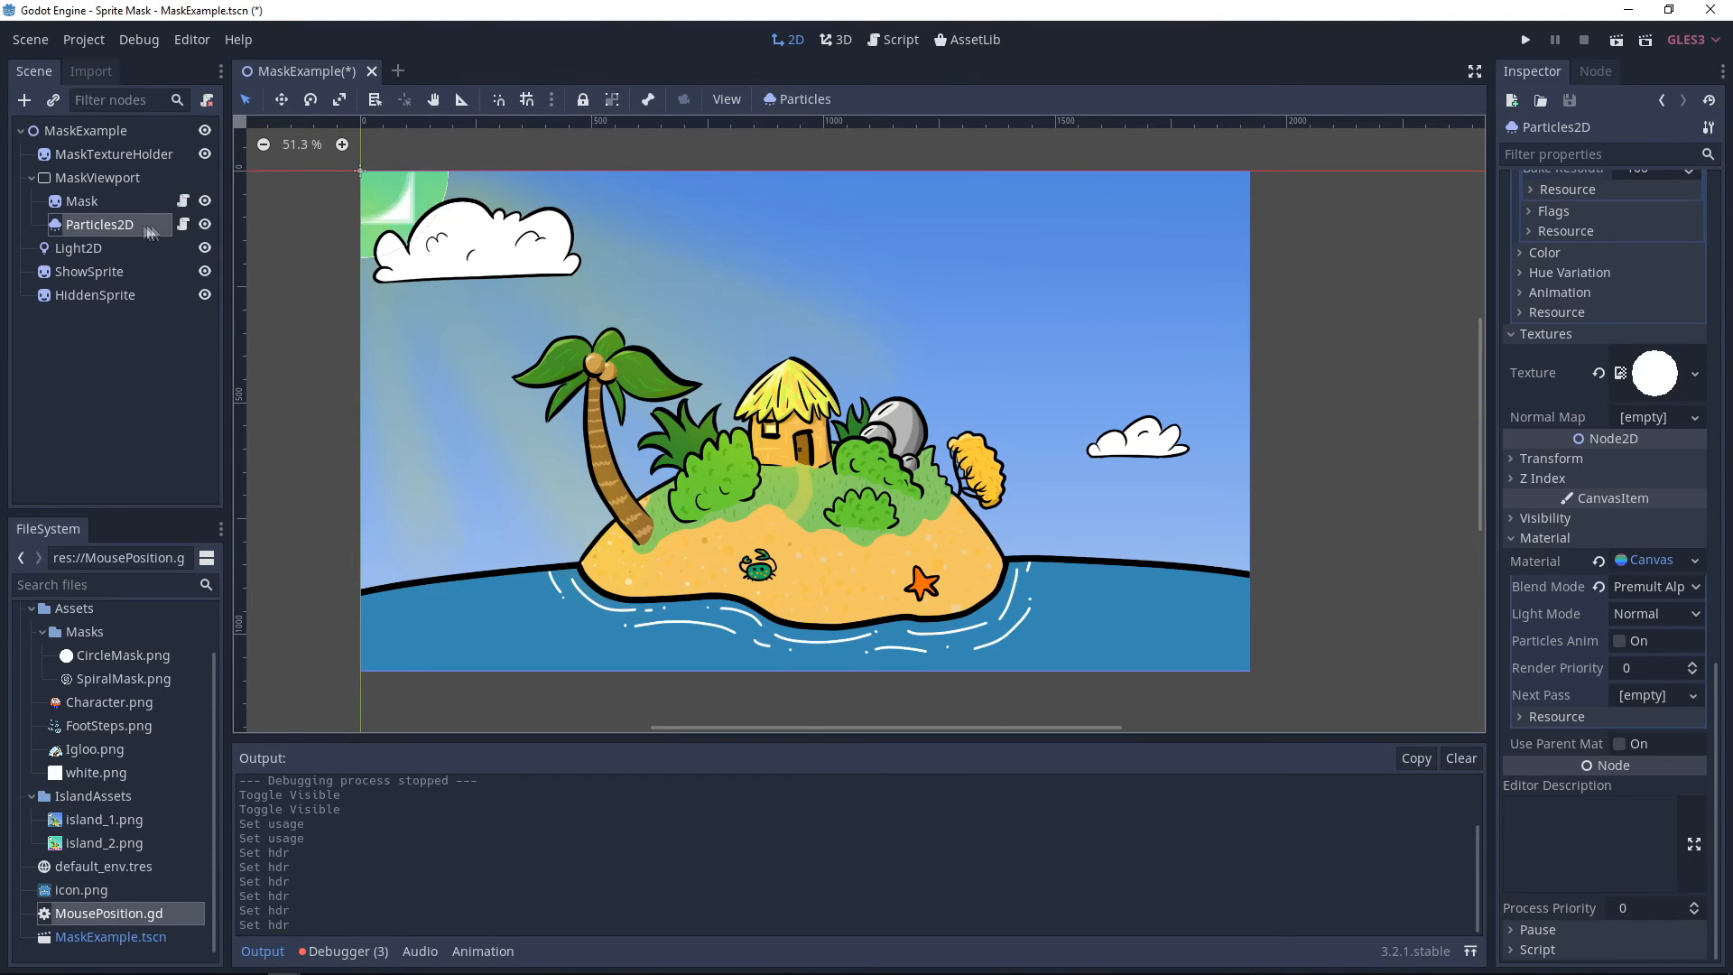
- Turn off HDR in the MaskViewport rendering settings and run the project to check the mask
{"action": "left_click", "coordinate": [101, 178]}
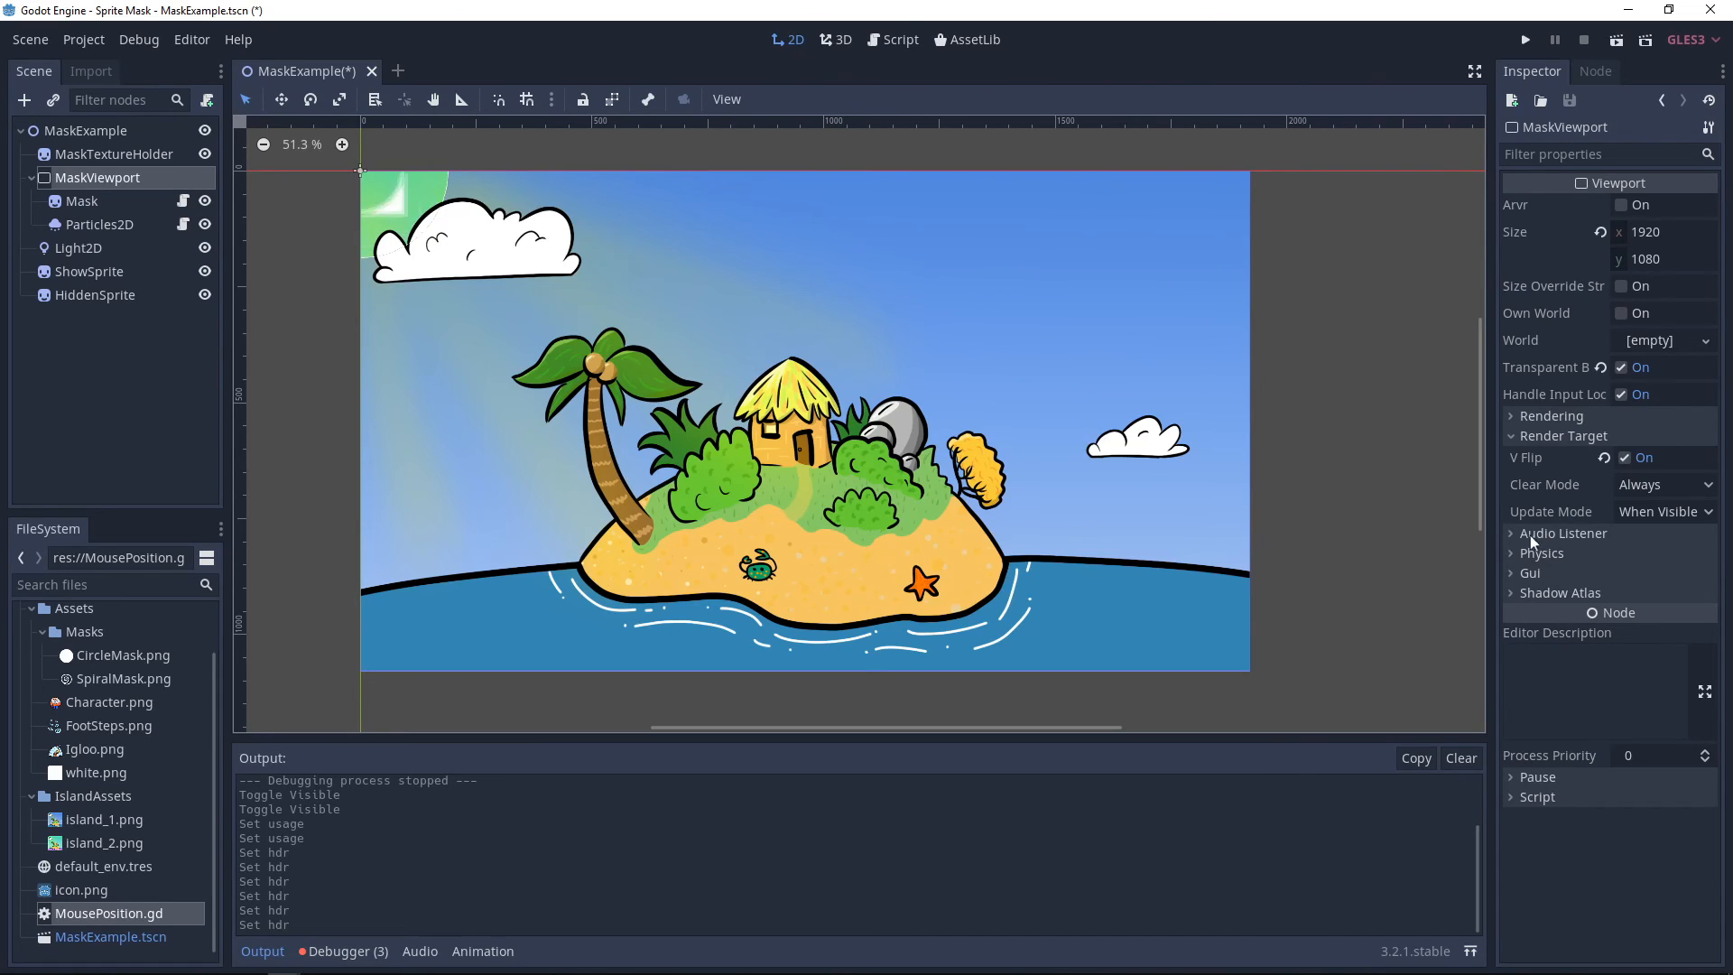
{"action": "left_click", "coordinate": [1542, 417]}
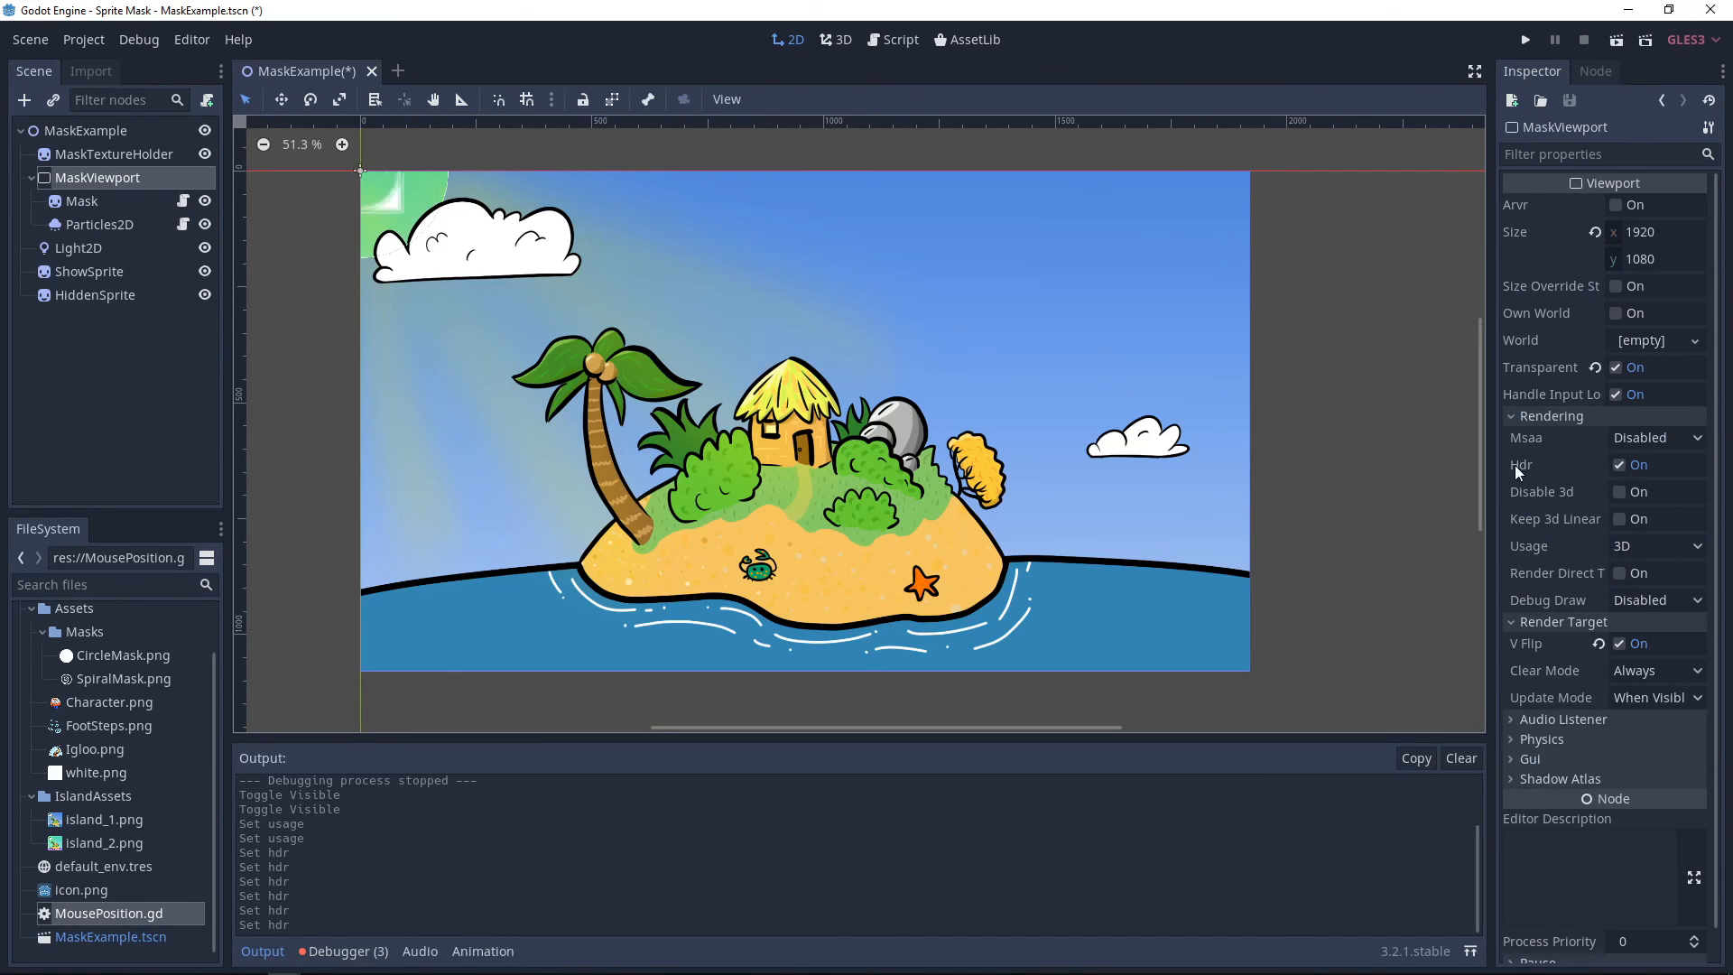
{"action": "mouse_move", "coordinate": [1521, 469]}
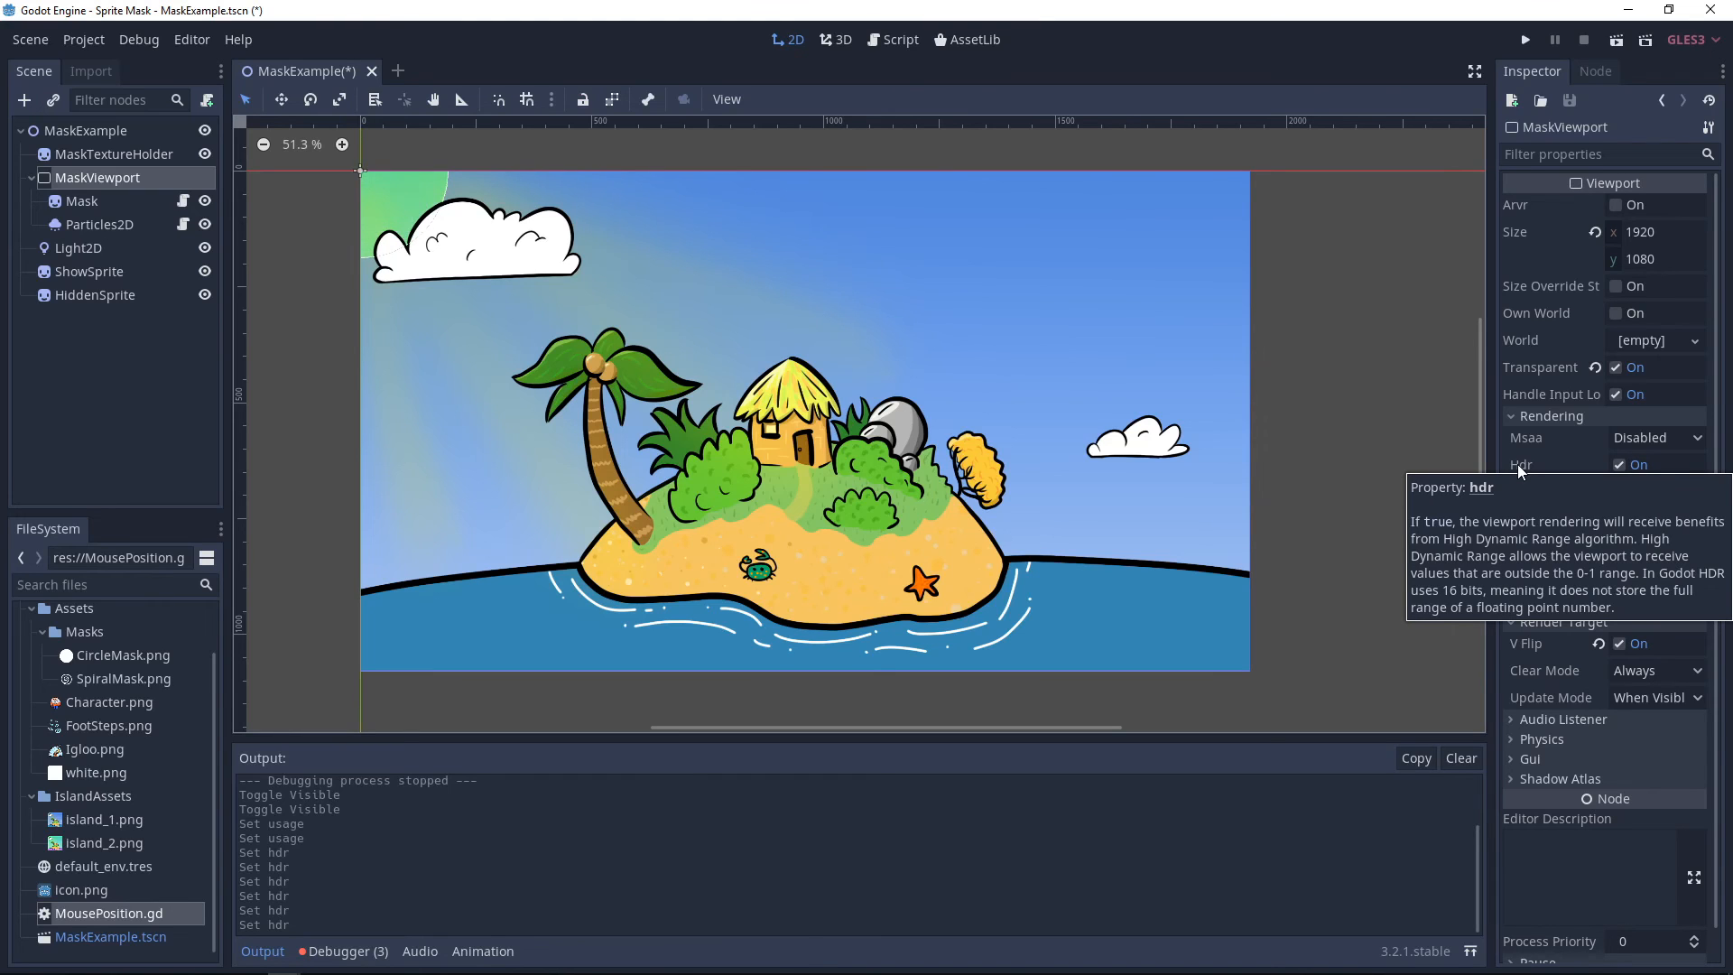
{"action": "left_click", "coordinate": [1620, 465]}
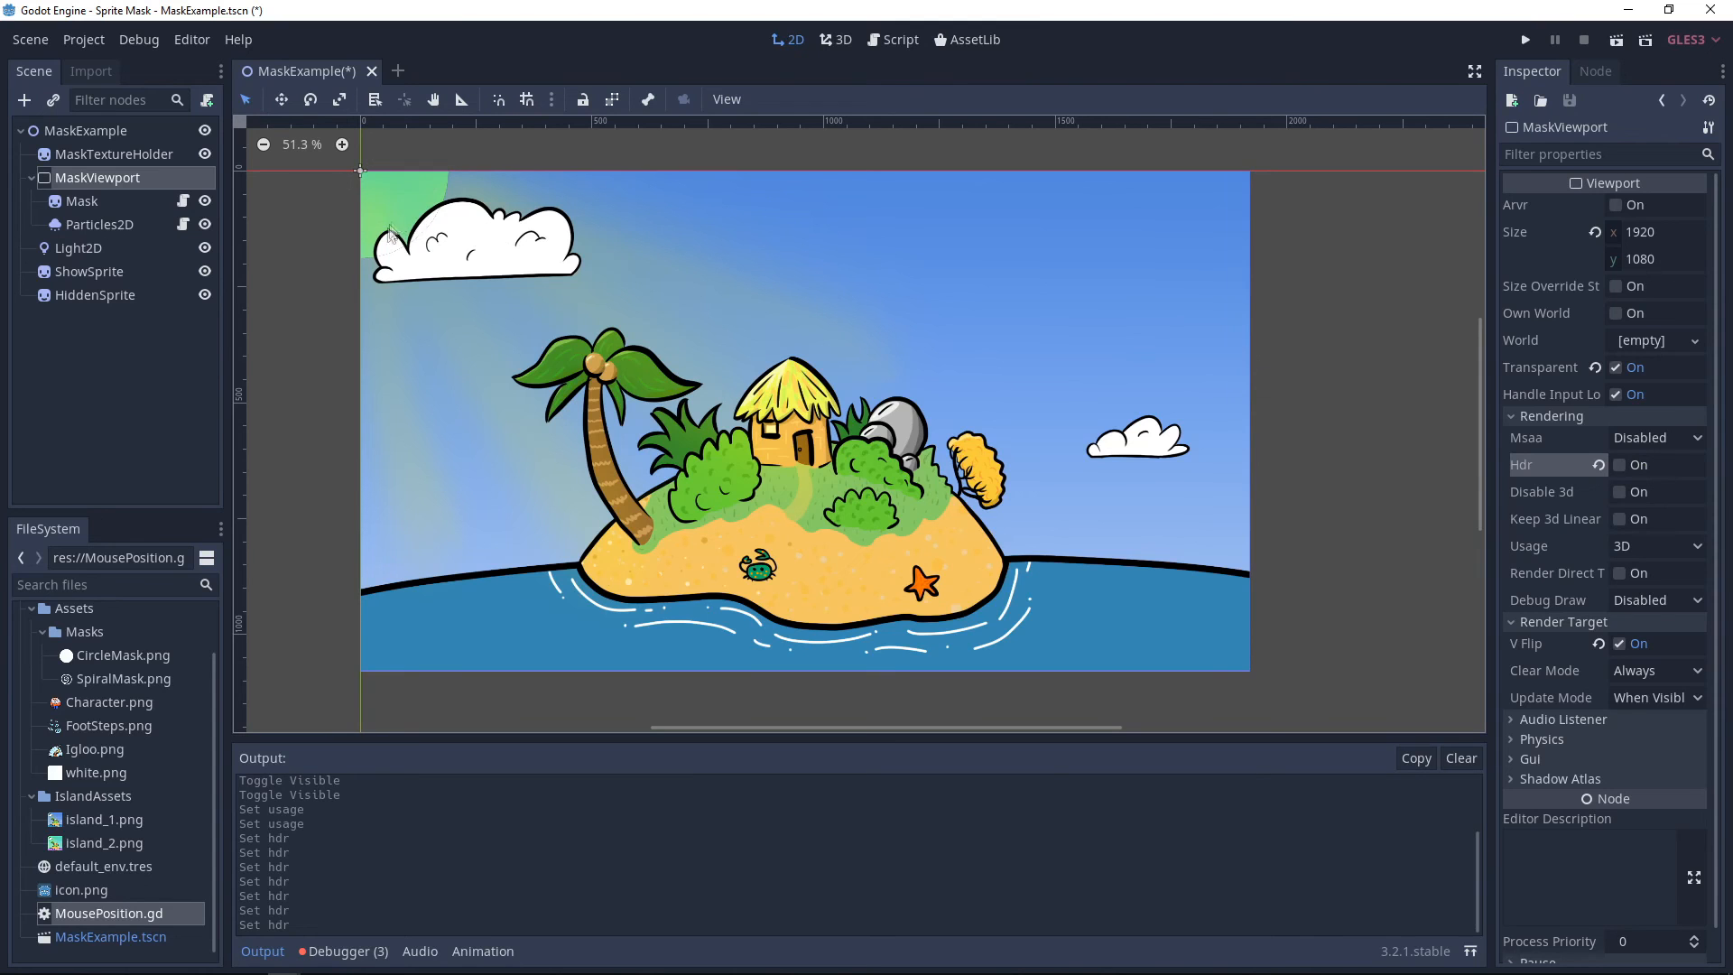
{"action": "left_click", "coordinate": [1526, 40]}
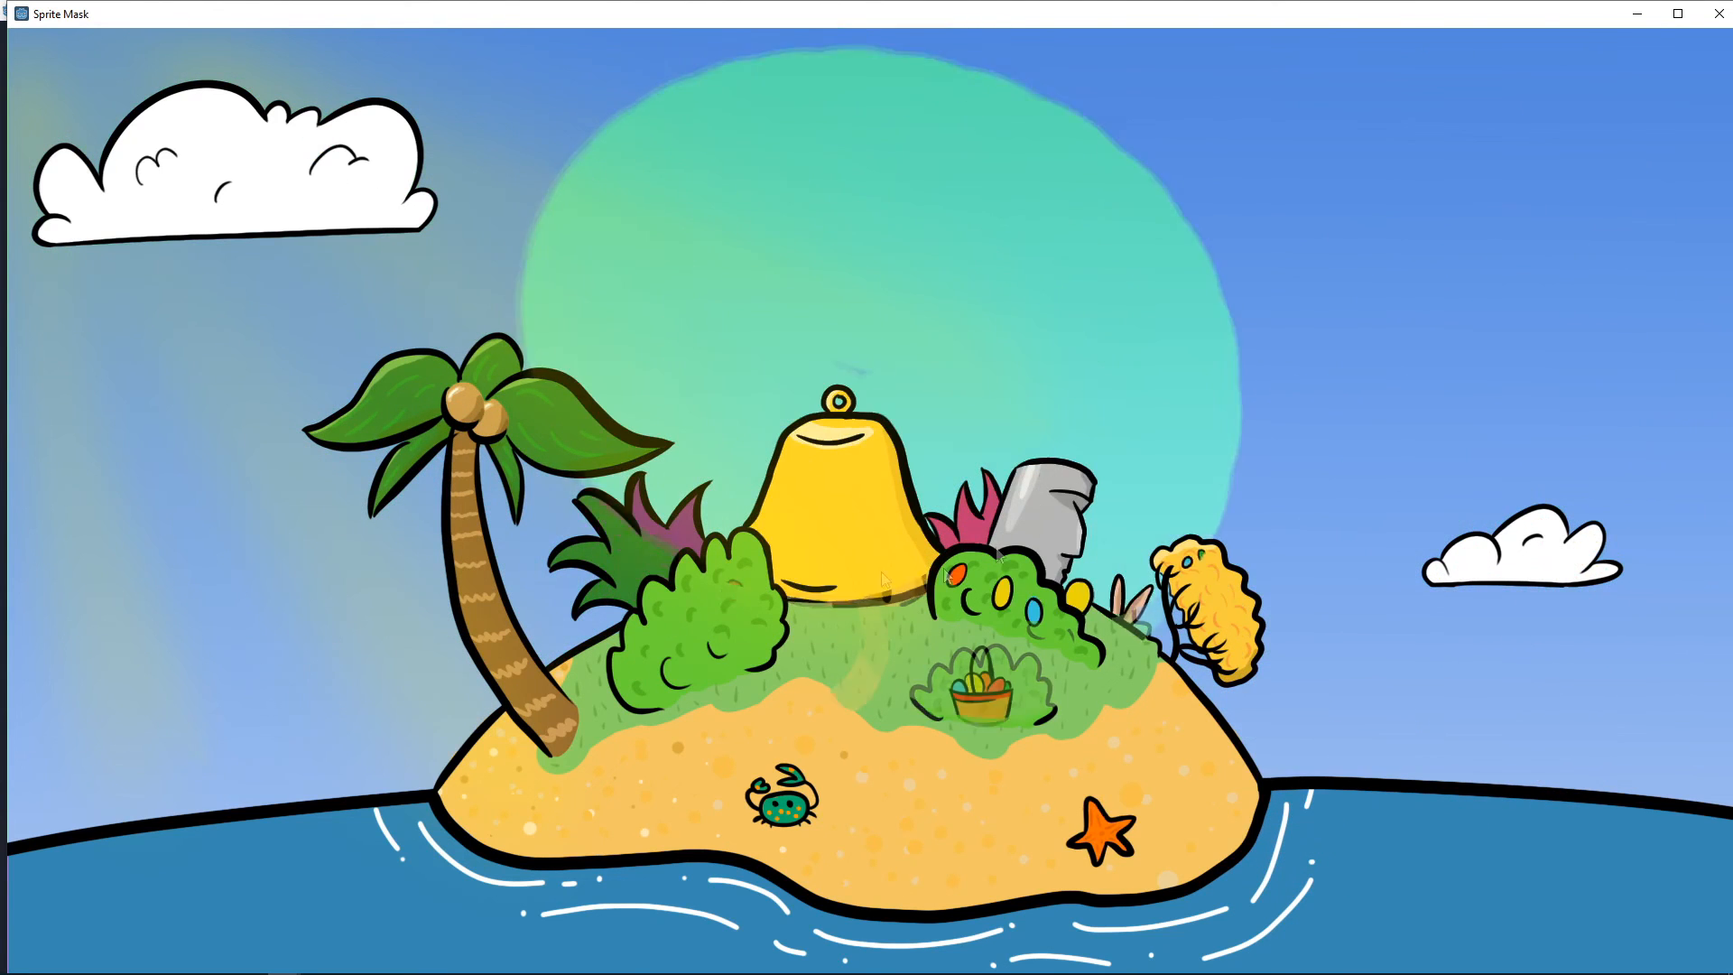
{"action": "left_click", "coordinate": [1719, 13]}
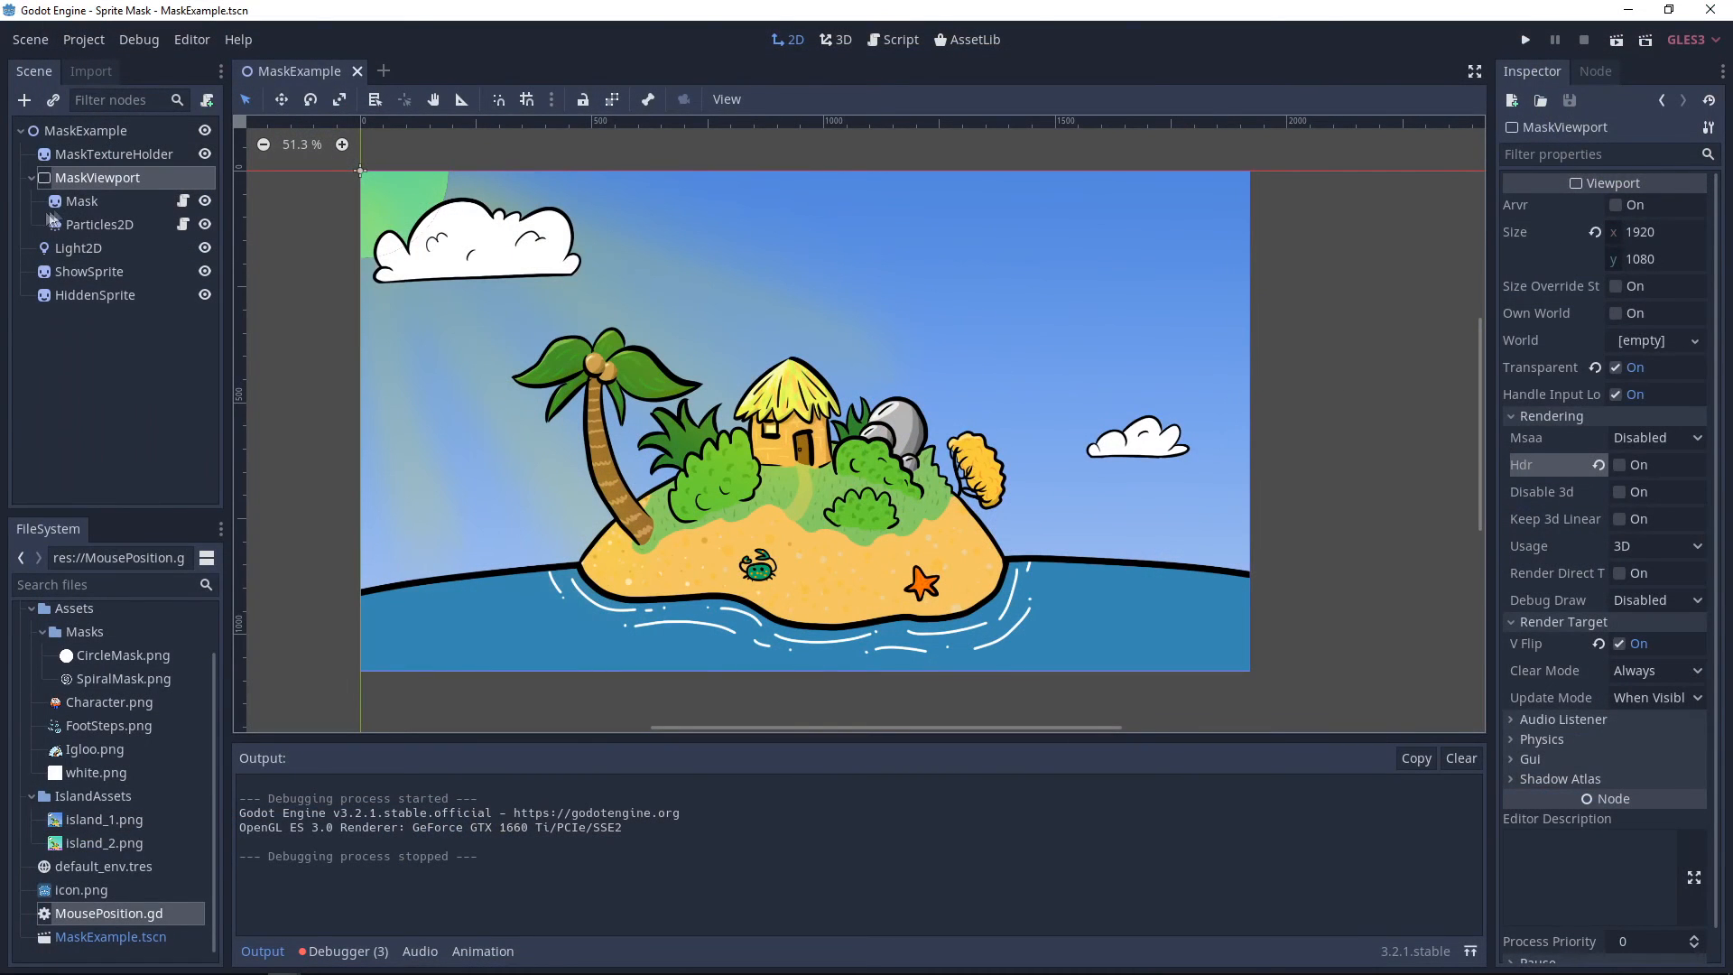
- Review the Mask and Particles2D node settings and open the script attached to Particles2D
{"action": "left_click", "coordinate": [77, 201]}
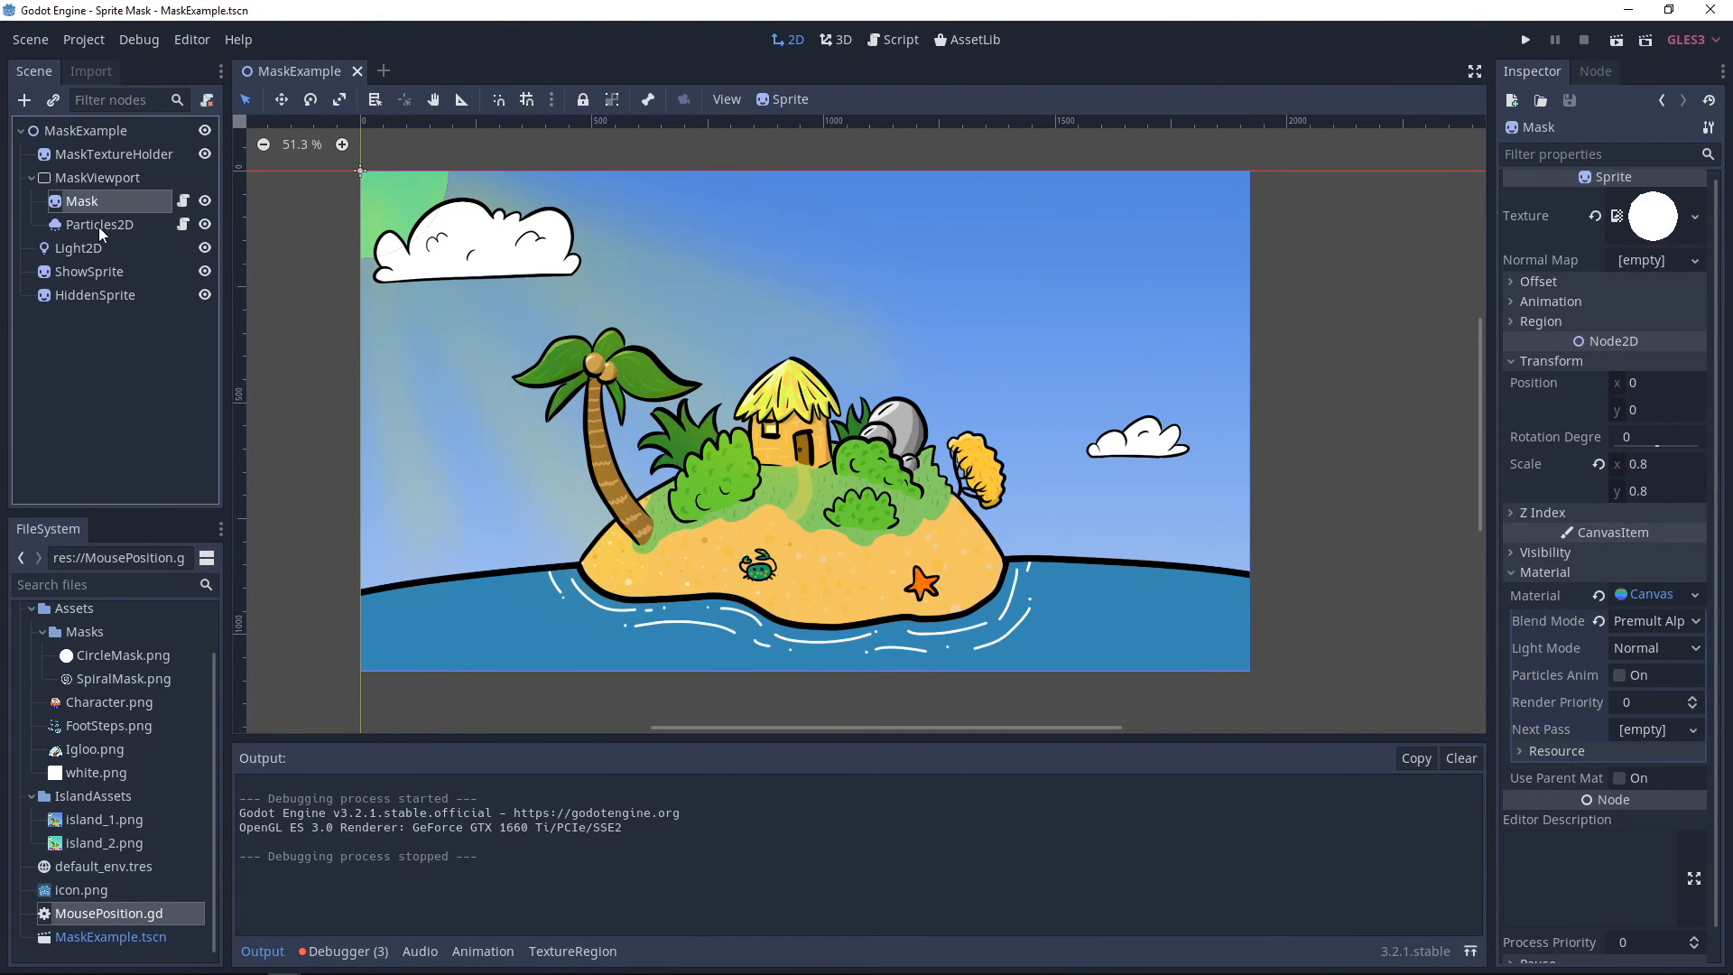
{"action": "left_click", "coordinate": [100, 228]}
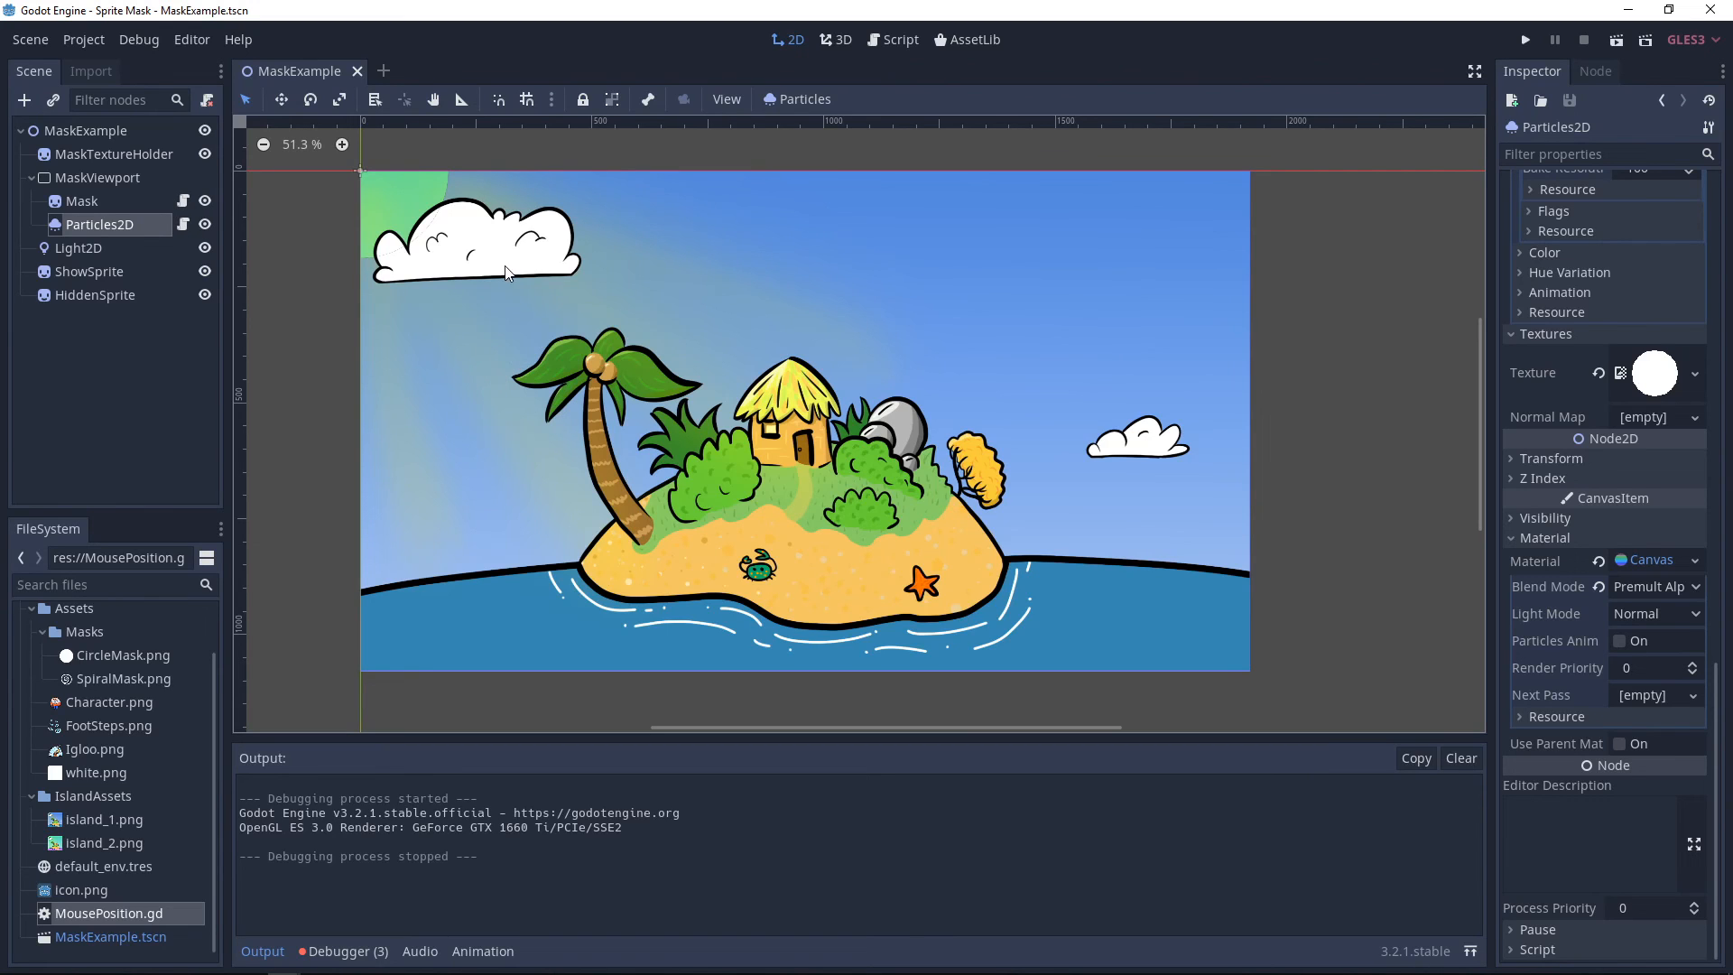
{"action": "left_click", "coordinate": [183, 225]}
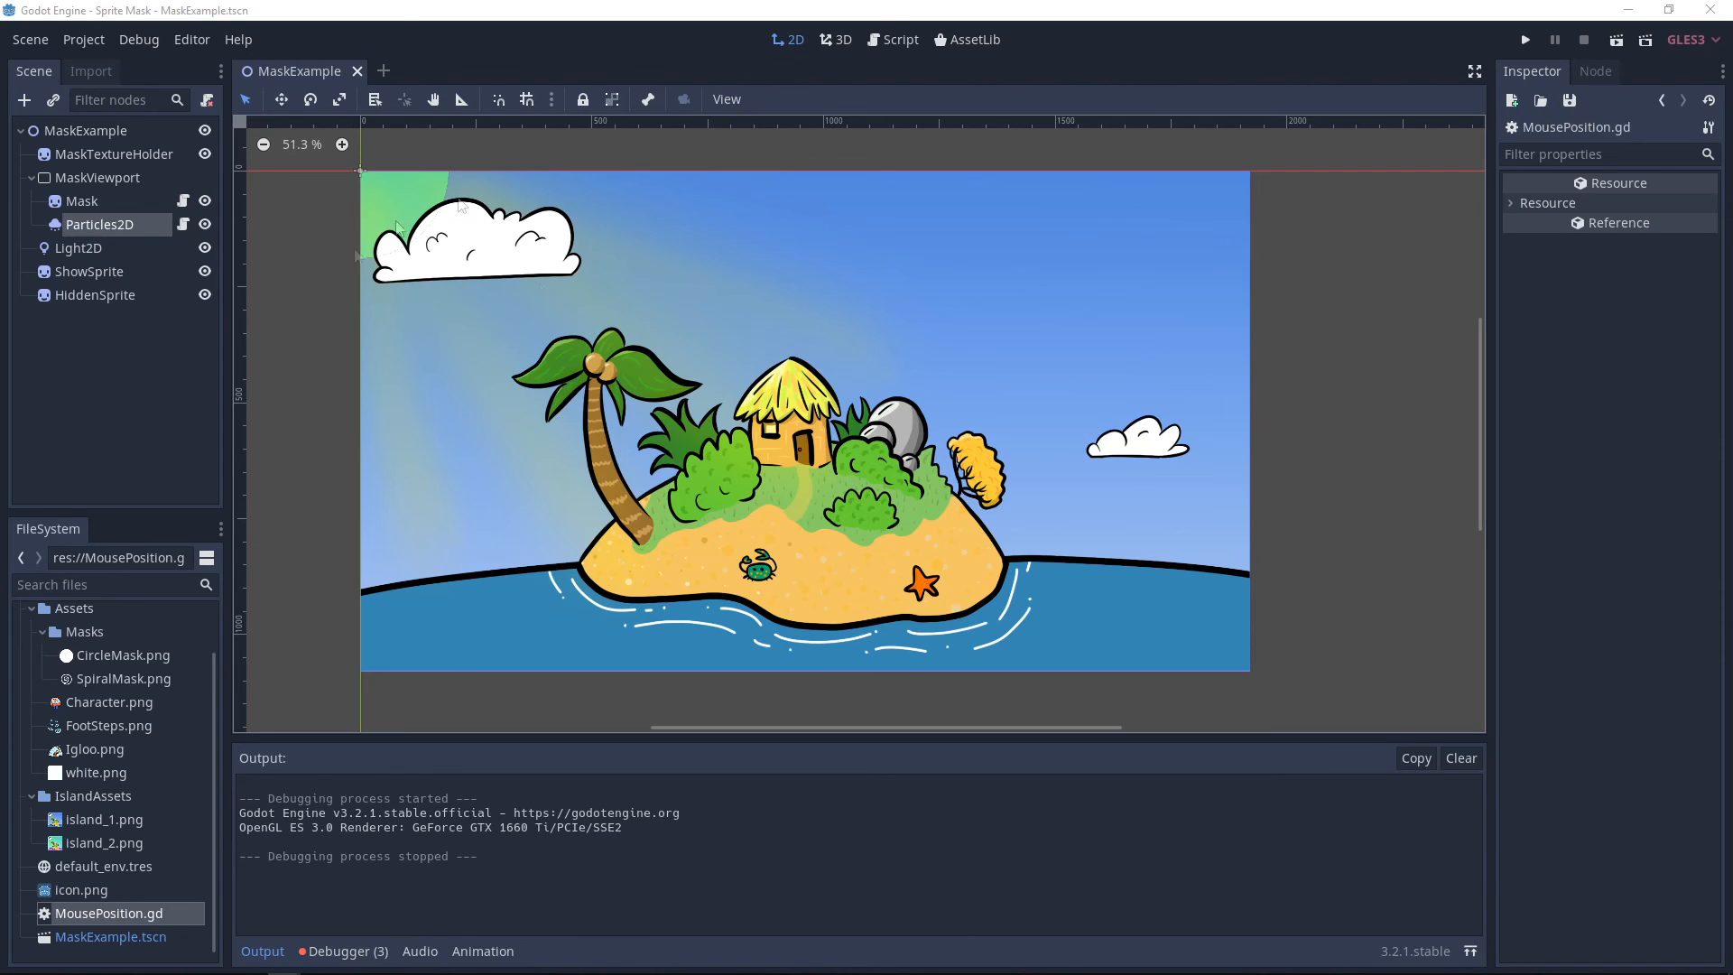
- Attach a new GDScript named SceneManager.gd to the MaskExample root node
{"action": "left_click", "coordinate": [76, 135]}
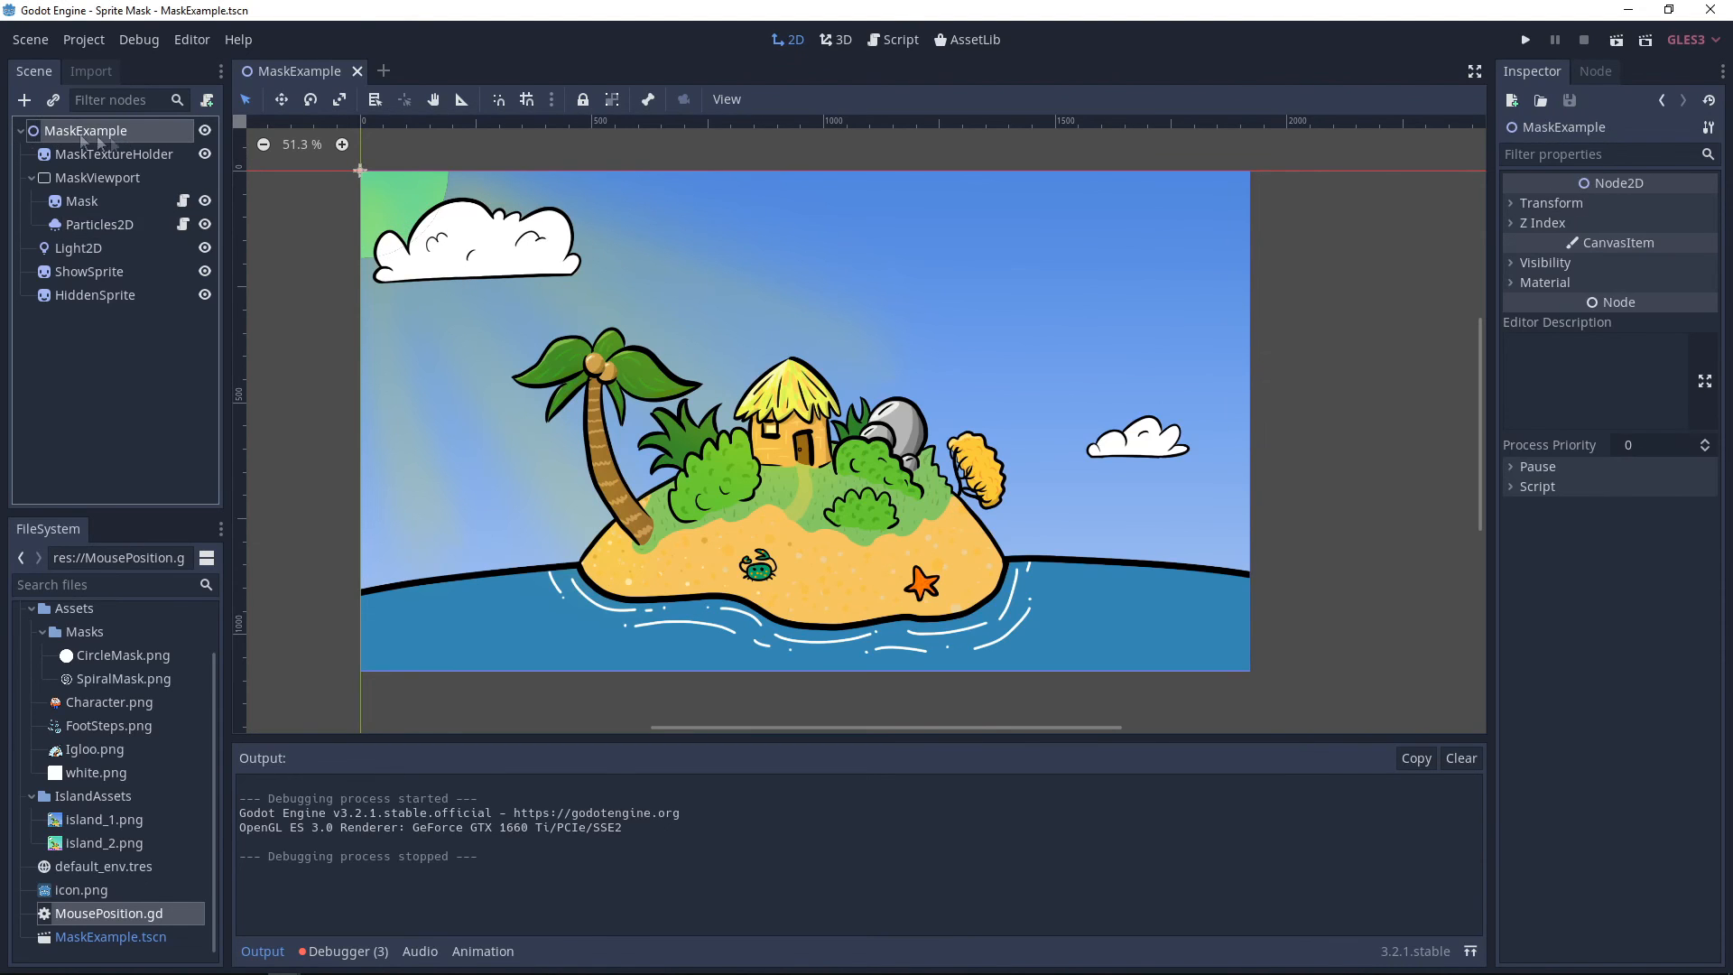
{"action": "left_click", "coordinate": [206, 99]}
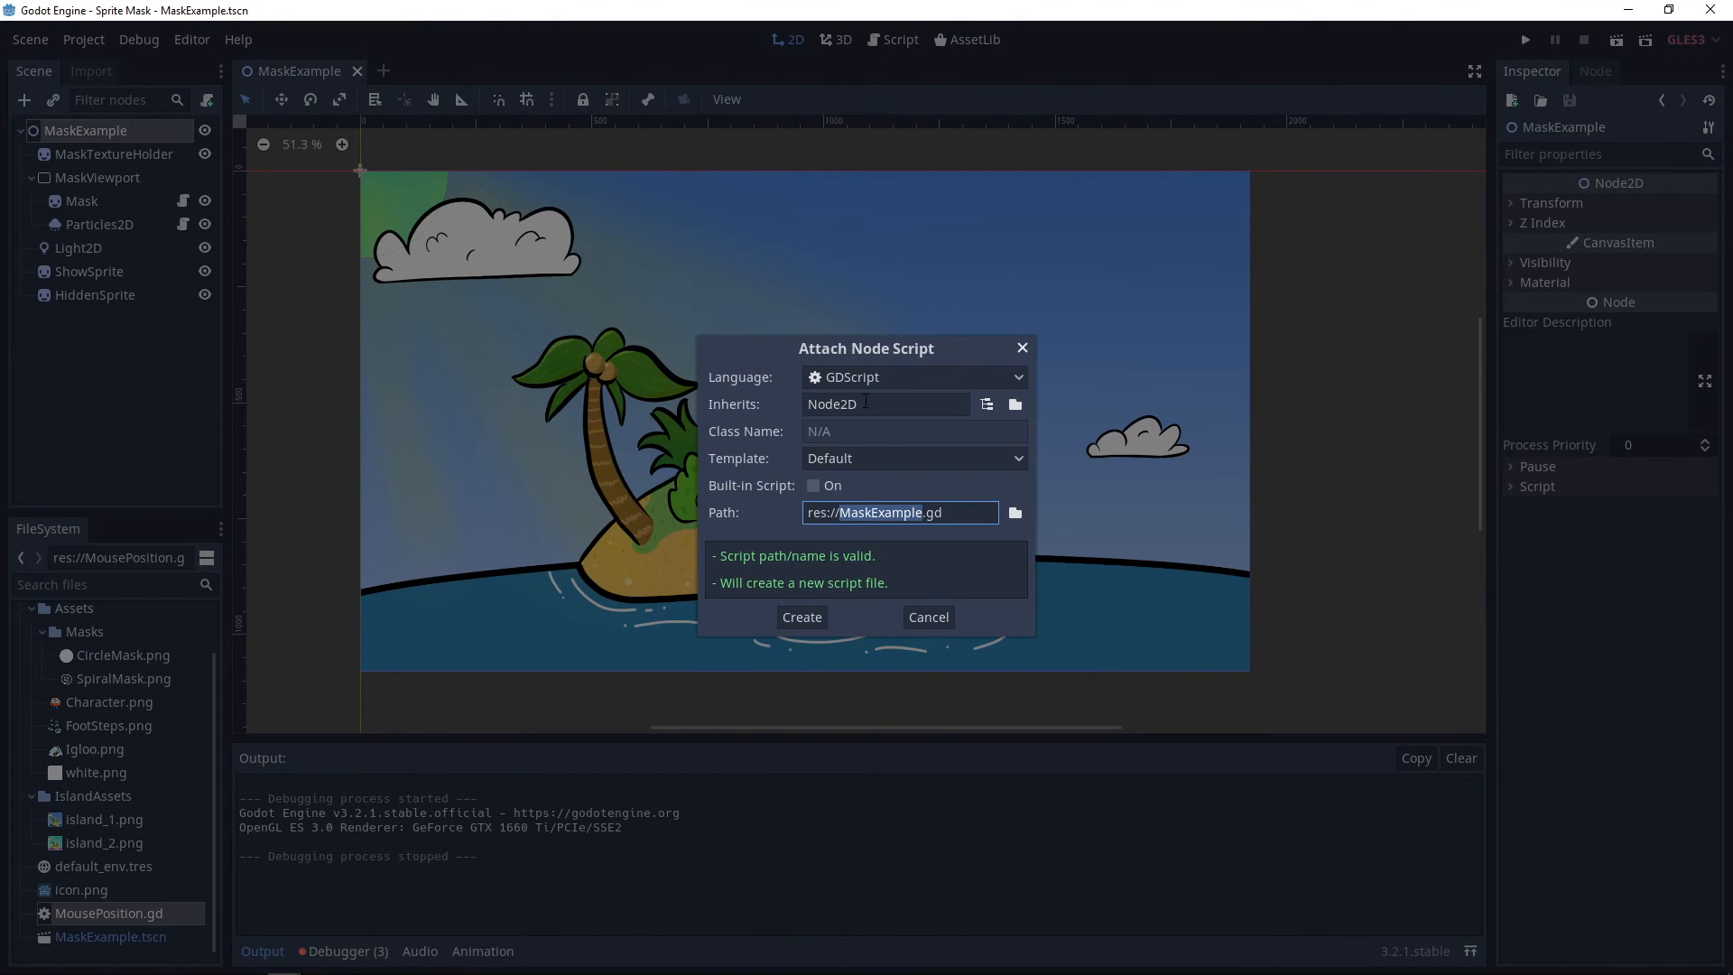
{"action": "type", "text": "Scene"}
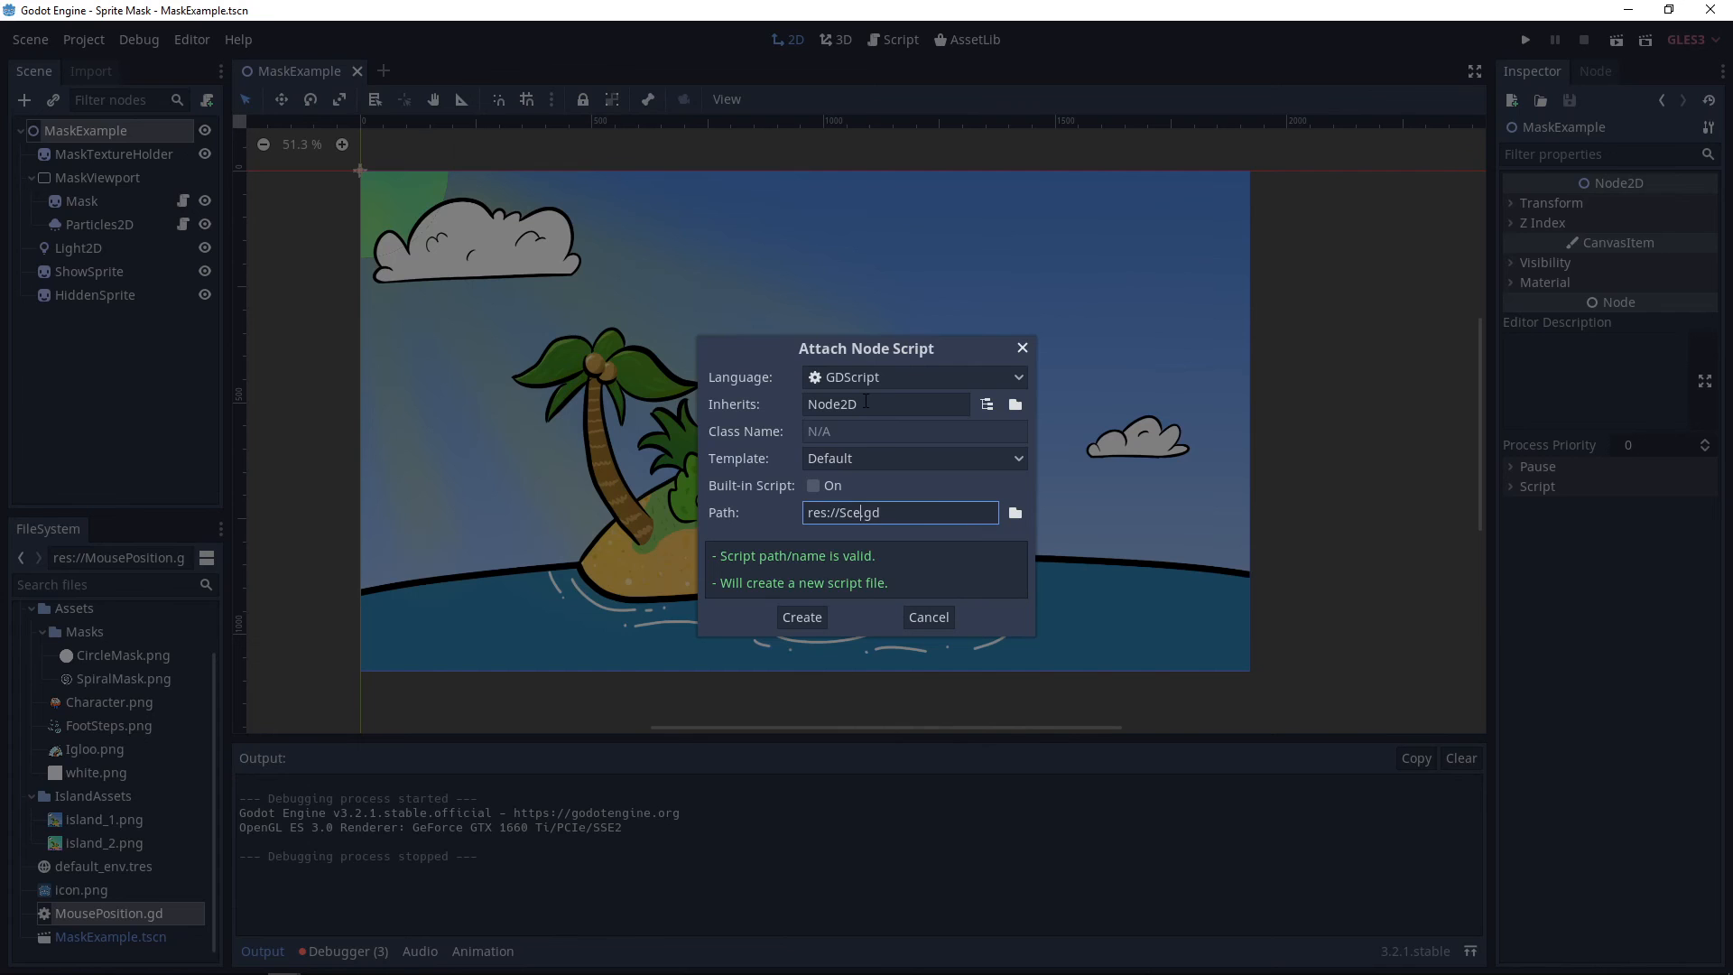
{"action": "type", "text": "Manaager"}
{"action": "key", "text": "Return"}
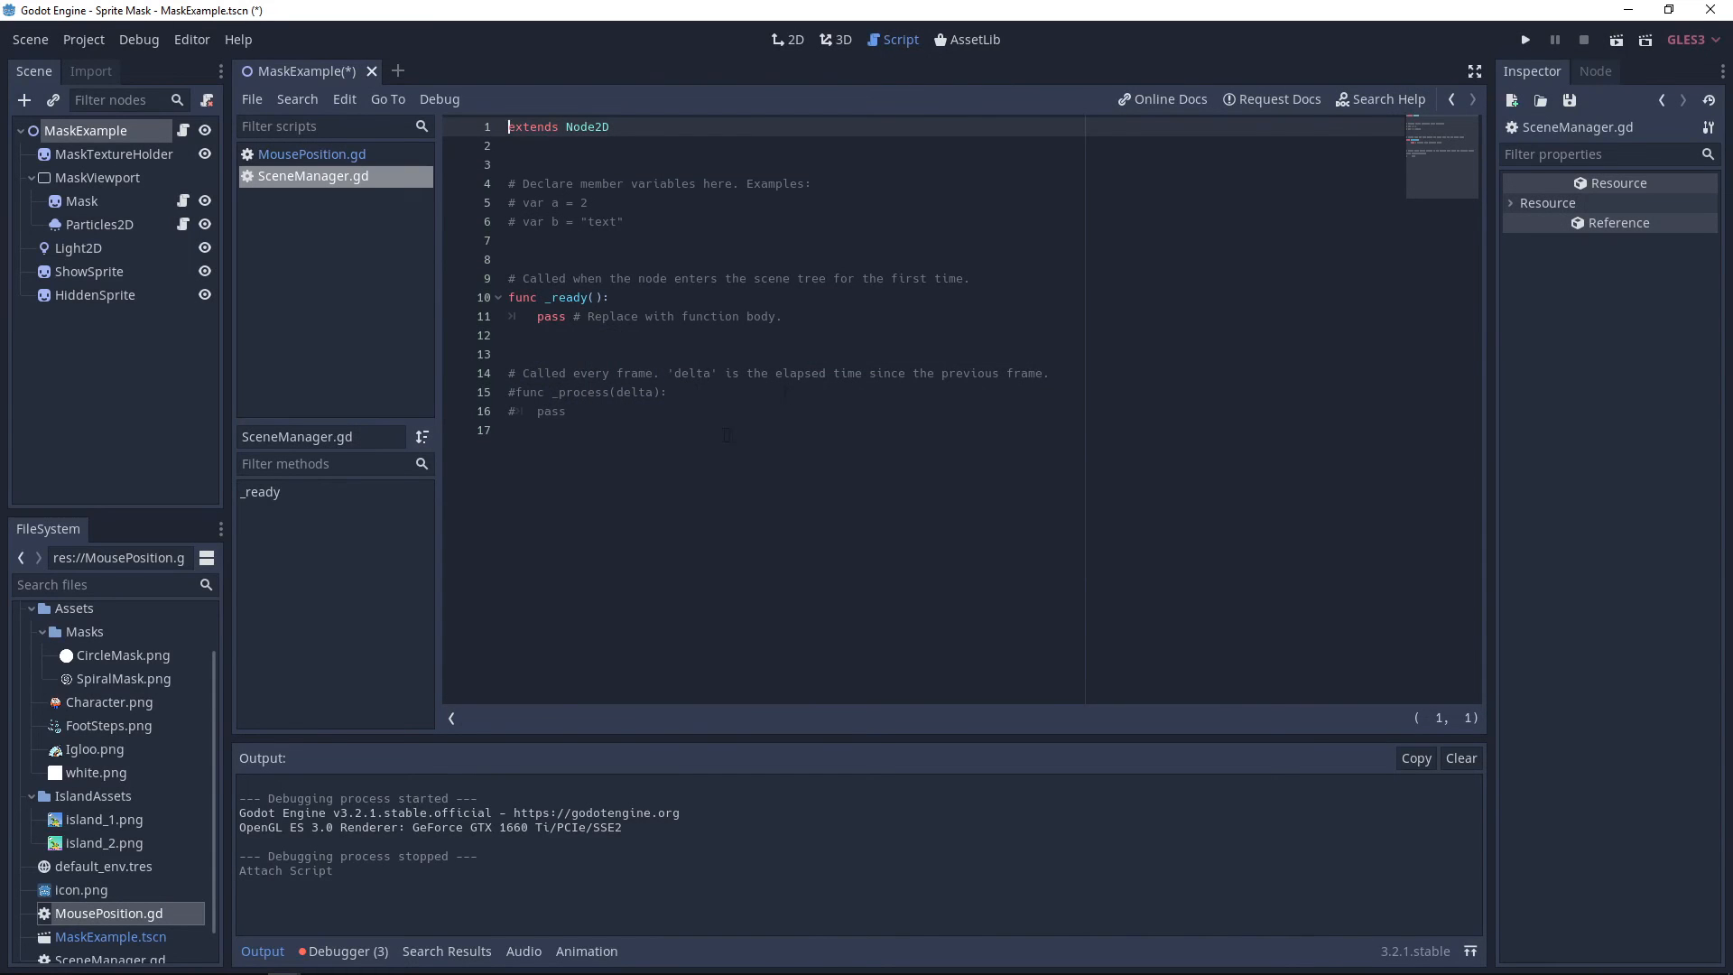
- Replace the template code from the _ready body onward with Input.set_mouse_mode(Input.MOUSE_MODE_HIDDEN) and run the project
{"action": "left_click_drag", "start_coordinate": [727, 435], "coordinate": [531, 316]}
{"action": "key", "text": "BackSpace"}
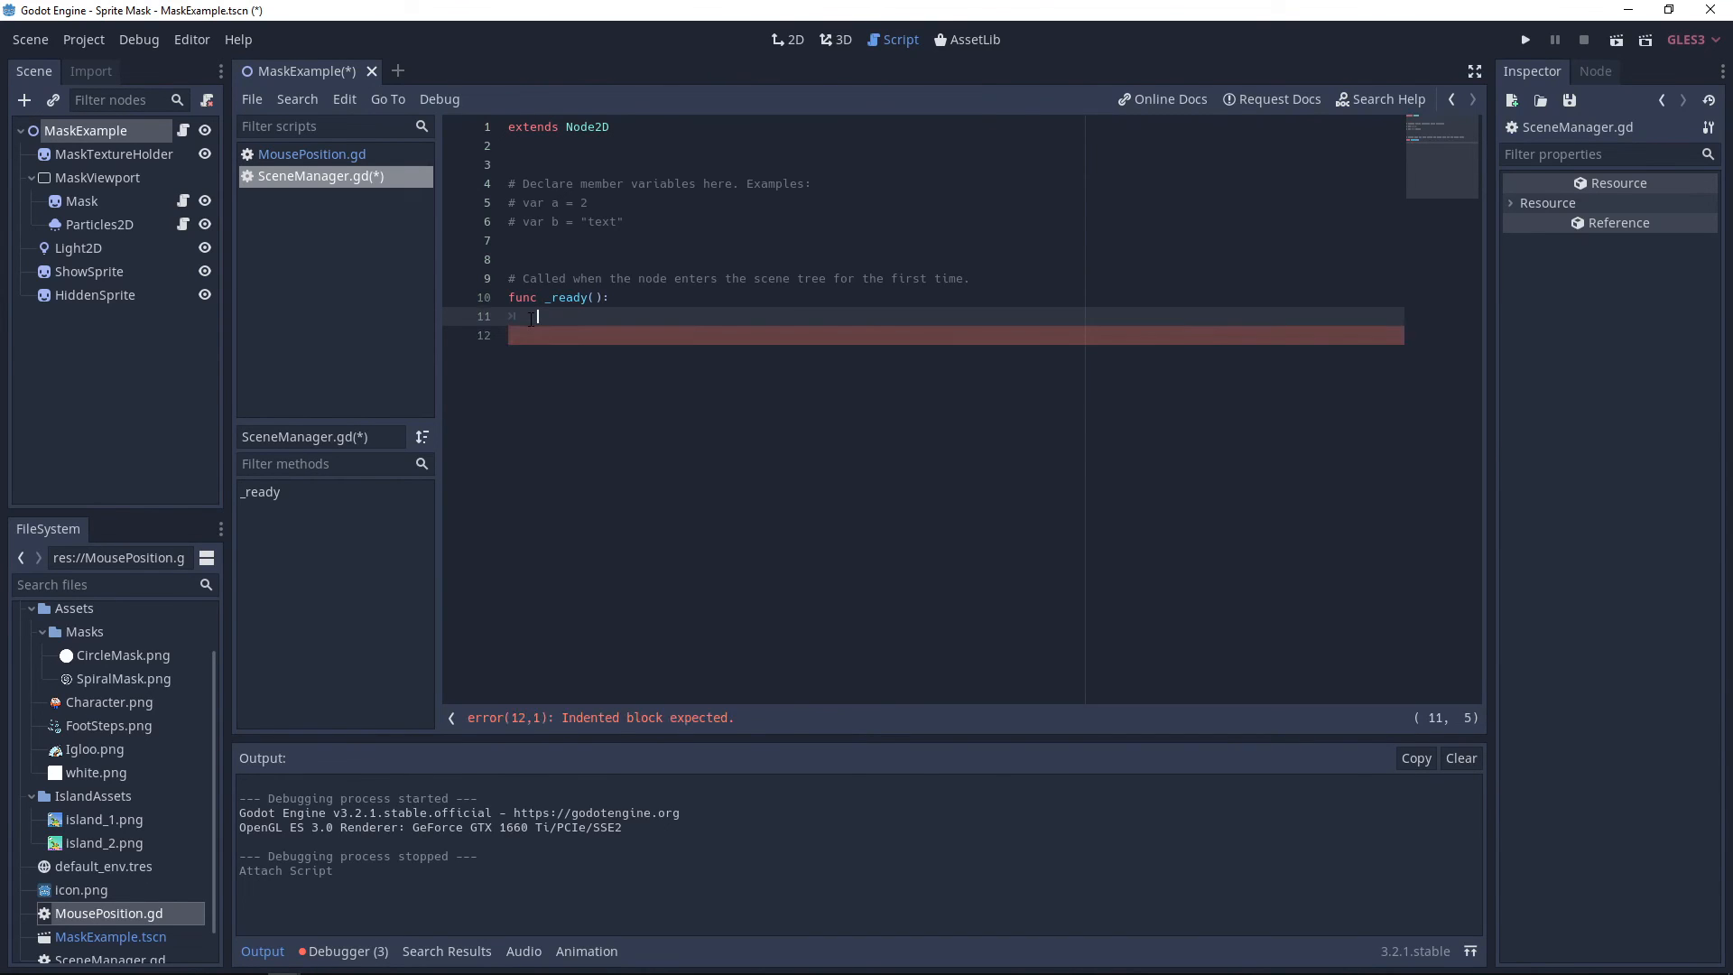
{"action": "type", "text": "Input.se"}
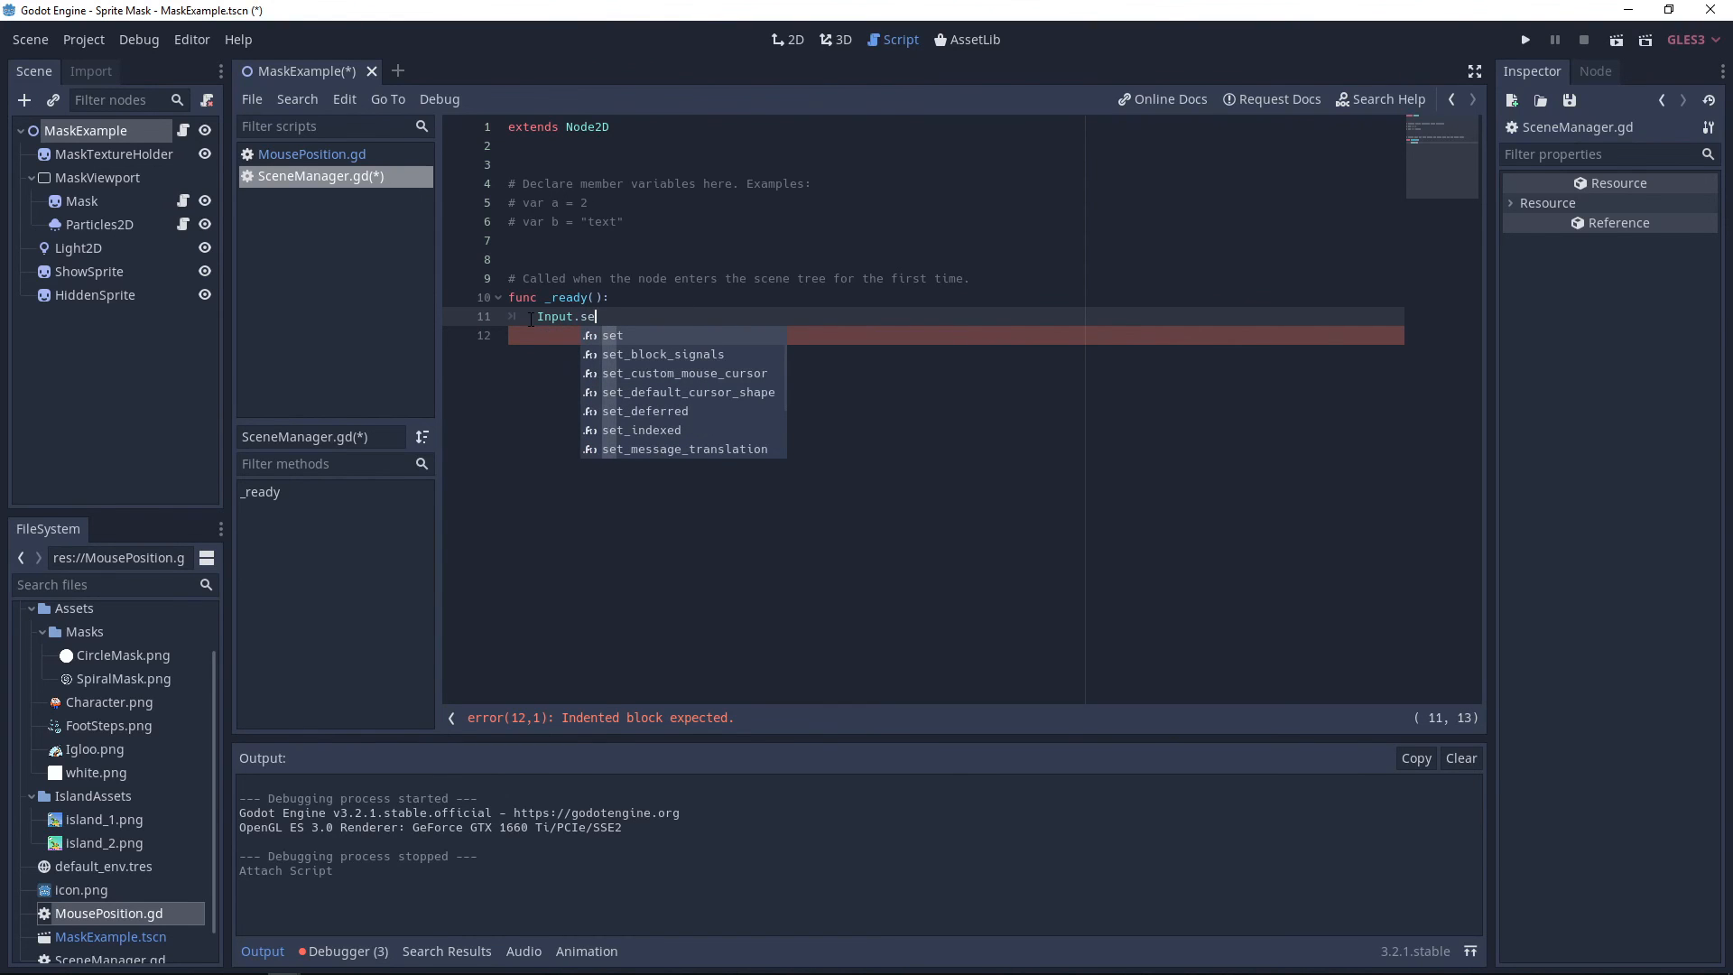
{"action": "type", "text": "t_m"}
{"action": "key", "text": "Return"}
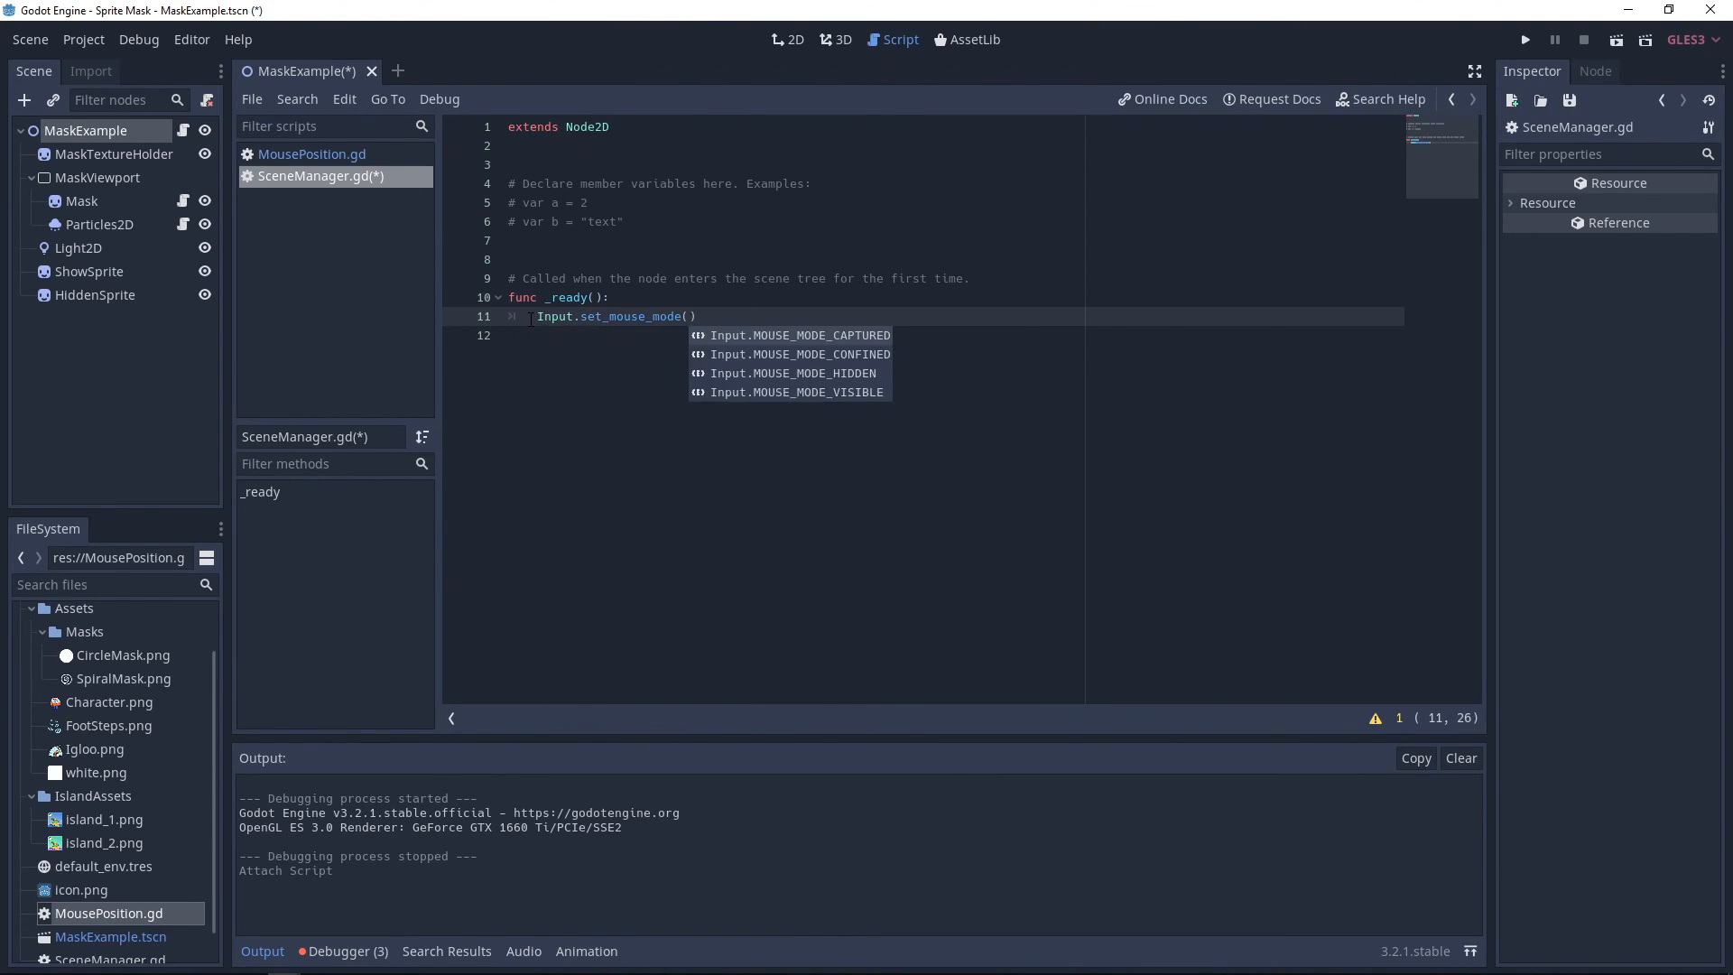
{"action": "key", "text": "Down"}
{"action": "key", "text": "Down"}
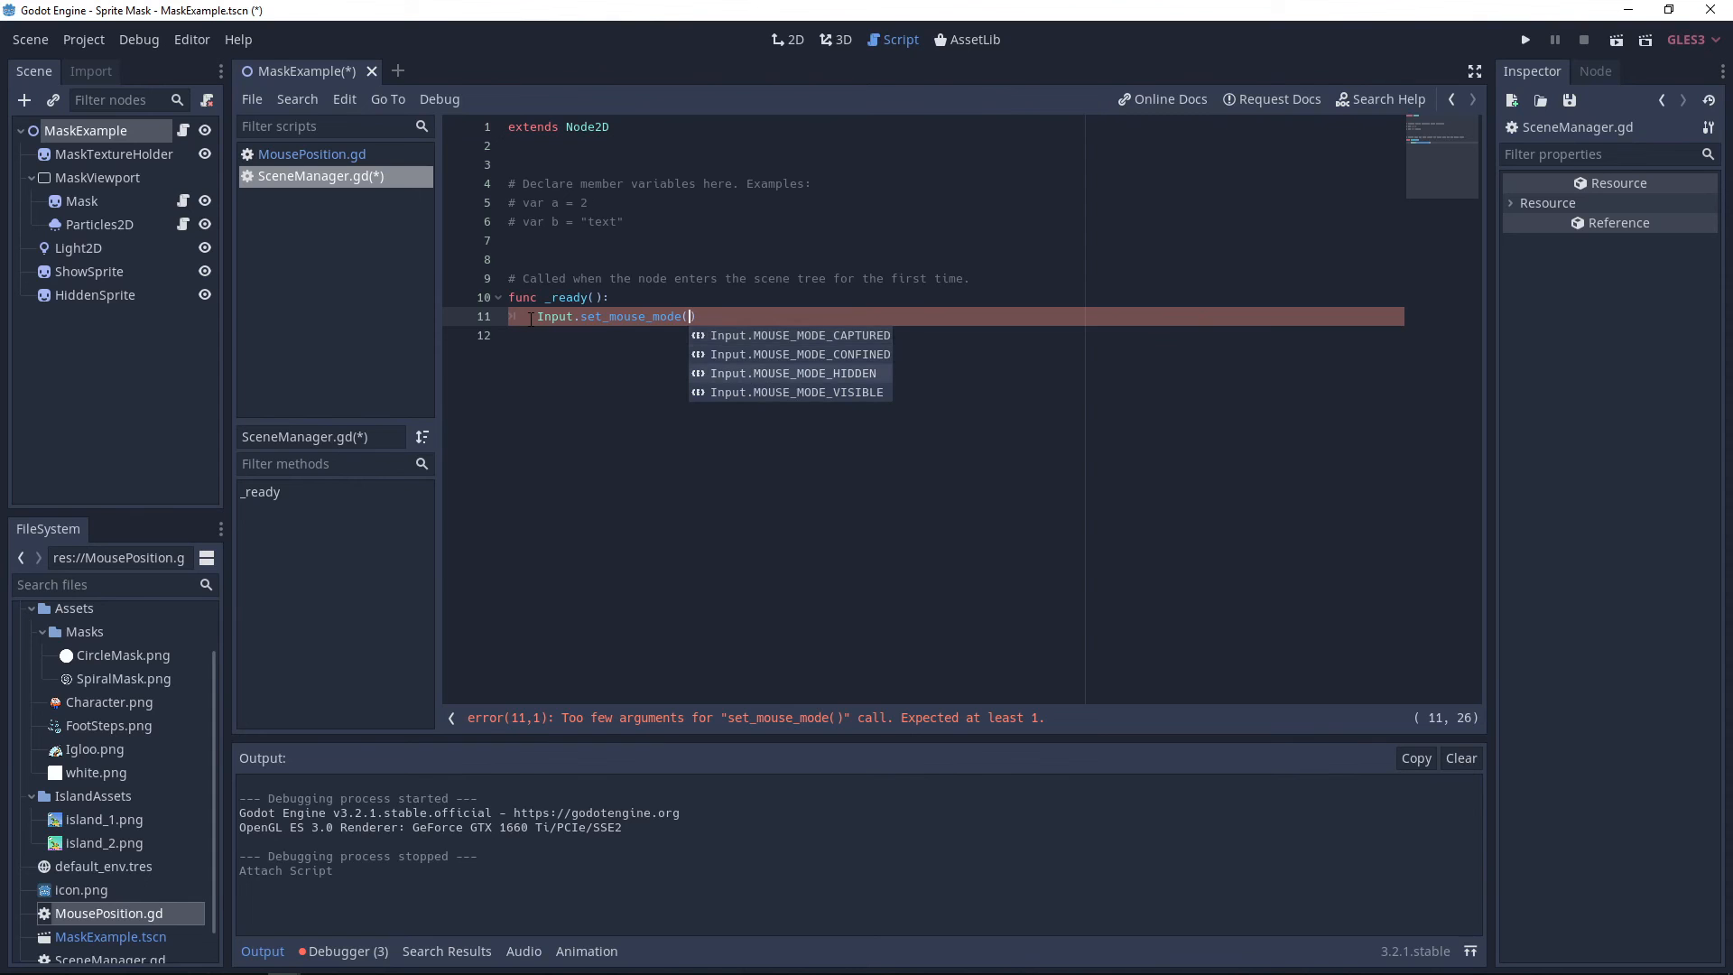
{"action": "key", "text": "Return"}
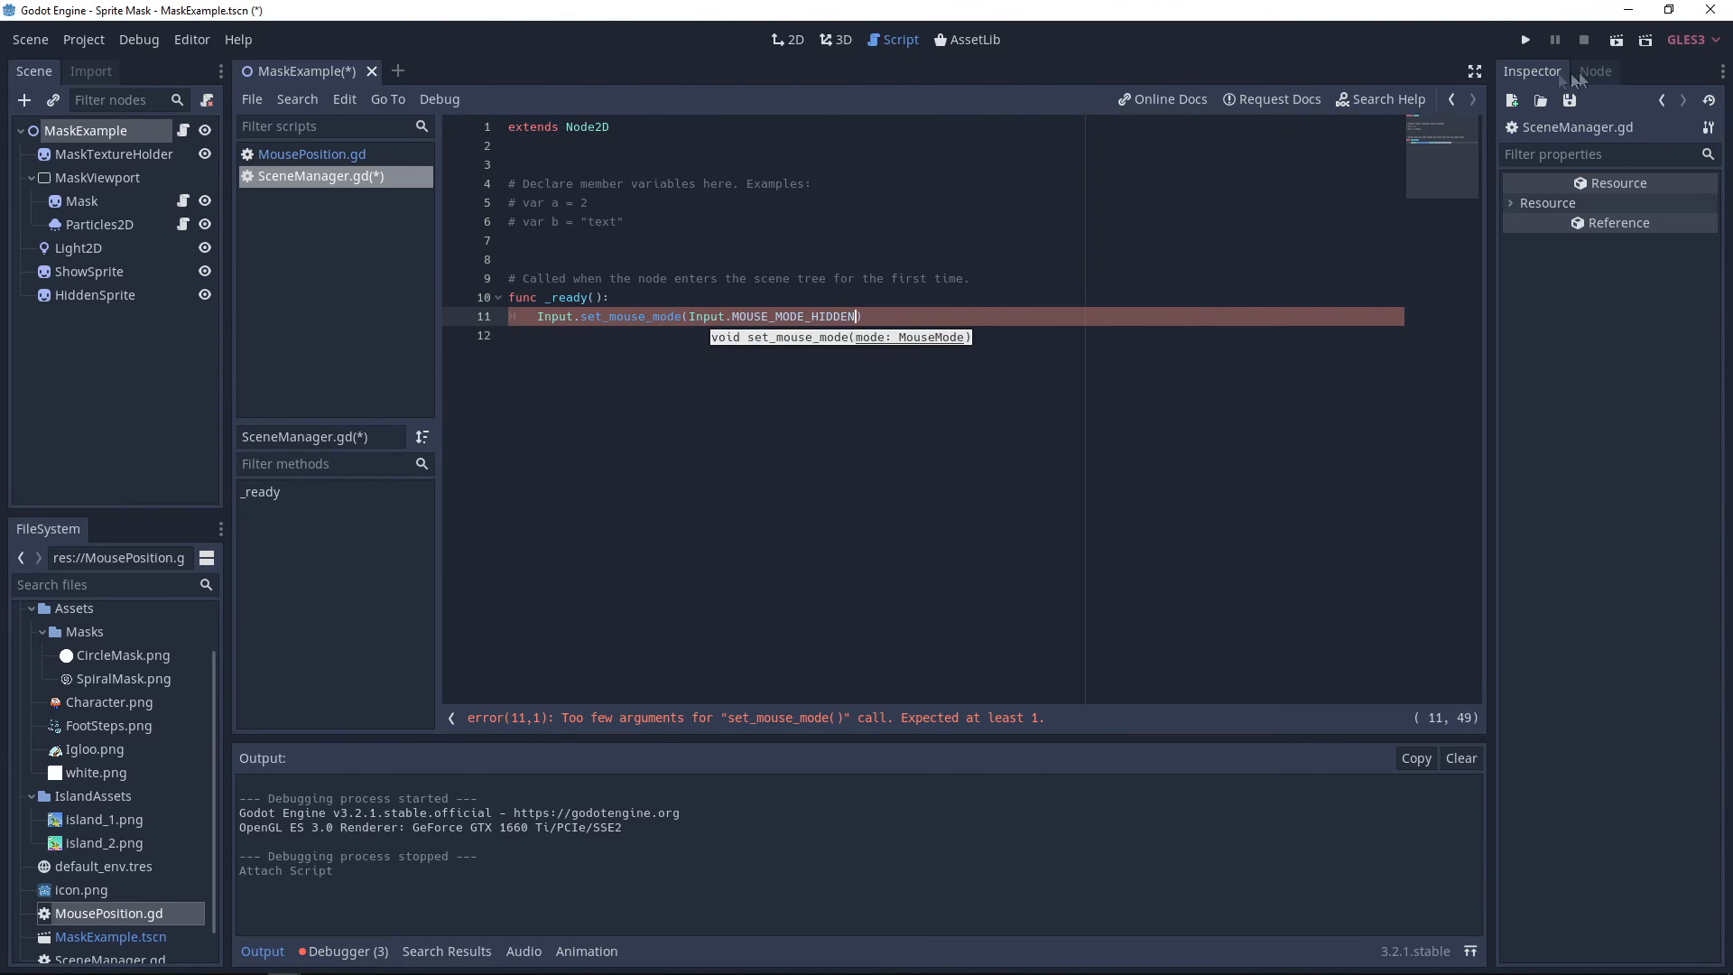
{"action": "left_click", "coordinate": [1525, 40]}
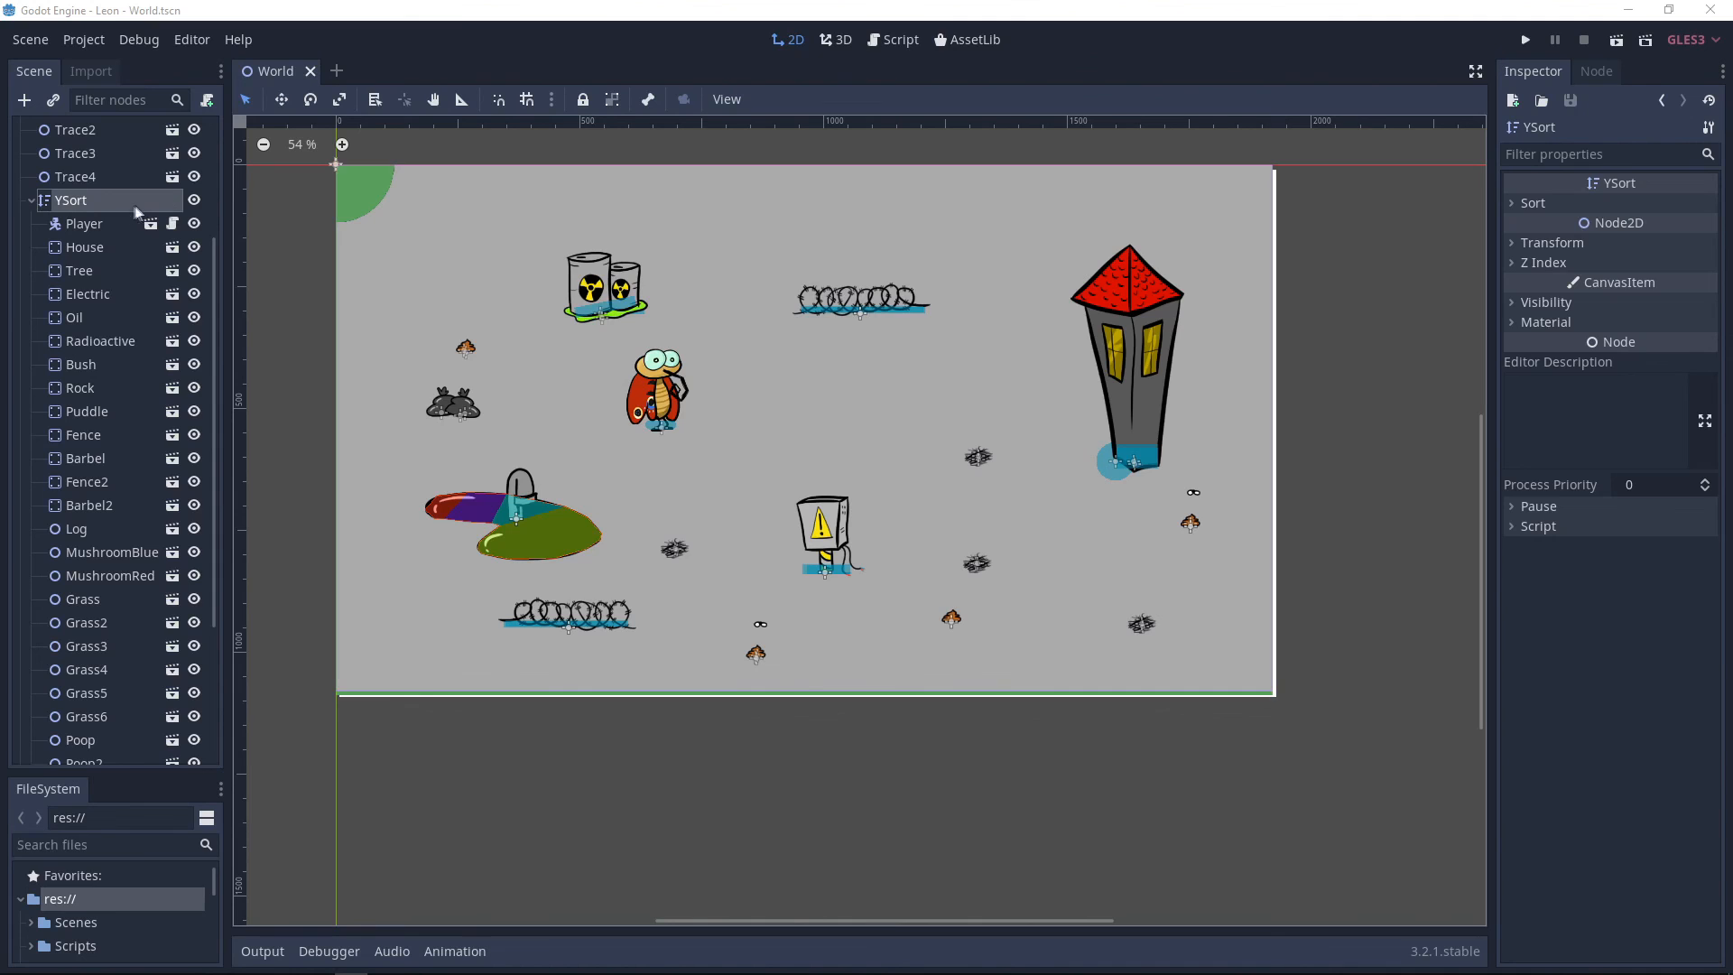
- In the Leon project's World scene, select the Player node under YSort and run the project
{"action": "left_click", "coordinate": [79, 224]}
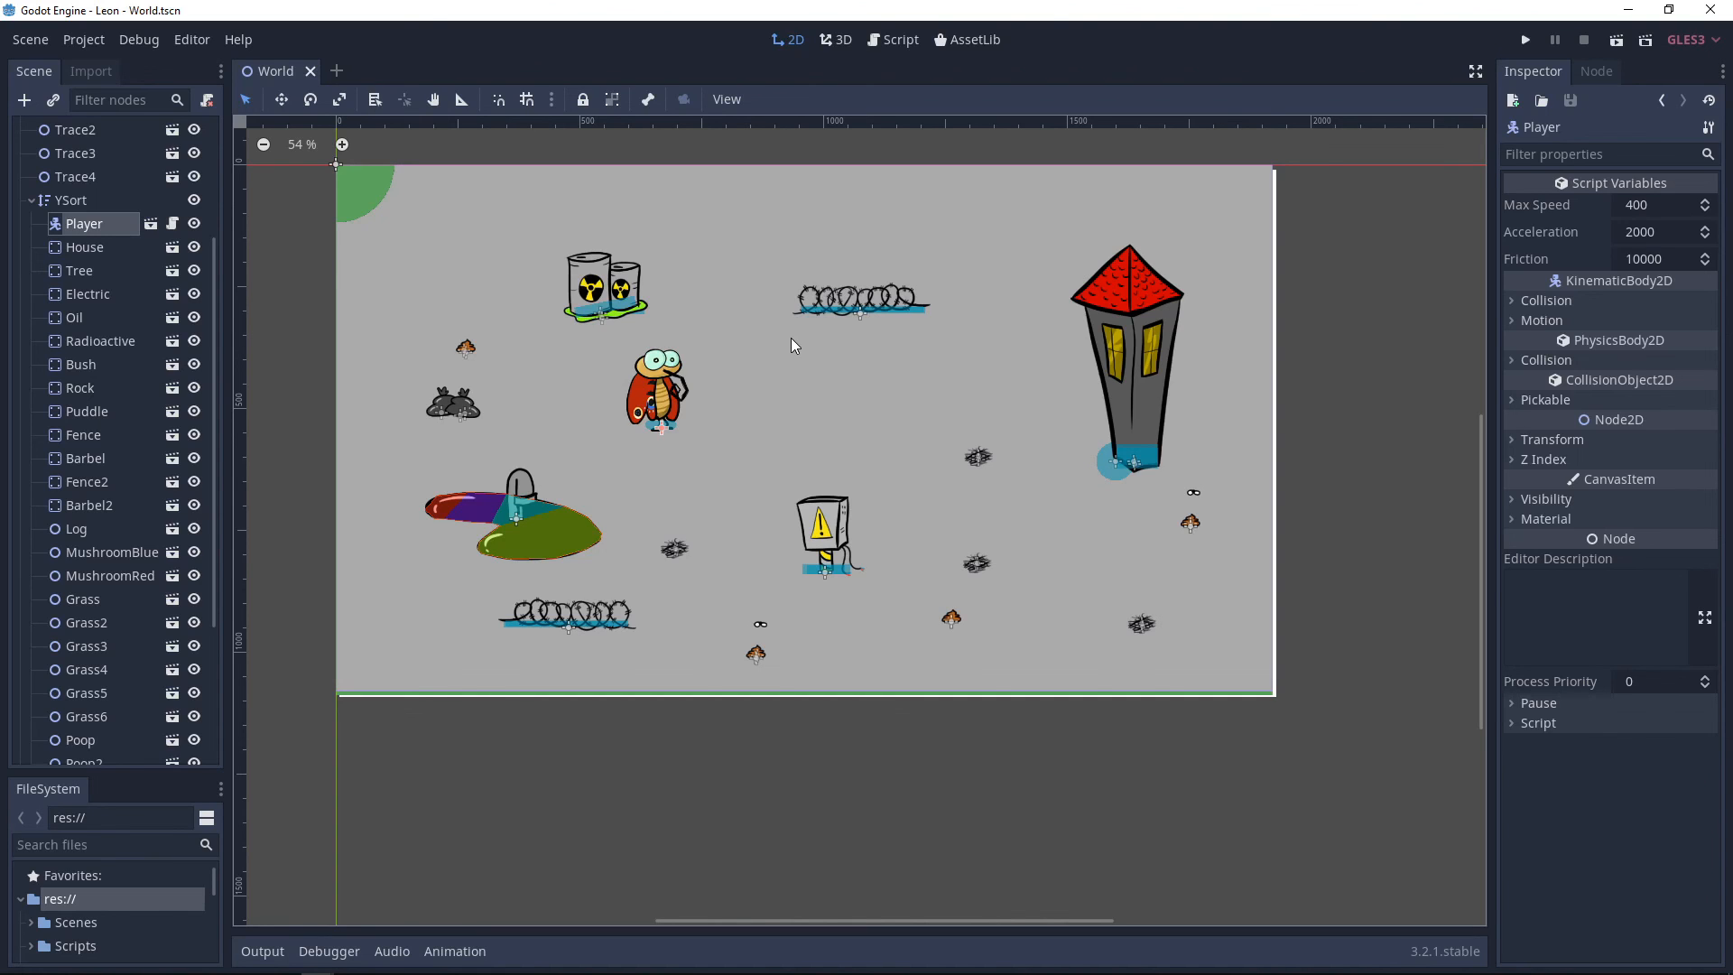
{"action": "key", "text": "F5"}
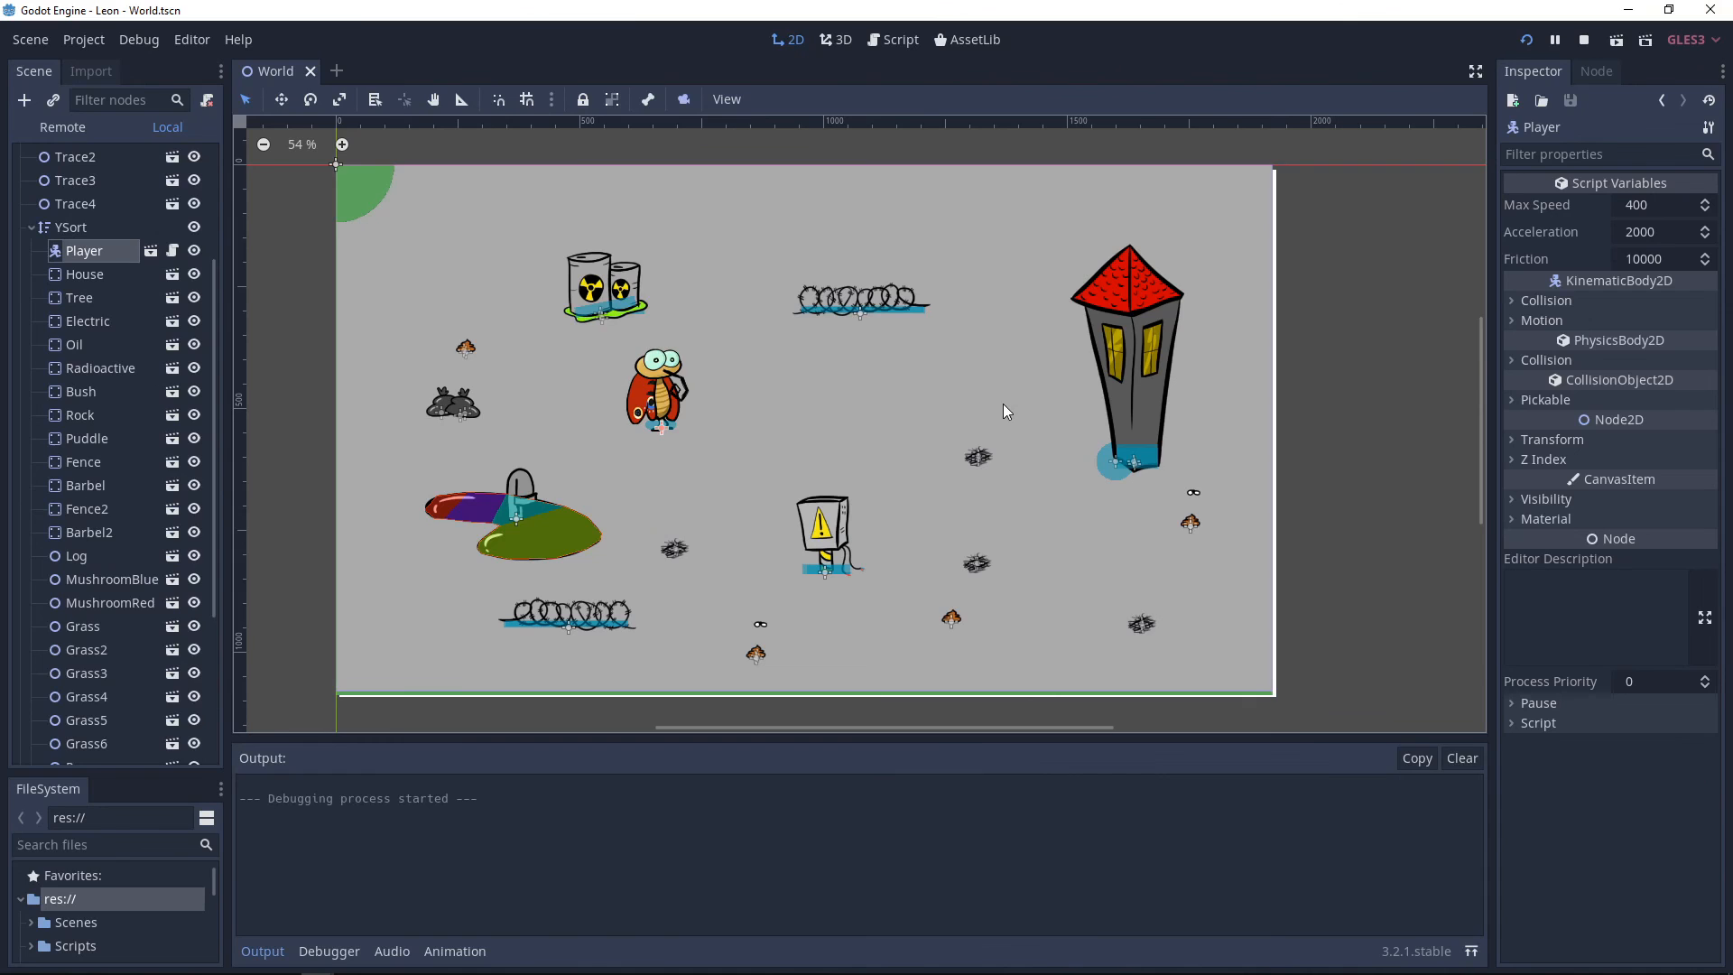